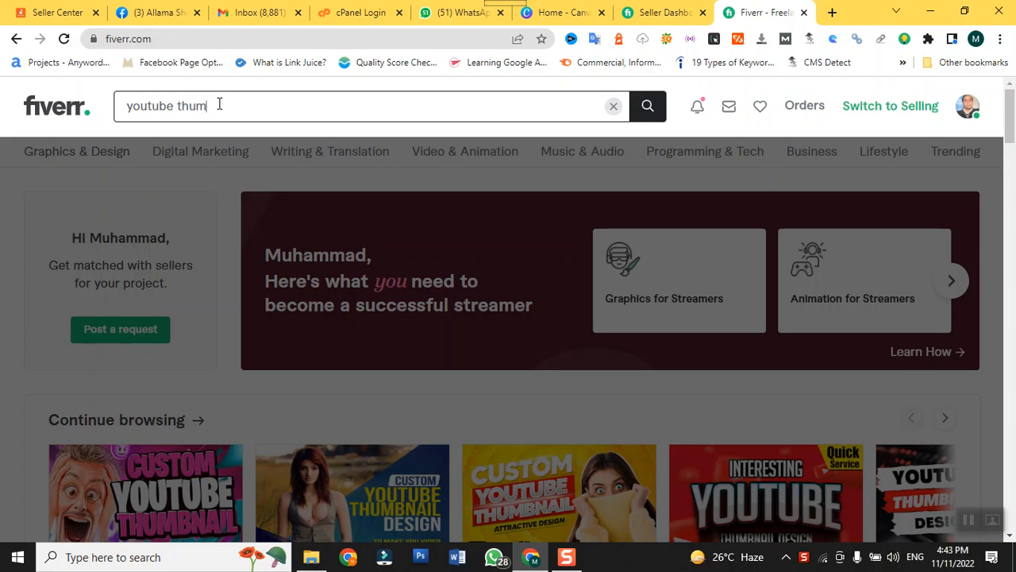
Search Fiverr for "youtube thumbnail" services.
text(bnail)
click(648, 108)
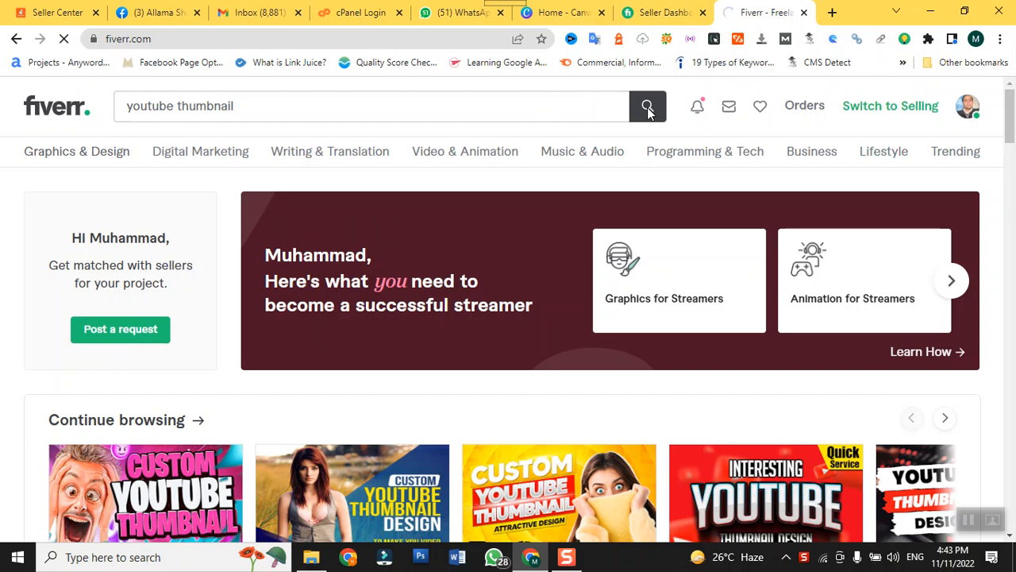
From the seller dashboard, open the Gigs management page and list the active gigs.
click(654, 16)
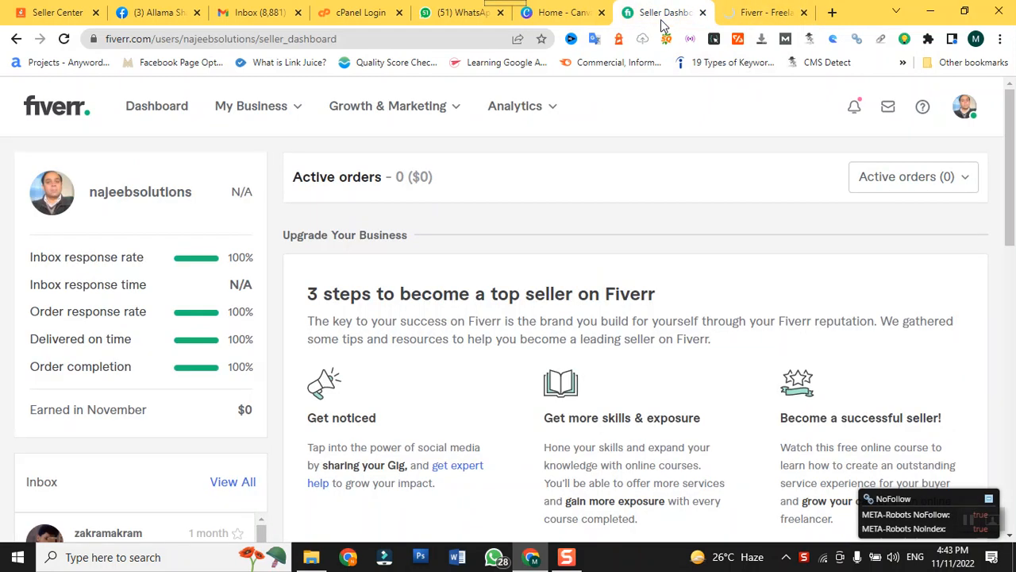
click(285, 118)
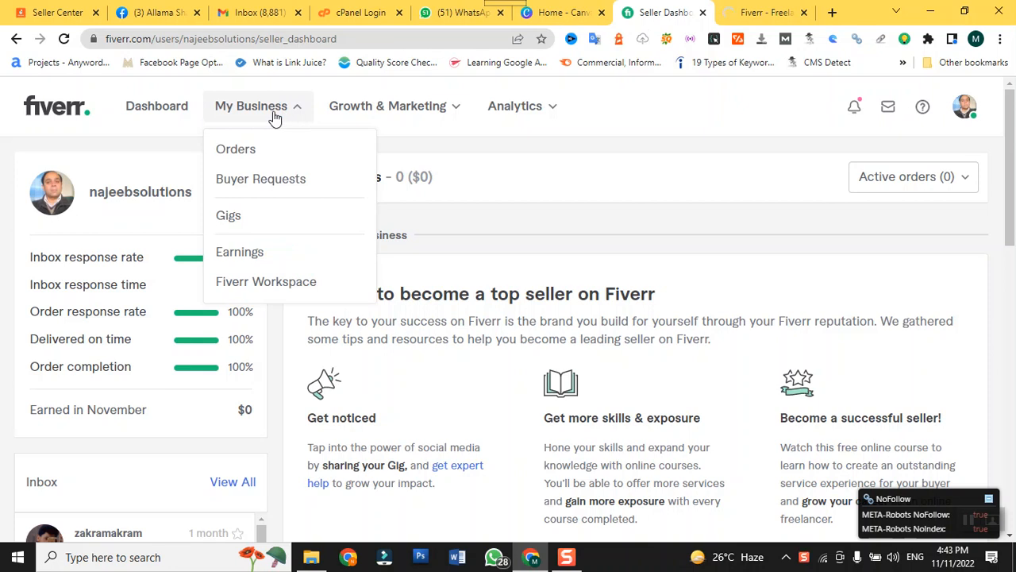
click(245, 222)
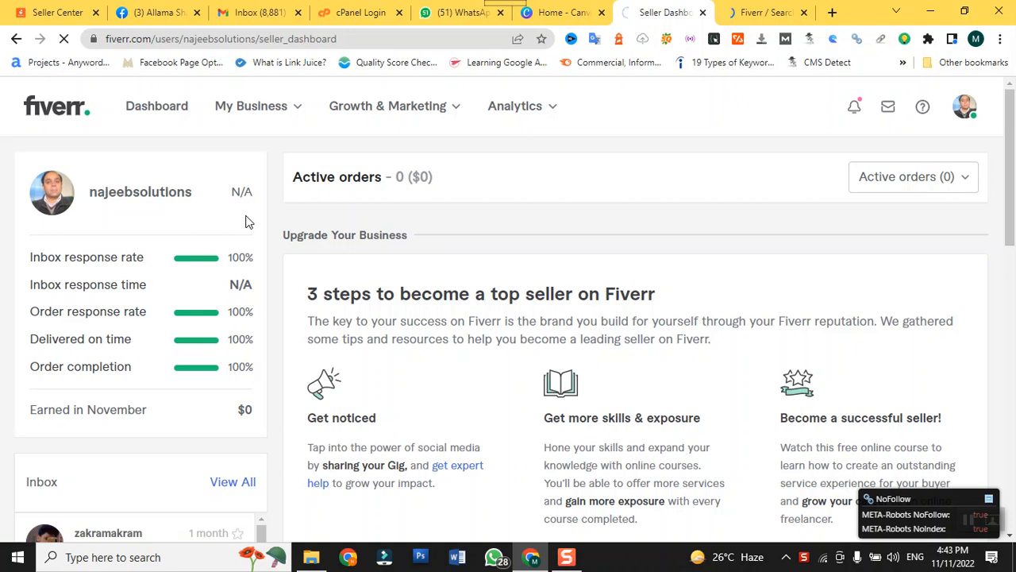
click(254, 111)
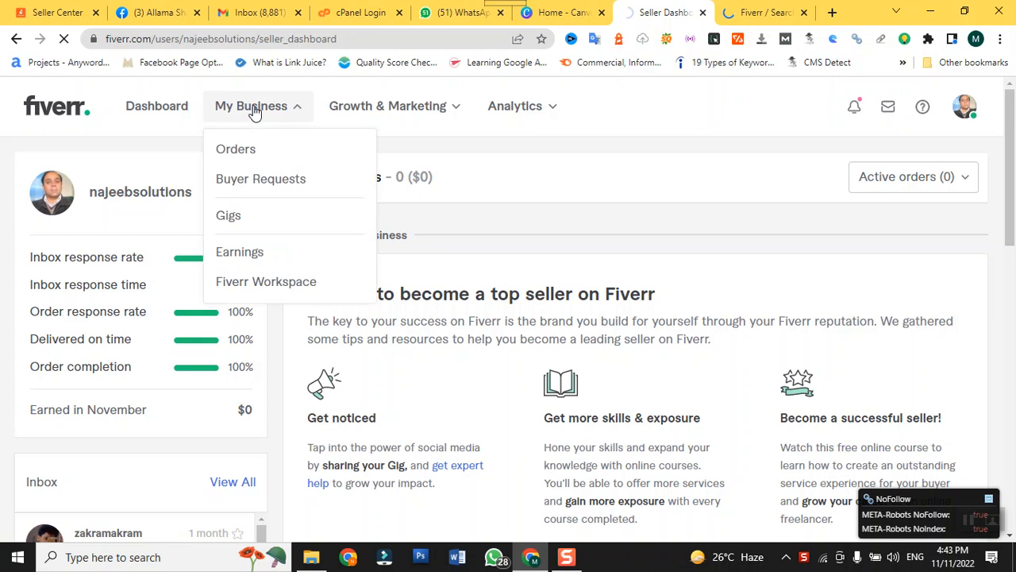
click(242, 222)
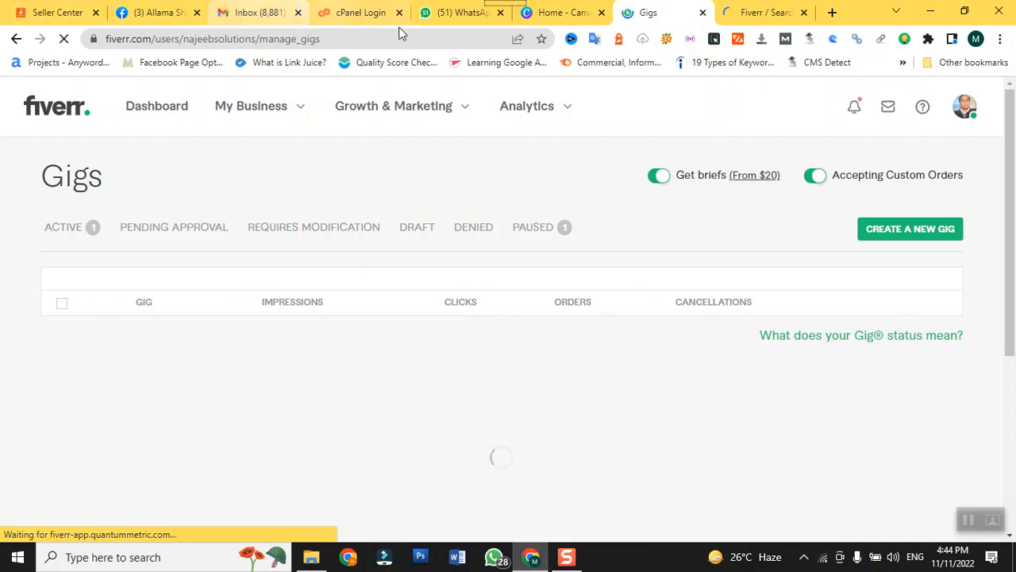
click(67, 230)
Browse the youtube thumbnail search results and open the gig "I will design 2 youtube thumbnail in 3 hours".
click(758, 16)
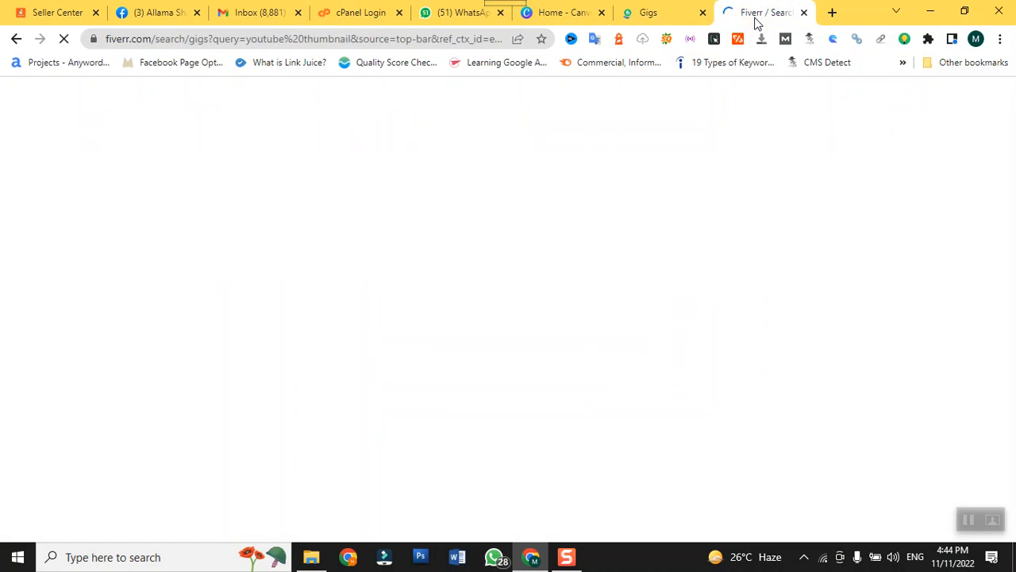
scroll(534, 288, down, 3)
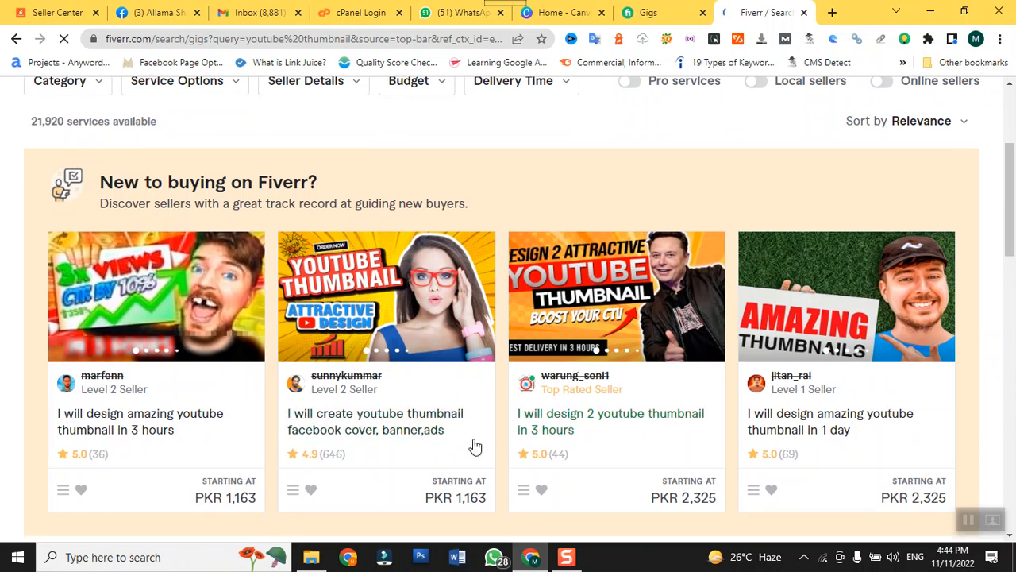
scroll(674, 265, down, 3)
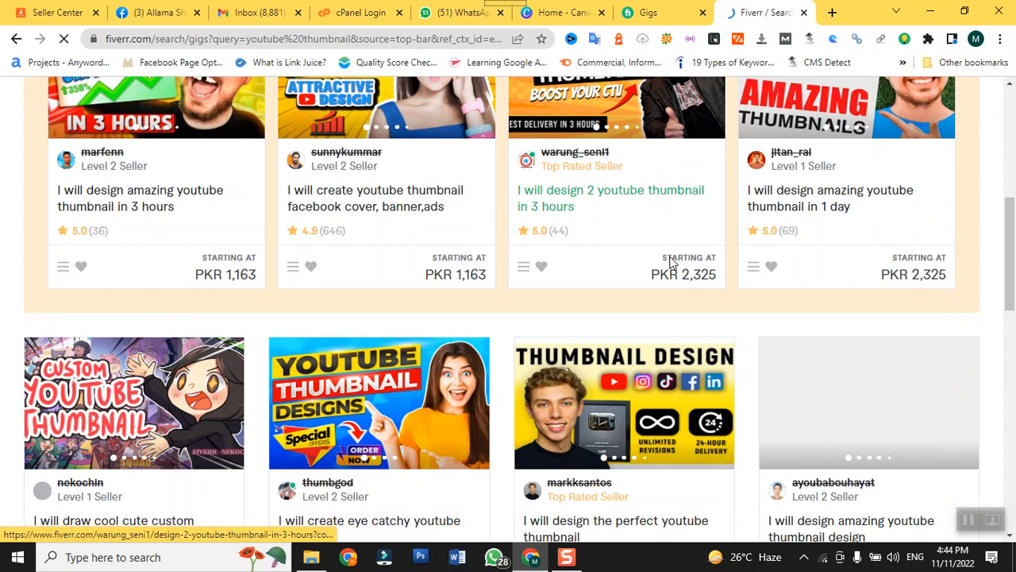
scroll(674, 264, up, 1)
scroll(673, 264, up, 2)
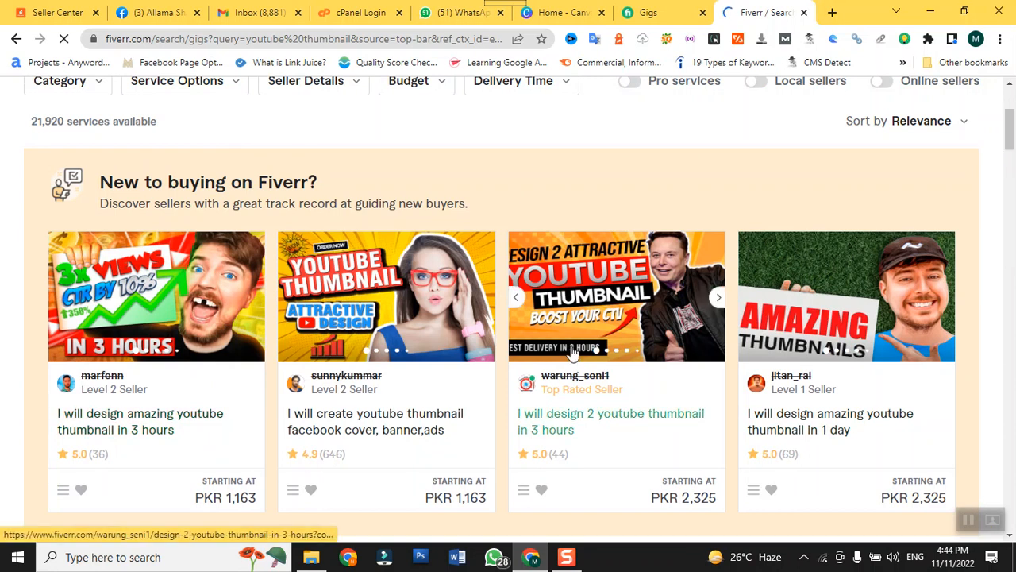
scroll(571, 354, down, 1)
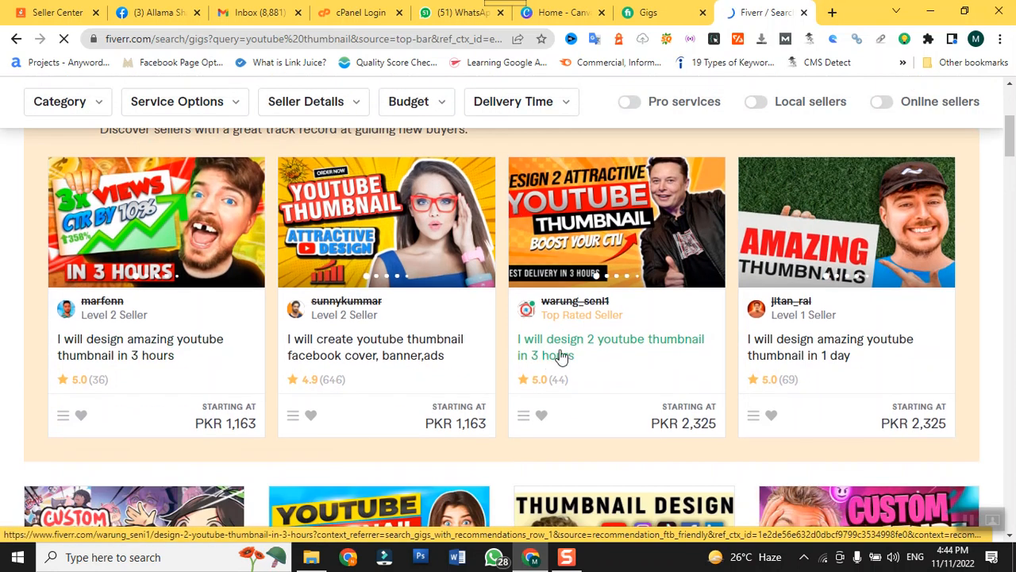
click(623, 342)
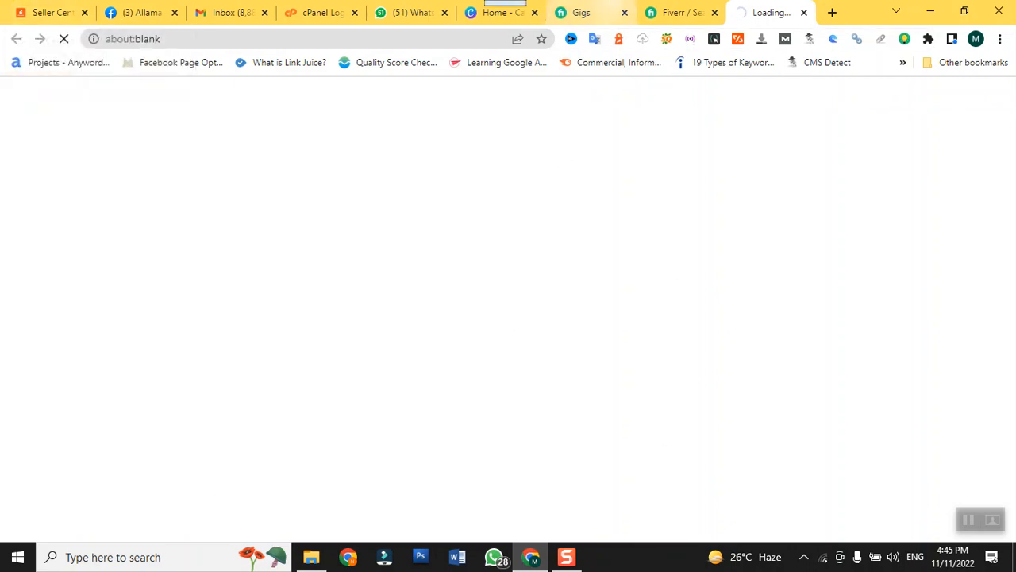
Open the active gig "design amazing and eye catching youtube thumbnail design" from the Gigs list, and return to the competitor's gig page.
click(584, 14)
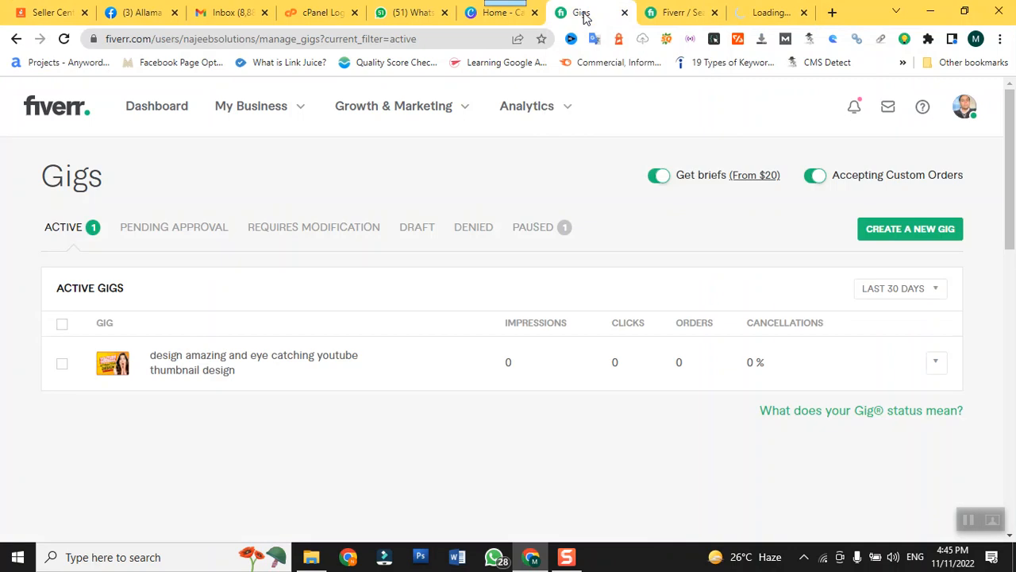
click(183, 366)
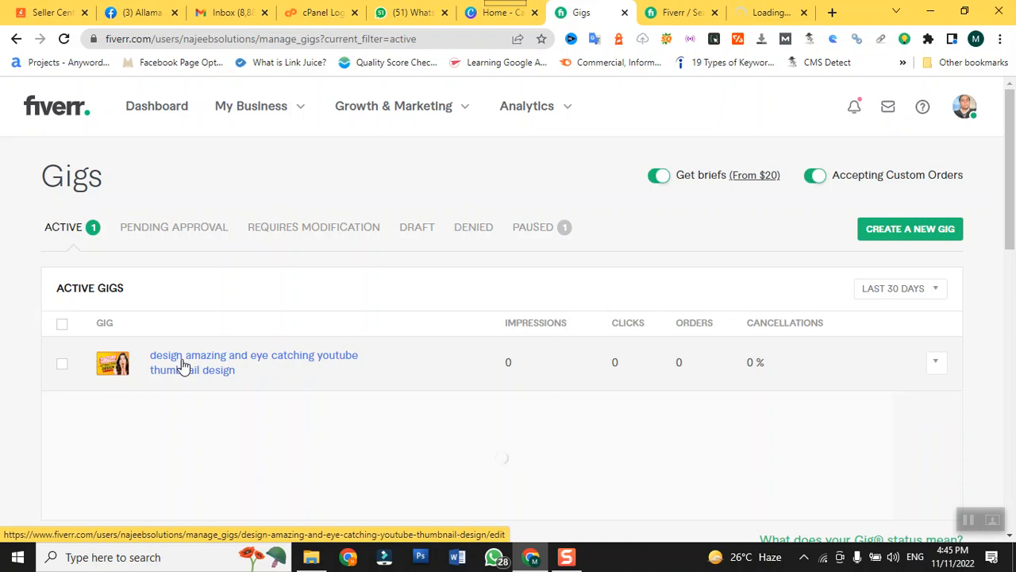
click(738, 12)
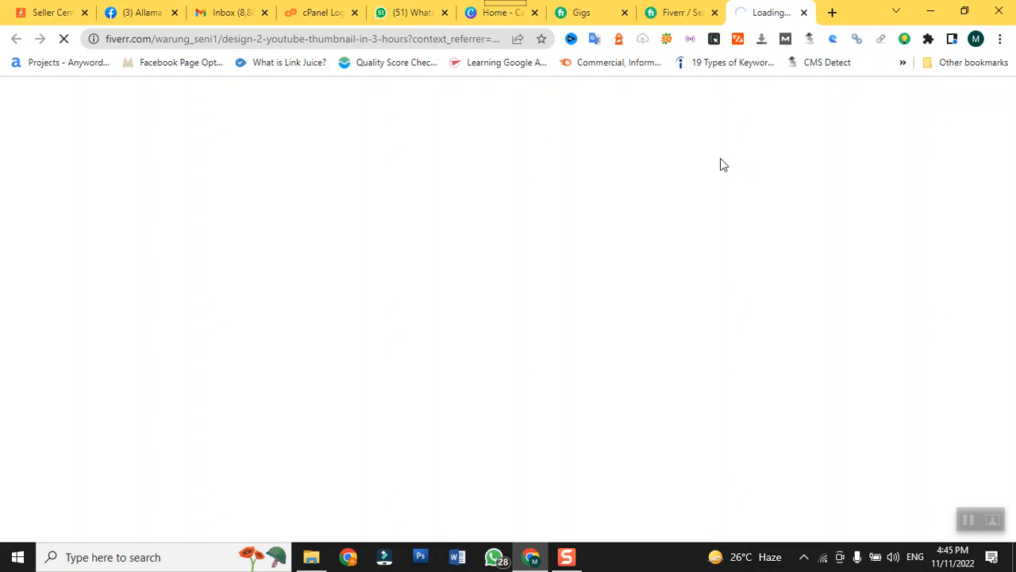
Turn off the computer's Wi-Fi and return to the youtube thumbnail search results.
click(825, 558)
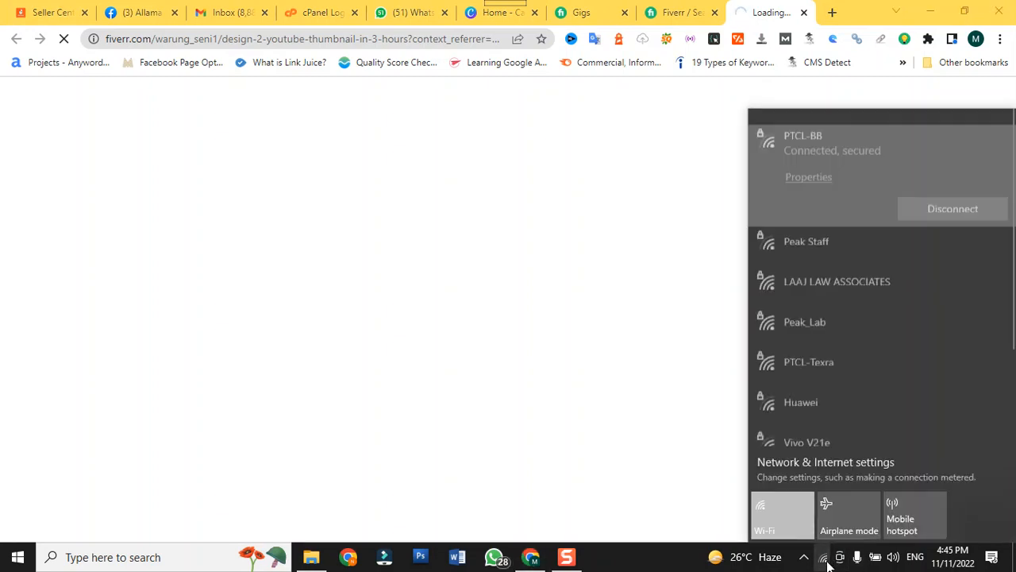
click(787, 534)
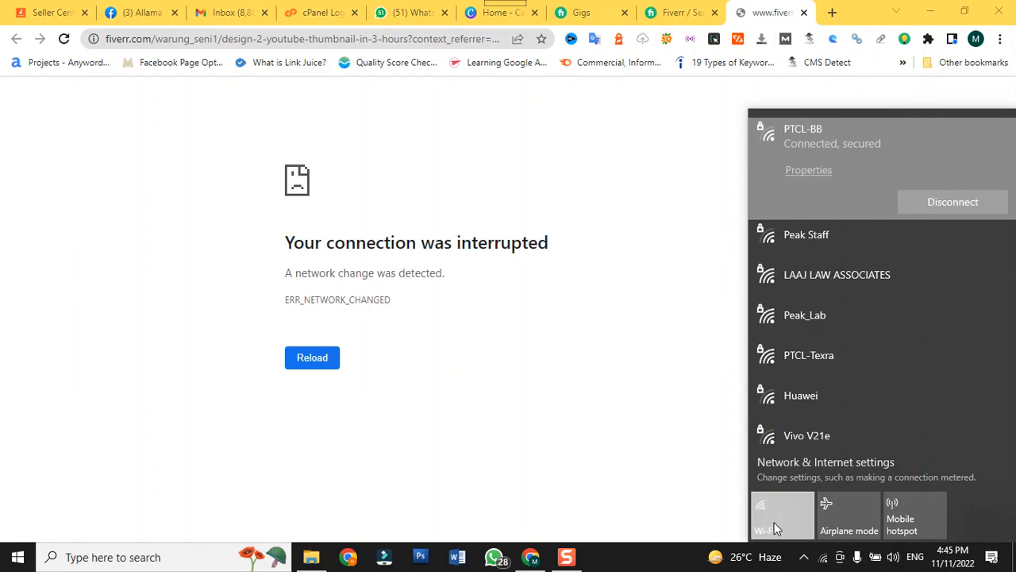
click(673, 14)
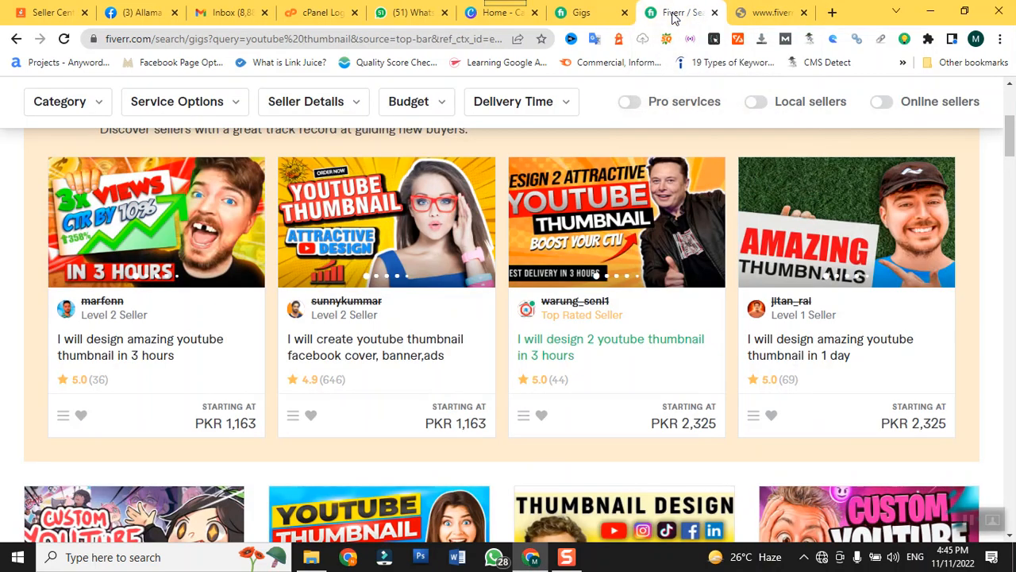
Check the loading of the competitor's gig page against the search results and view the network connection status.
click(759, 13)
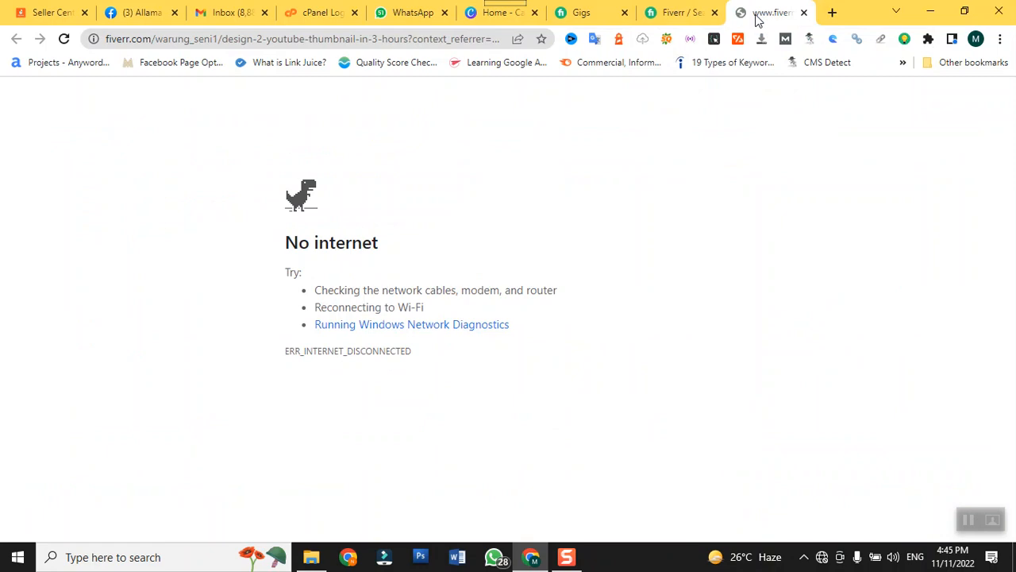
click(693, 13)
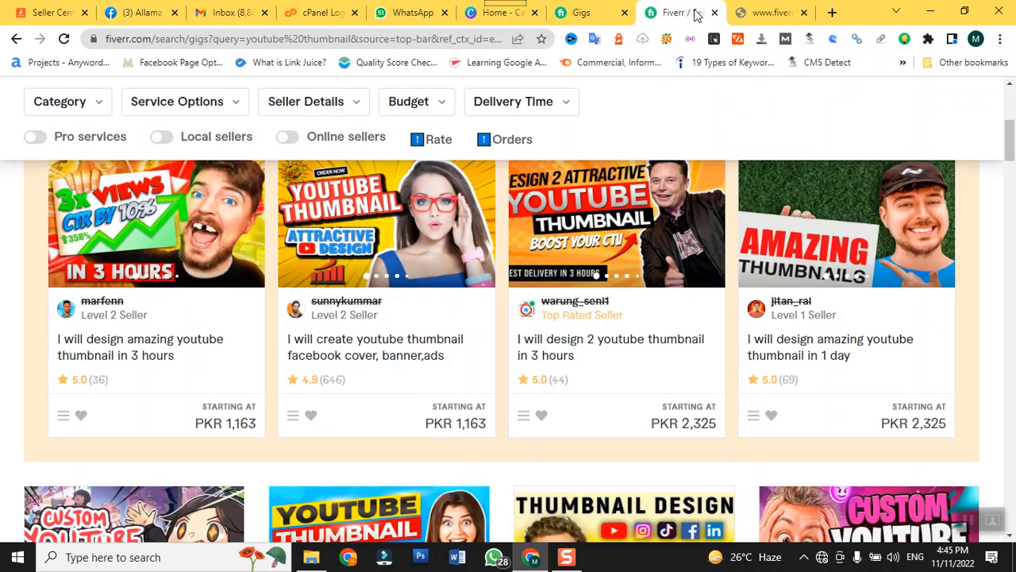
click(753, 16)
click(685, 13)
click(756, 17)
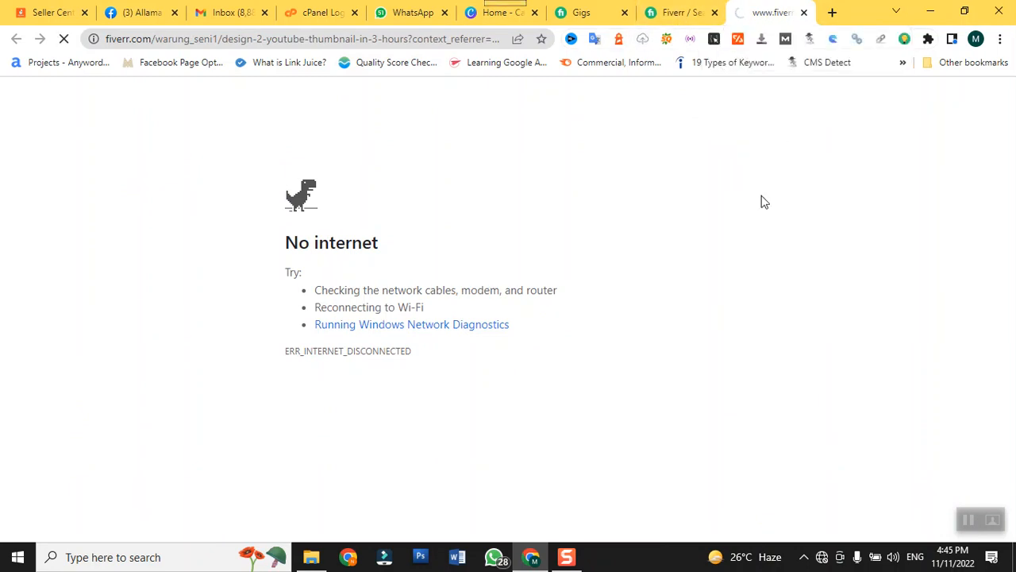
click(826, 557)
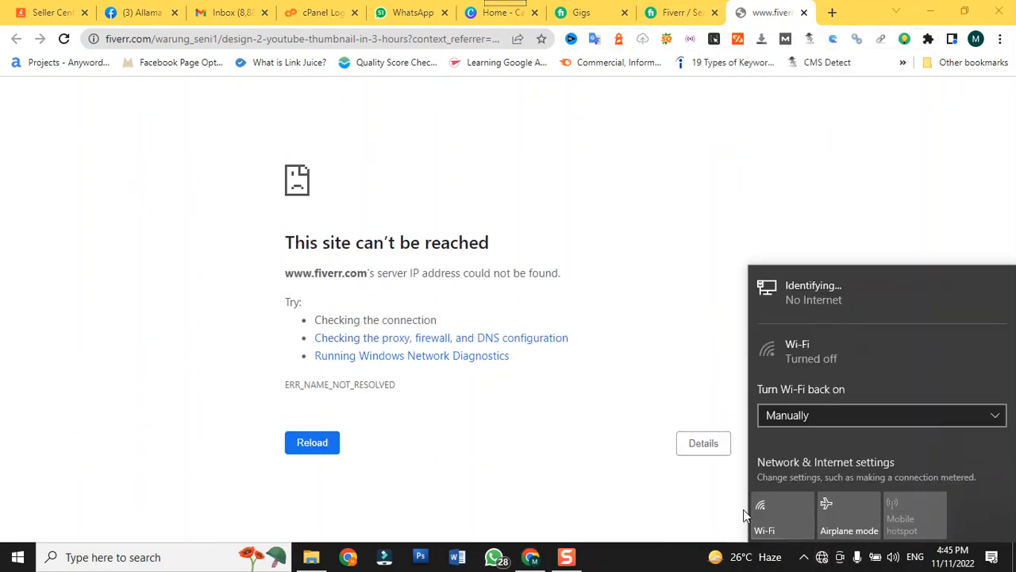
click(729, 169)
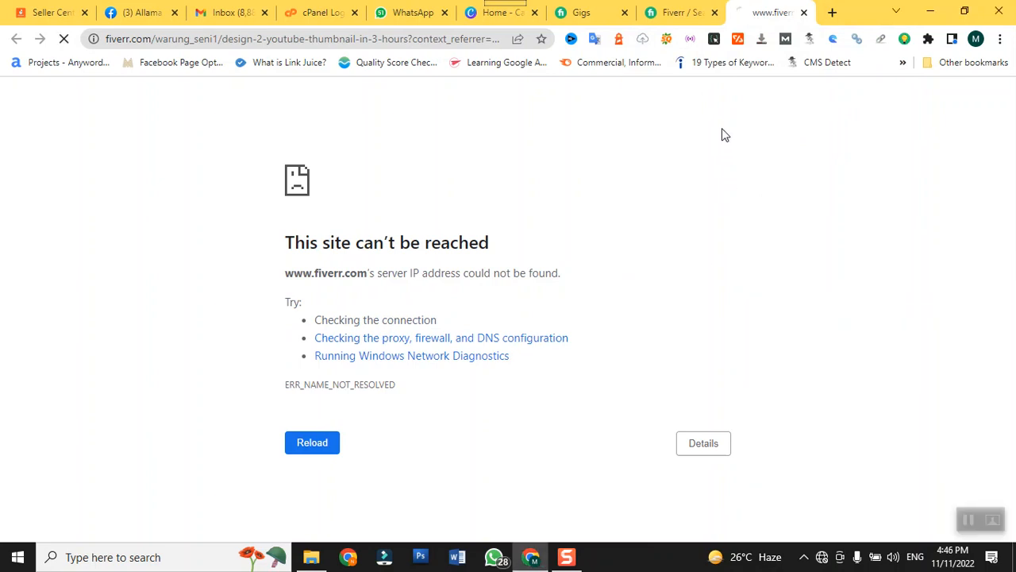
Examine the overview, package details and image gallery of the gig "I will design 2 youtube thumbnail in 3 hours".
click(692, 21)
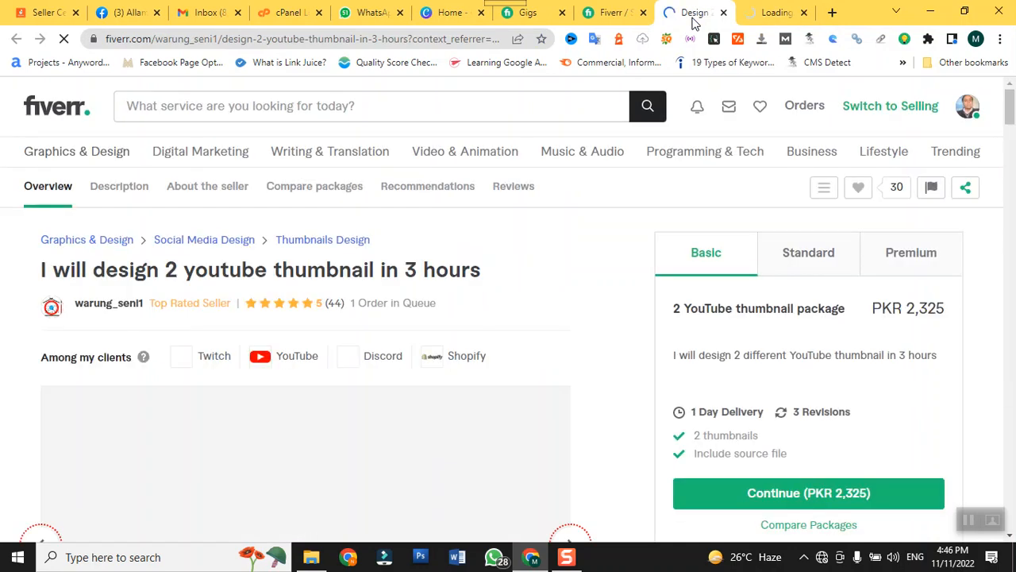
scroll(711, 254, down, 1)
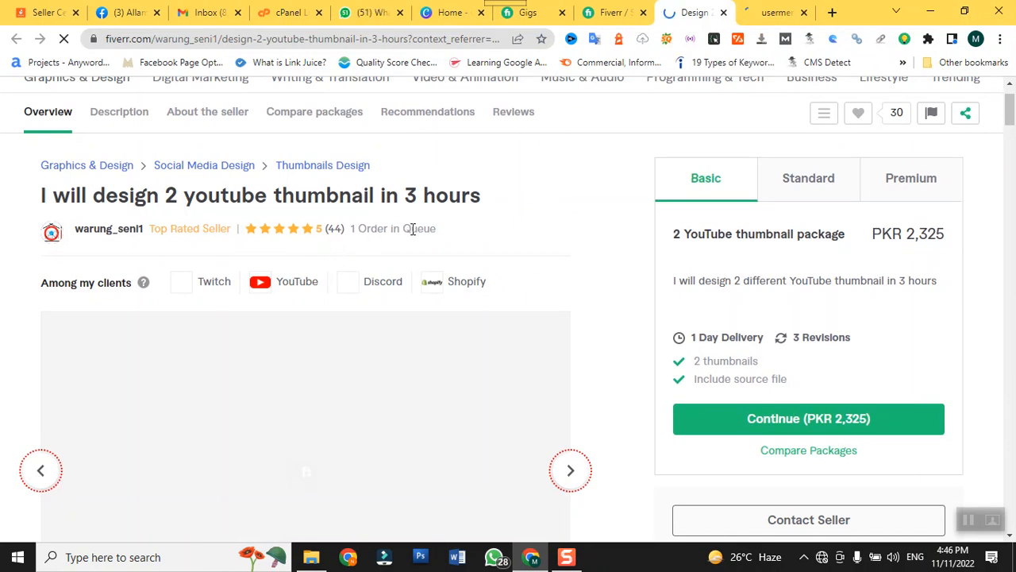
scroll(412, 229, down, 3)
scroll(413, 229, up, 3)
scroll(412, 229, down, 3)
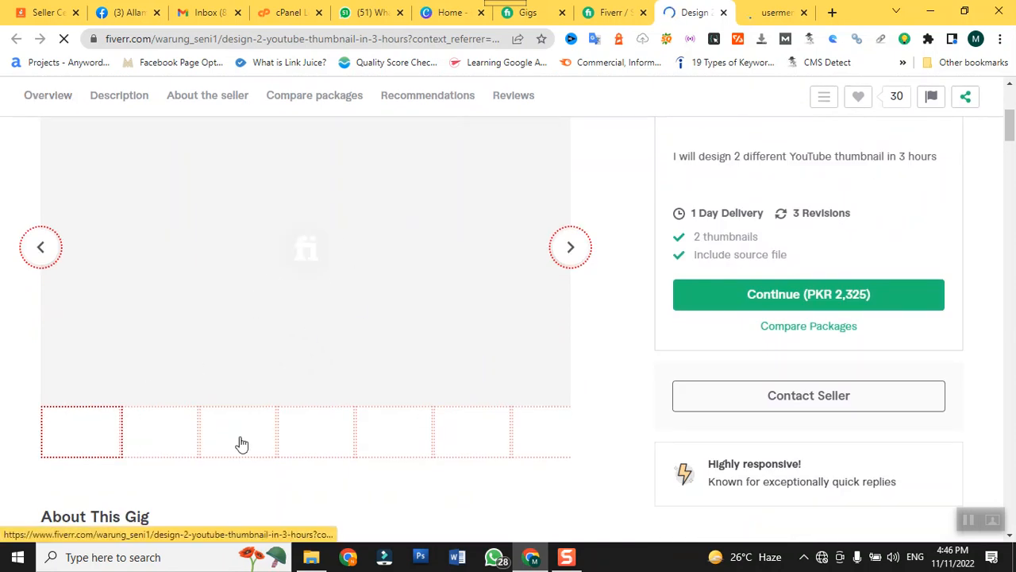
Switch to Photoshop and open the recent file fiverr-gig-image-size-standard.psd.
click(418, 559)
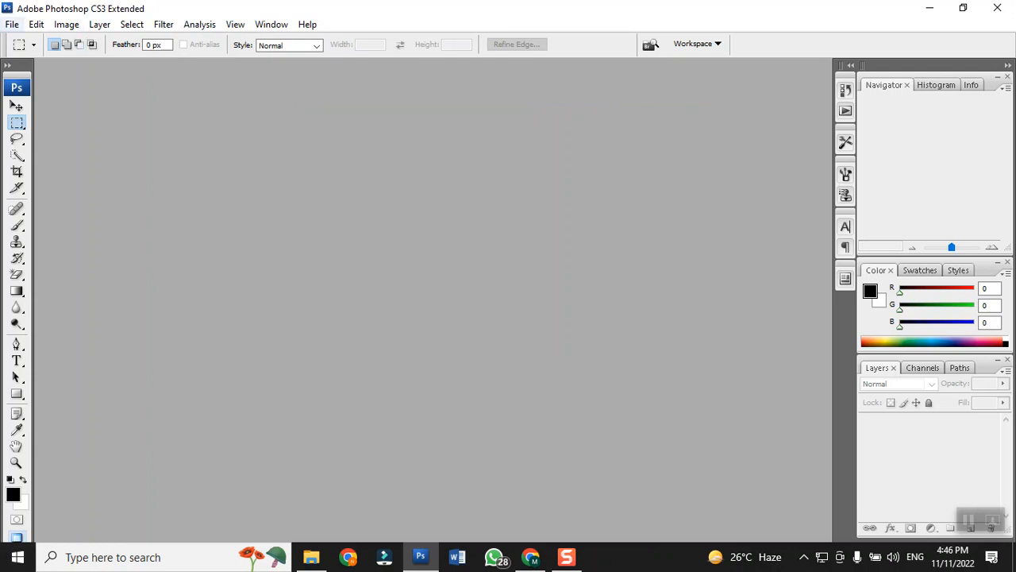
click(13, 25)
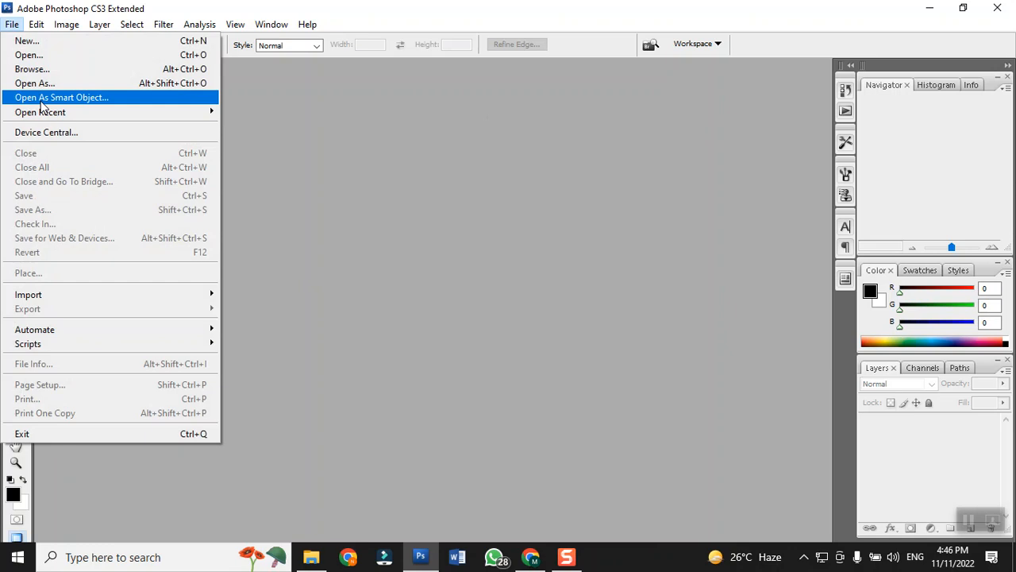
mouse_move(67, 24)
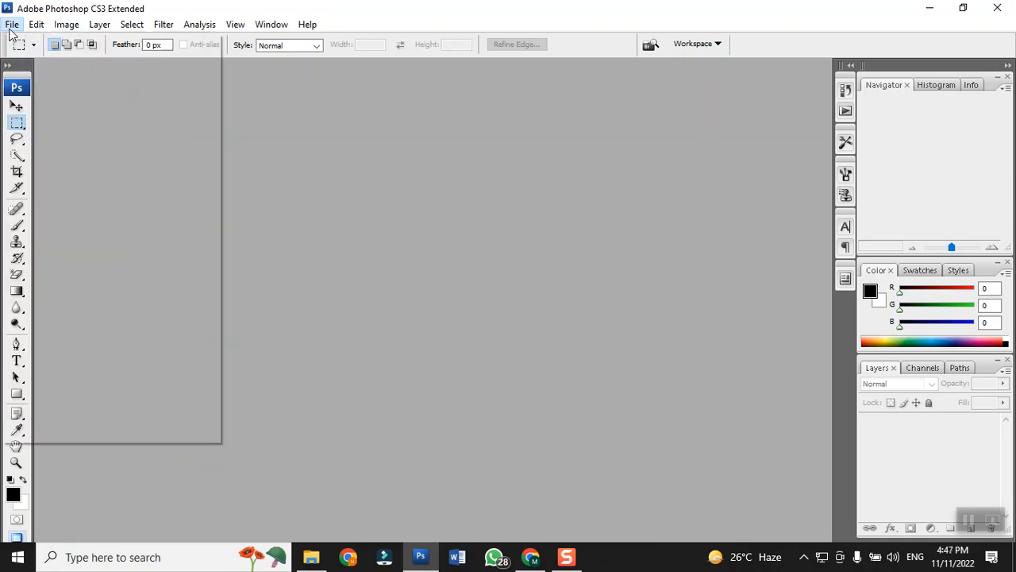
mouse_move(9, 26)
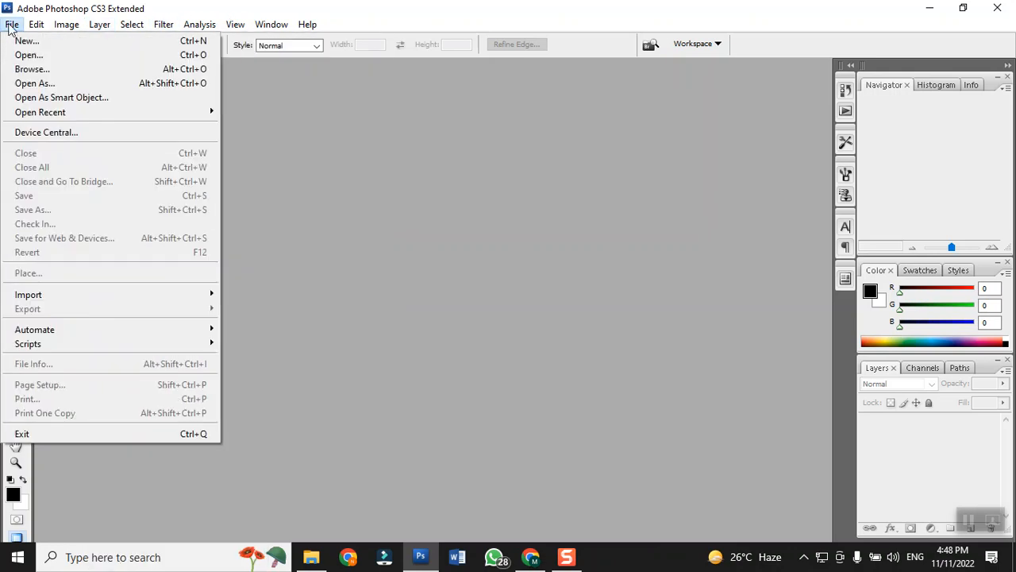
mouse_move(47, 117)
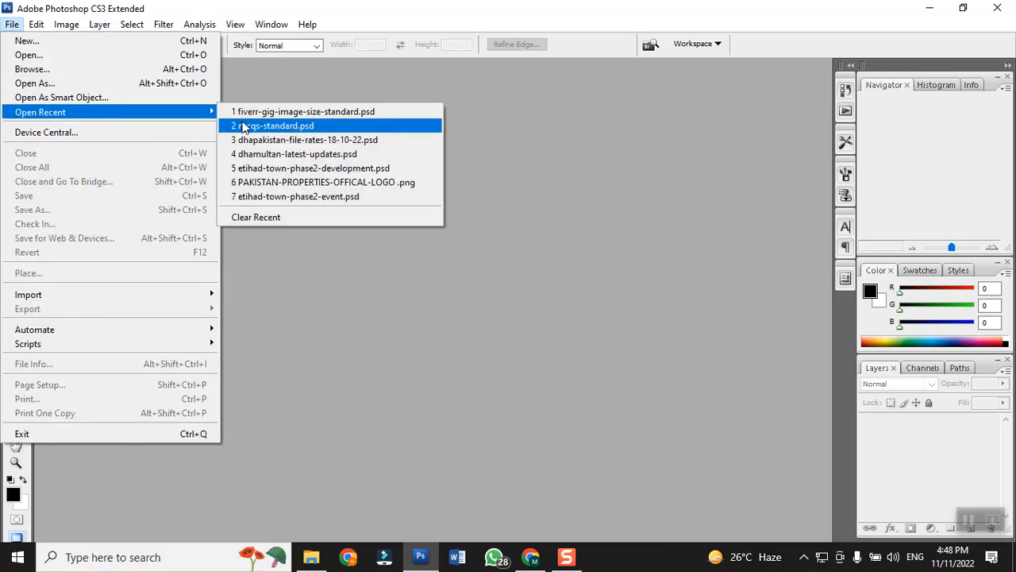
click(269, 111)
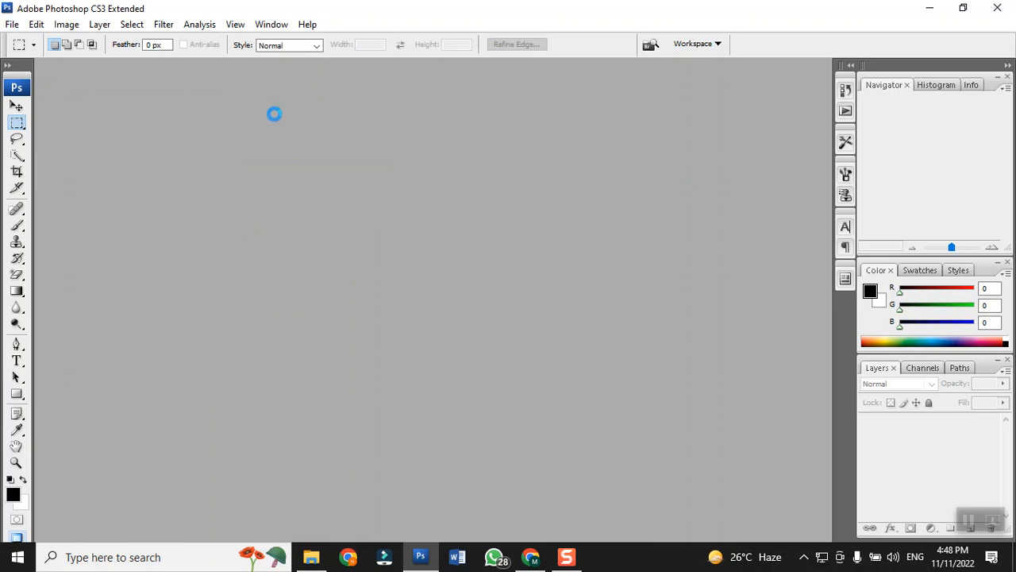
Switch back to Chrome, reload the competitor's gig page and view the usermenu.com page.
click(531, 558)
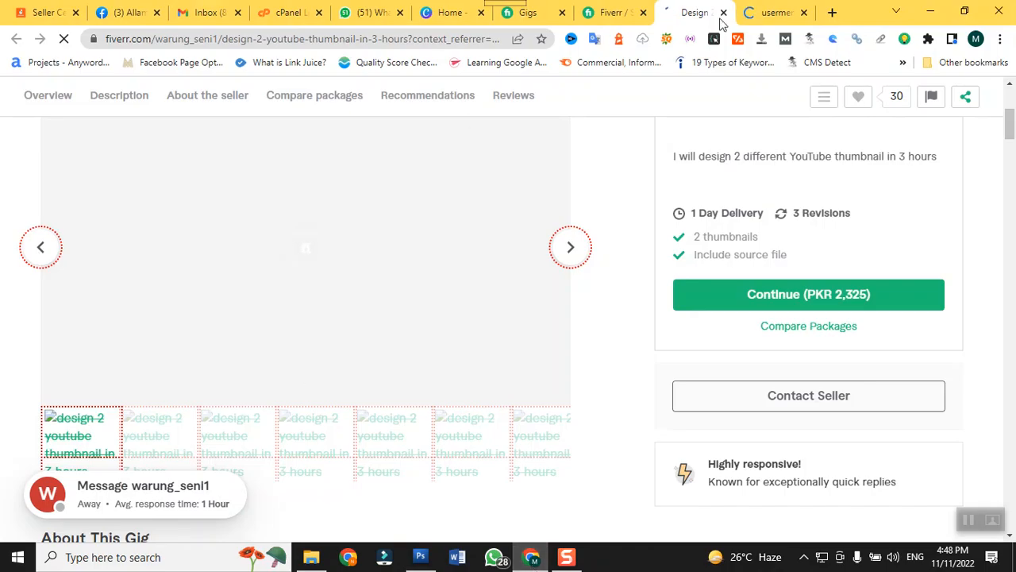
right_click(693, 16)
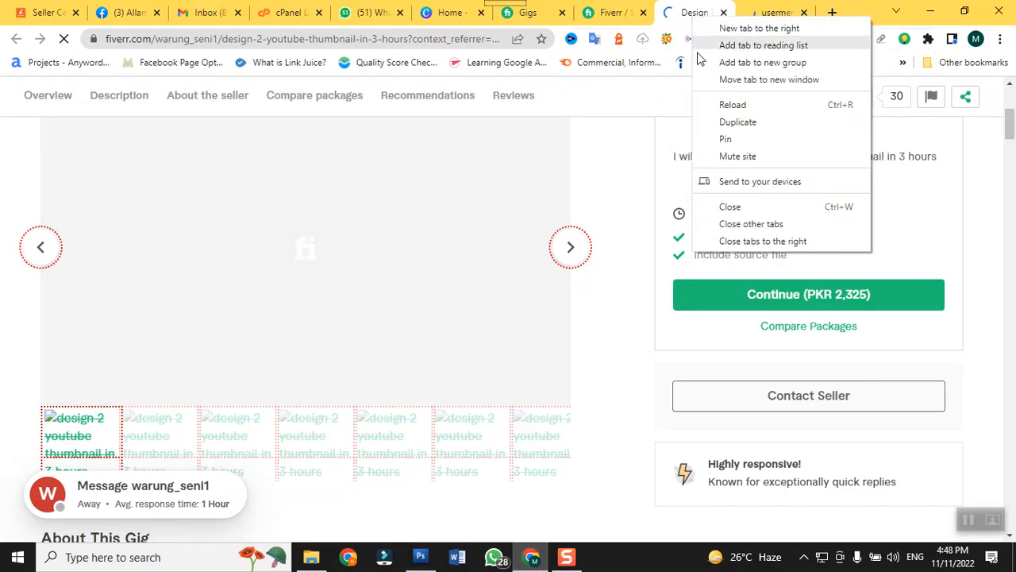
click(724, 106)
click(774, 13)
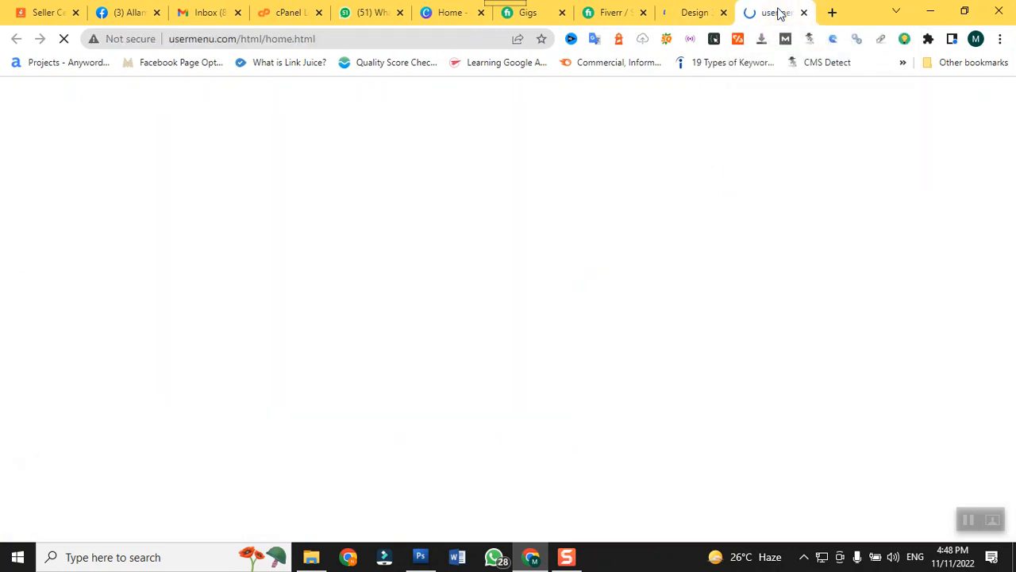
Close the usermenu.com page and check the image gallery on the competitor's gig page.
click(803, 13)
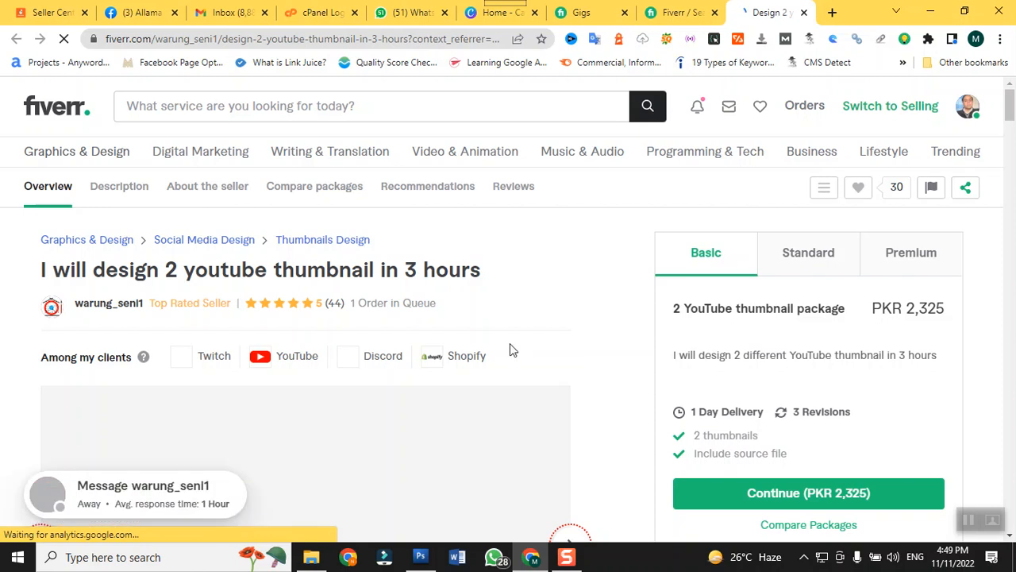
scroll(518, 350, down, 3)
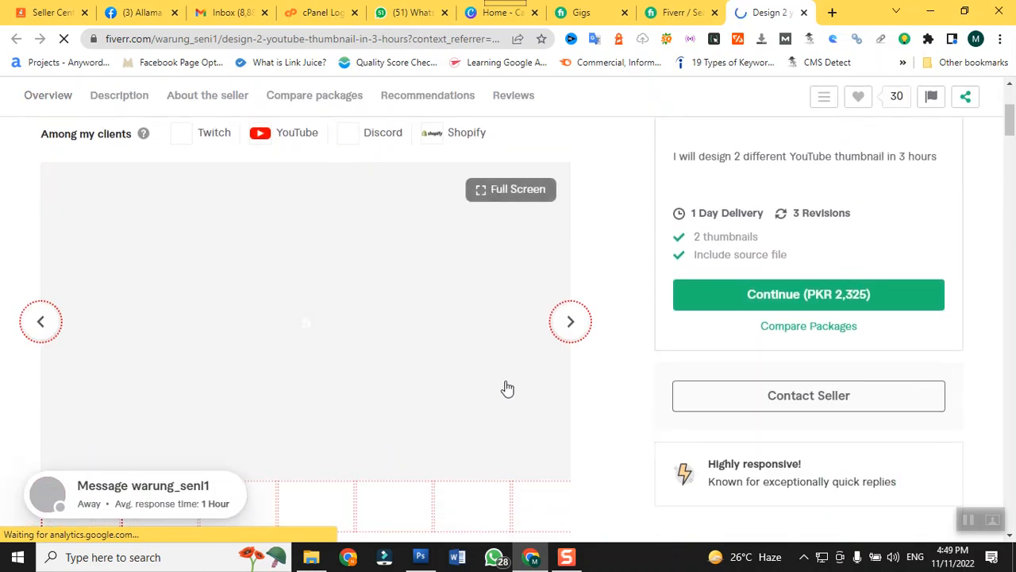
click(682, 12)
click(769, 12)
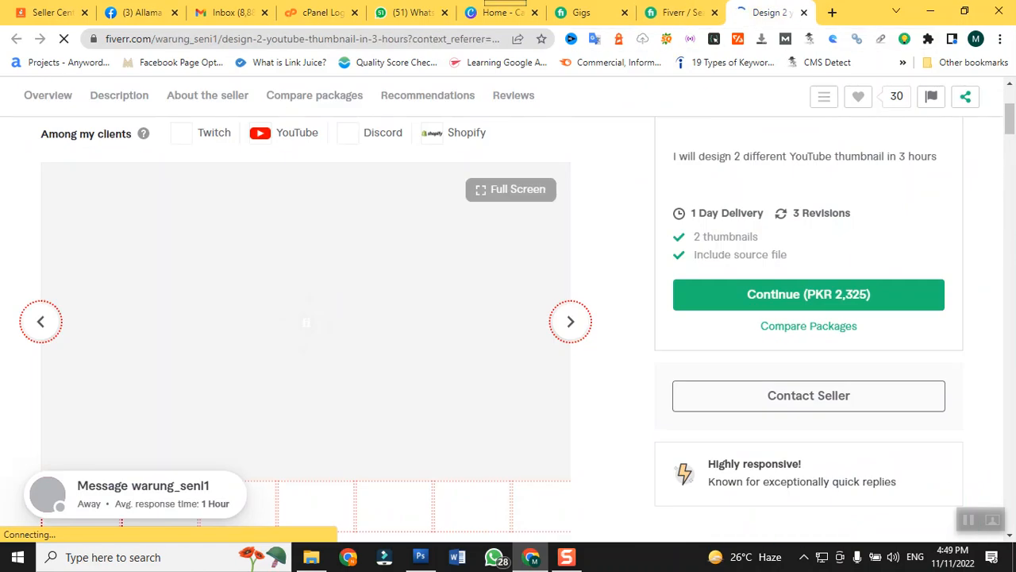
Open the seller account's Gigs list, check the paused and active gigs, and start creating a new gig.
click(580, 12)
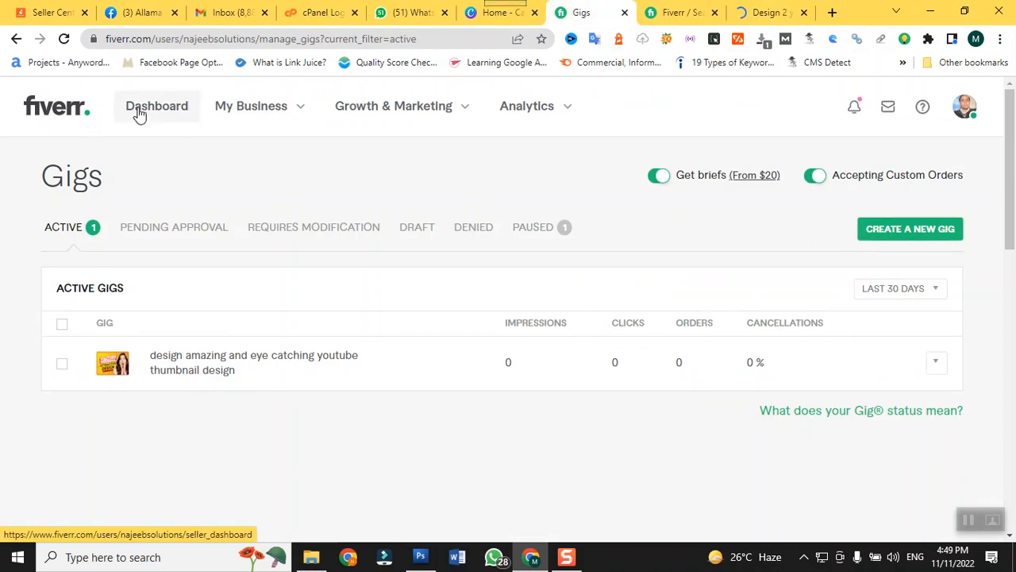
click(285, 116)
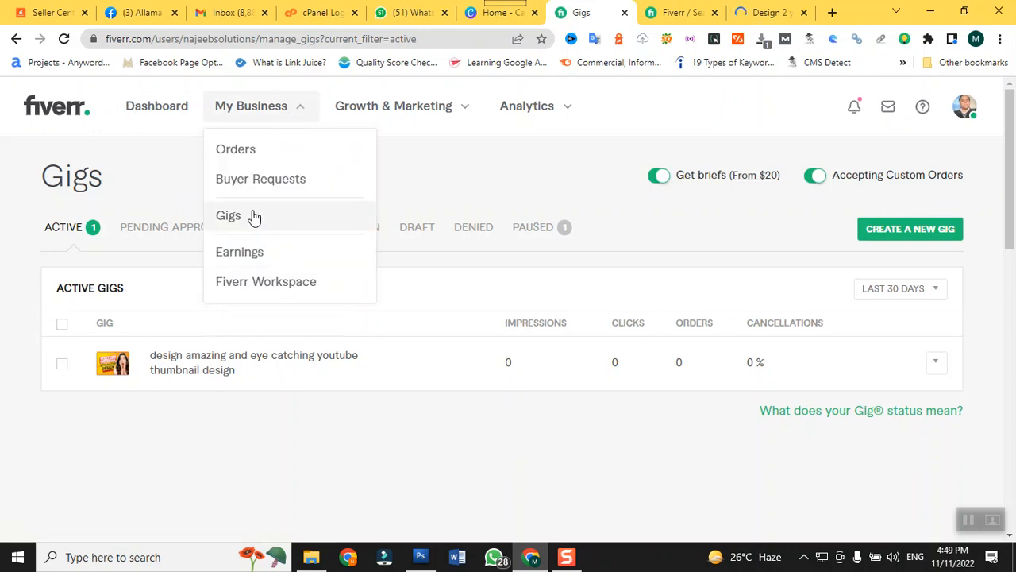
click(230, 216)
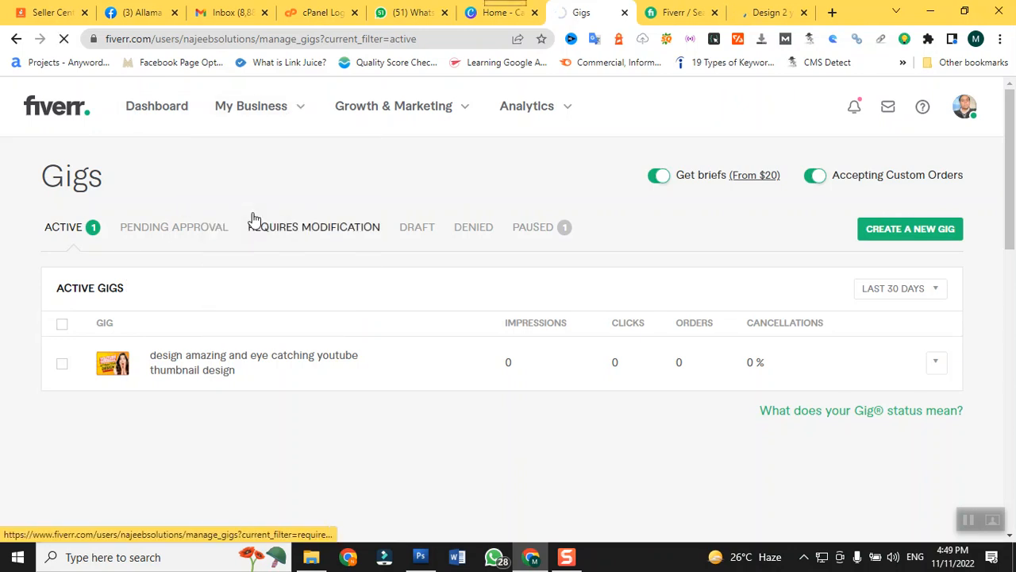
click(517, 226)
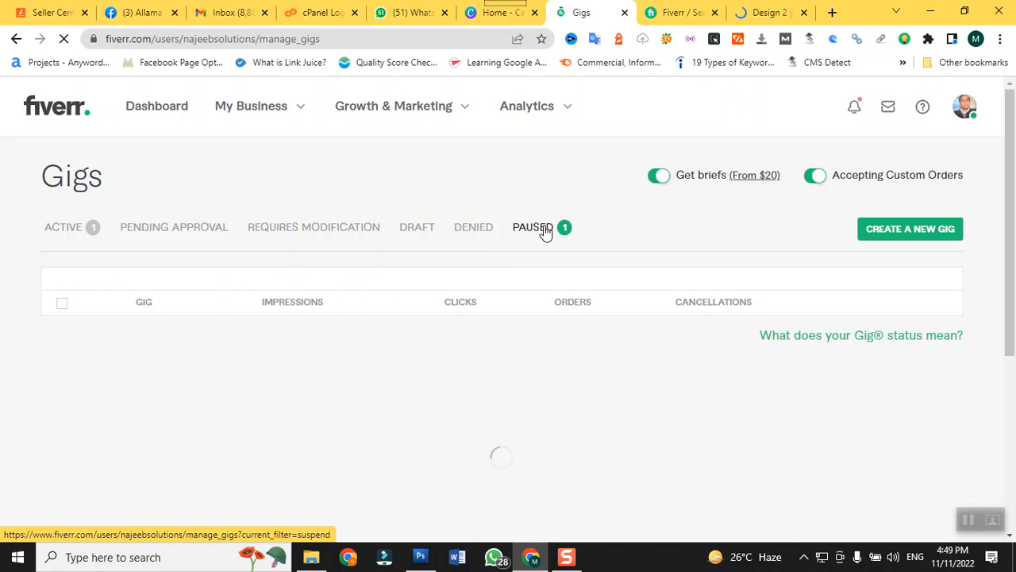
click(66, 231)
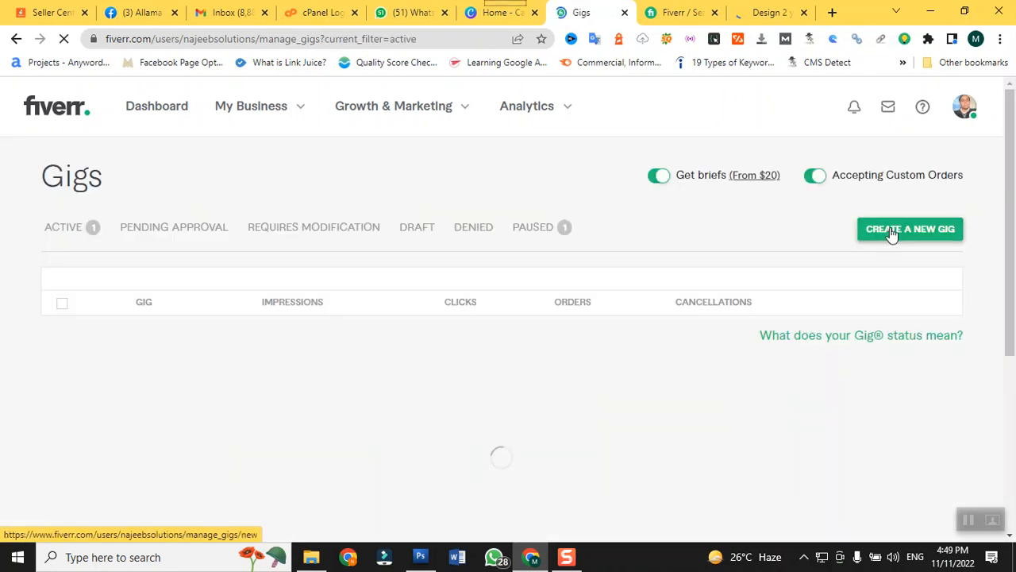
Check the competitor's gig gallery and description, and view the network connection status.
click(761, 21)
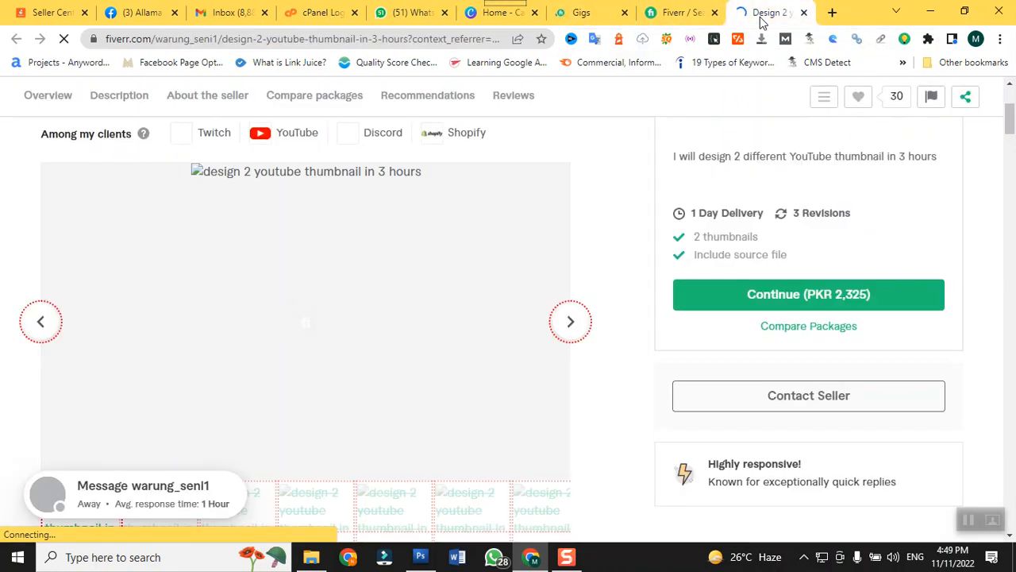
scroll(595, 288, down, 4)
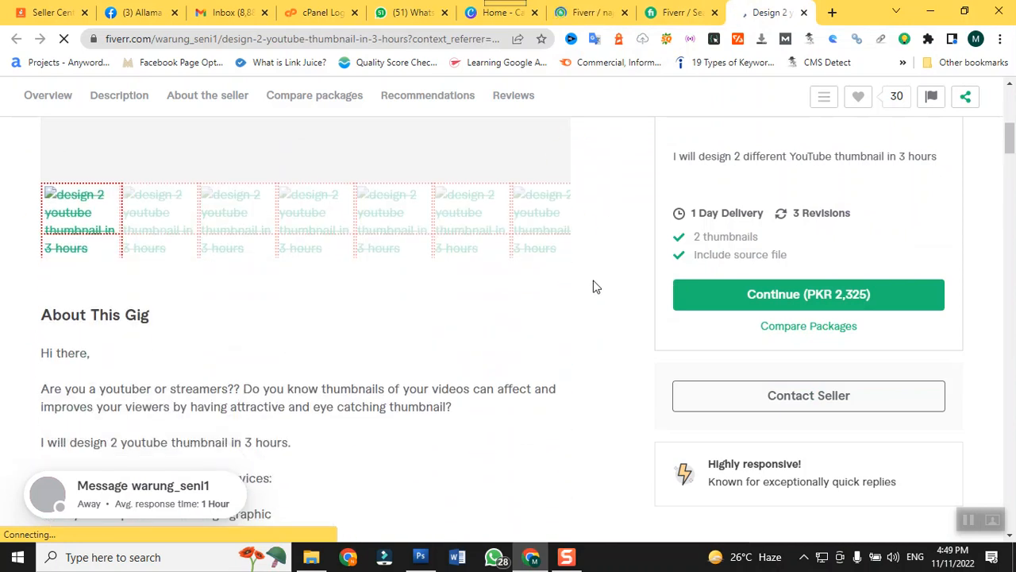
scroll(596, 287, up, 6)
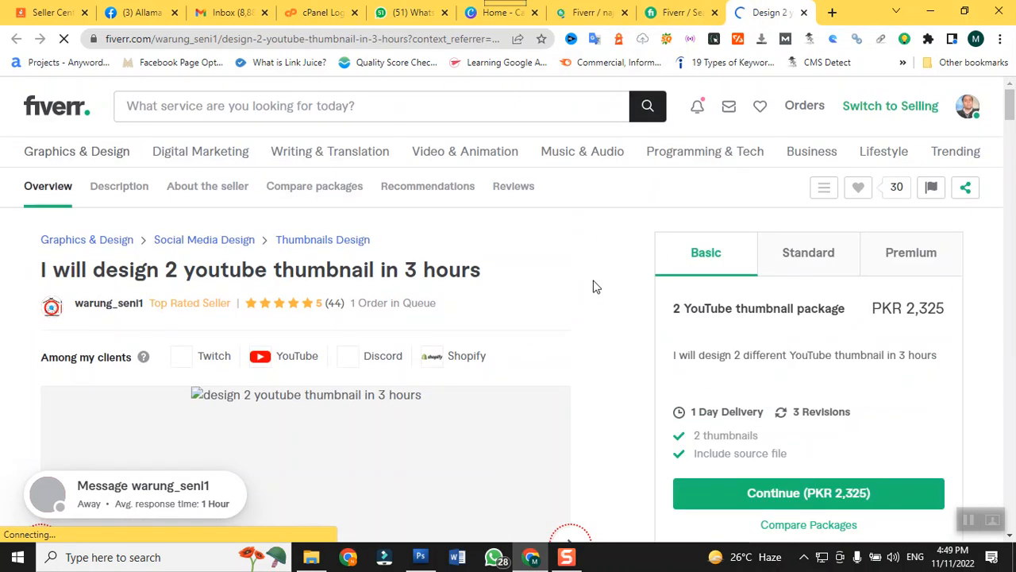
scroll(596, 287, down, 1)
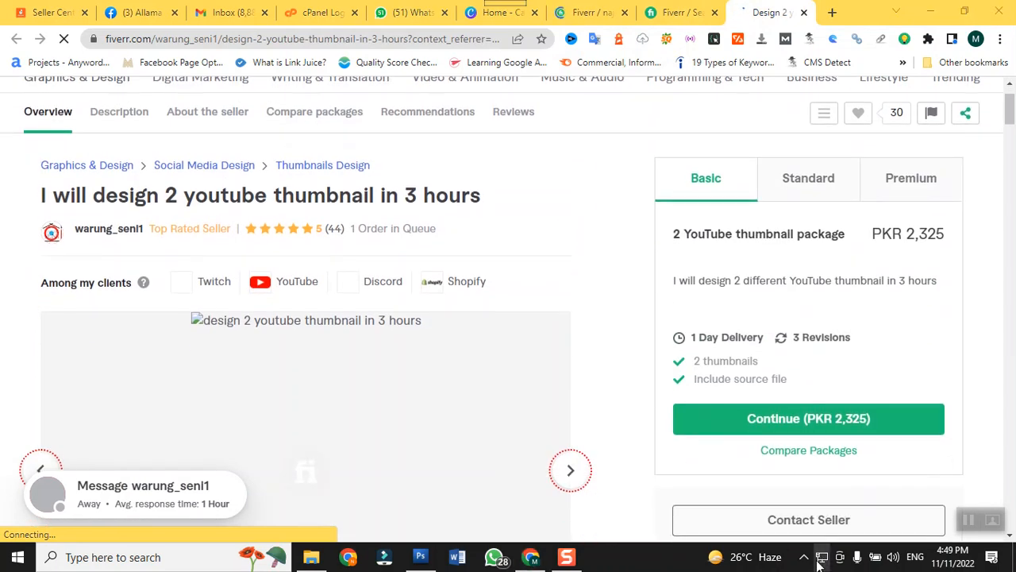
click(821, 558)
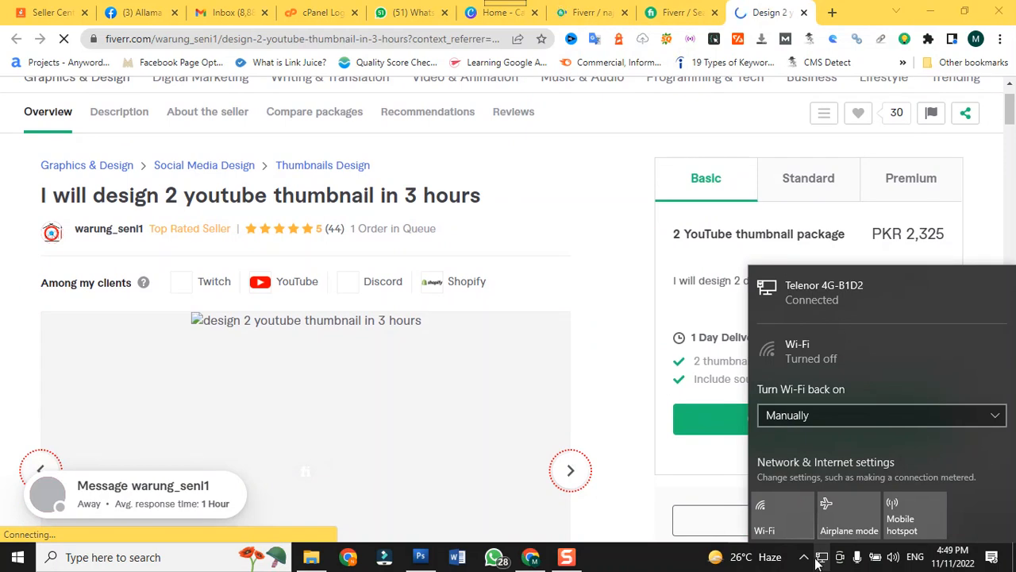
click(759, 22)
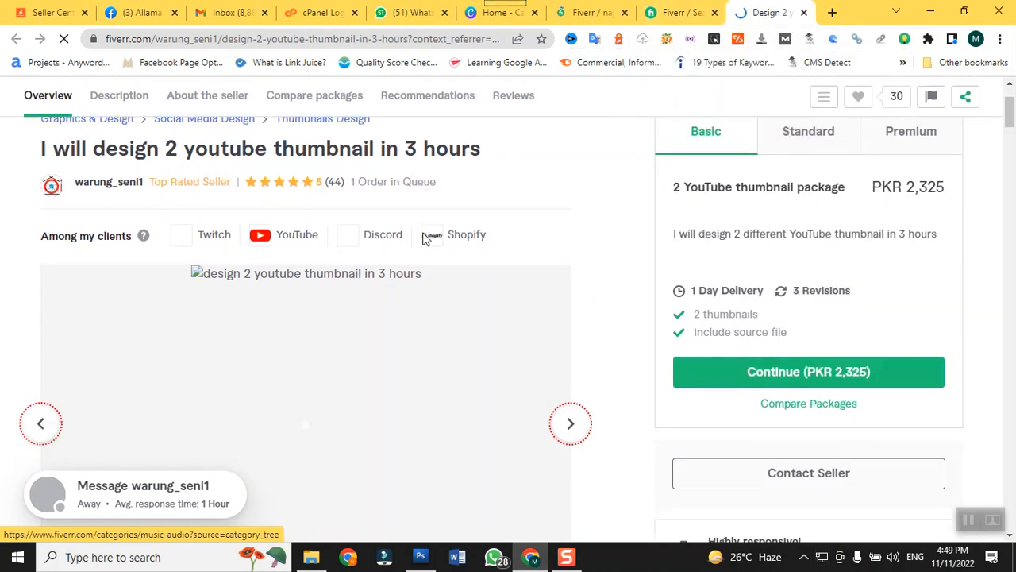
scroll(429, 237, down, 3)
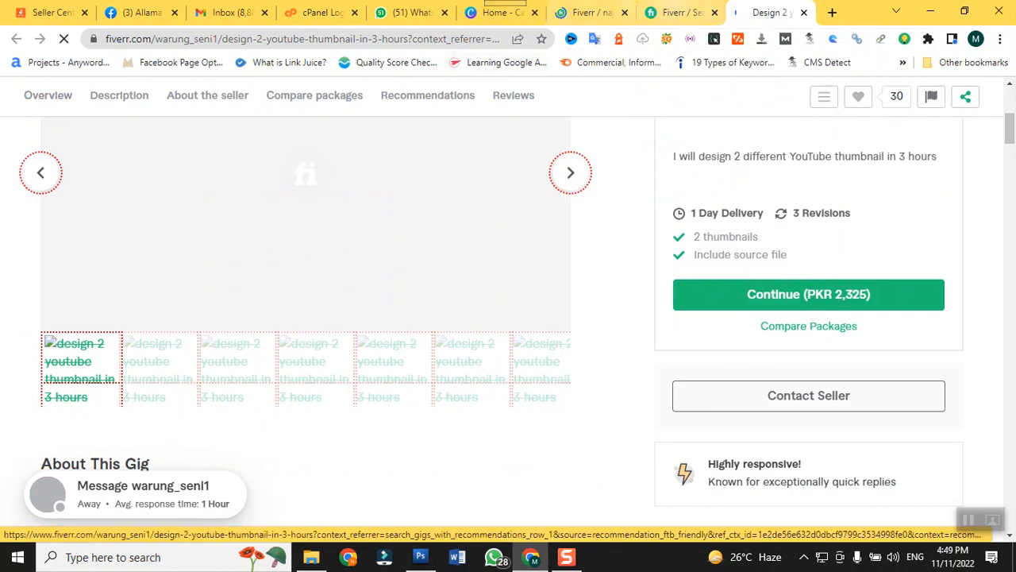
Reload the competitor's gig page and return to the new gig's Overview form.
click(683, 12)
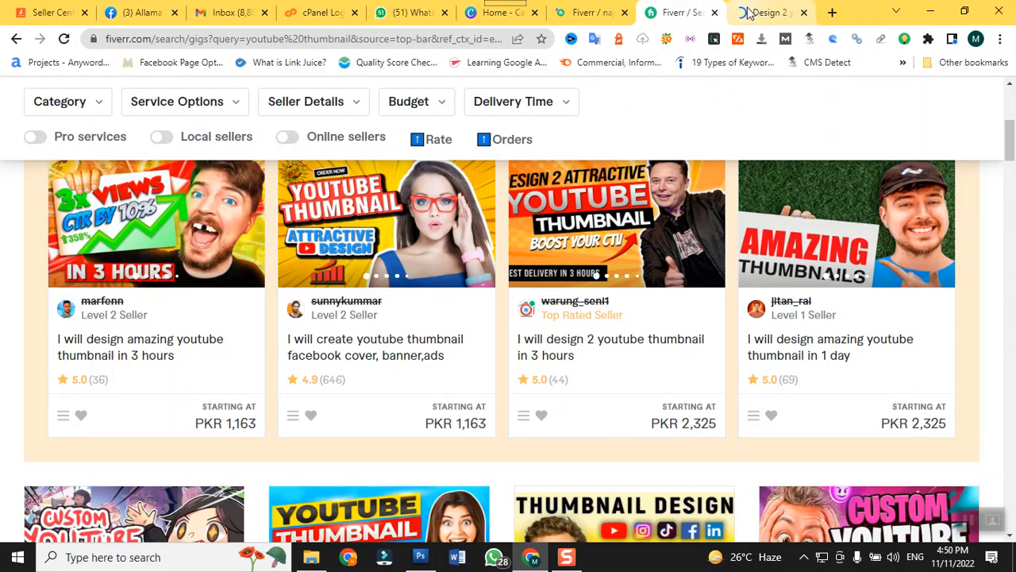
click(748, 12)
right_click(747, 12)
click(830, 96)
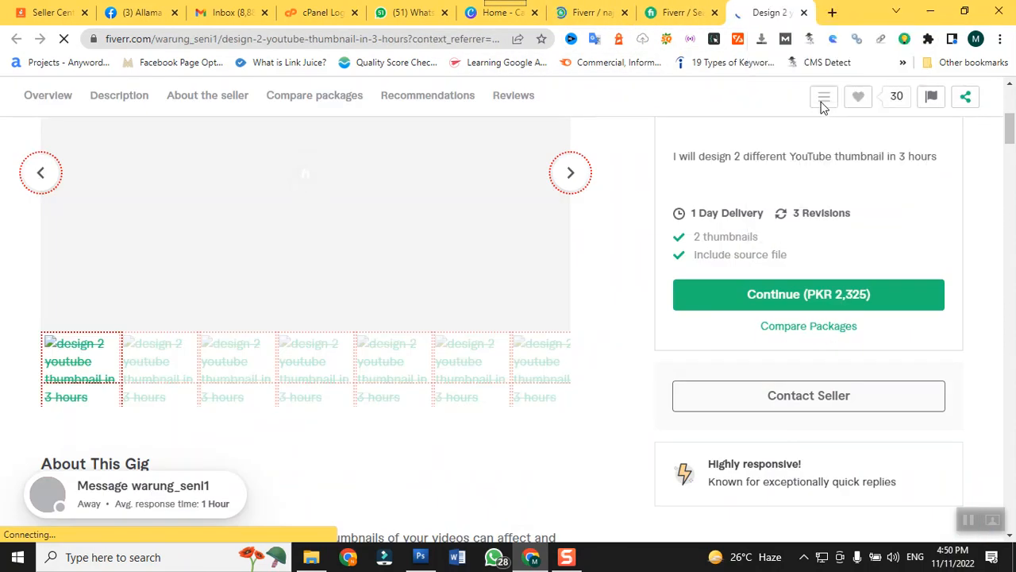
click(665, 22)
click(584, 16)
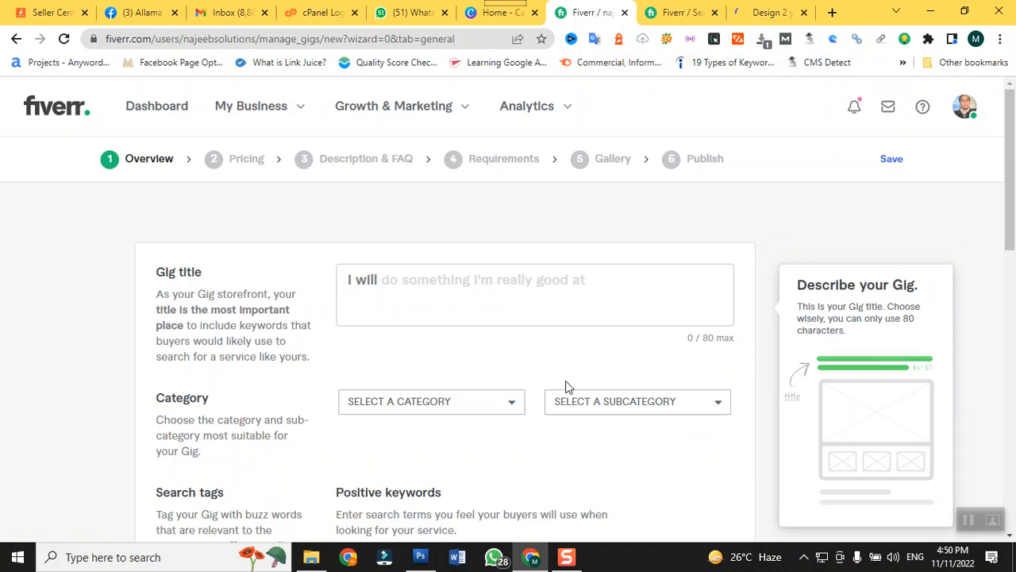
Copy the competitor's title "I will design 2 youtube thumbnail in 3 hours" and paste it as the new gig's title.
click(760, 13)
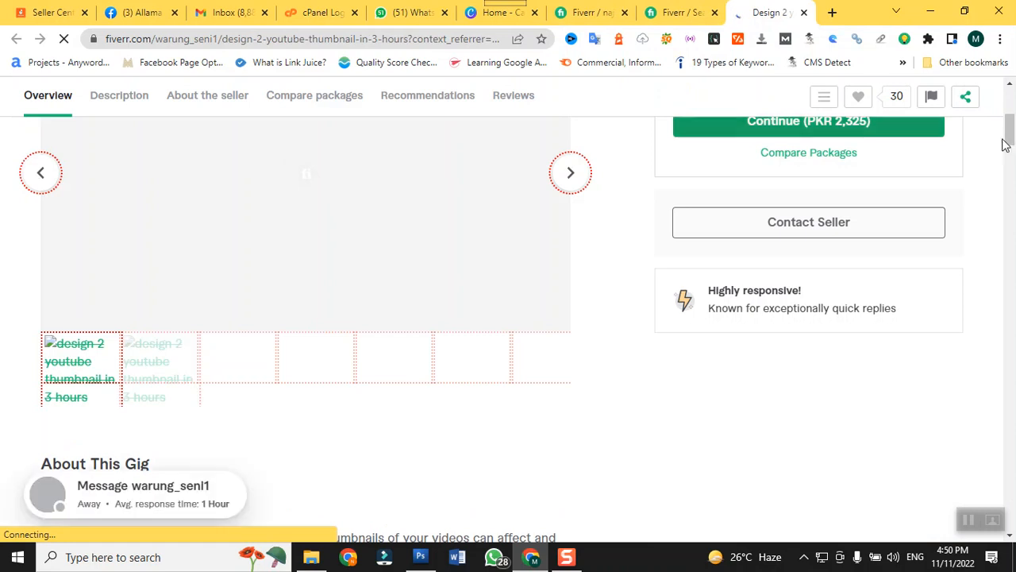
drag(1010, 139, 1010, 110)
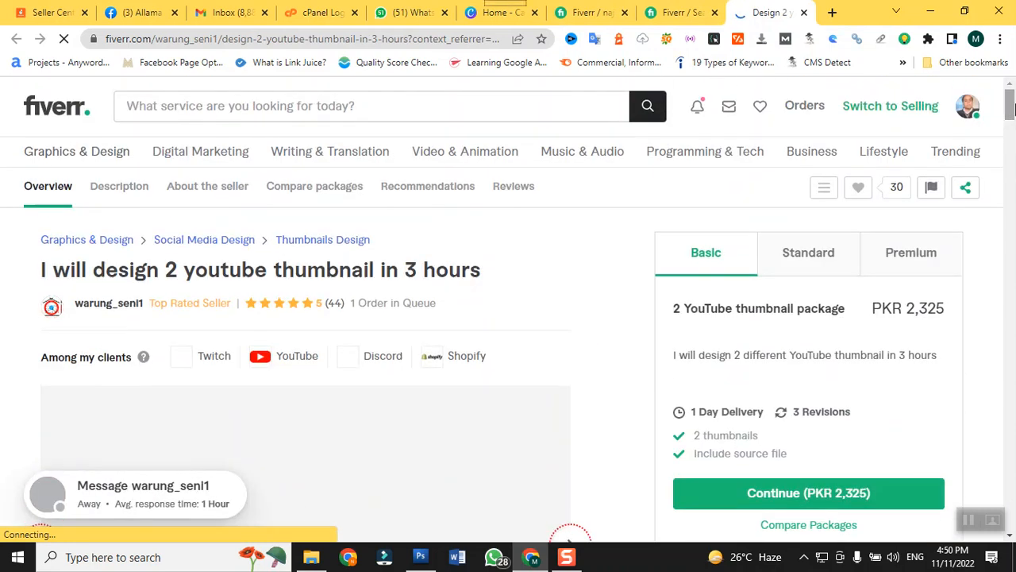
triple_click(148, 265)
key(ctrl+c)
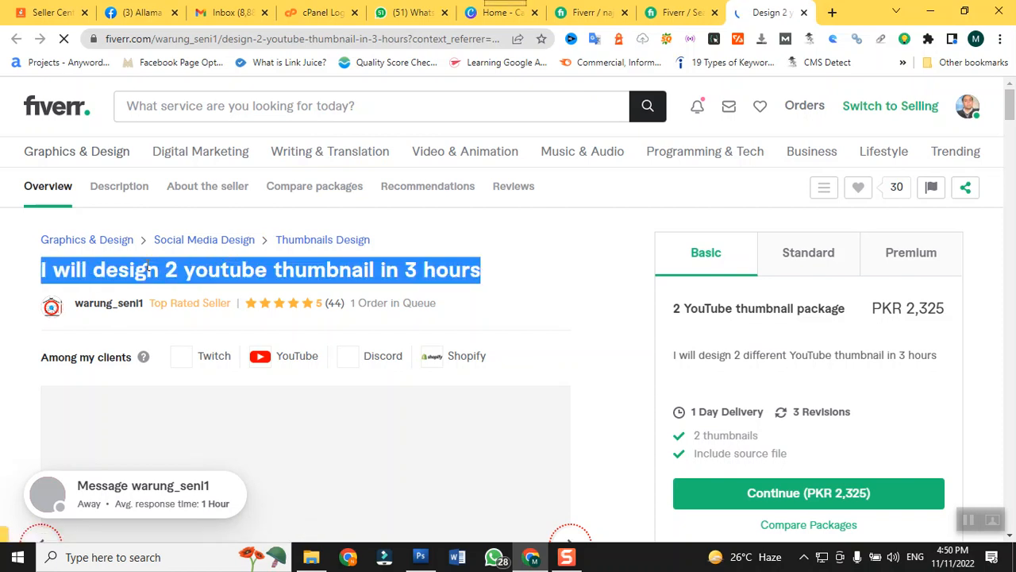
click(677, 18)
click(587, 12)
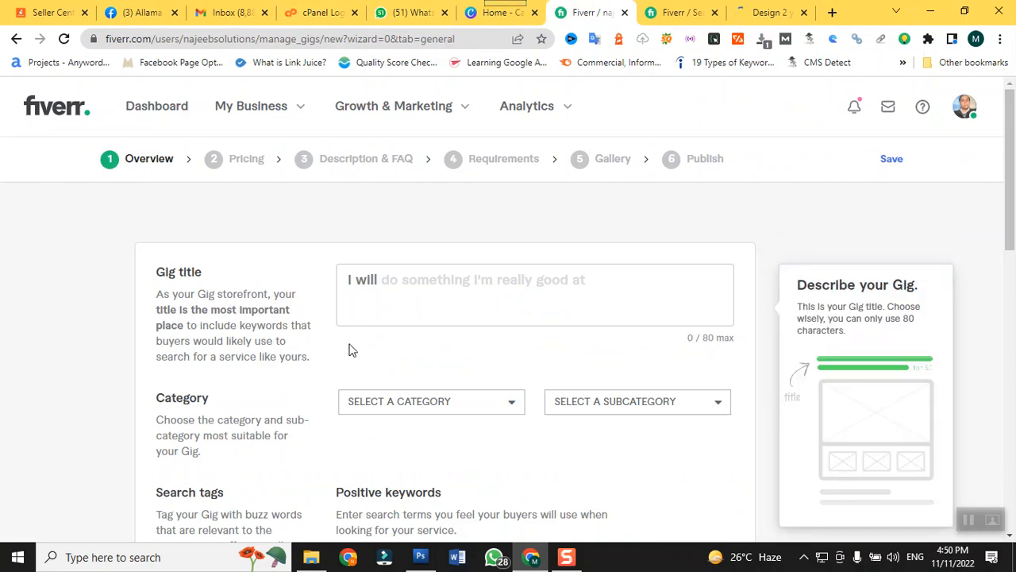
click(429, 279)
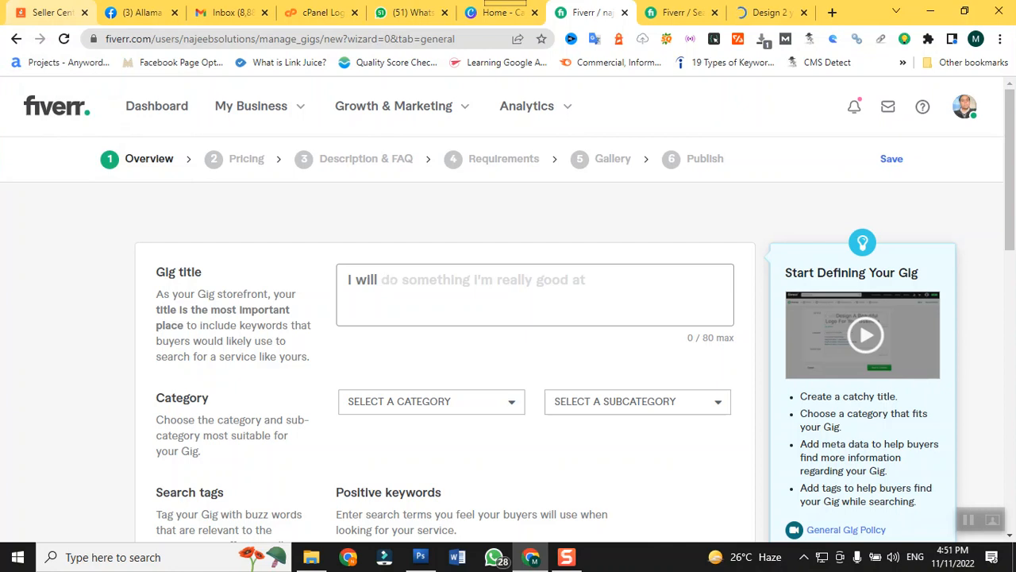
key(ctrl+v)
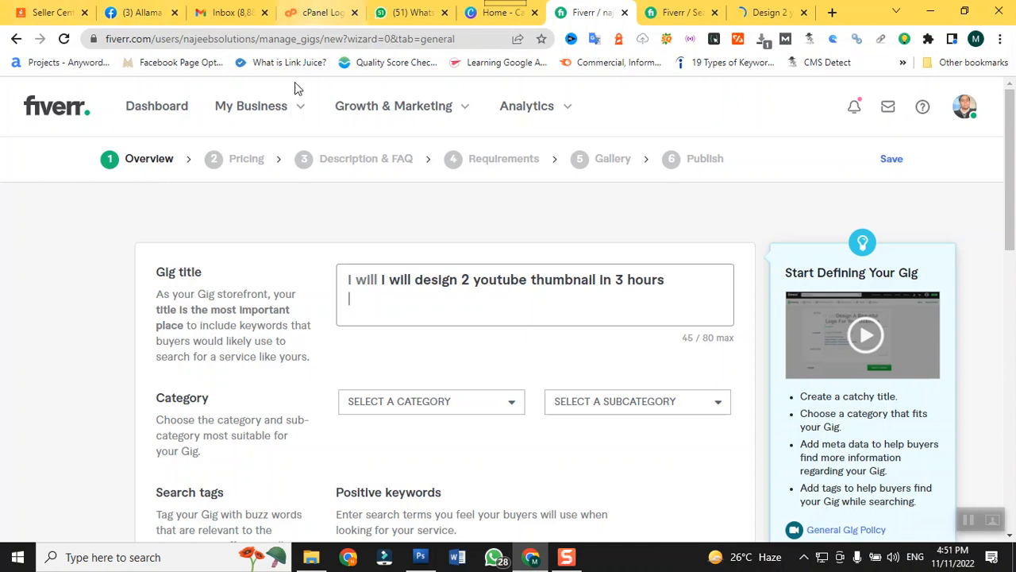
Remove the duplicated "I will" from the gig title and insert "professional" before "youtube".
click(410, 286)
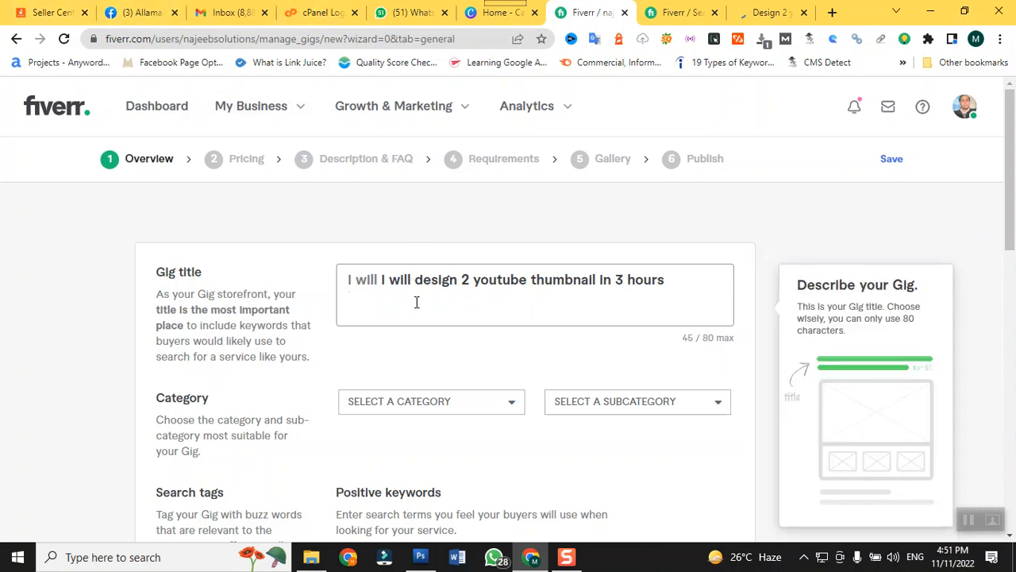
key(BackSpace)
key(BackSpace)
key(BackSpace)
key(BackSpace)
key(BackSpace)
key(BackSpace)
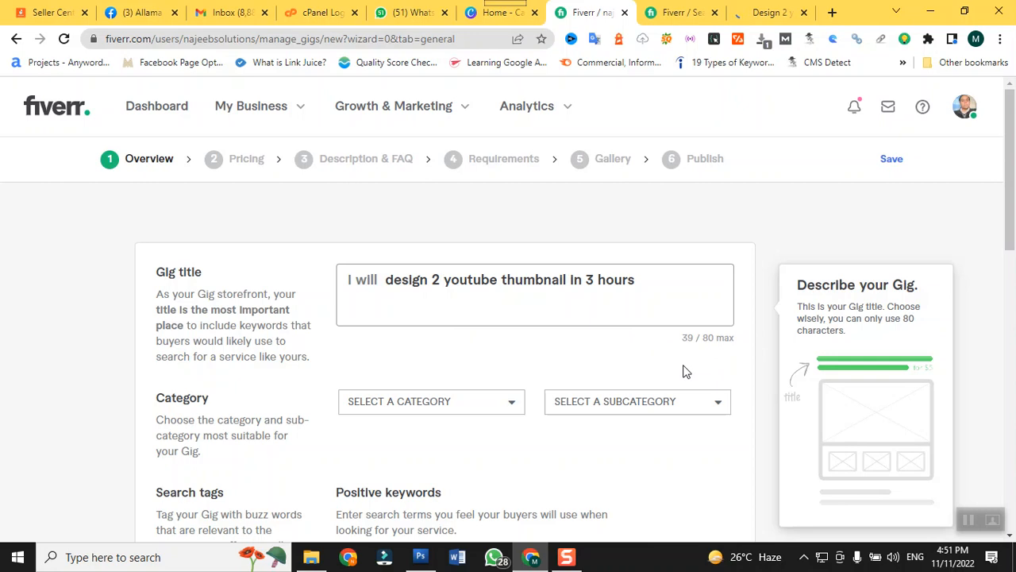
text(professional)
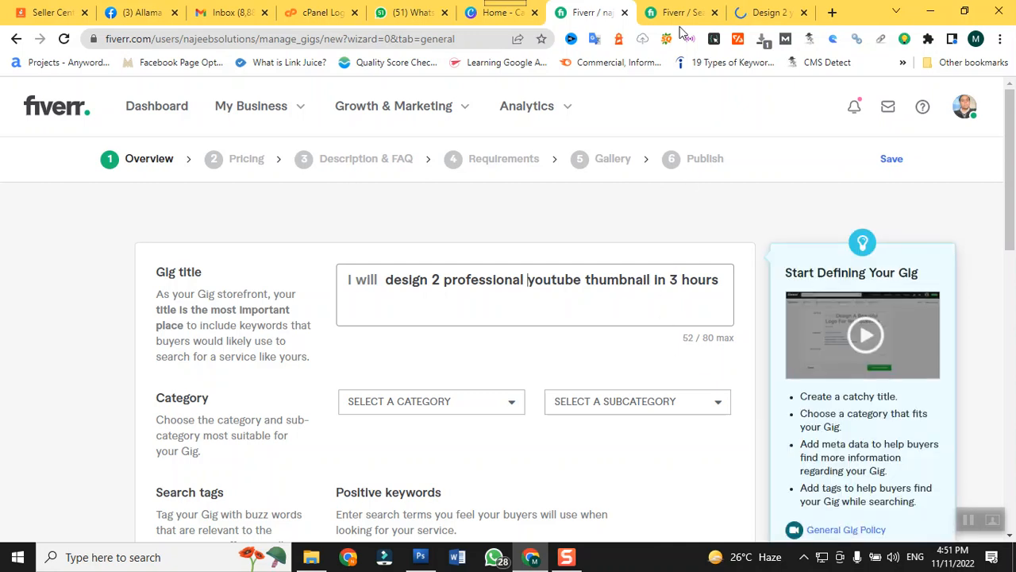
Compare the new gig title with the YouTube thumbnail search results and the competitor's gig page, and view the category fields.
click(680, 15)
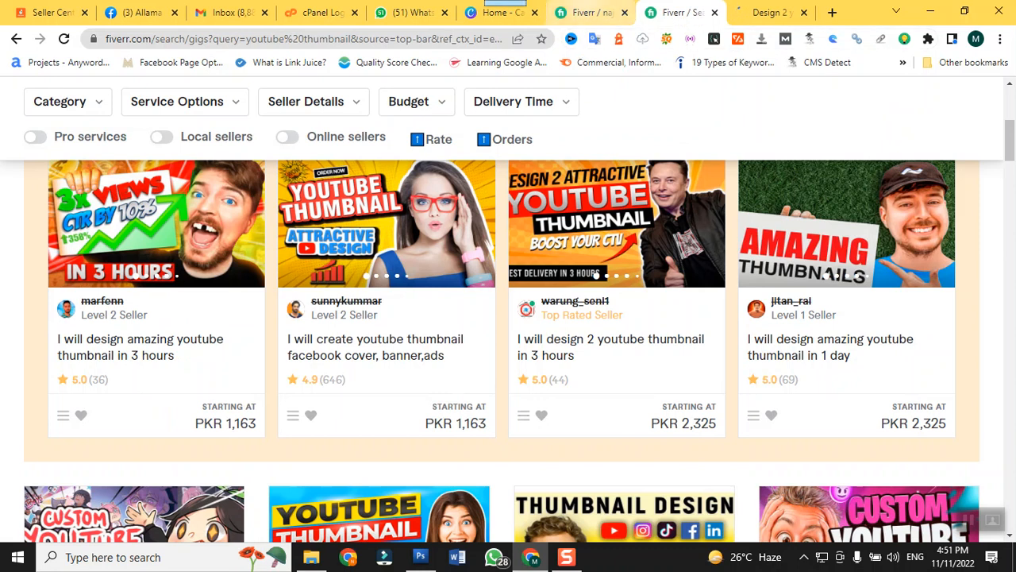
click(589, 13)
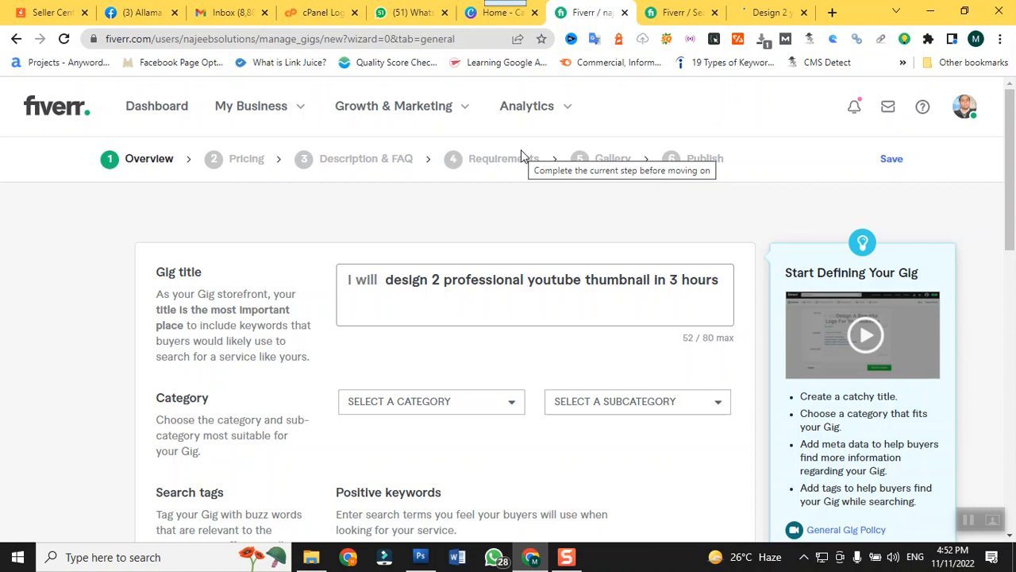
click(764, 14)
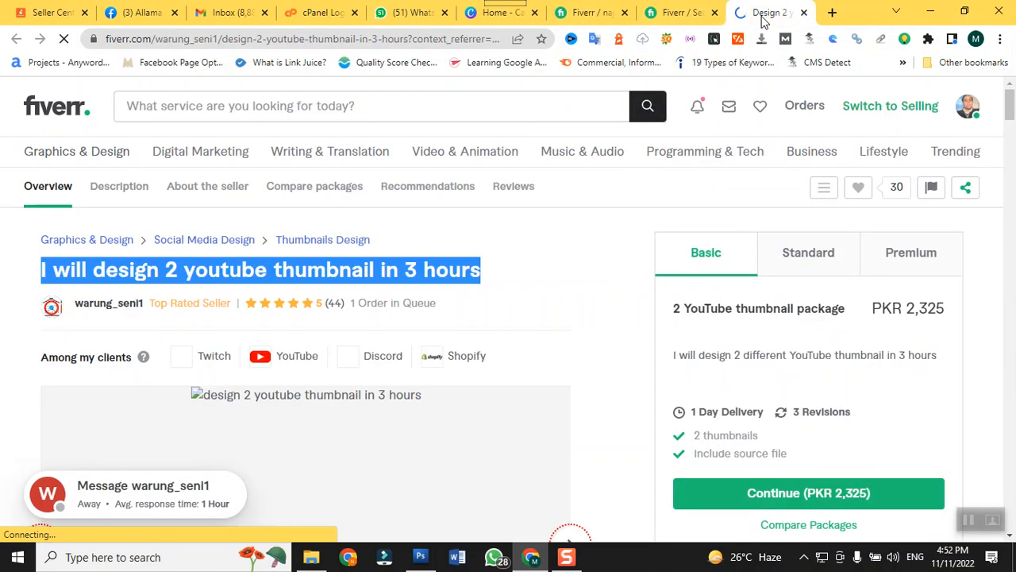
scroll(672, 195, down, 3)
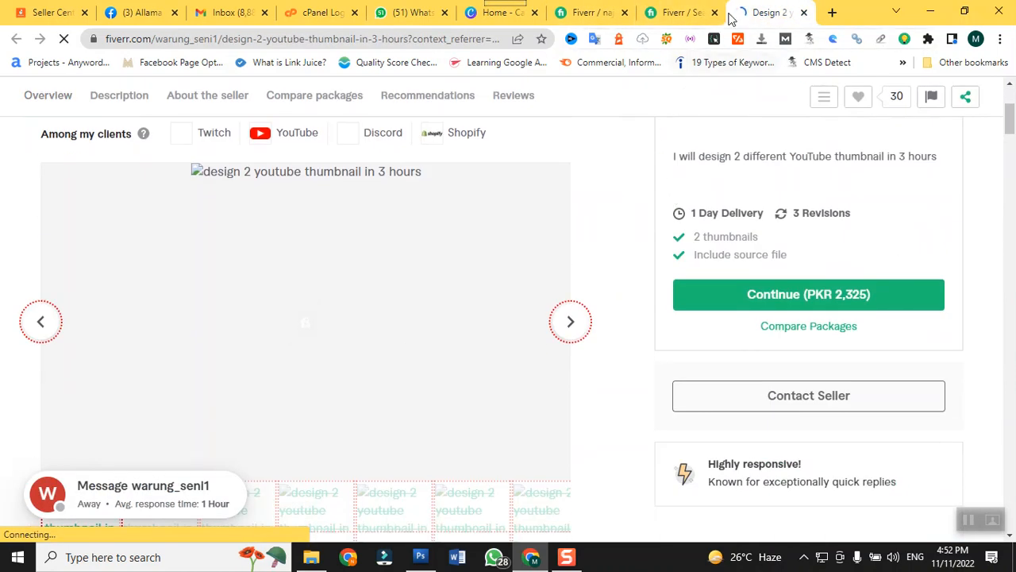
click(588, 11)
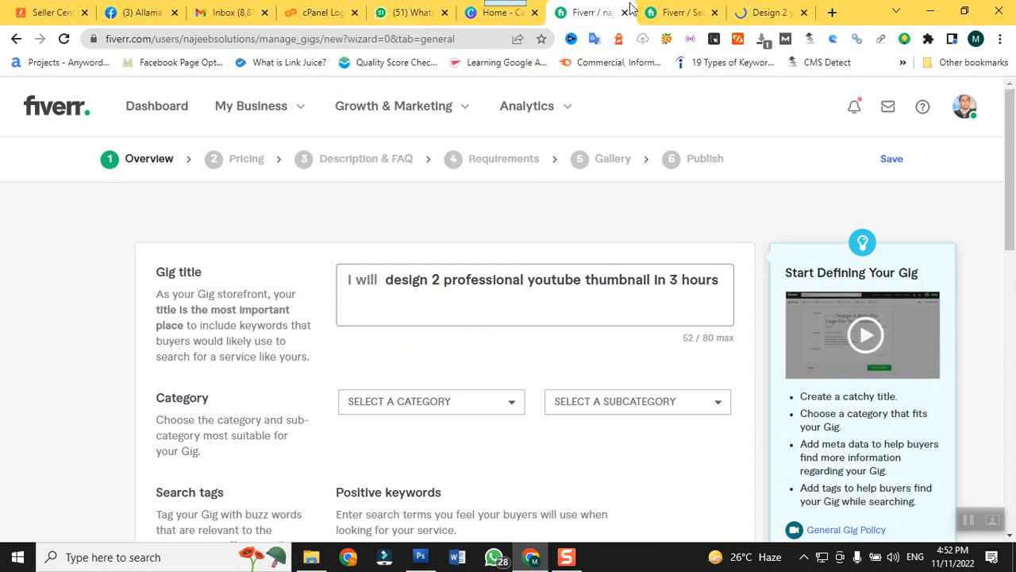
click(663, 12)
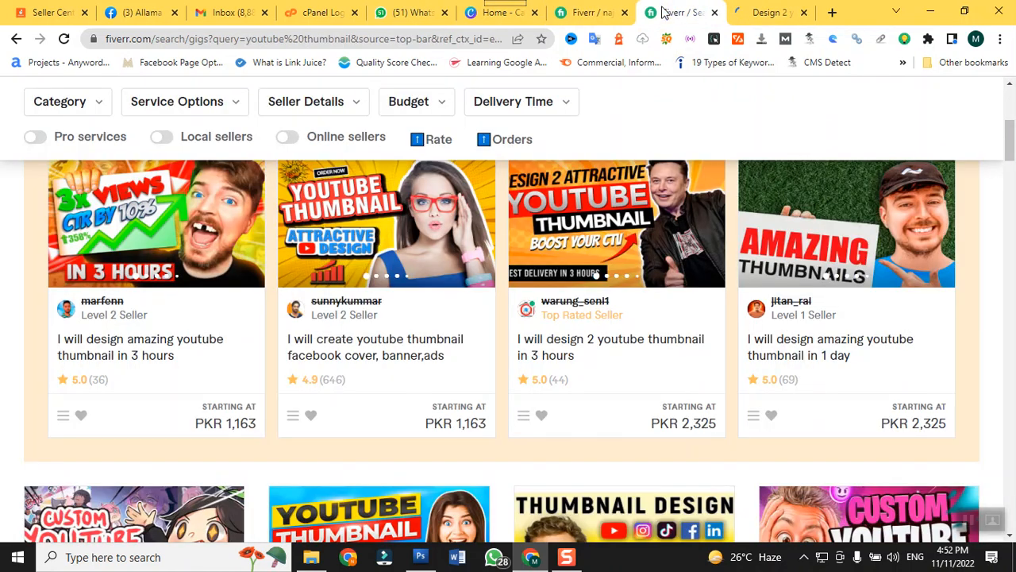
click(586, 11)
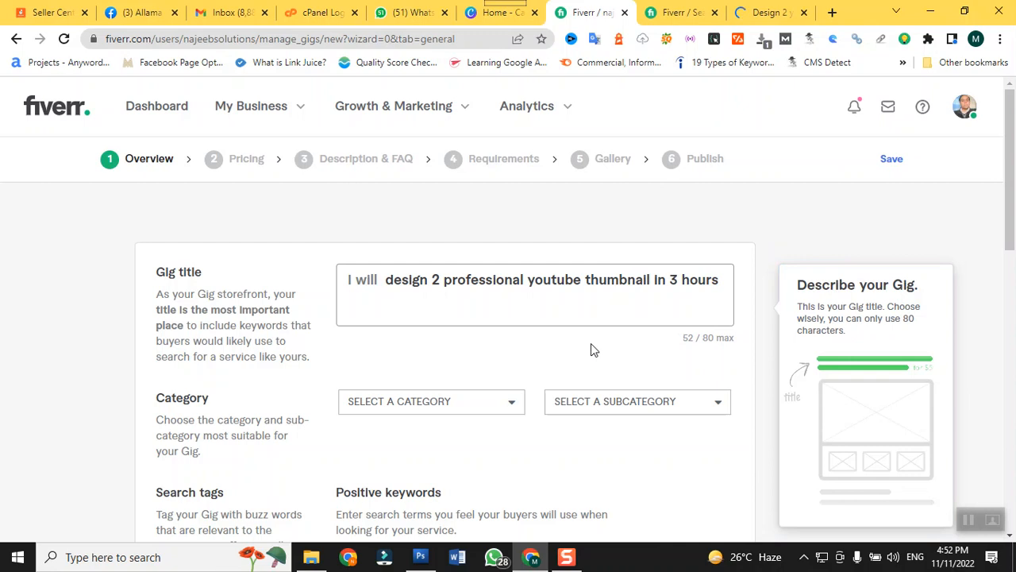
scroll(594, 349, down, 1)
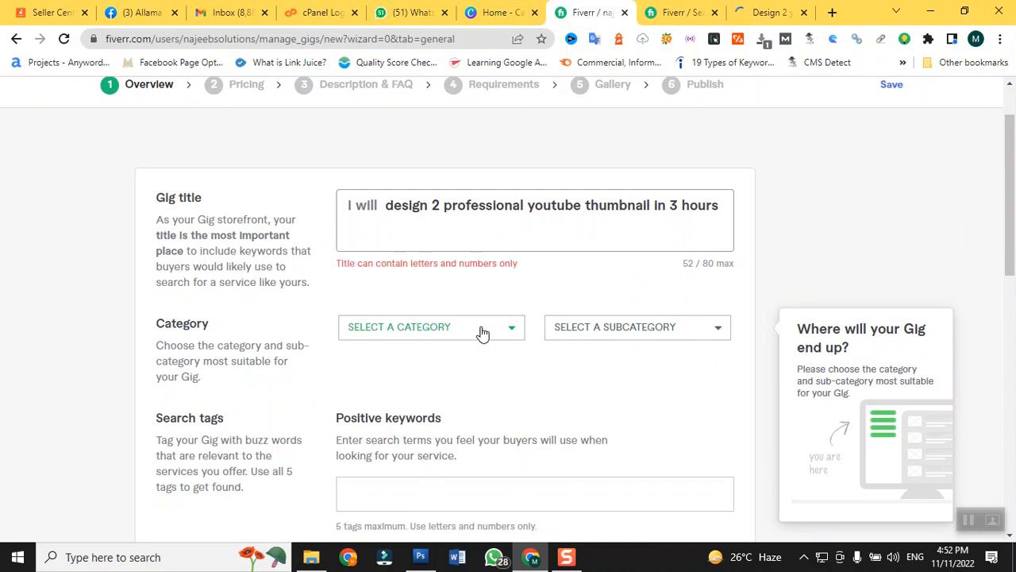
Set the gig's category to Graphics & Design and remove the trailing space from the gig title.
click(482, 332)
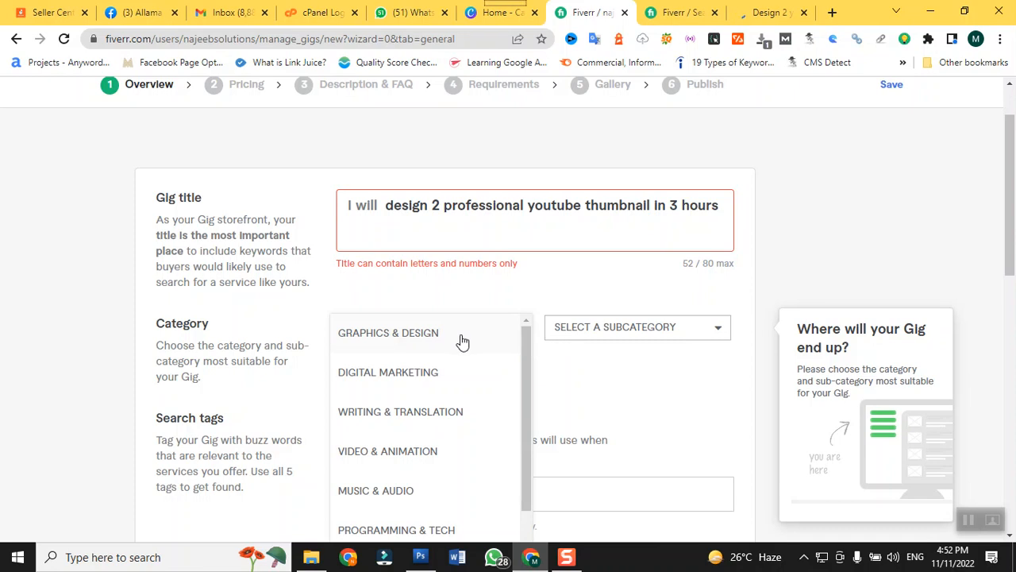
click(465, 341)
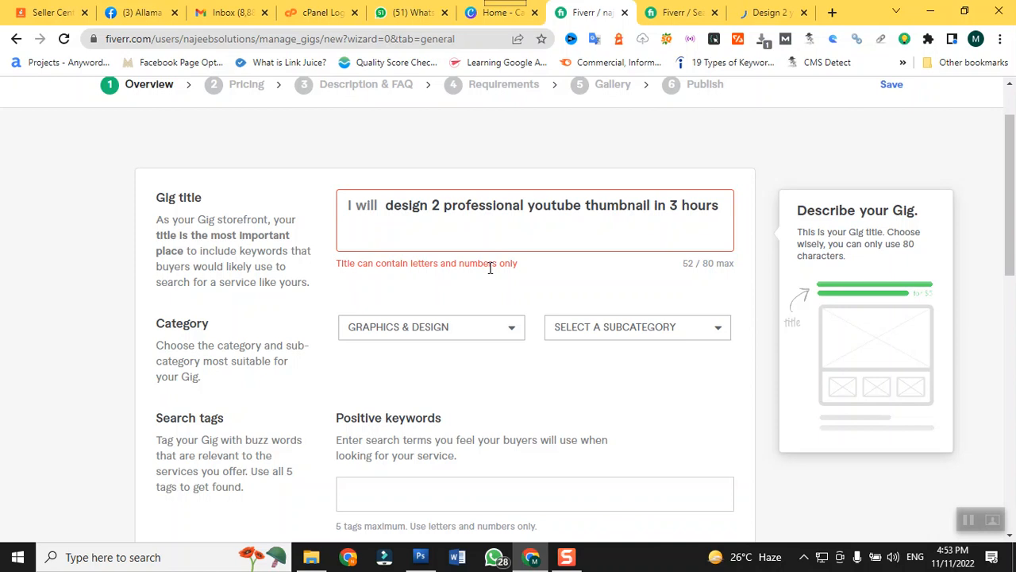
triple_click(436, 268)
click(602, 243)
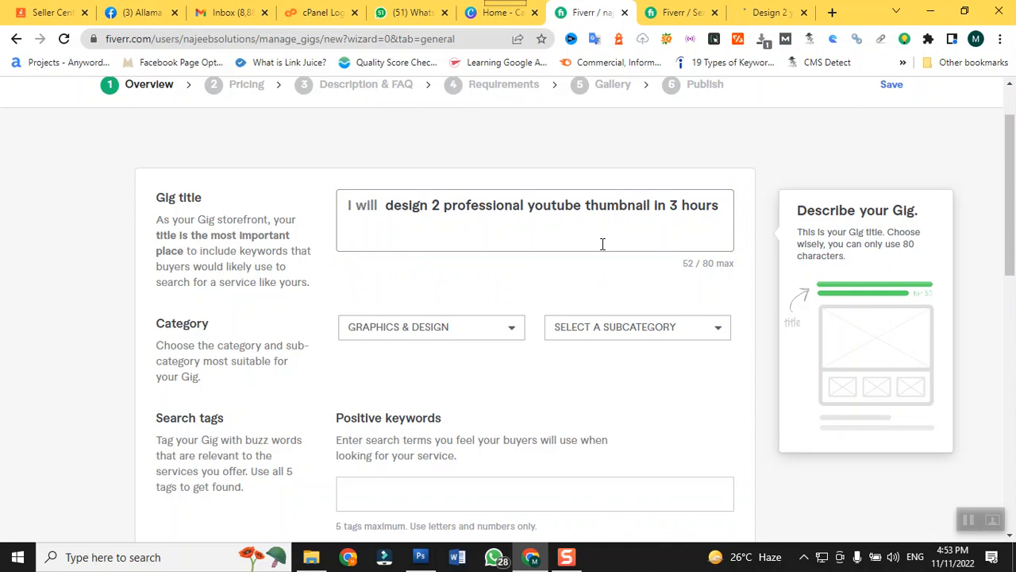
key(BackSpace)
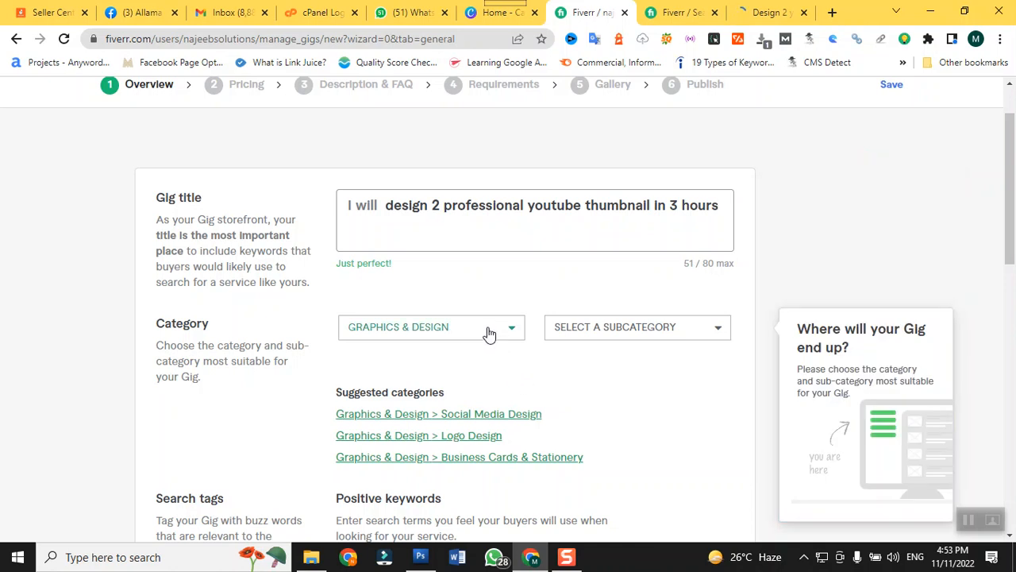
Set the gig's subcategory to Graphics for Streamers.
click(595, 334)
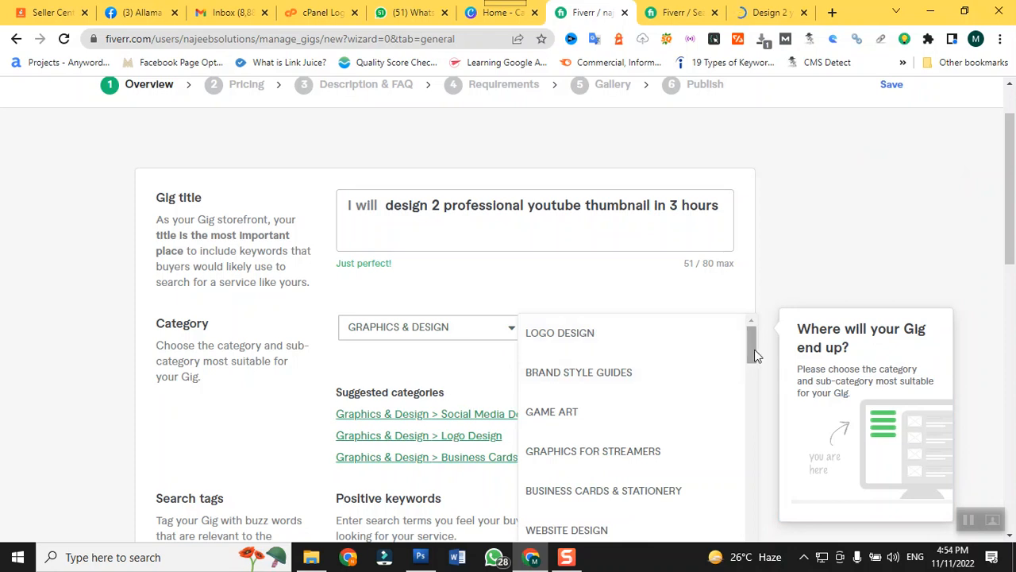
drag(755, 355, 754, 332)
scroll(750, 361, down, 1)
scroll(747, 361, up, 1)
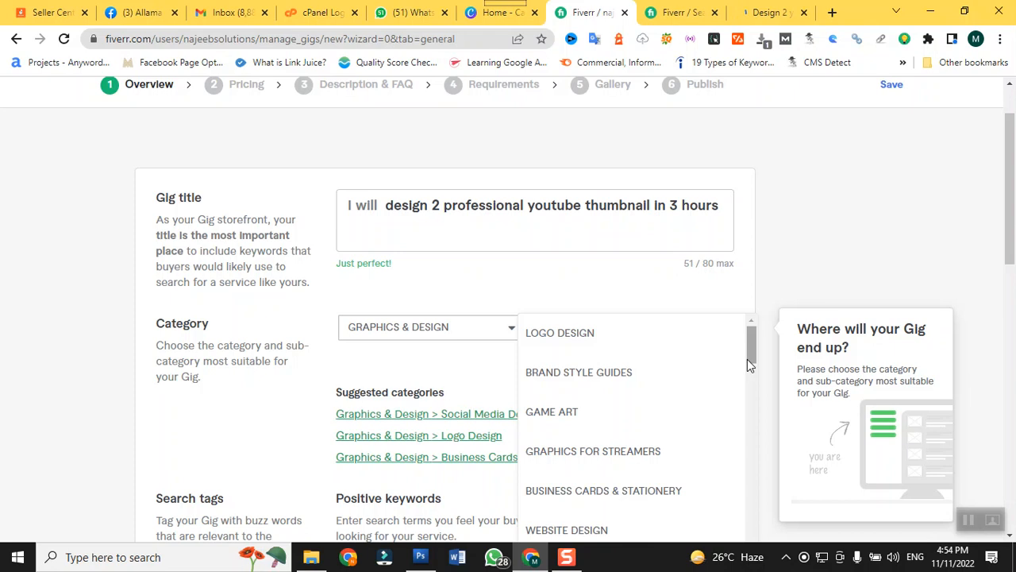
click(581, 451)
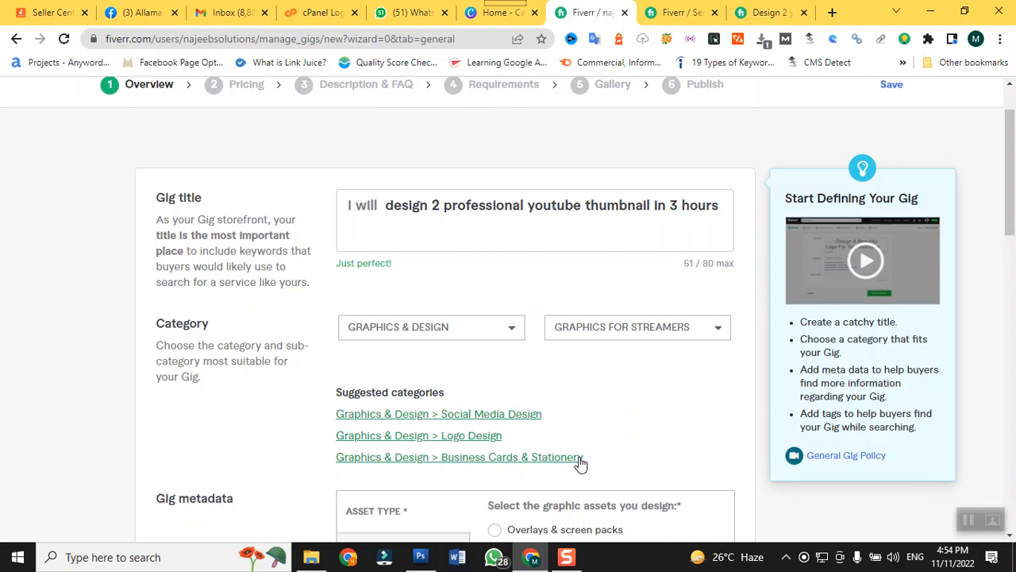
Set the asset type in the gig metadata to Thumbnails.
scroll(586, 459, down, 2)
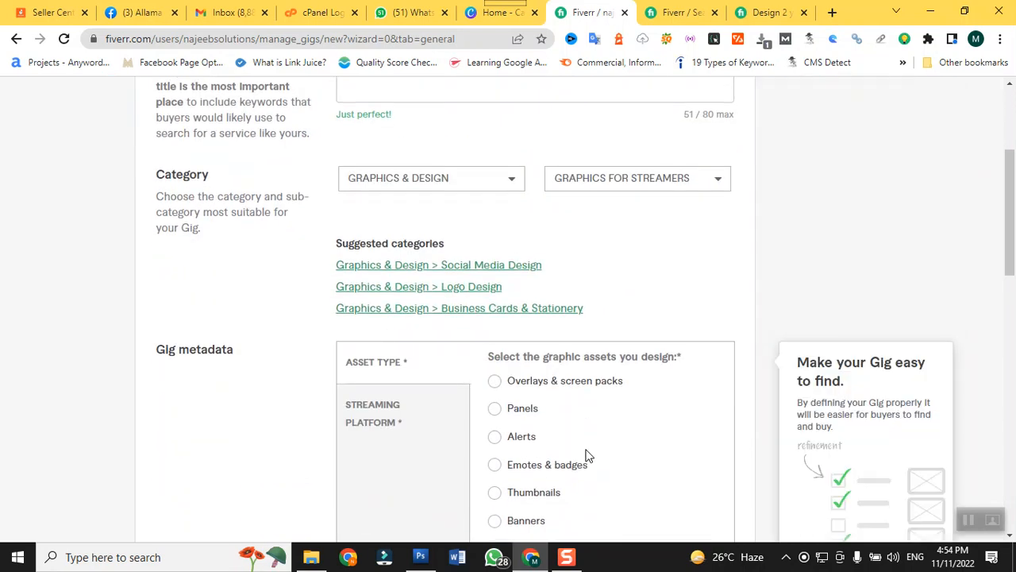
scroll(586, 455, down, 1)
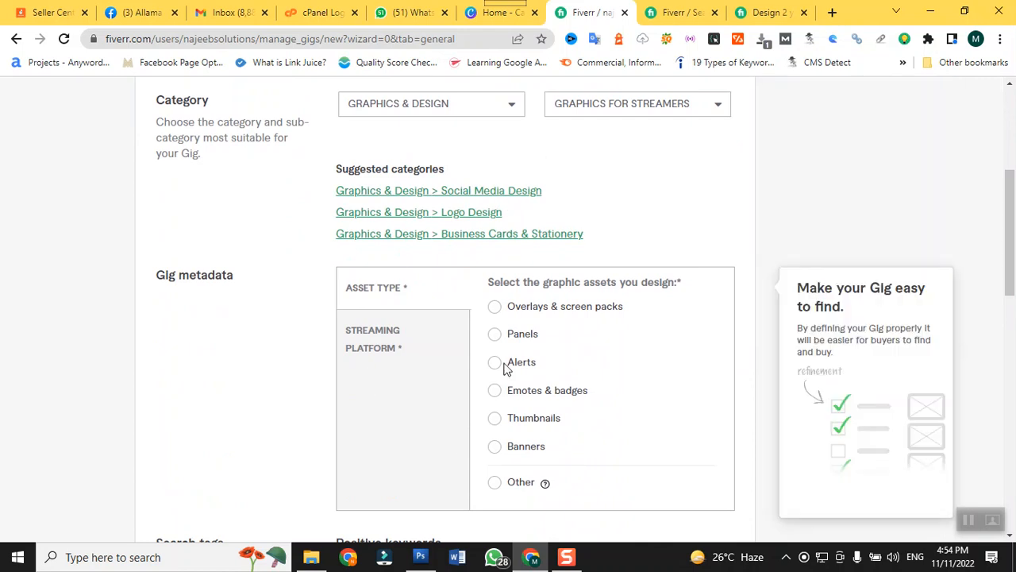
click(495, 420)
scroll(508, 429, down, 3)
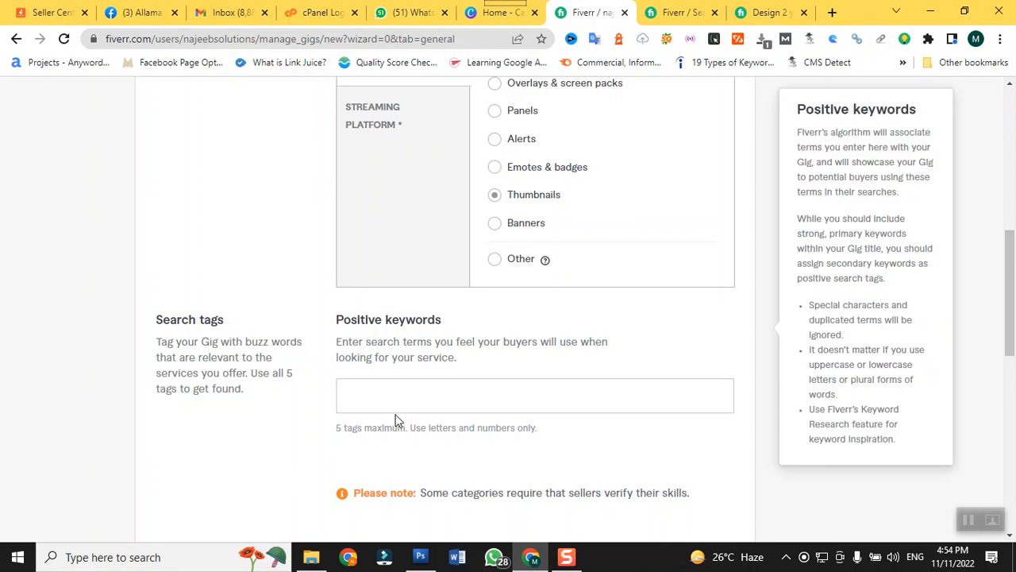
Reload the "youtube thumbnail" search results page and look over its suggested terms and gigs.
click(682, 13)
scroll(492, 270, up, 3)
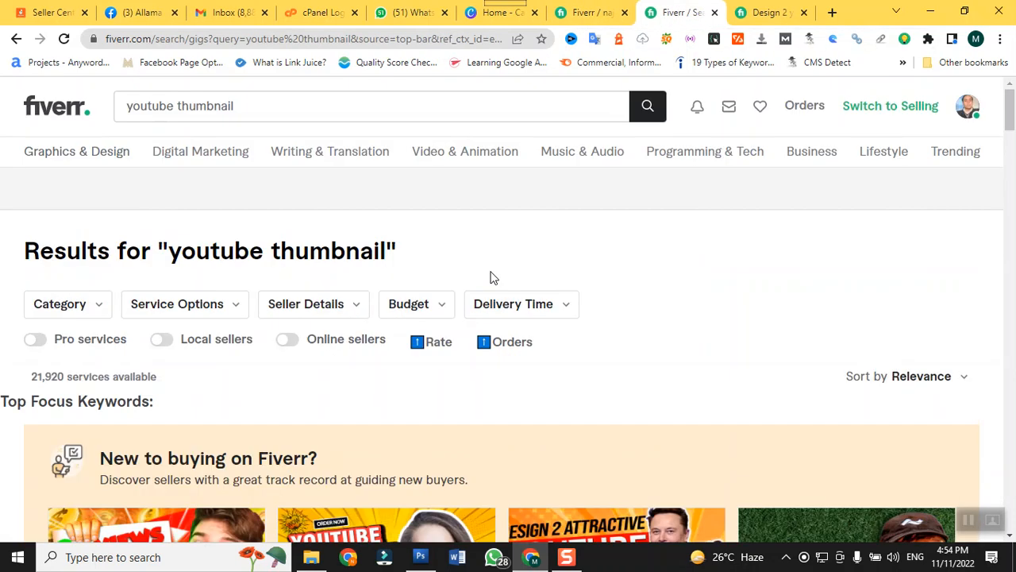
right_click(667, 13)
click(711, 115)
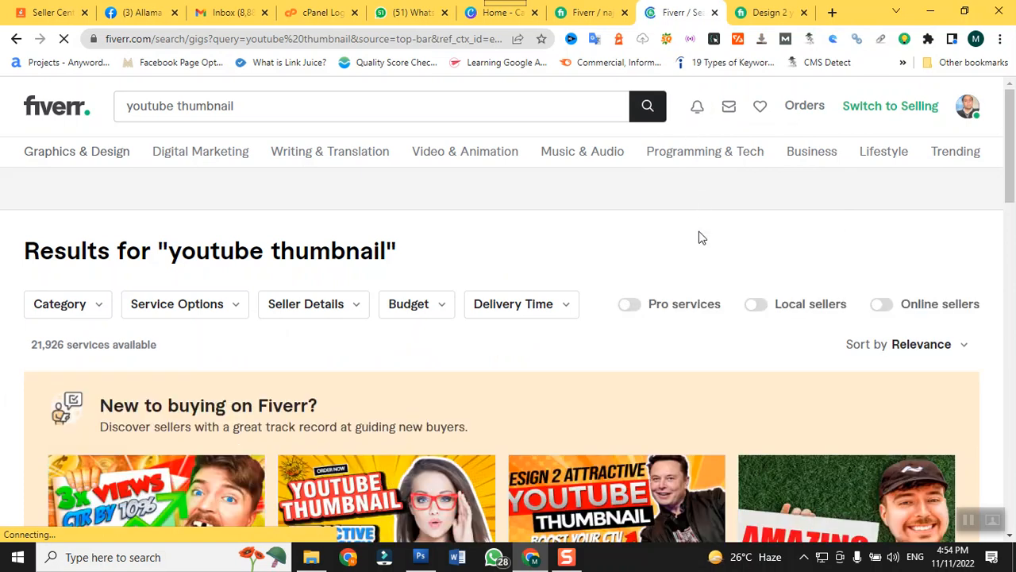
scroll(699, 235, down, 5)
scroll(699, 234, up, 5)
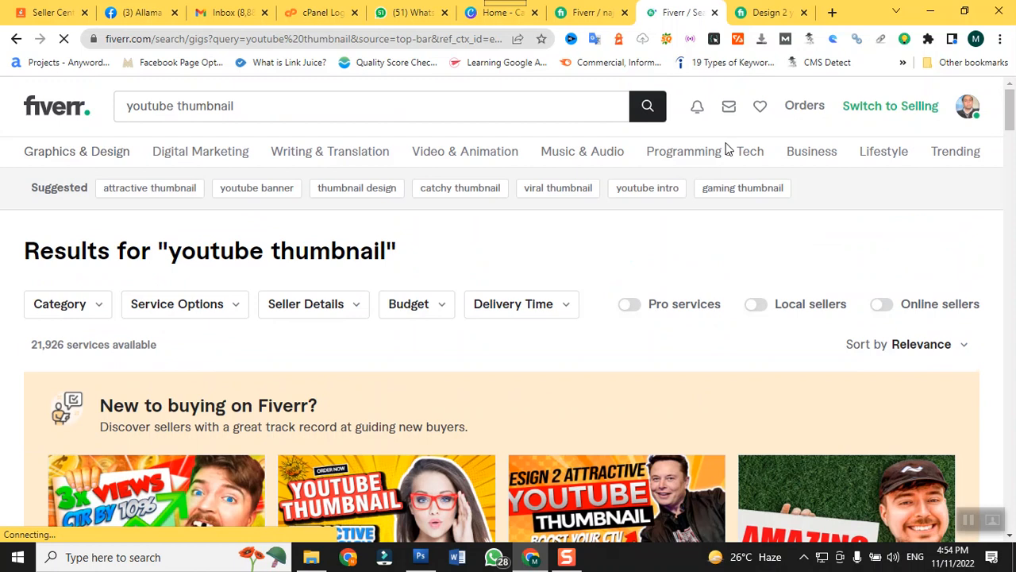
Reload the competitor's gig page, look over its overview, and return to the new gig's form.
click(760, 12)
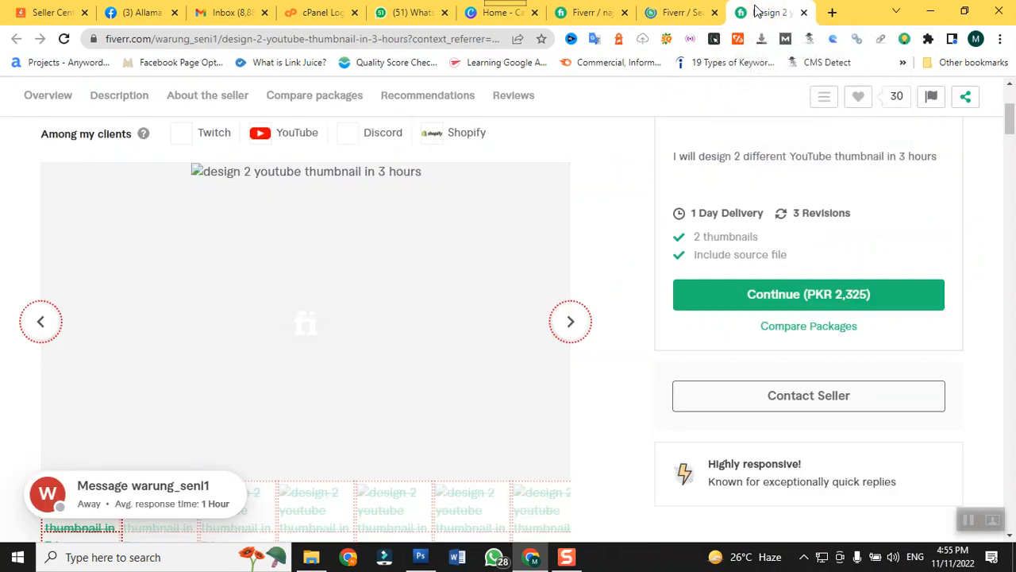
right_click(756, 11)
click(782, 92)
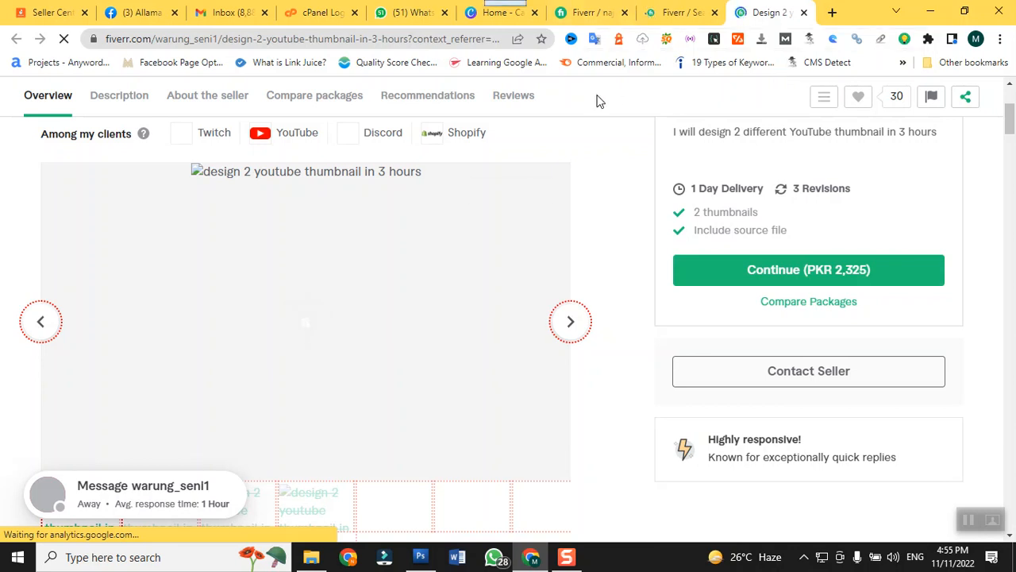
scroll(505, 351, up, 3)
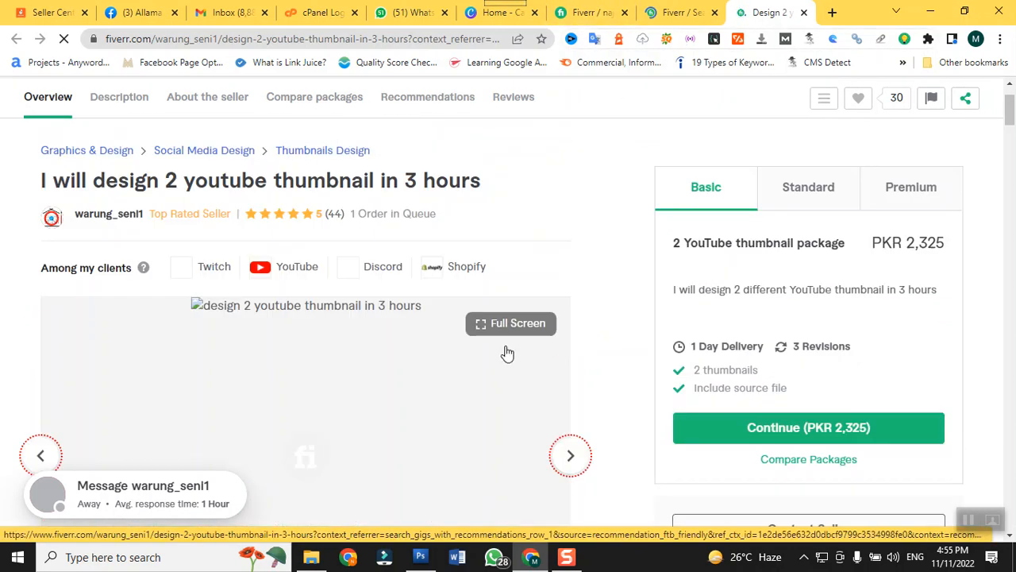
scroll(506, 352, down, 2)
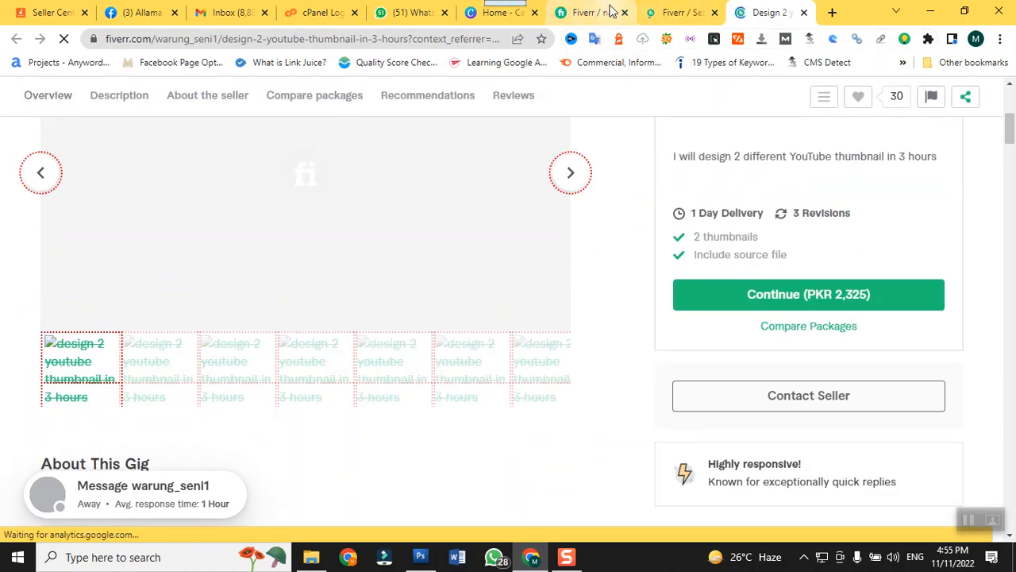
click(594, 11)
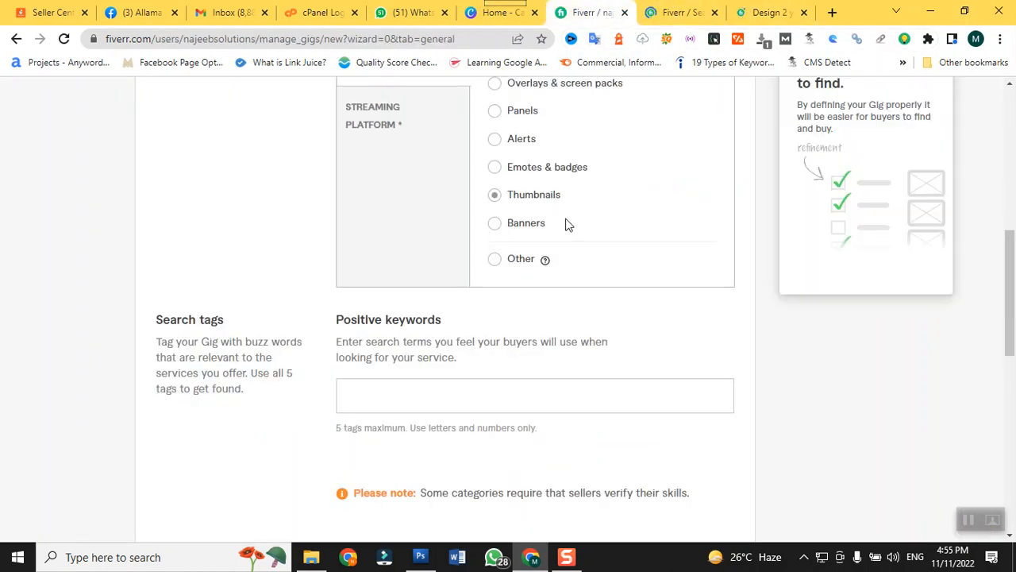
Add "youtube thumbnail" as a positive keyword and enter "professional" as the text of the second one.
click(393, 384)
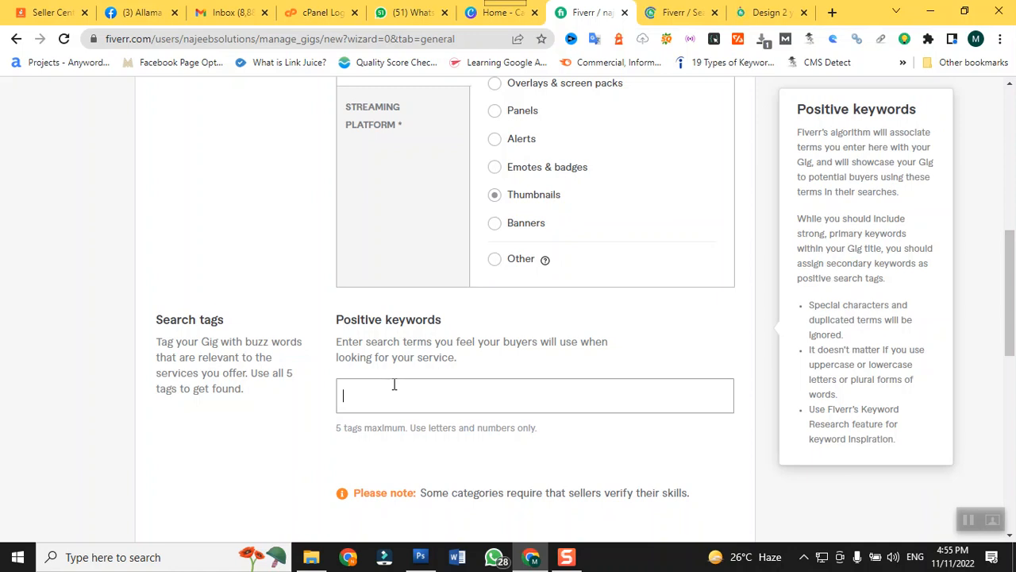
scroll(394, 385, up, 5)
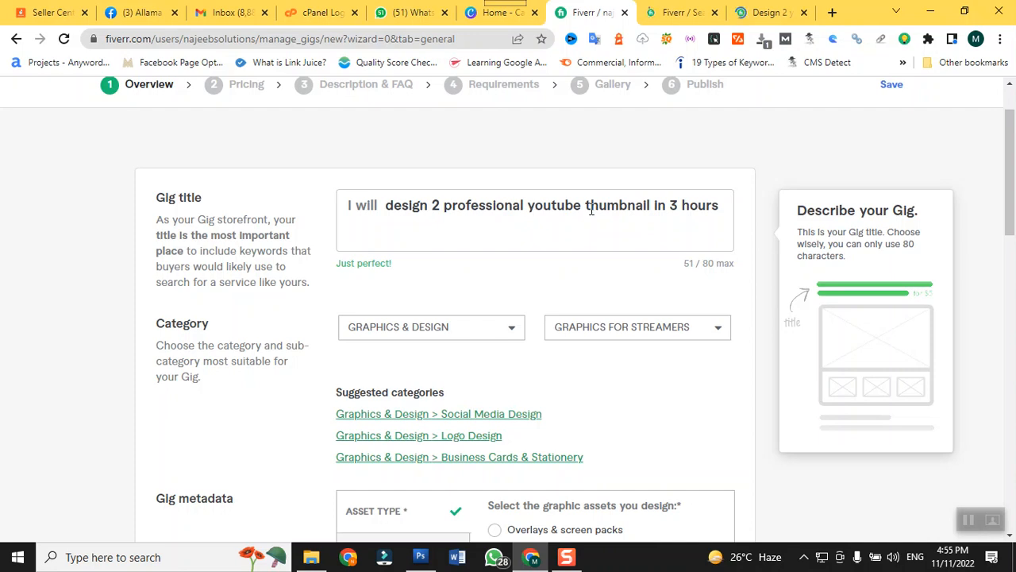
scroll(595, 238, down, 5)
click(384, 404)
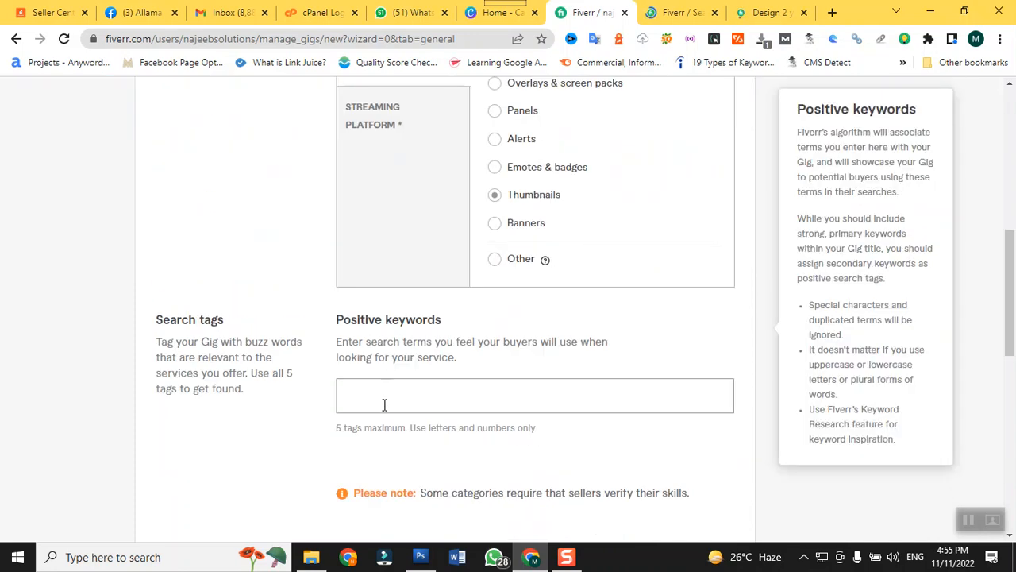
click(389, 401)
text(you)
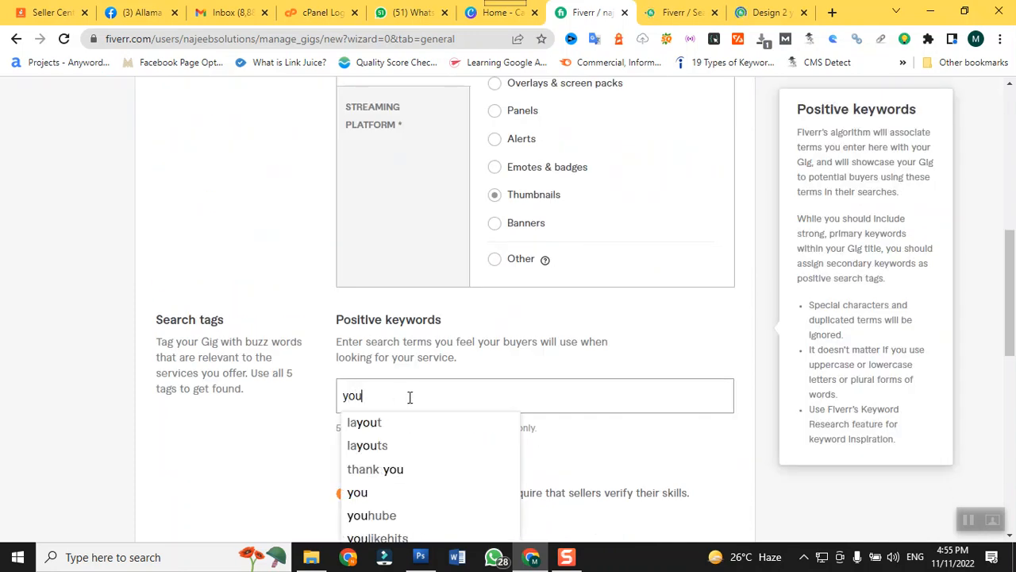
text(tube )
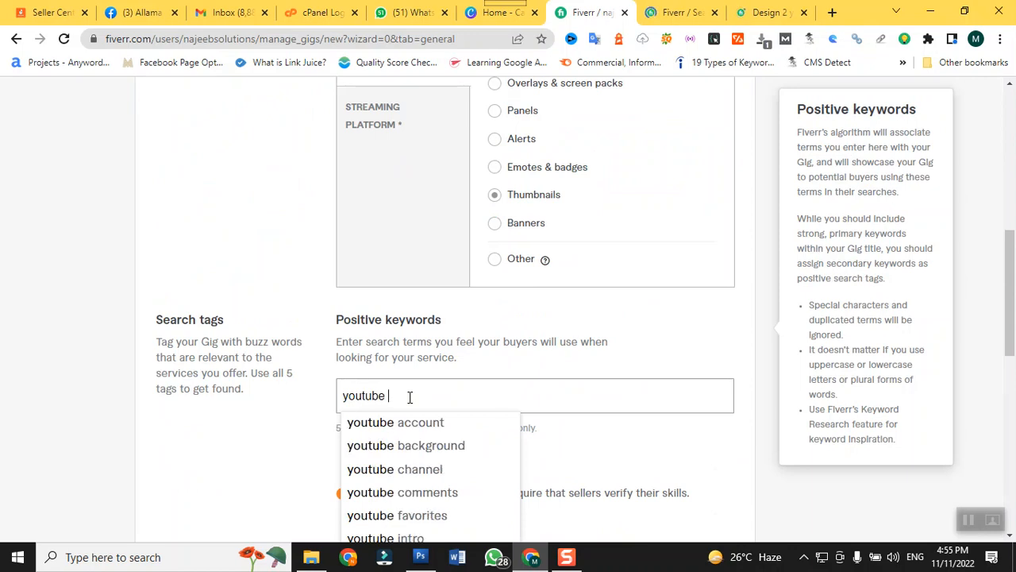
text(th)
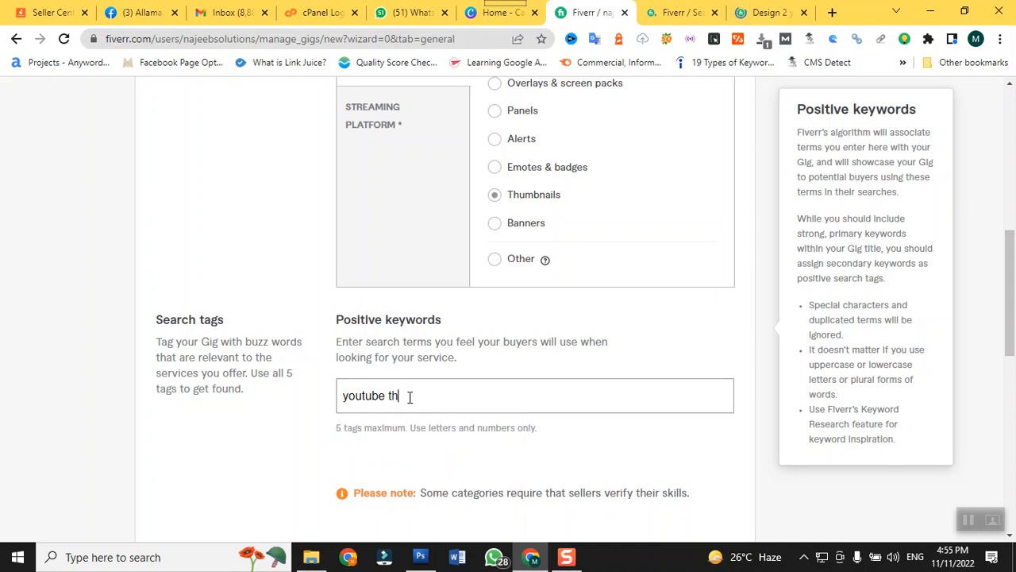
text(umbnail)
key(Return)
text(pr)
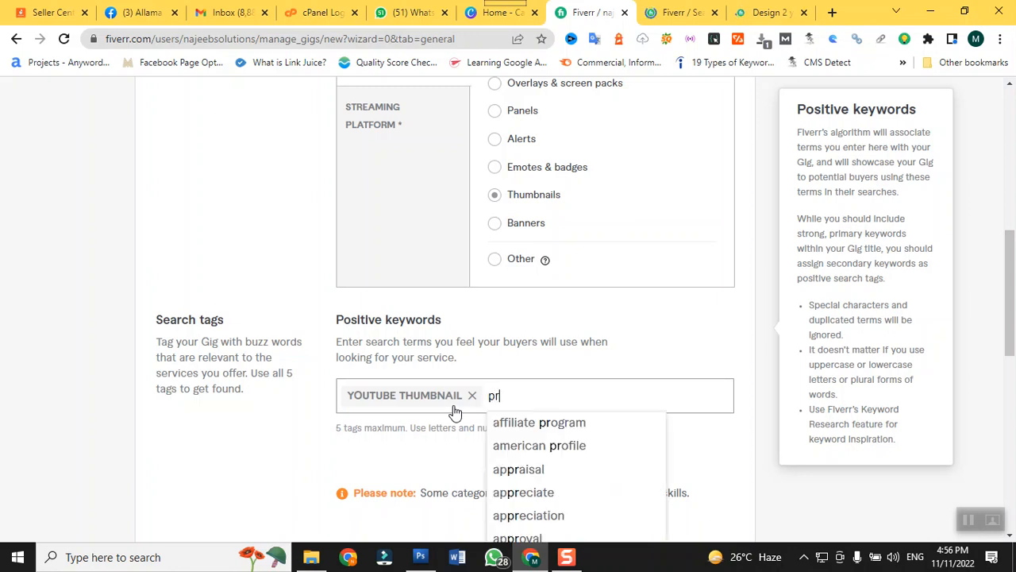
text(ofessional)
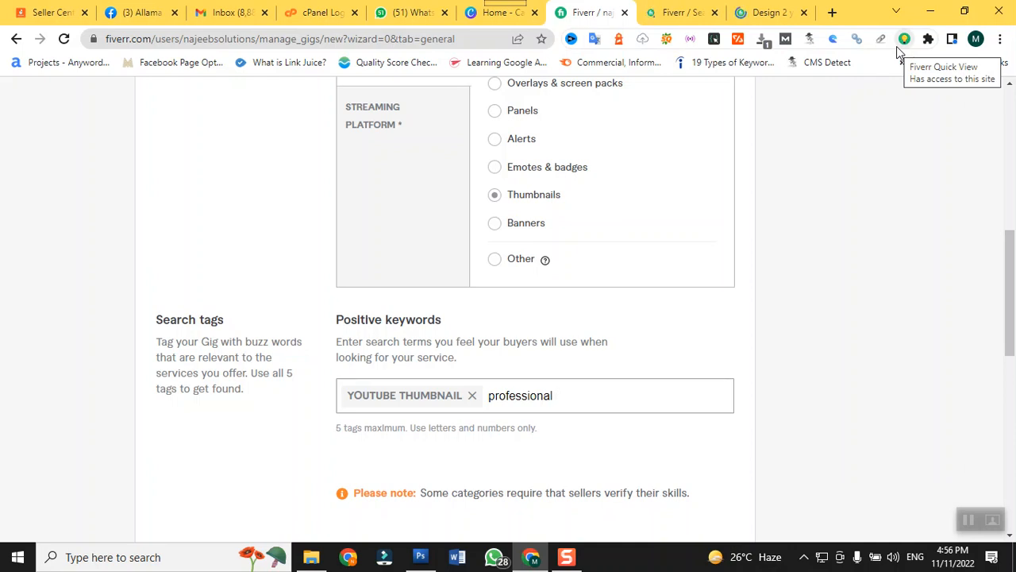
Turn on Wi-Fi from the competitor's gig page and connect to the first secured wireless network listed.
click(767, 11)
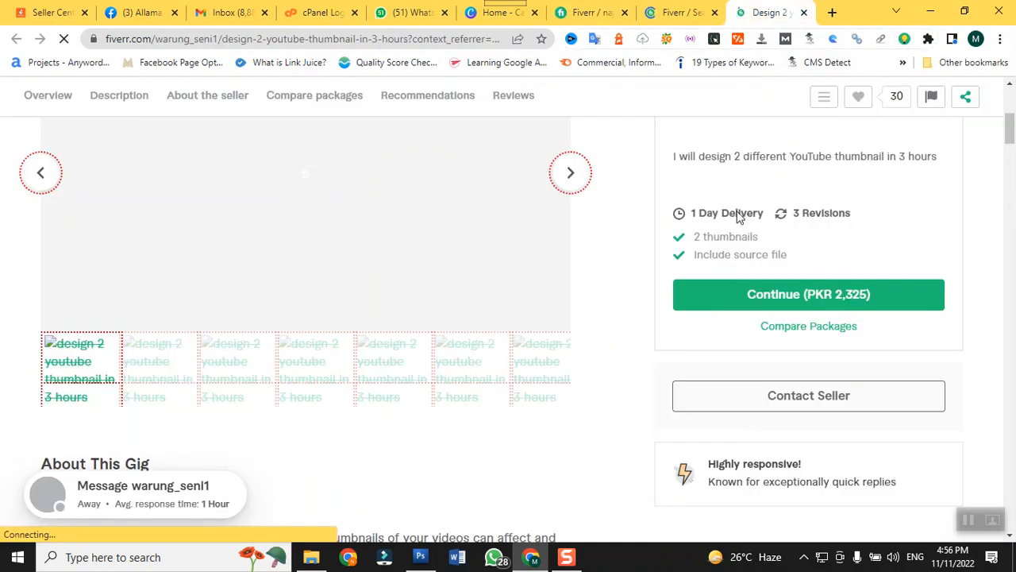
click(821, 559)
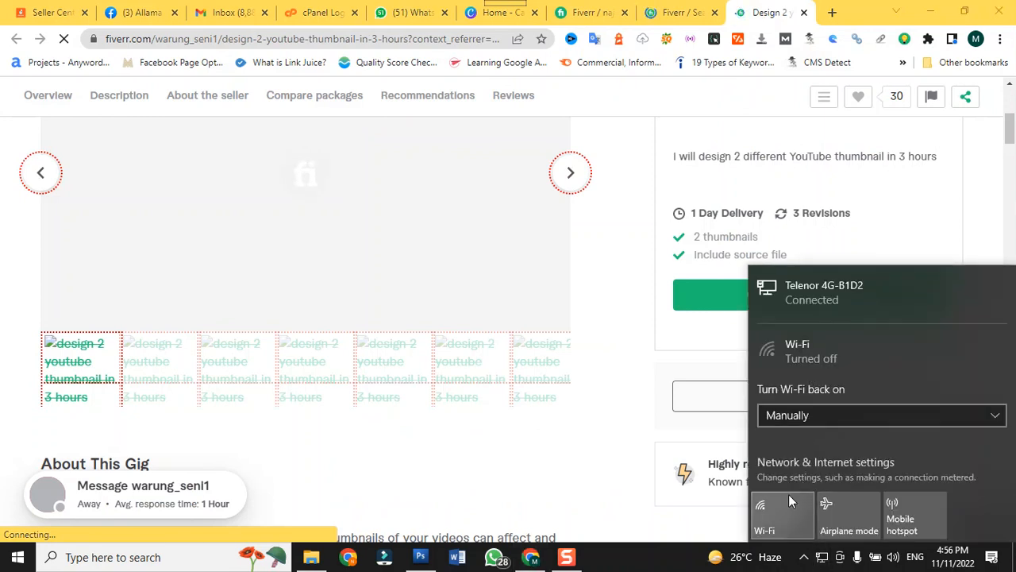
click(783, 509)
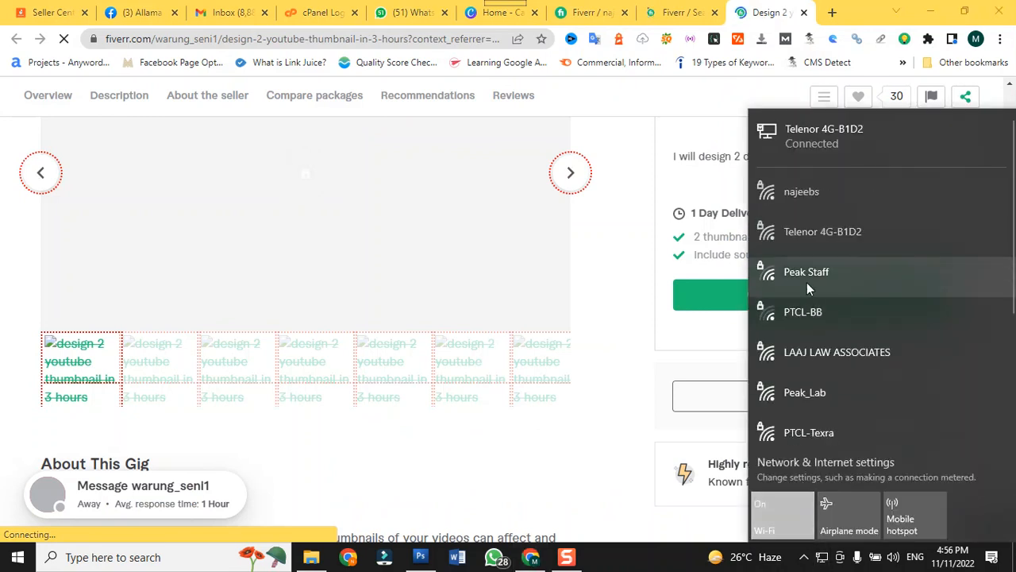
click(823, 197)
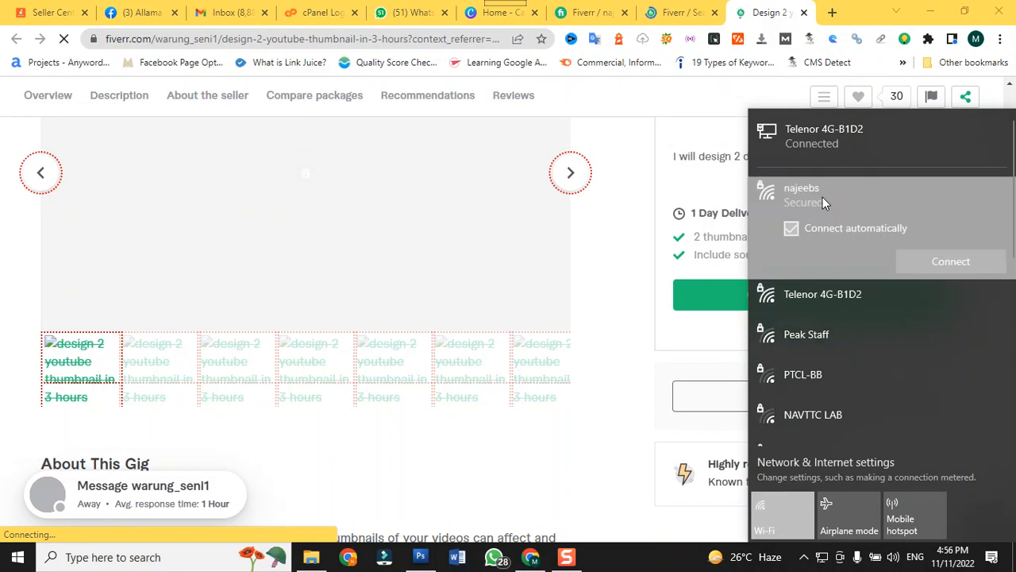
click(950, 260)
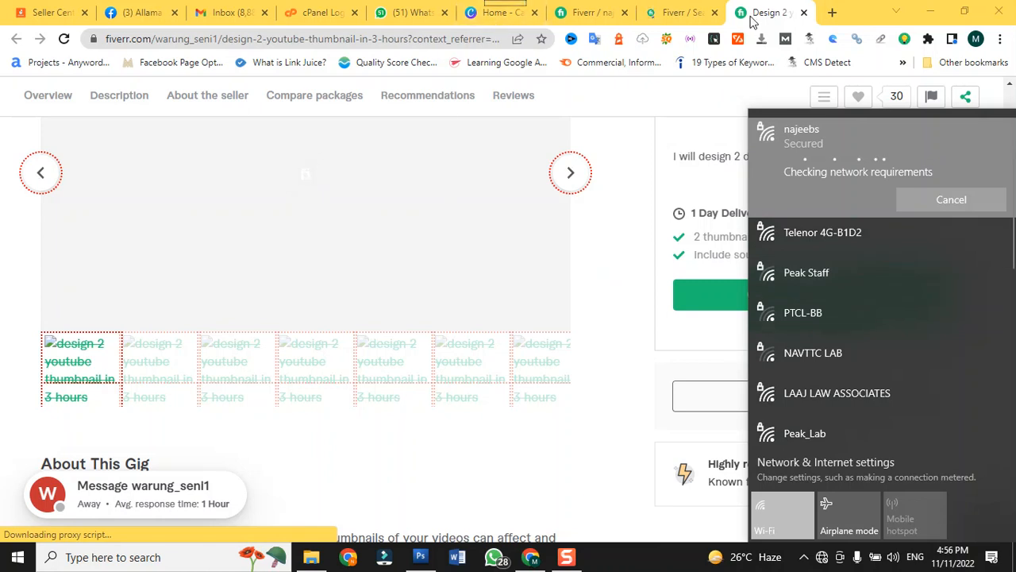
Check the YouTube thumbnail search results page, then reload the competitor's gig page and view its overview.
click(681, 14)
click(681, 14)
click(756, 15)
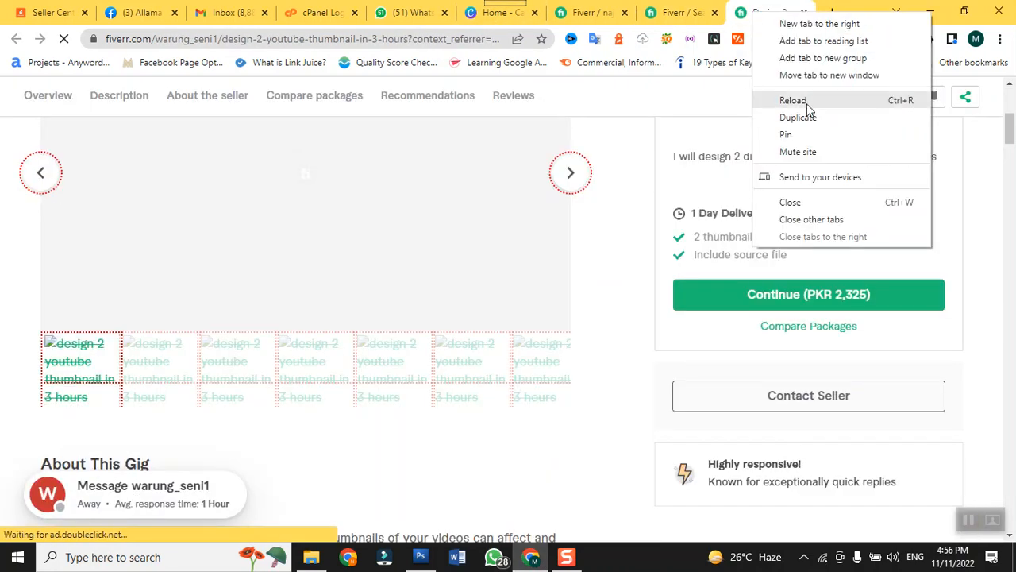
click(798, 102)
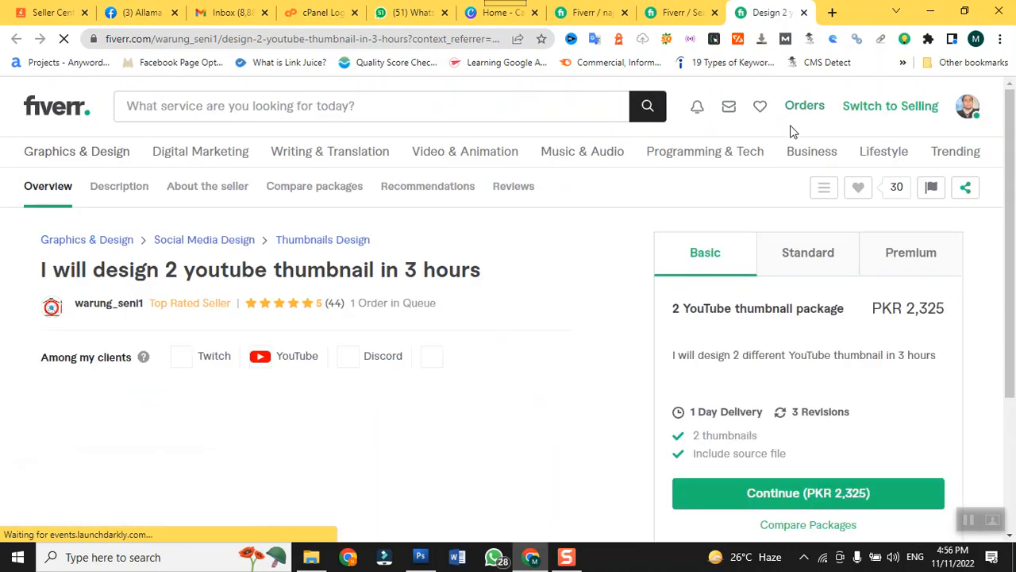
scroll(908, 358, up, 5)
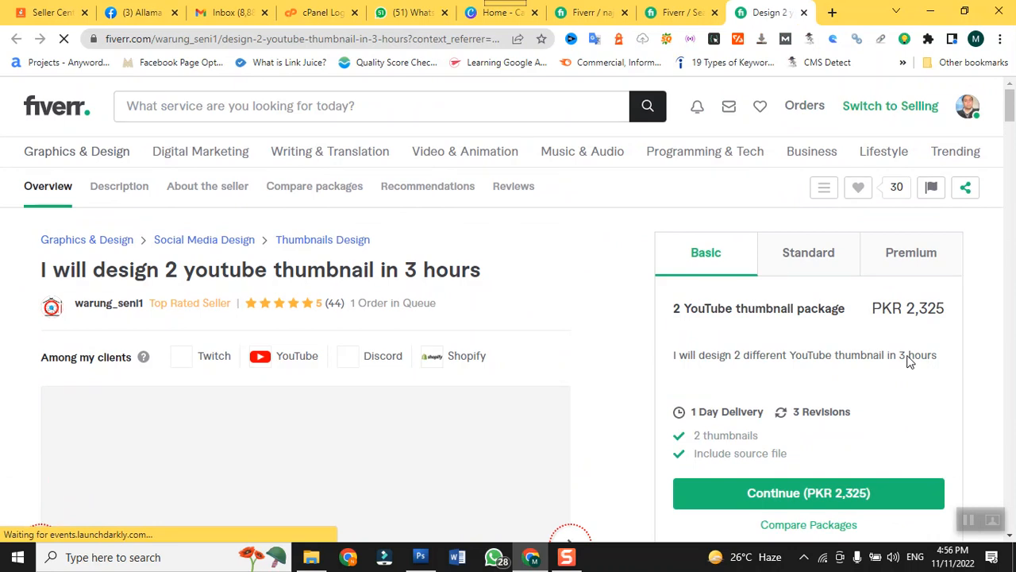
scroll(910, 362, down, 2)
scroll(910, 362, up, 2)
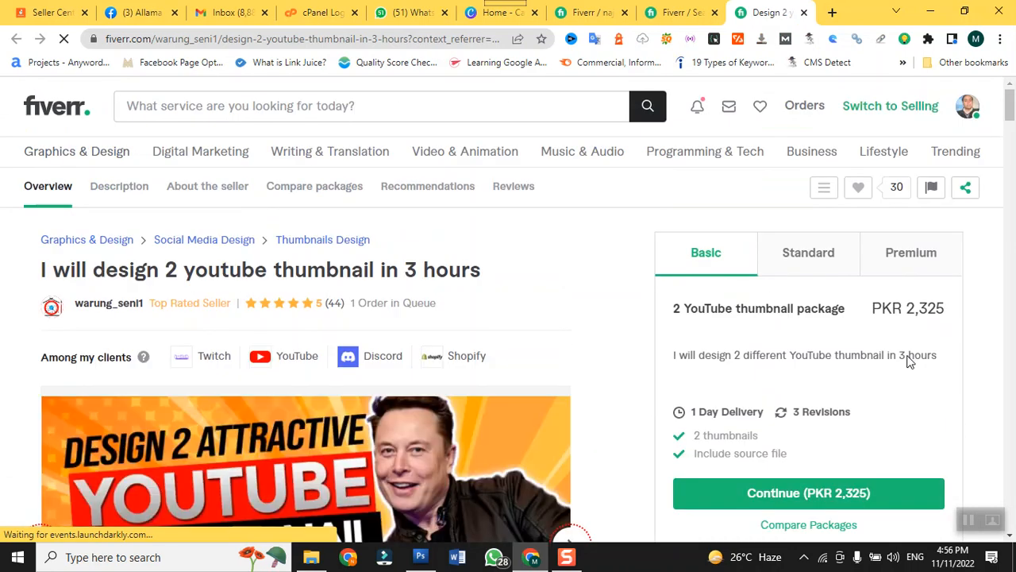
Look over the competitor's gig overview and the Fiverr Quick View extension settings, and go to the YouTube thumbnail search results.
scroll(910, 362, down, 2)
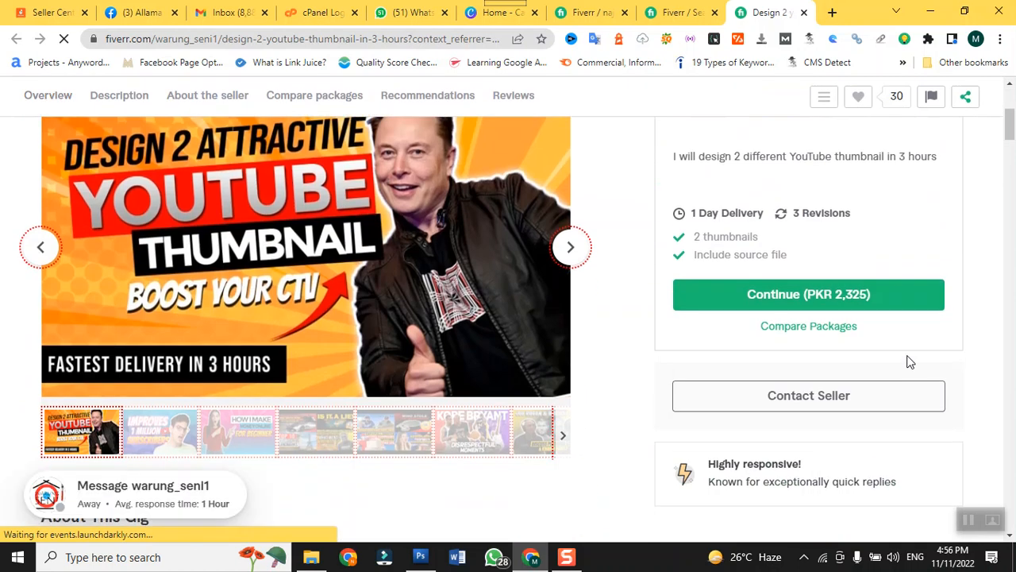
scroll(910, 361, up, 2)
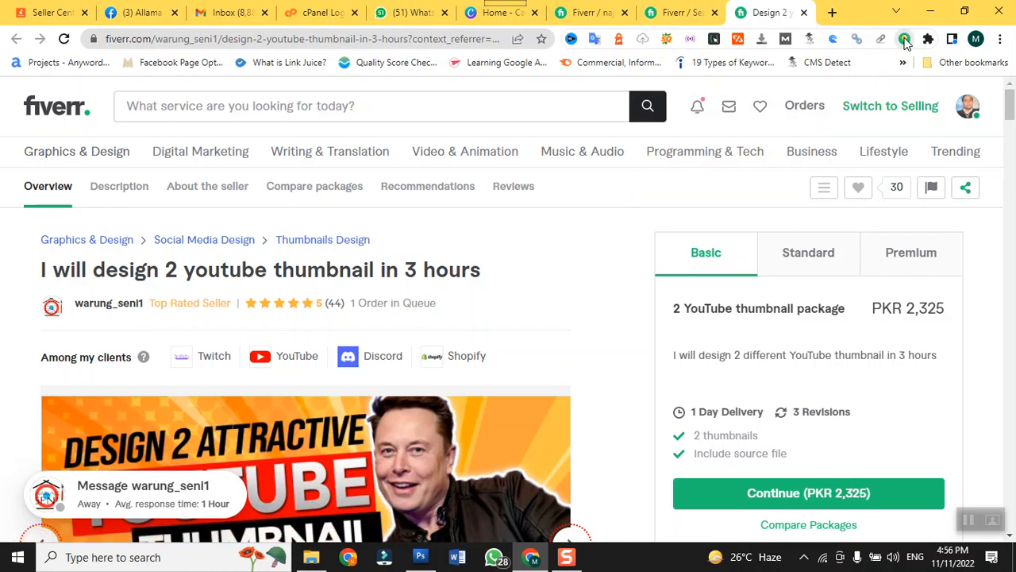
click(904, 39)
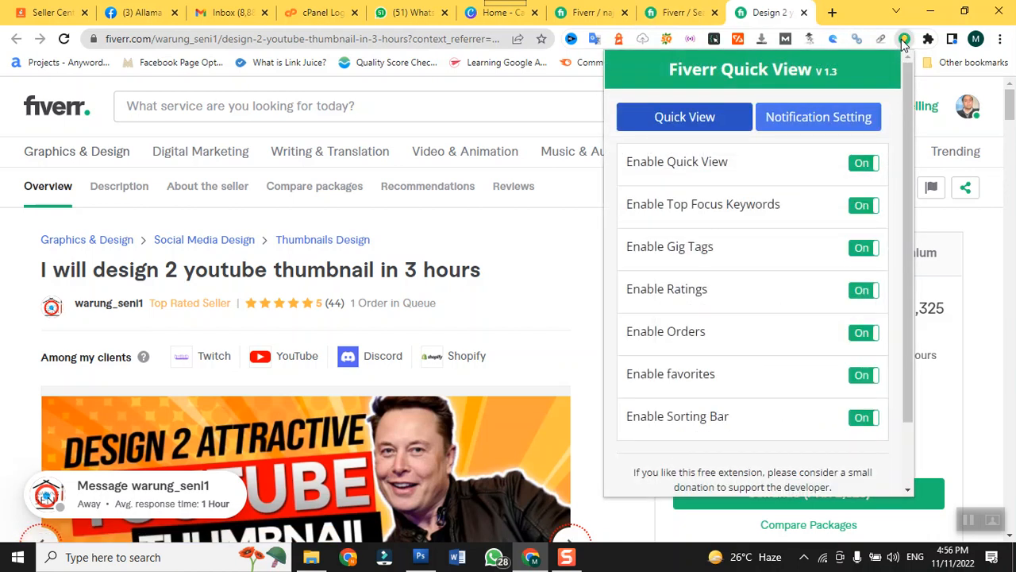
click(904, 38)
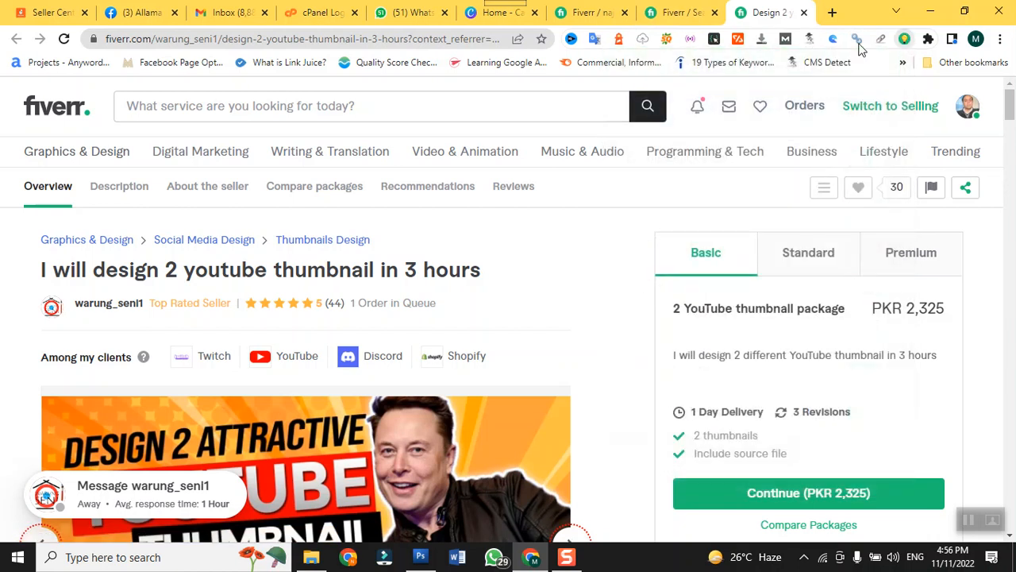
click(667, 9)
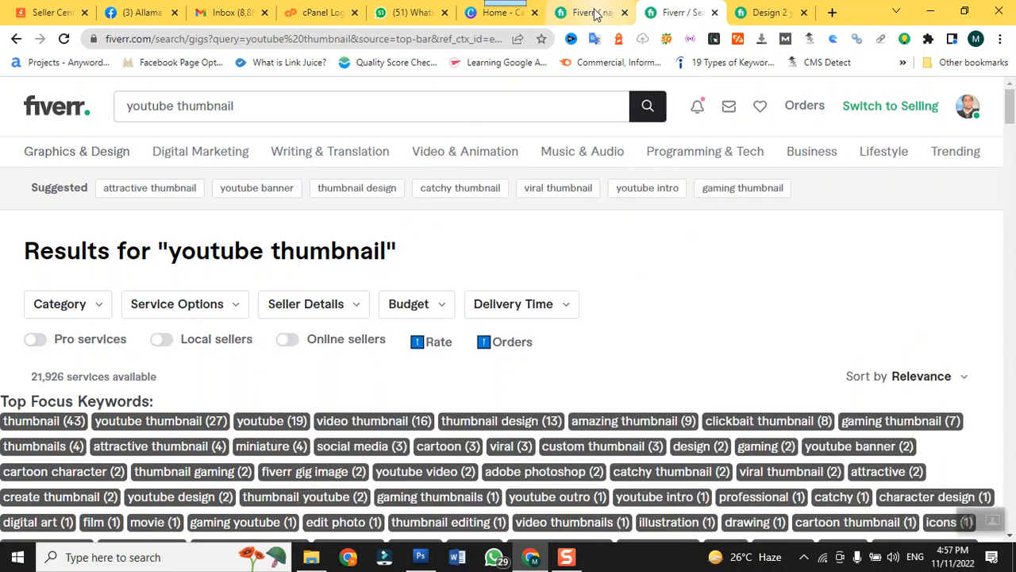
Clear the unfinished "professional" text from the new gig's positive keywords and add "thumbnail" as the second keyword.
click(596, 14)
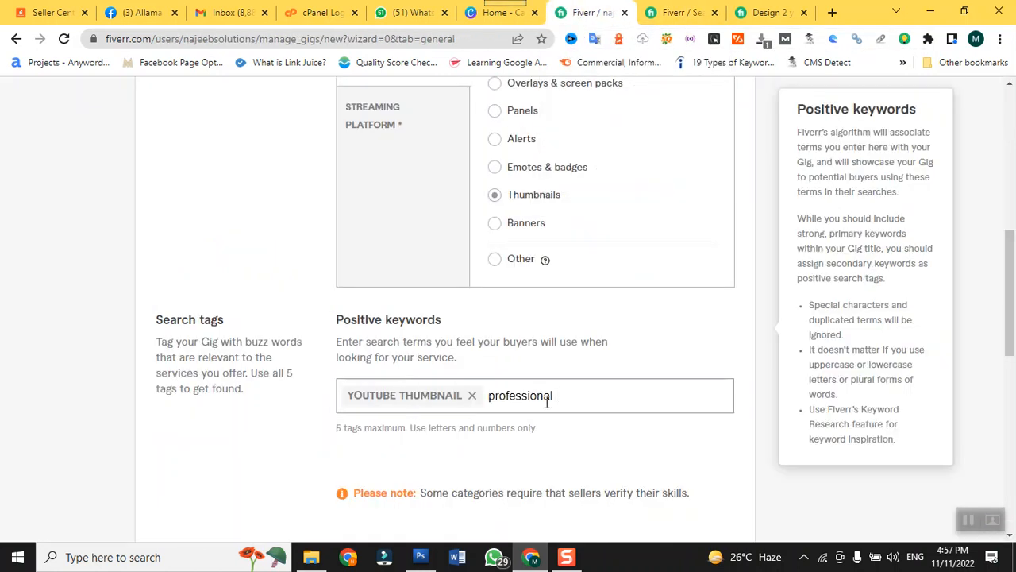
key(BackSpace)
key(BackSpace)
key(BackSpace)
key(BackSpace)
key(BackSpace)
key(BackSpace)
key(BackSpace)
key(BackSpace)
key(BackSpace)
key(BackSpace)
key(BackSpace)
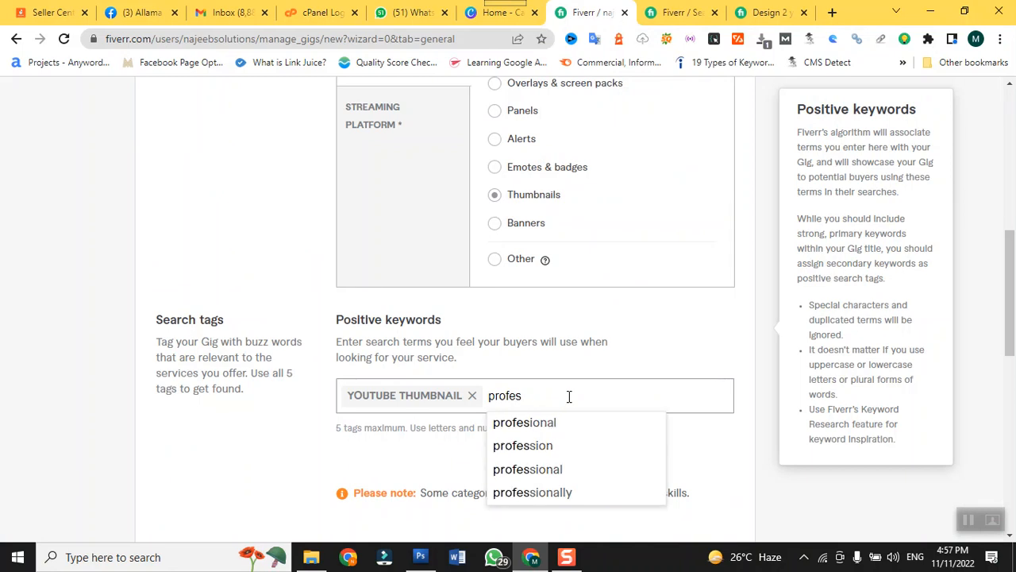
key(BackSpace)
text(t)
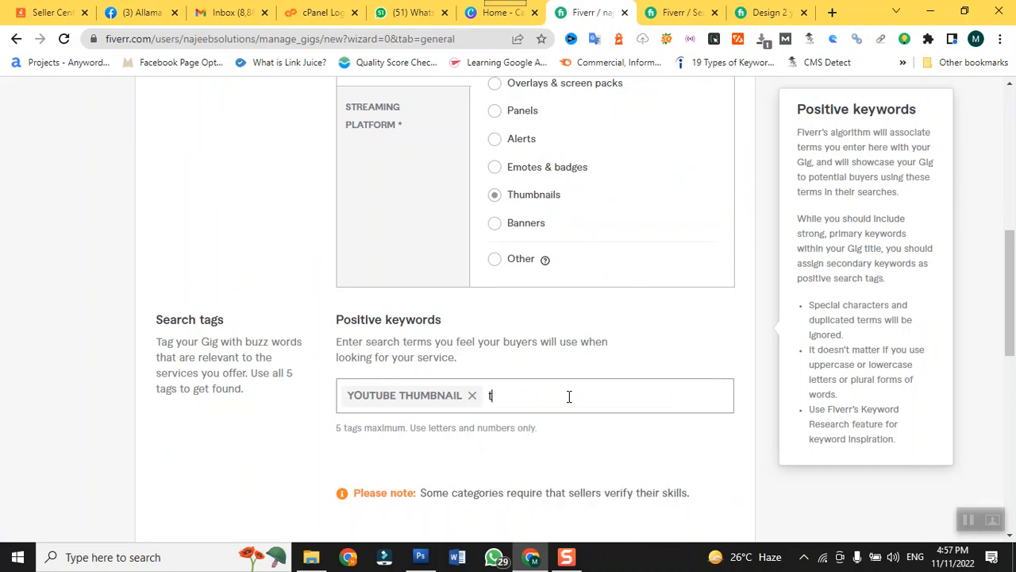
text(humbni)
key(BackSpace)
key(BackSpace)
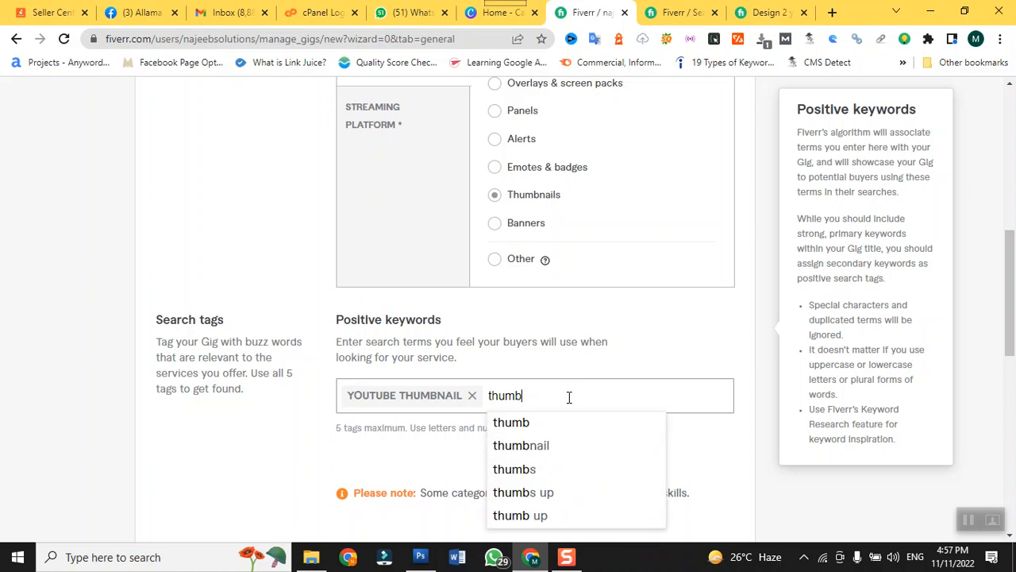
click(542, 449)
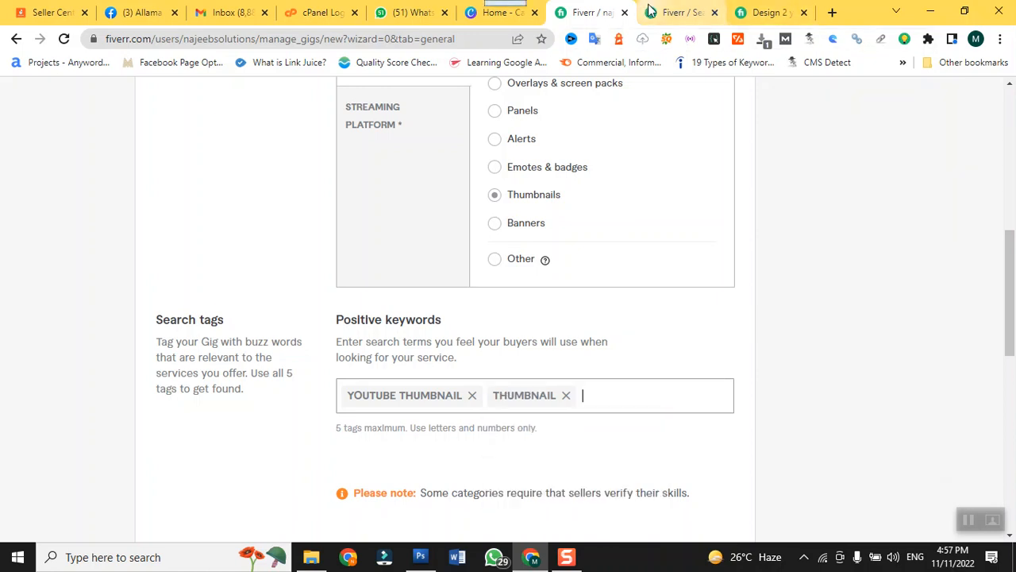
Check the top focus keywords in the search results and add "video thumbnail" as the gig's third positive keyword.
click(652, 11)
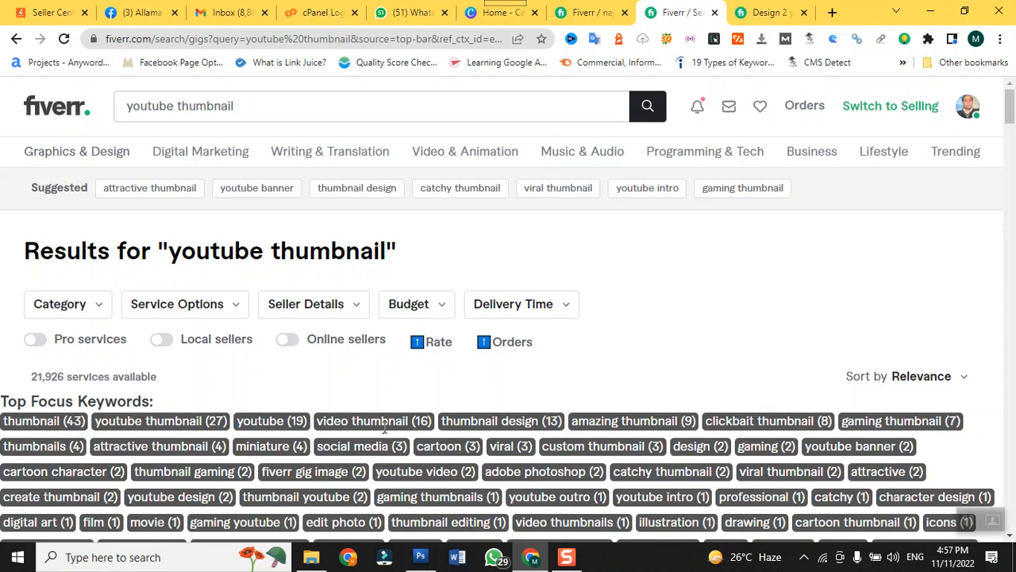
click(603, 12)
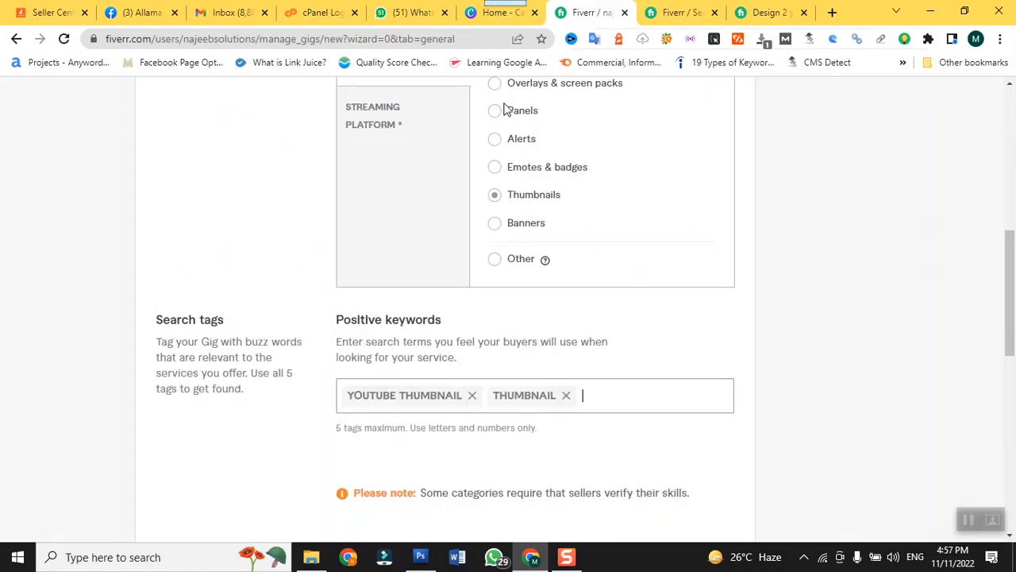
text(v)
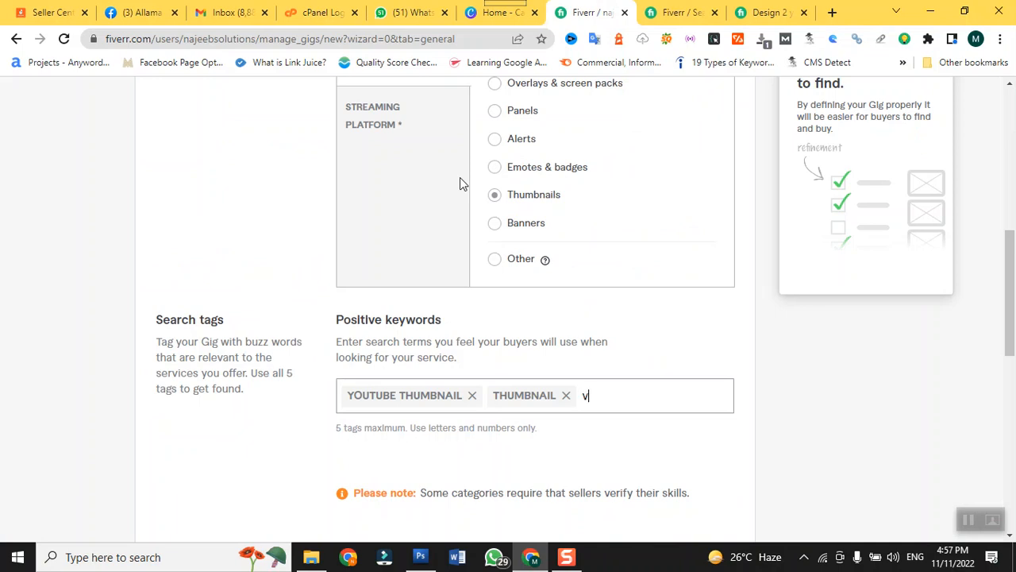
text(ideo thumbnail)
key(Return)
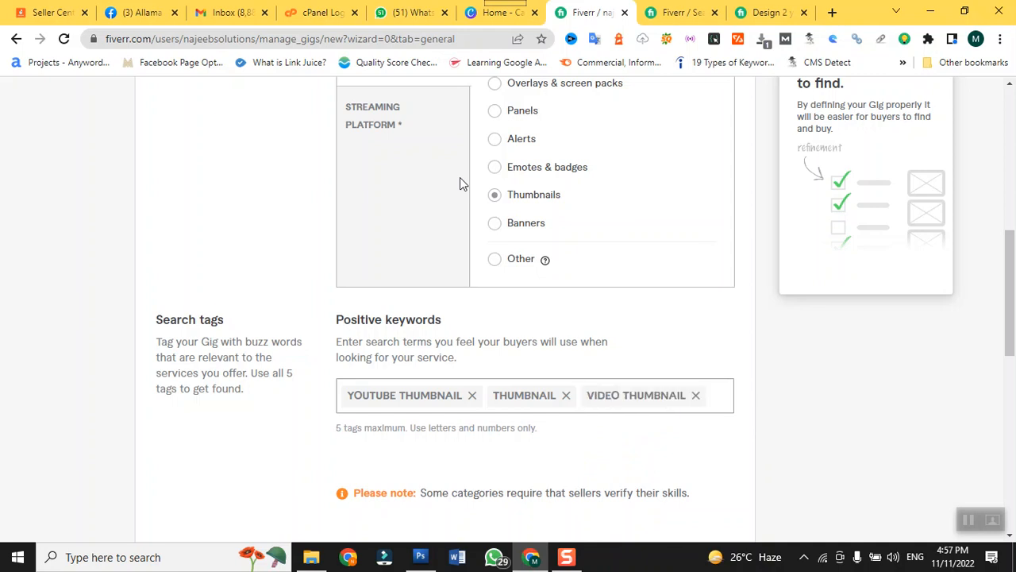
Review the top focus keywords again and insert "and attractive" after "professional" in the gig title.
click(677, 18)
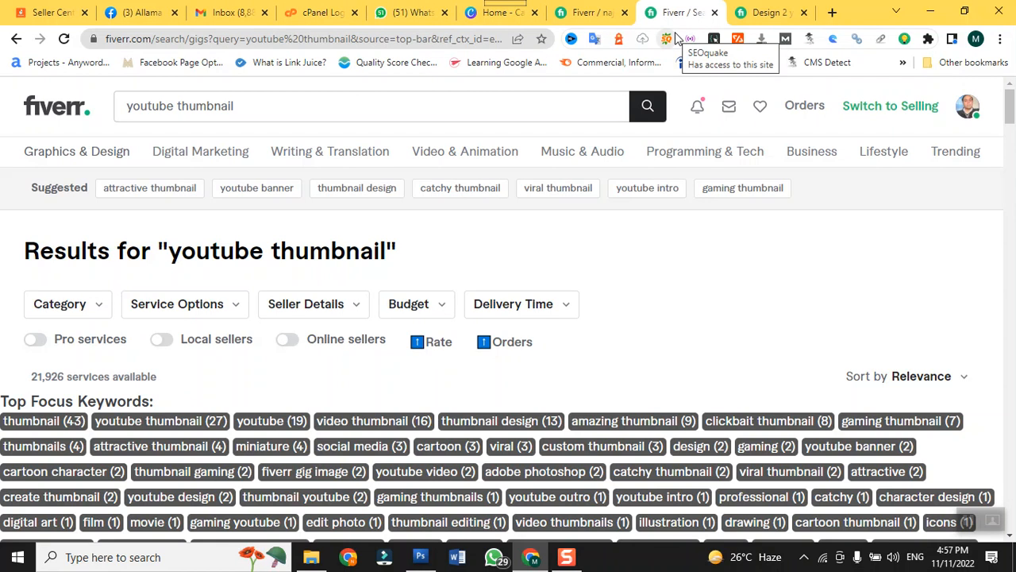
scroll(609, 100, down, 1)
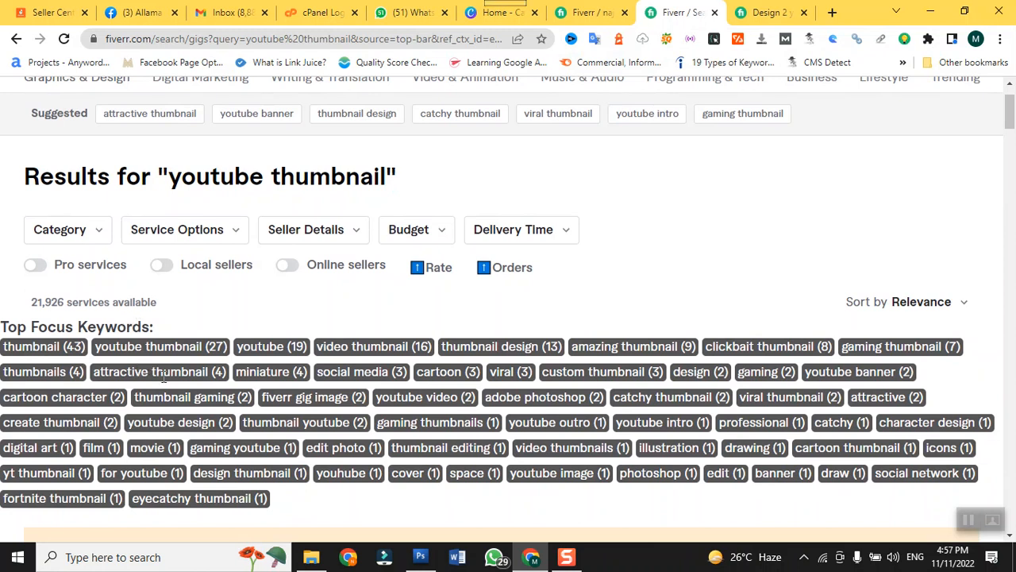
click(589, 12)
scroll(448, 261, up, 5)
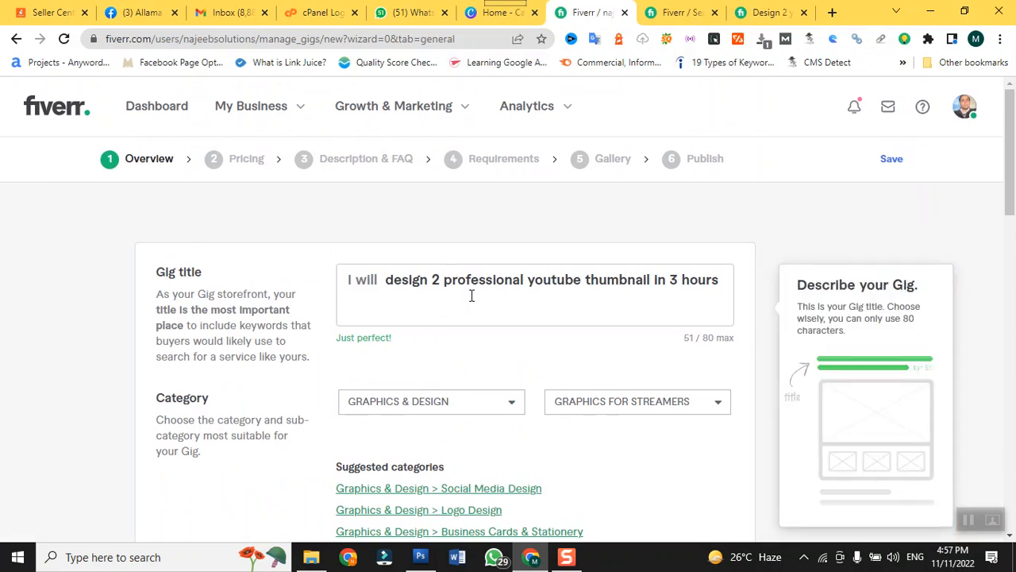
click(522, 286)
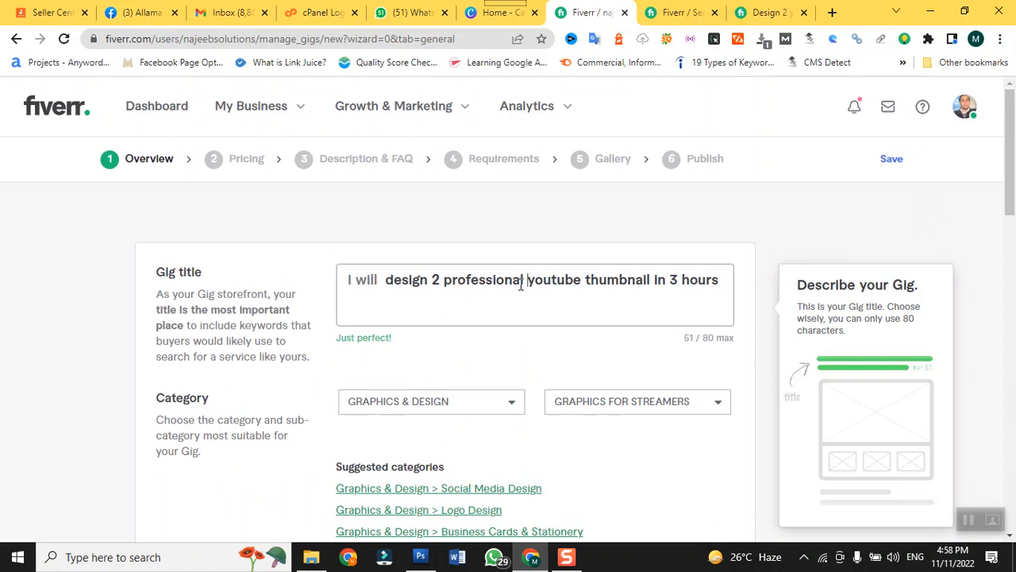
text(and attractive)
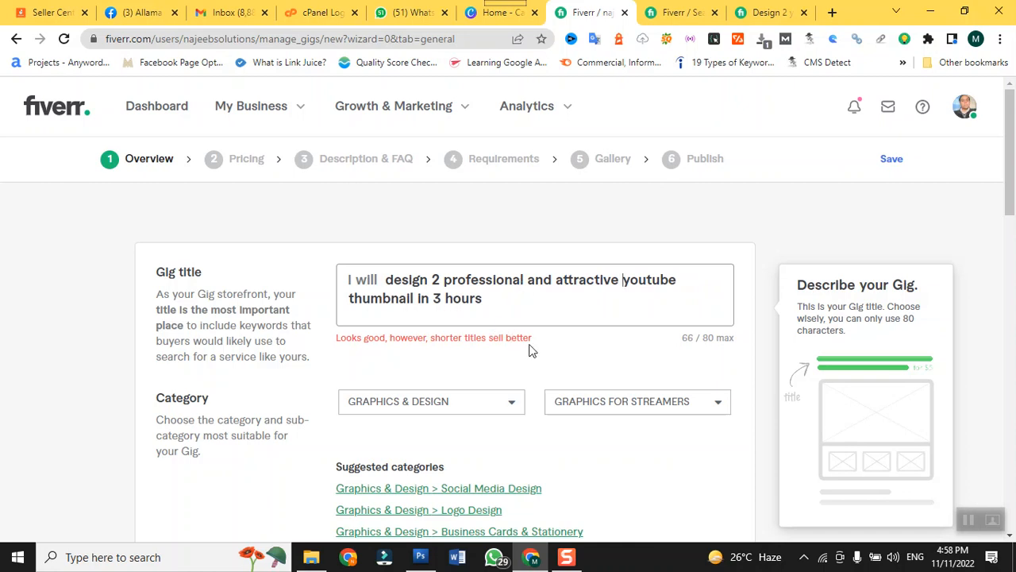
click(526, 300)
click(478, 316)
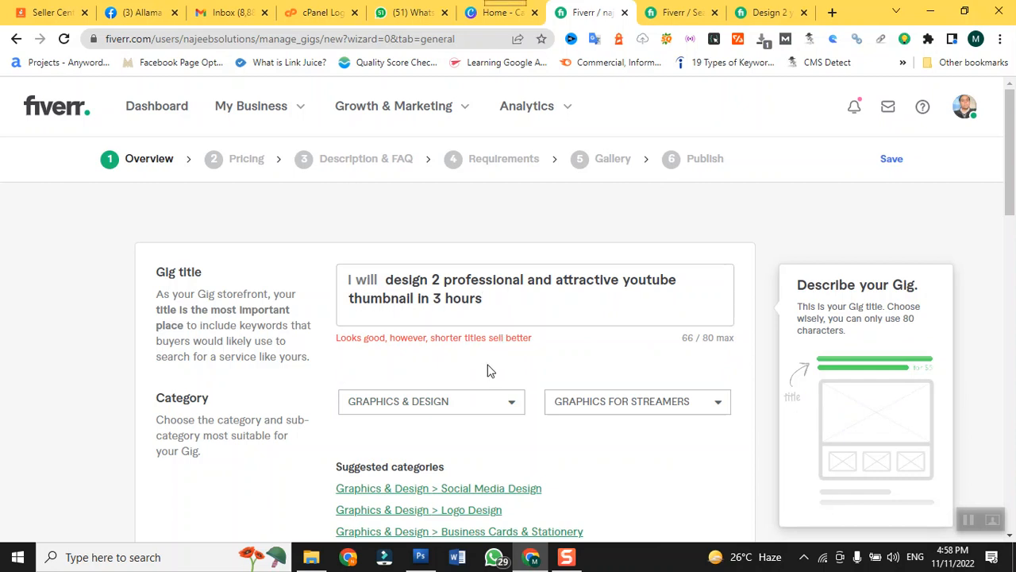
Add "attractive" as the fourth positive keyword and remove it again.
scroll(487, 370, down, 5)
scroll(489, 371, down, 4)
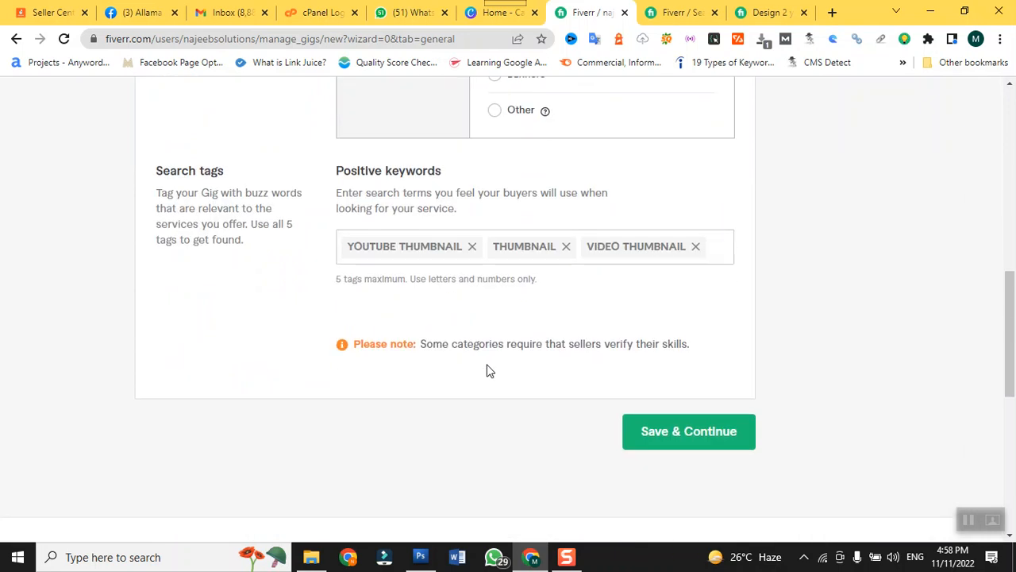
click(713, 248)
text(attract)
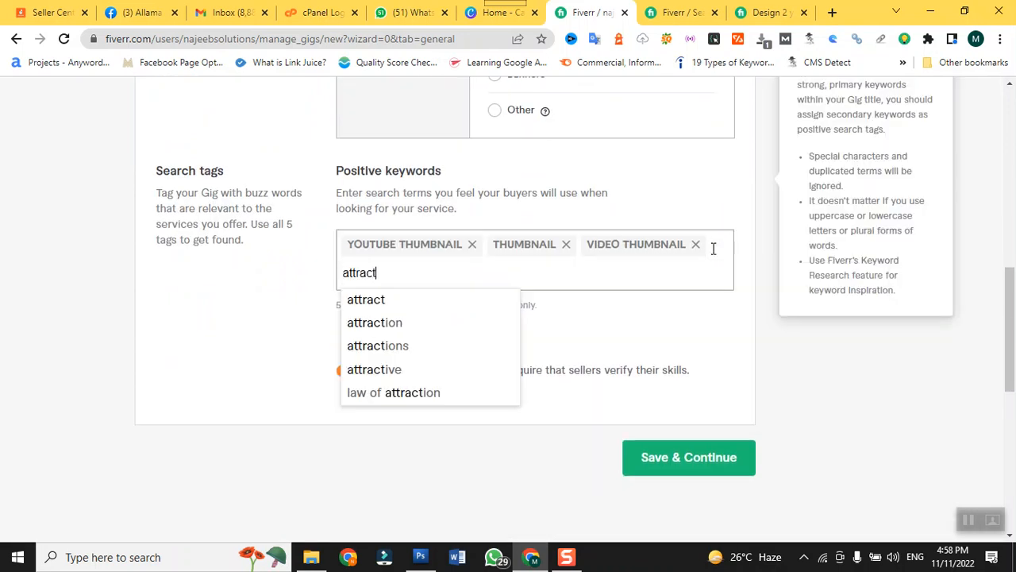
text(ive)
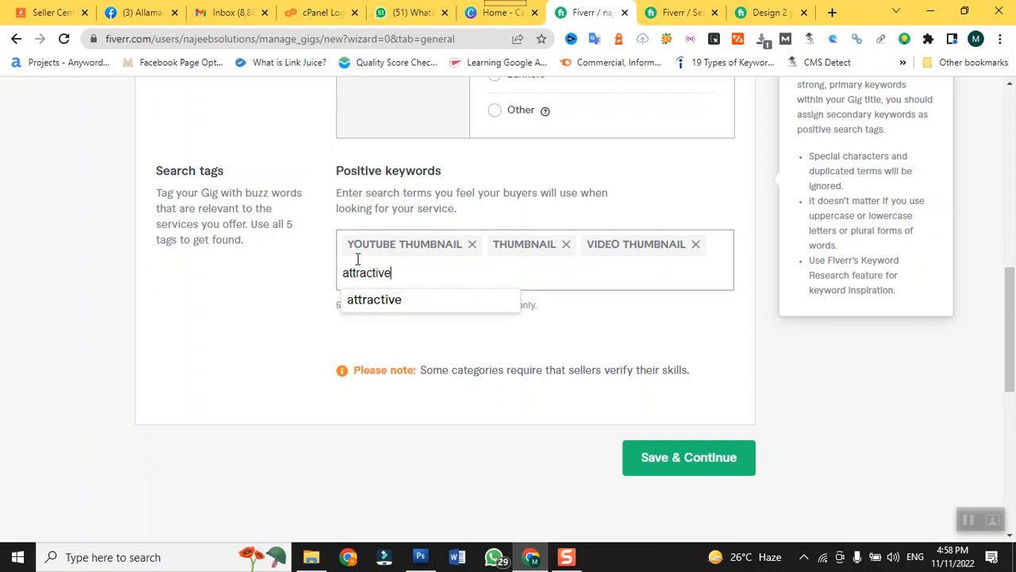
click(377, 303)
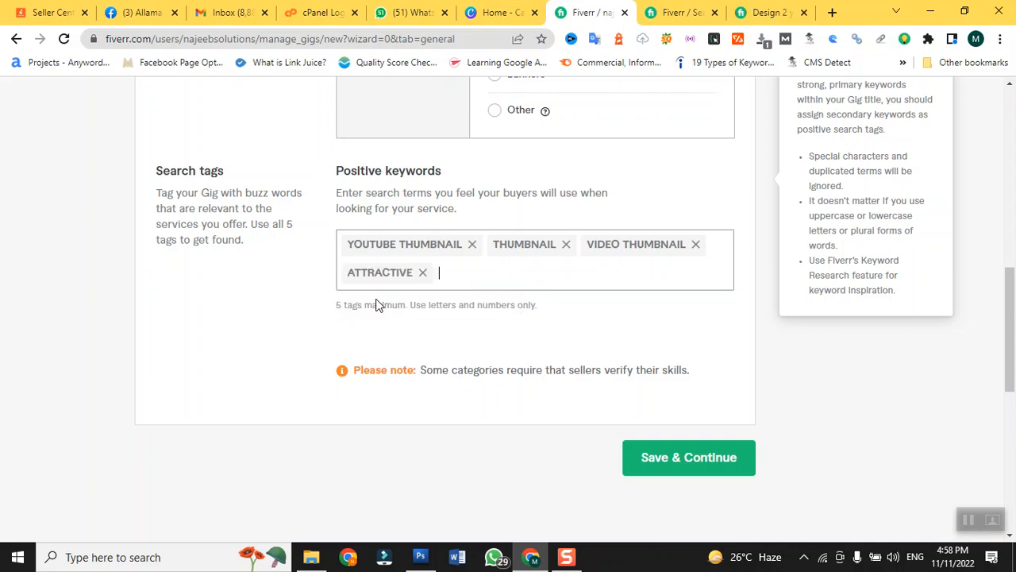
click(422, 272)
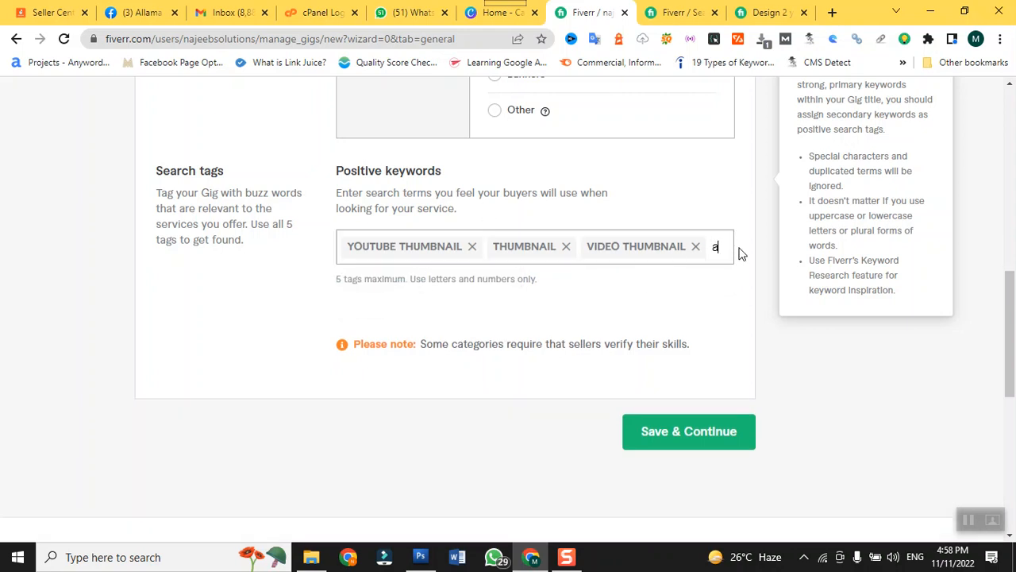
Add "attractive thumbnail" as the fourth positive keyword.
text(attractive thu)
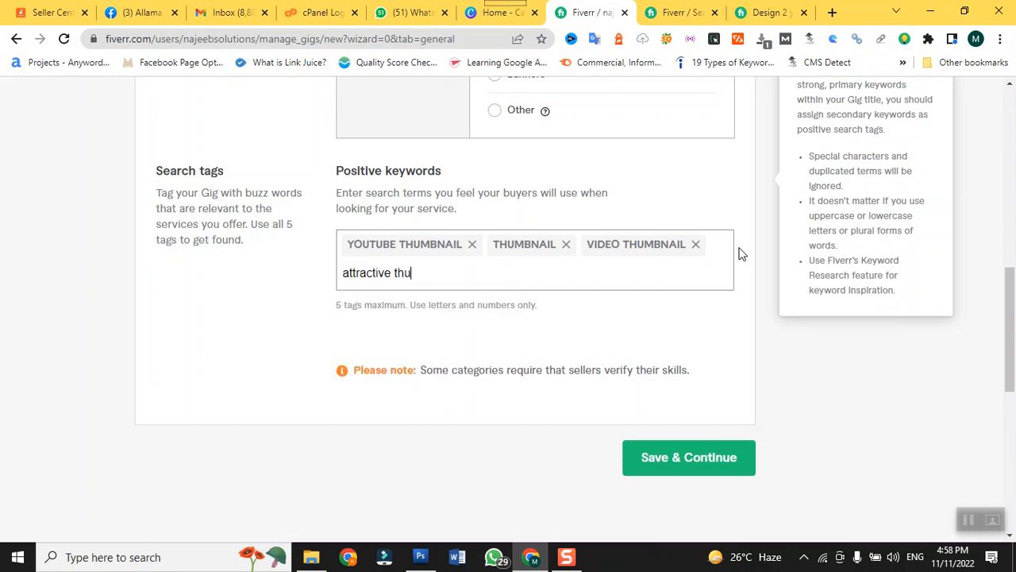
text(mbnail)
key(Return)
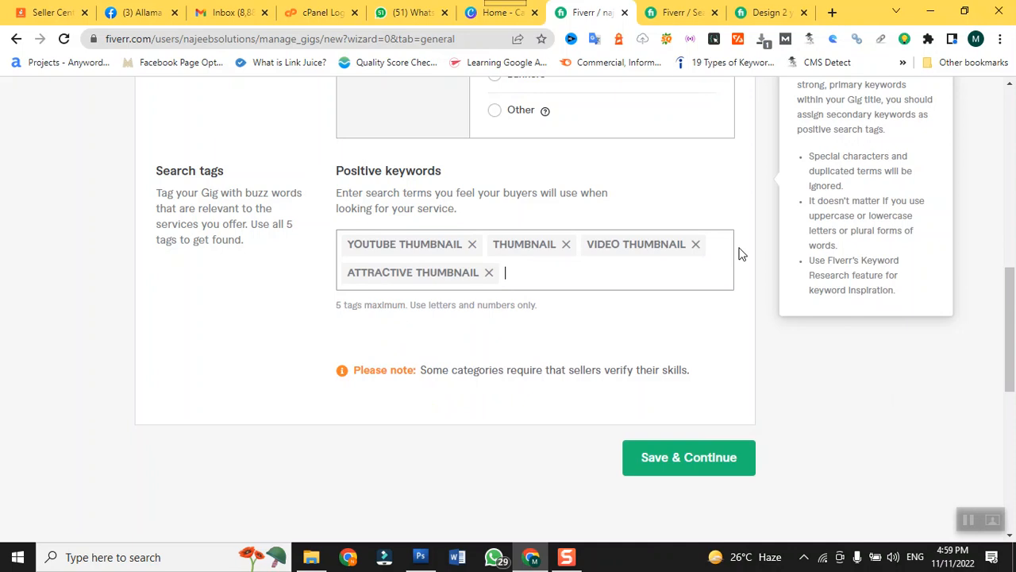
Copy "thumbnail design" from the top focus keywords in the search results and paste it as the text of the fifth positive keyword.
click(769, 12)
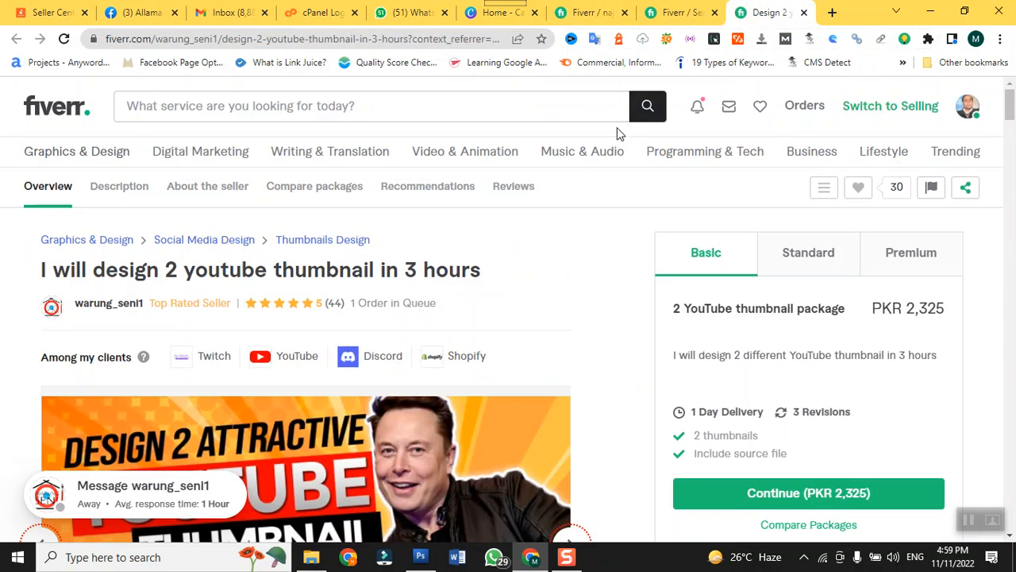
click(667, 11)
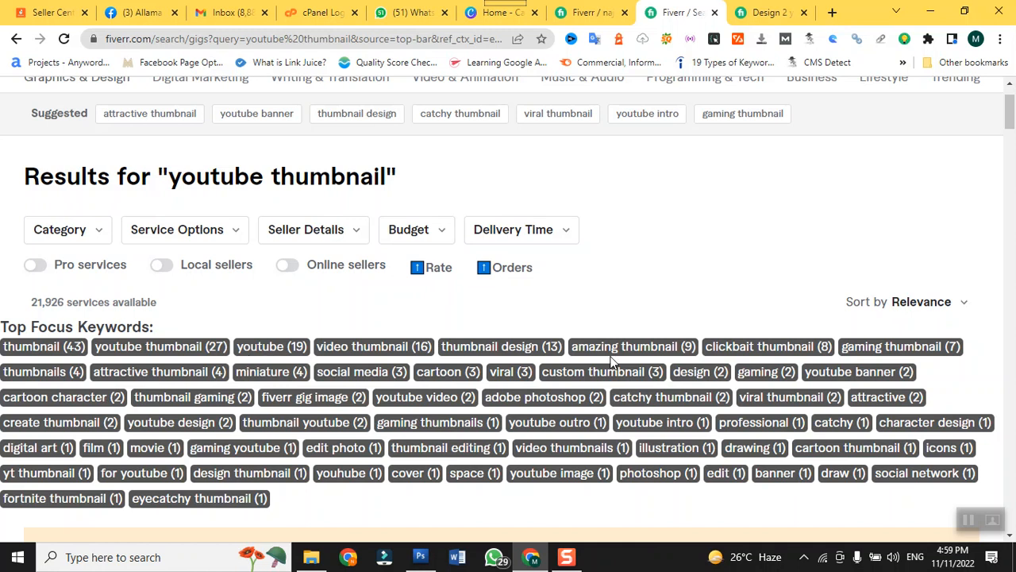
triple_click(480, 346)
double_click(480, 346)
drag(538, 346, 576, 283)
key(ctrl+c)
click(574, 282)
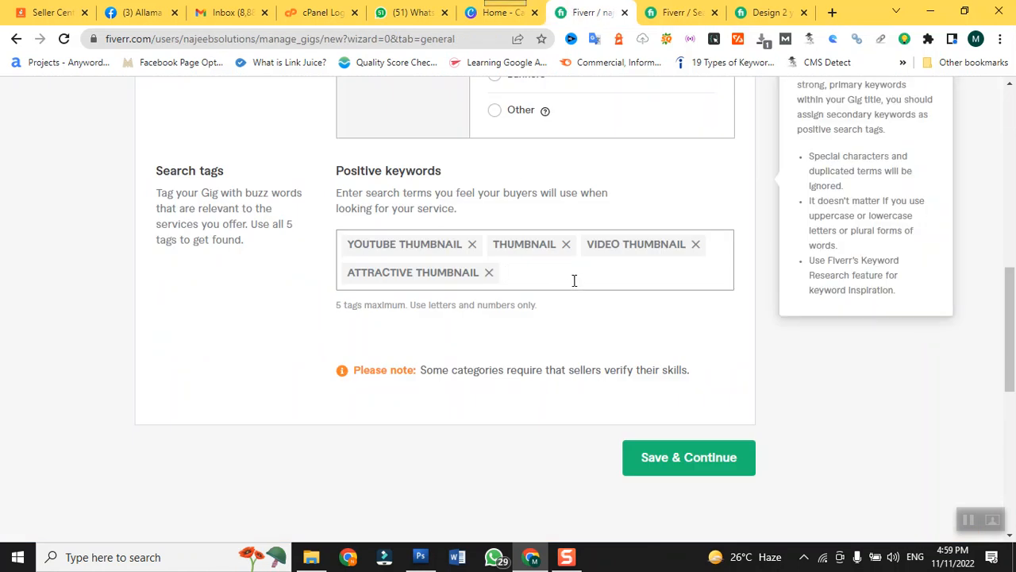
key(ctrl+v)
Remove "and attractive" from the gig title so it reads "design 2 professional youtube thumbnail in 3 hours".
scroll(580, 322, up, 8)
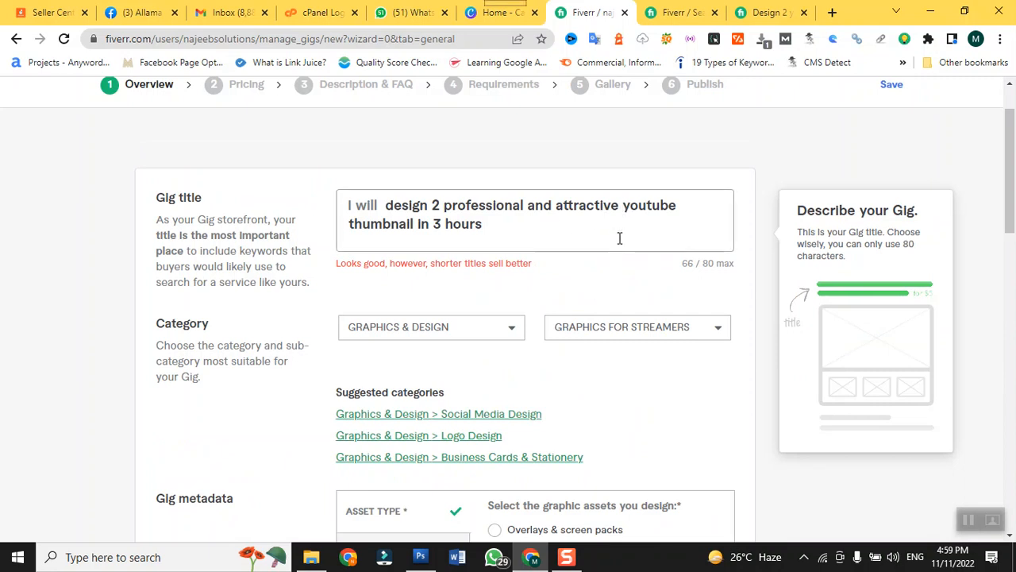
key(BackSpace)
key(BackSpace)
key(BackSpace)
key(BackSpace)
key(BackSpace)
key(BackSpace)
key(BackSpace)
key(BackSpace)
key(BackSpace)
key(BackSpace)
key(BackSpace)
key(BackSpace)
key(BackSpace)
key(BackSpace)
key(BackSpace)
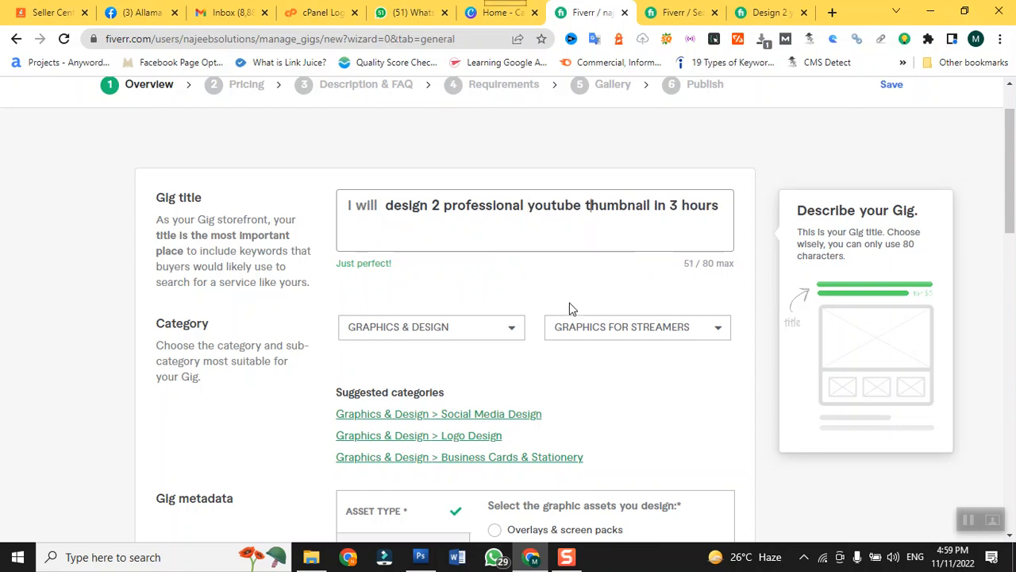
Try to save the gig's overview section and continue to the pricing section.
mouse_move(579, 353)
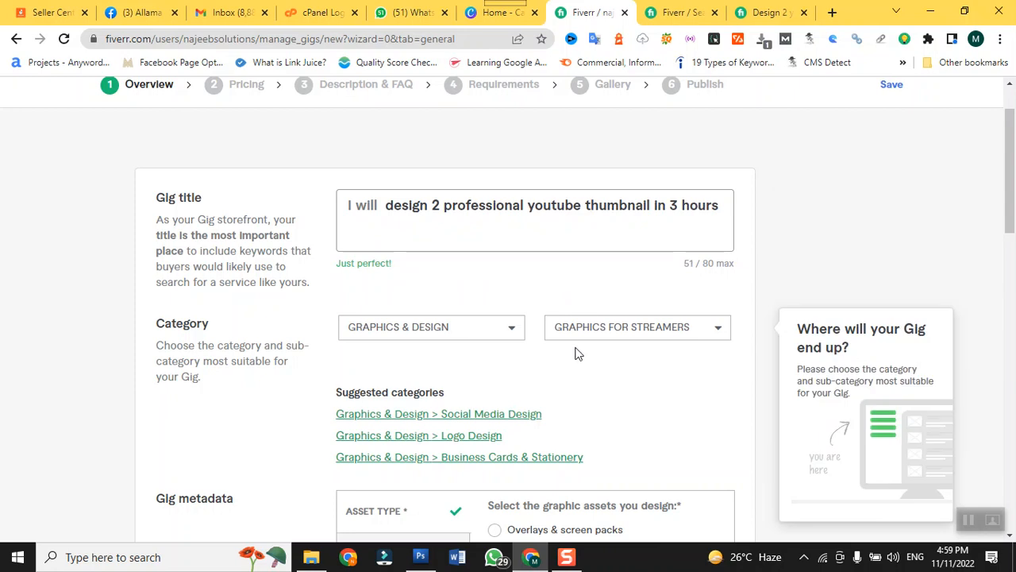
scroll(584, 433, down, 8)
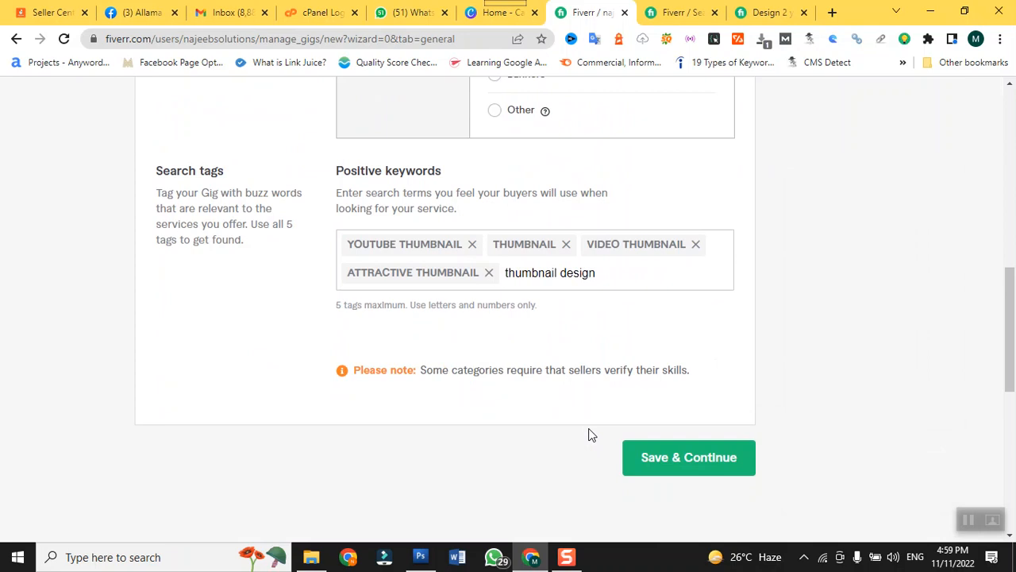
click(671, 459)
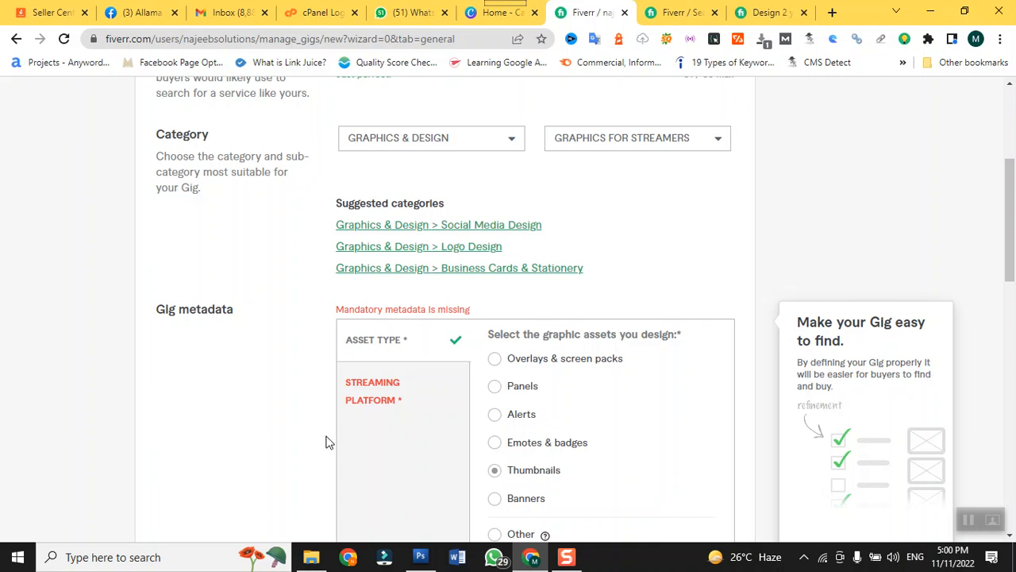
In the gig metadata, choose YouTube, Twitch and Facebook as the streaming platforms.
click(370, 405)
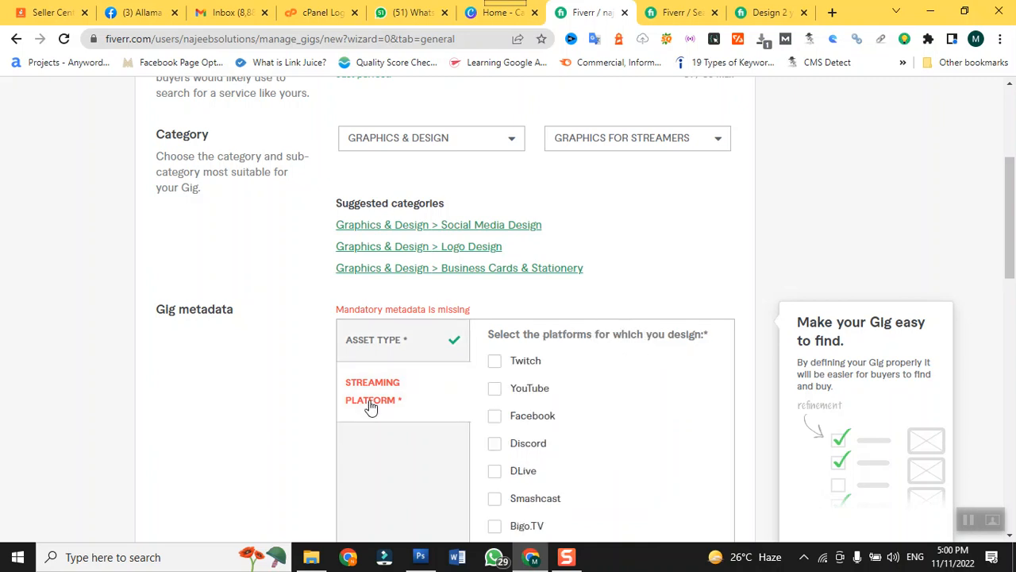
click(496, 389)
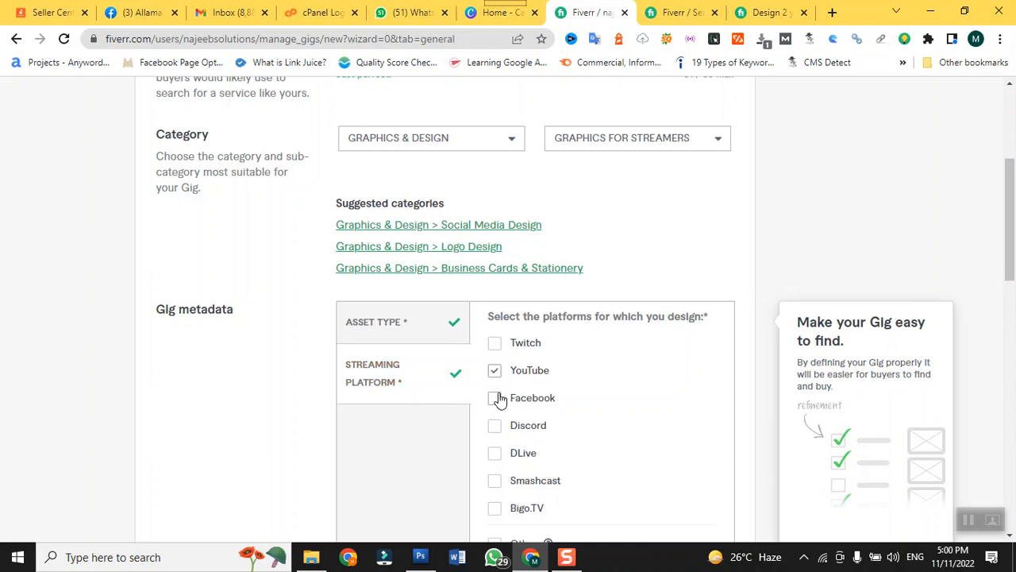
click(497, 347)
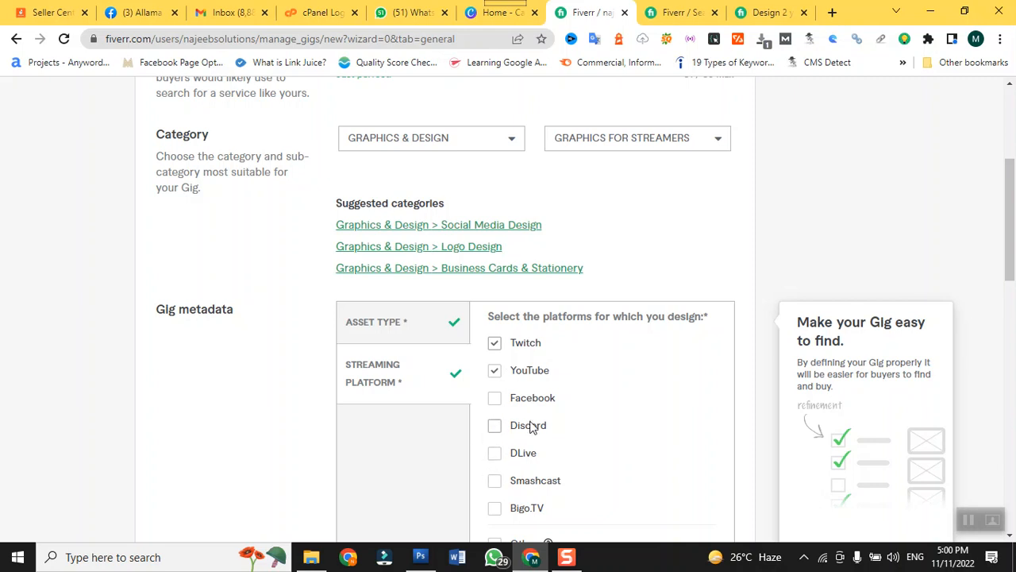
scroll(531, 428, down, 1)
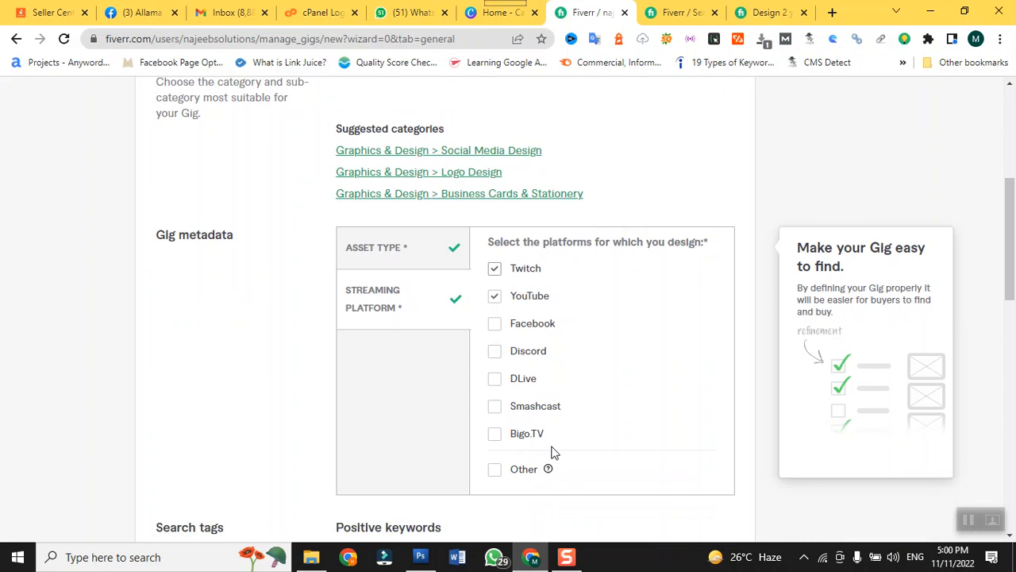
click(497, 326)
Save the completed gig overview and continue to the pricing section.
scroll(711, 373, down, 1)
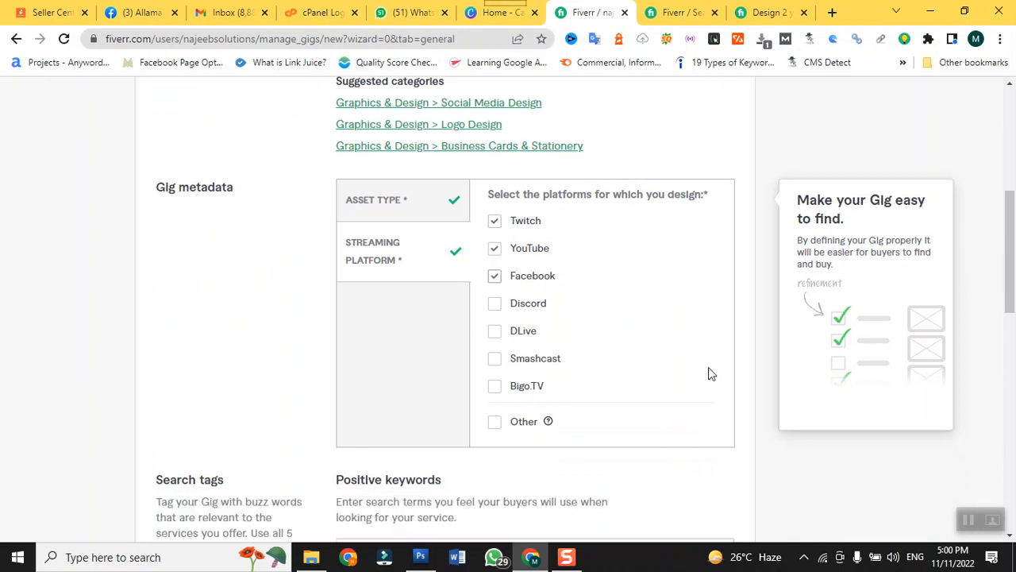
scroll(708, 367, down, 2)
scroll(708, 370, down, 4)
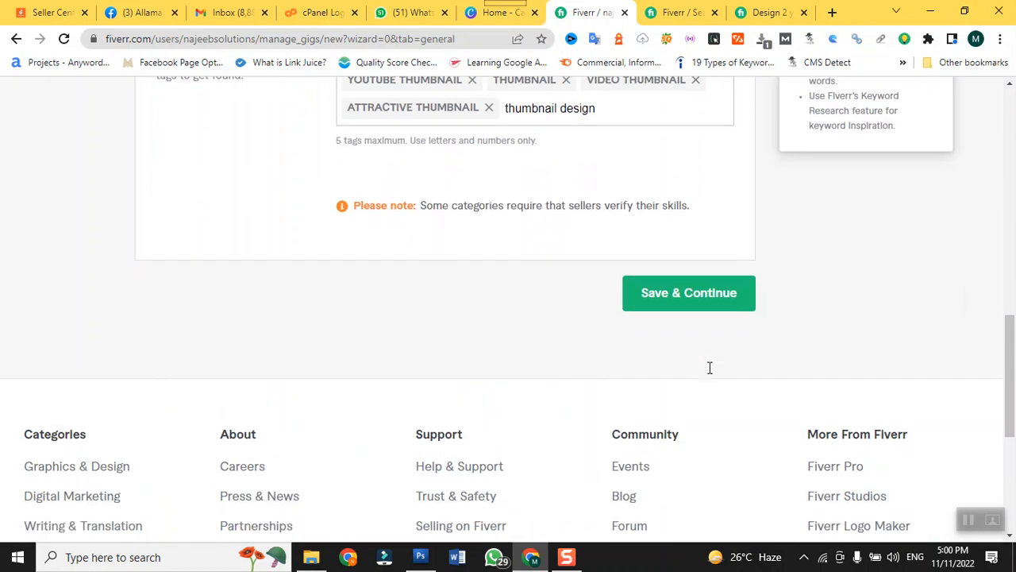
scroll(713, 376, up, 4)
scroll(713, 376, down, 5)
click(664, 217)
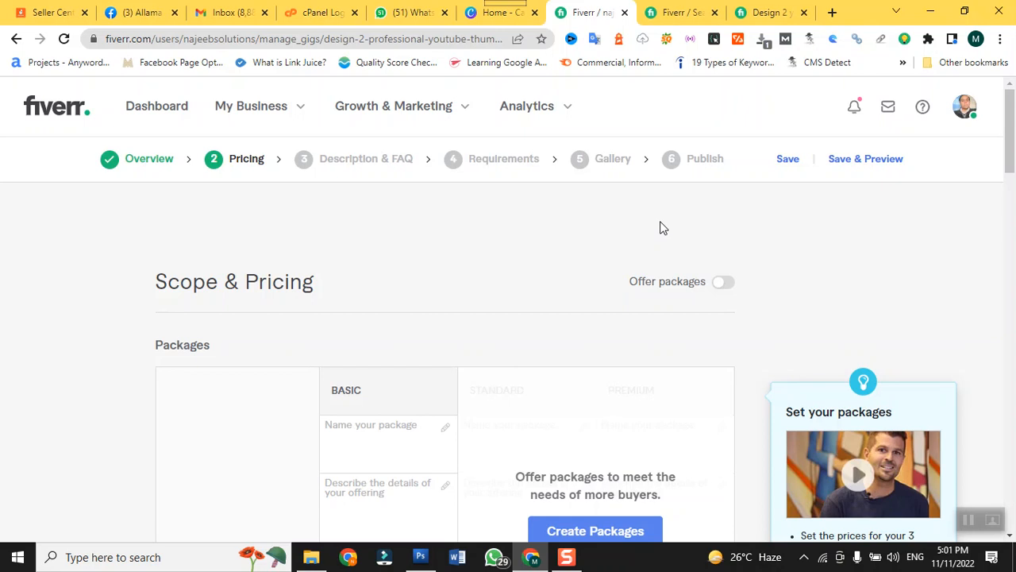
Name the Basic package "Youtube Thumnail Buy 1 Get 1 Free".
scroll(518, 436, down, 2)
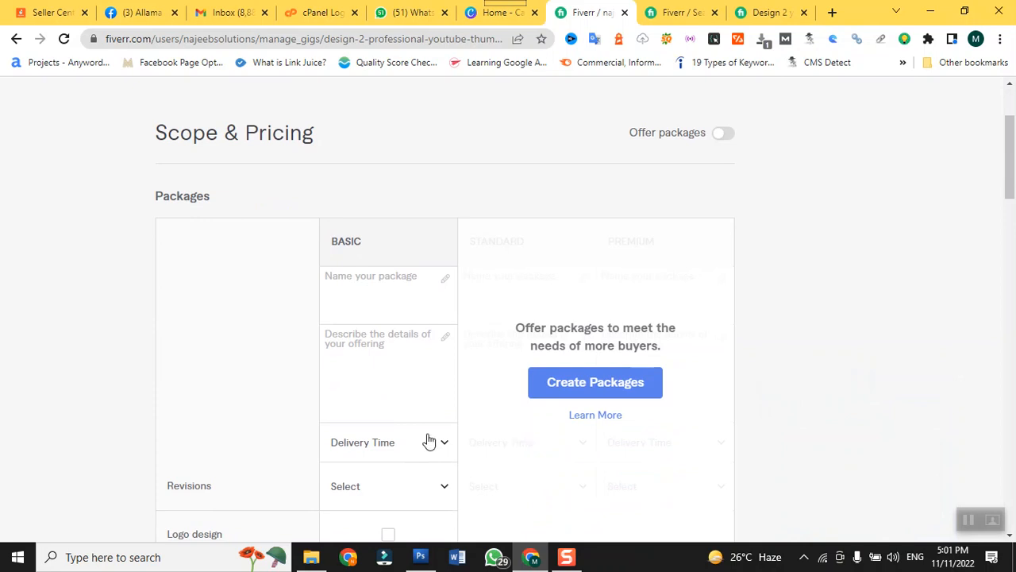
mouse_move(363, 308)
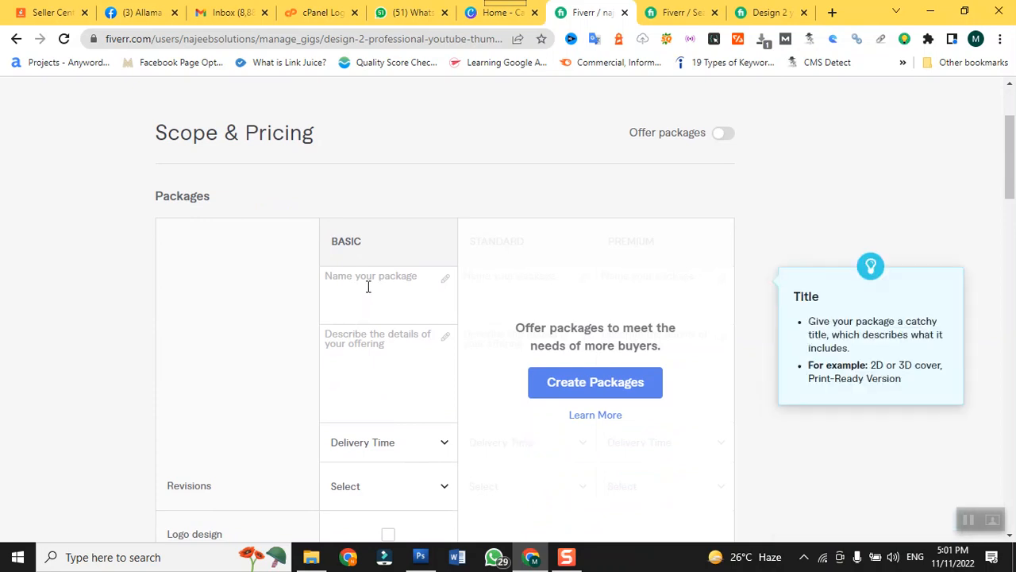
click(367, 286)
text(Youtube Buy 1)
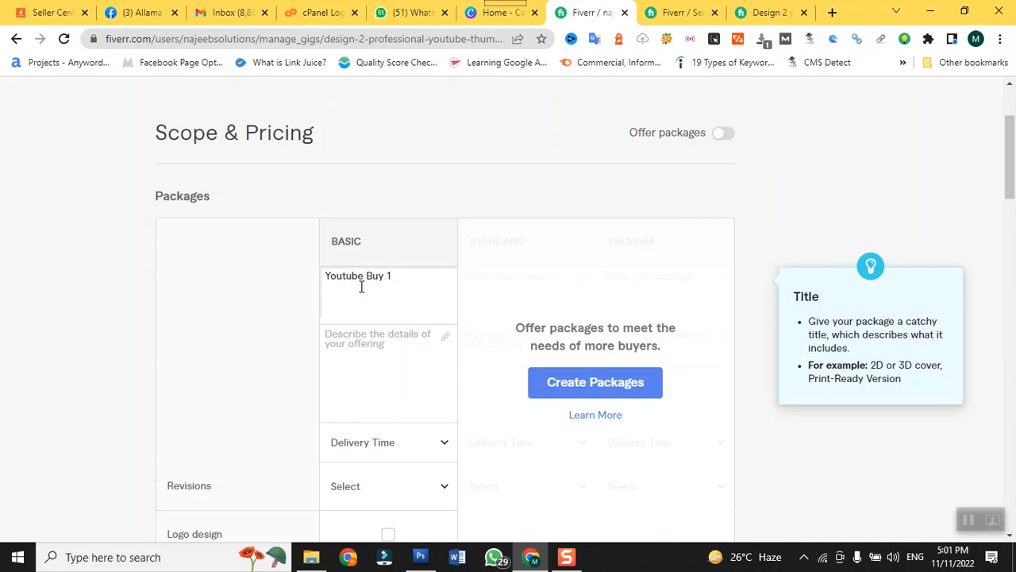
text( Get 1 Free)
click(367, 276)
text(Thumnail)
Copy "I will design 2 different YouTube thumbnail in 3 hours" from the competitor's Basic package and paste it as the Basic package description.
click(376, 342)
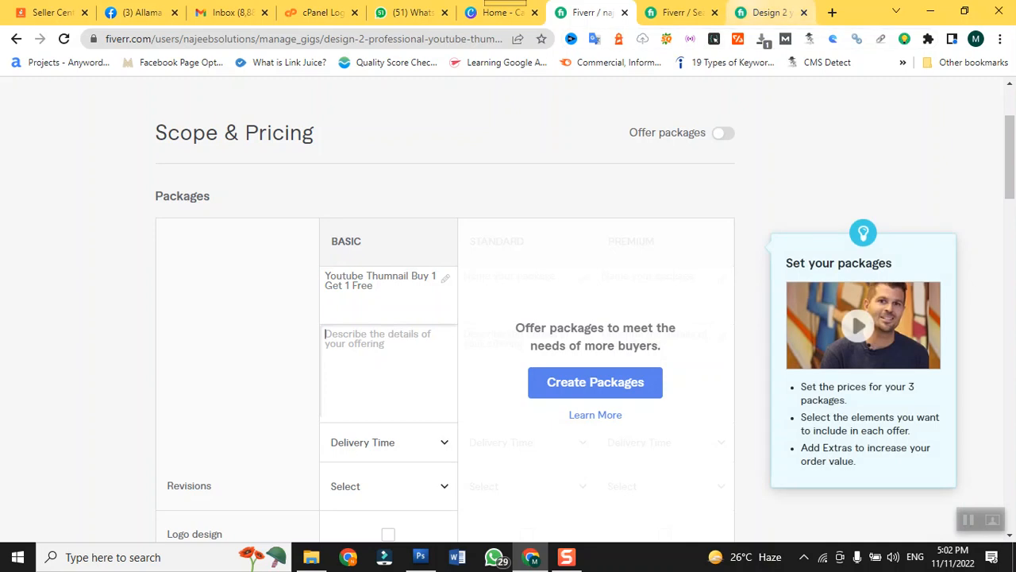
click(766, 12)
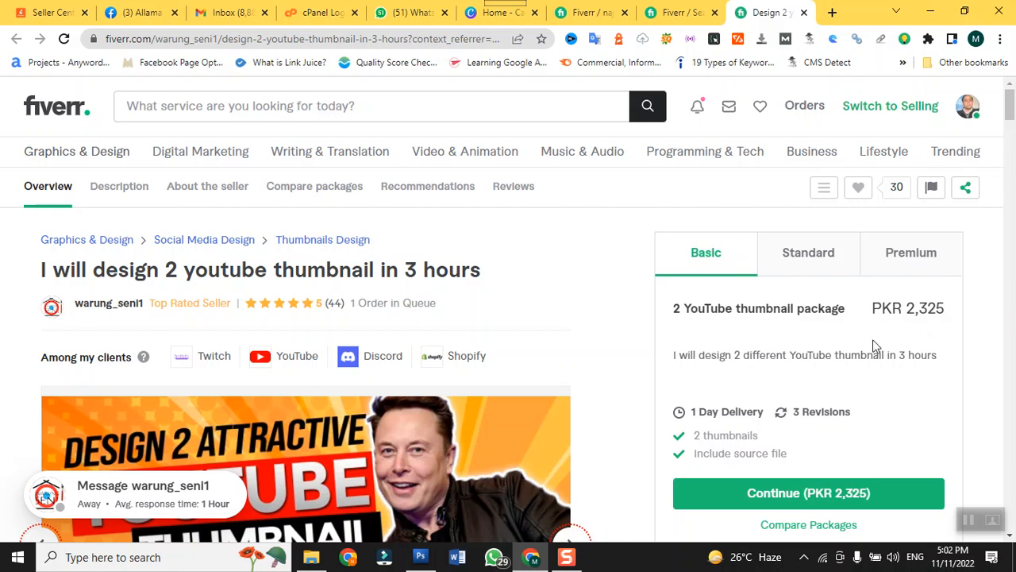
drag(673, 357, 945, 354)
key(ctrl+c)
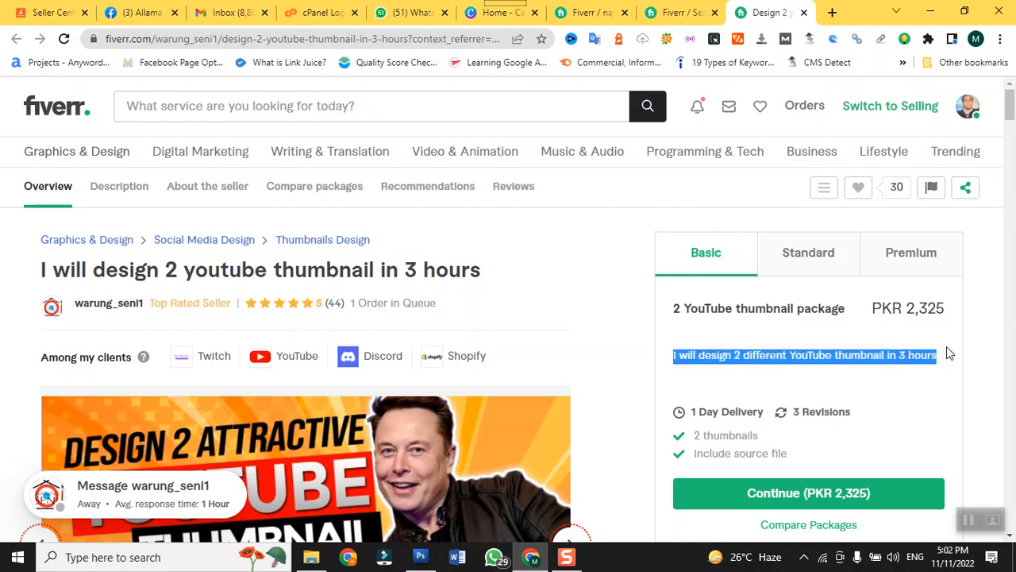
click(673, 15)
click(588, 15)
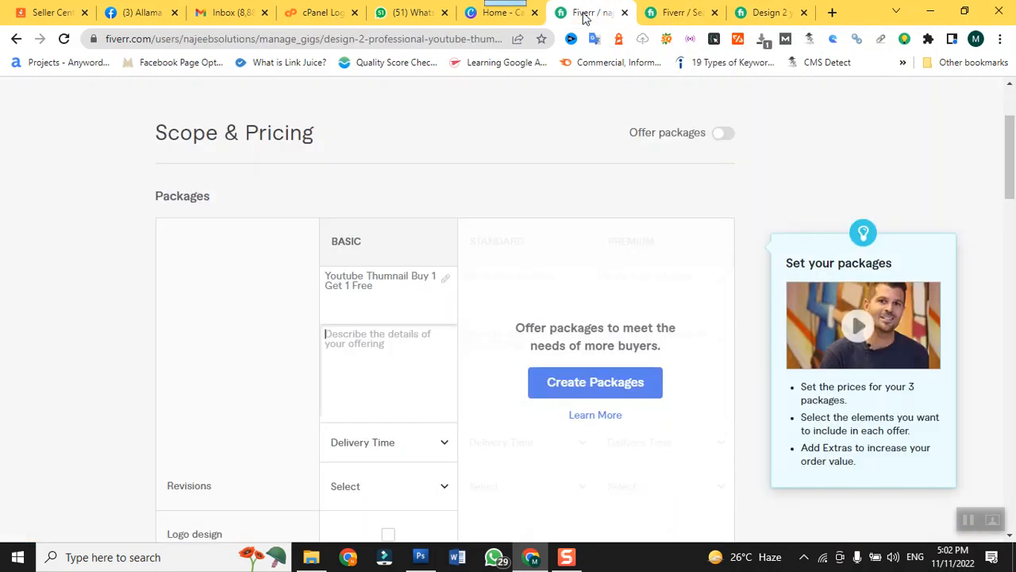
key(ctrl+v)
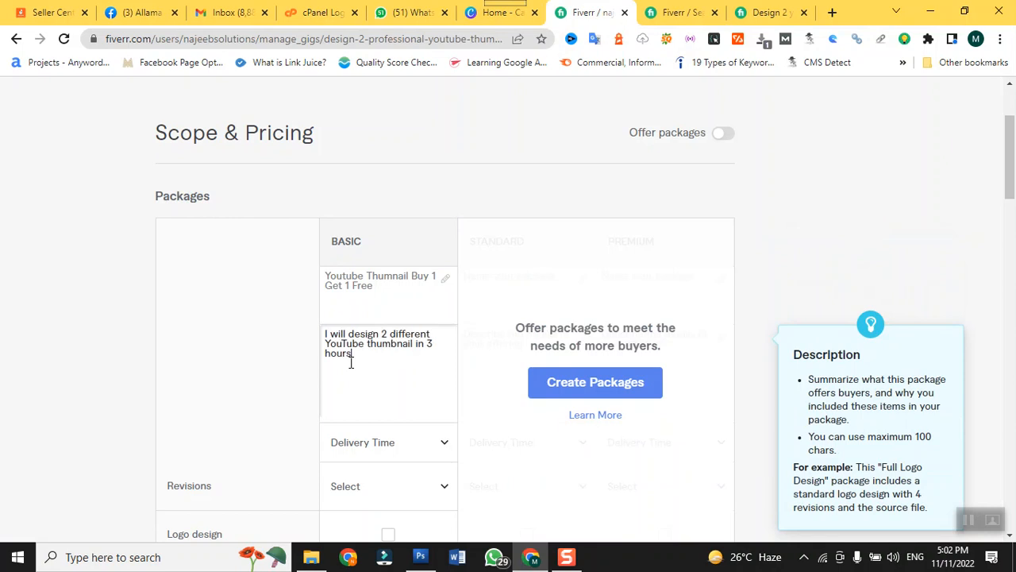
Check the competitor's Basic package and set the Basic package's delivery time to 1 day.
scroll(415, 457, down, 1)
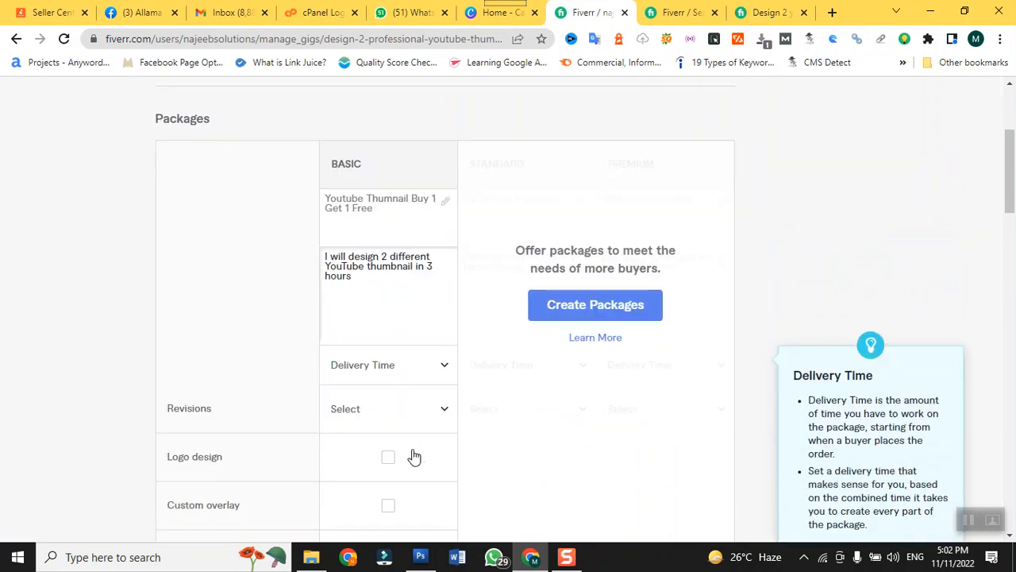
click(744, 16)
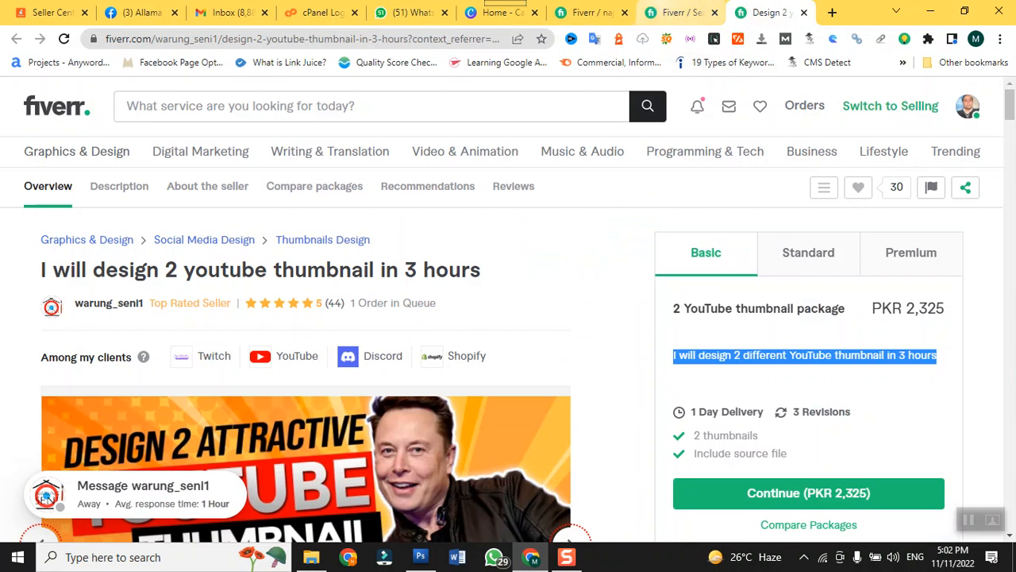
click(657, 14)
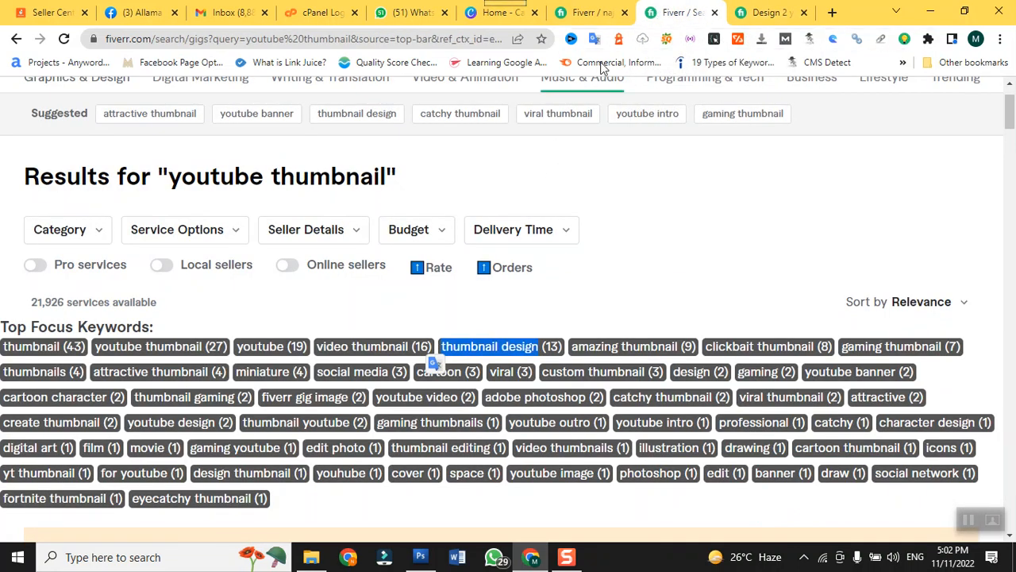
click(594, 14)
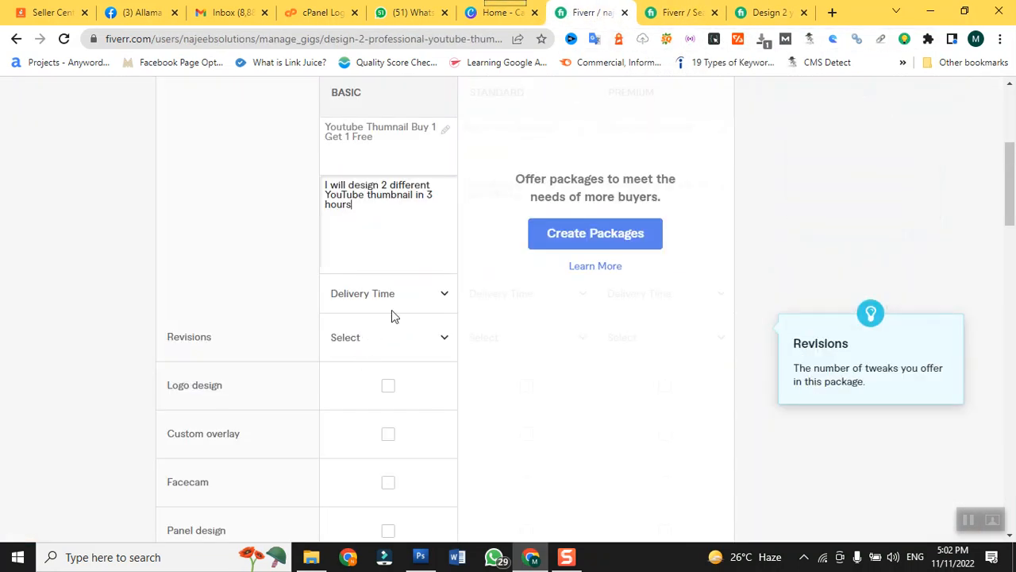
click(425, 296)
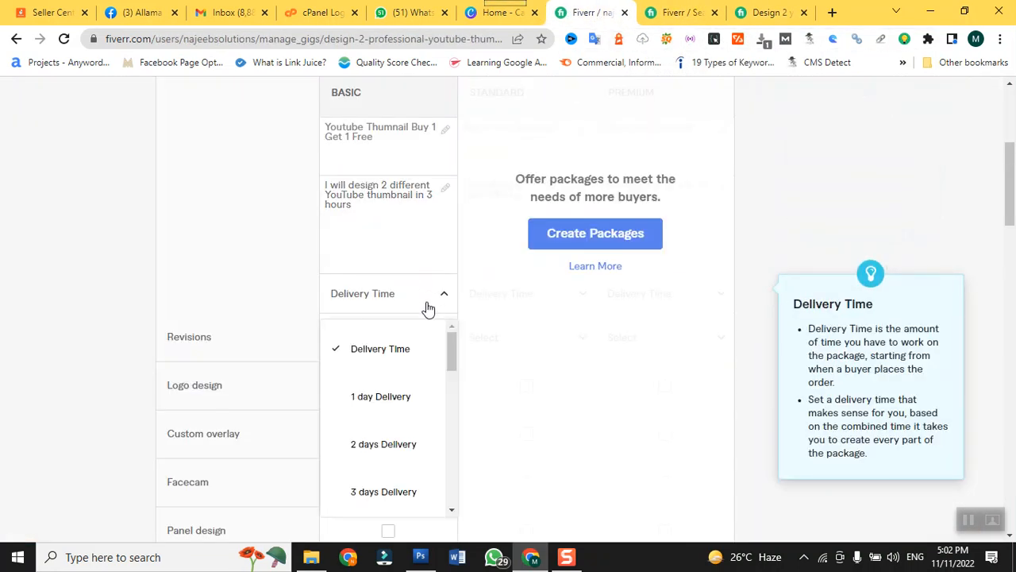
click(410, 401)
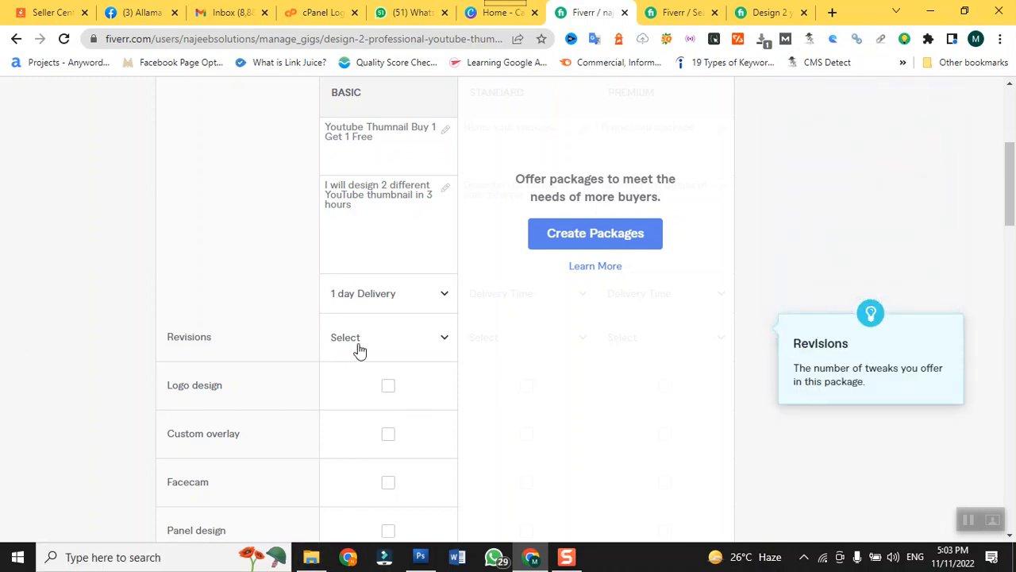
Check the revisions offered in the competitor's gig and set the Basic package's revisions to 4.
click(441, 352)
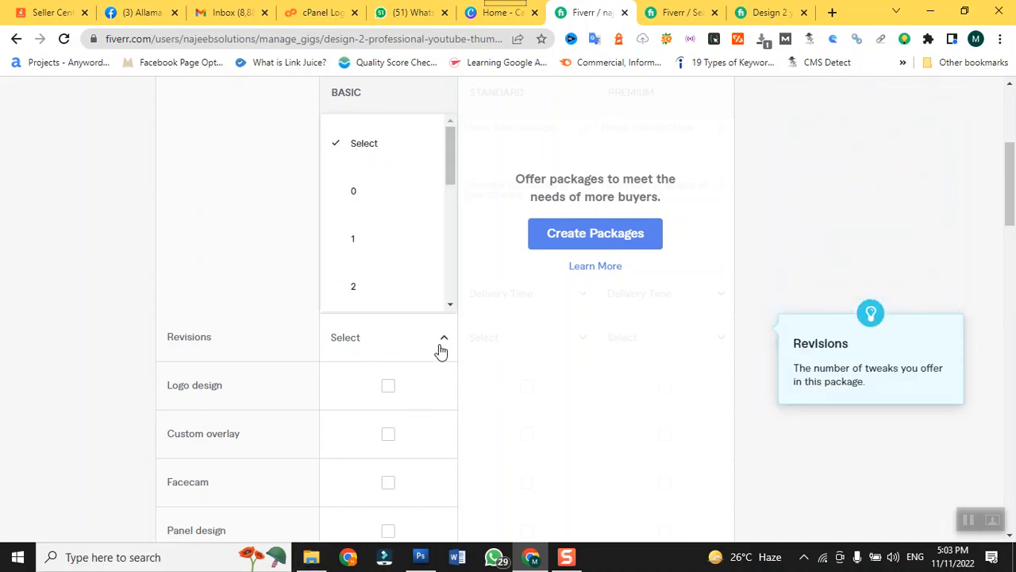
click(754, 16)
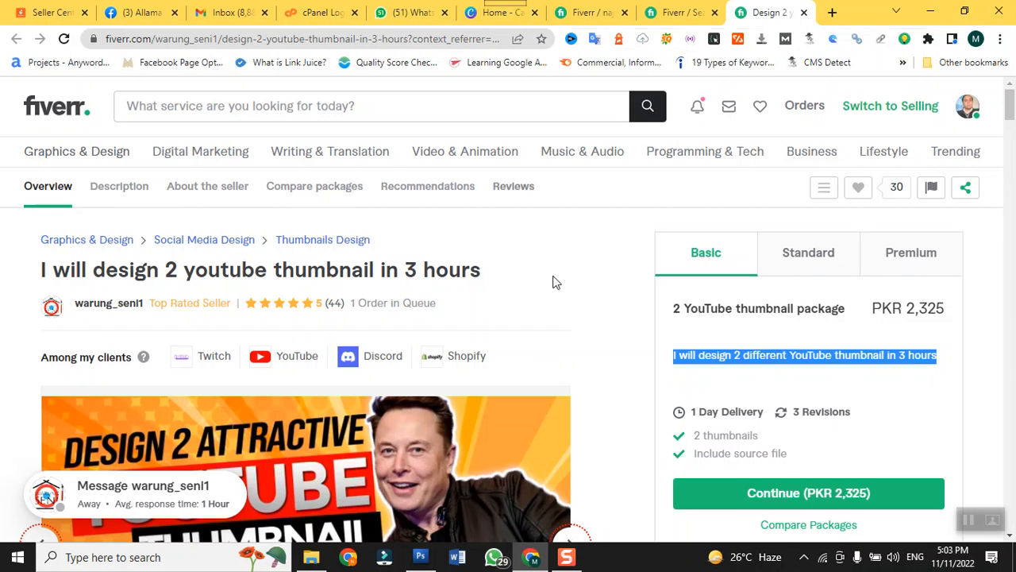
scroll(751, 358, down, 2)
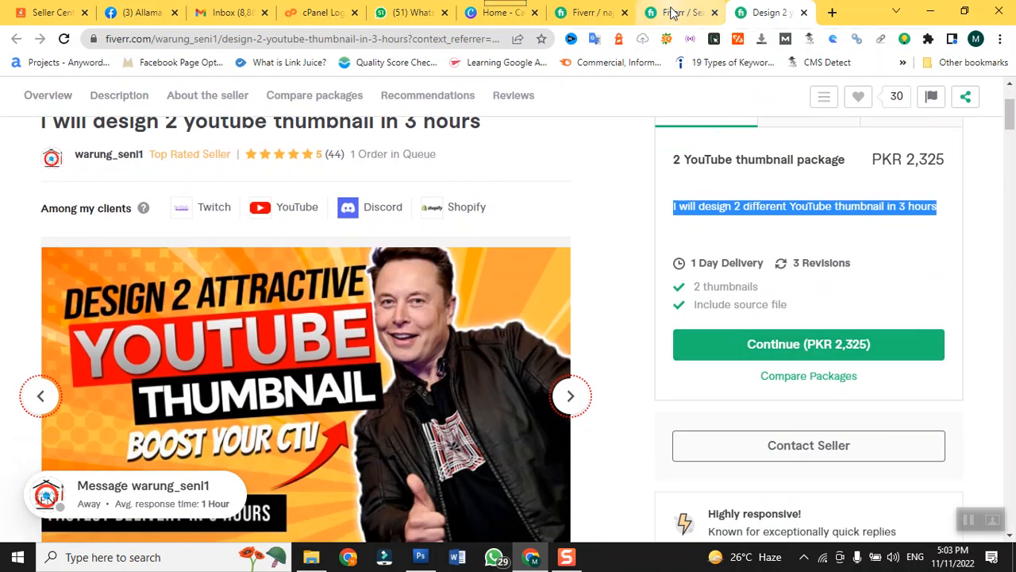
click(674, 12)
click(578, 12)
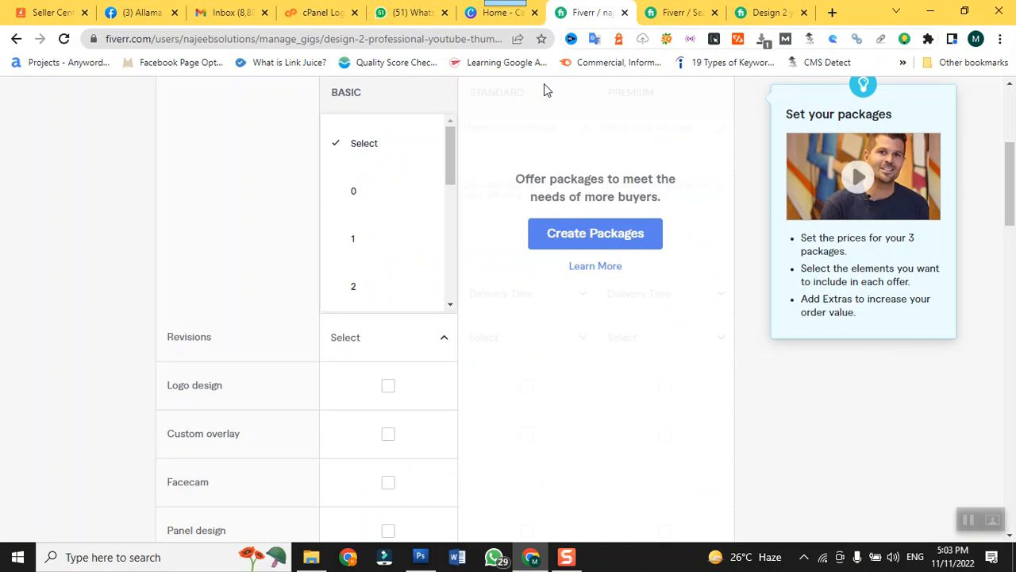
click(449, 307)
click(449, 307)
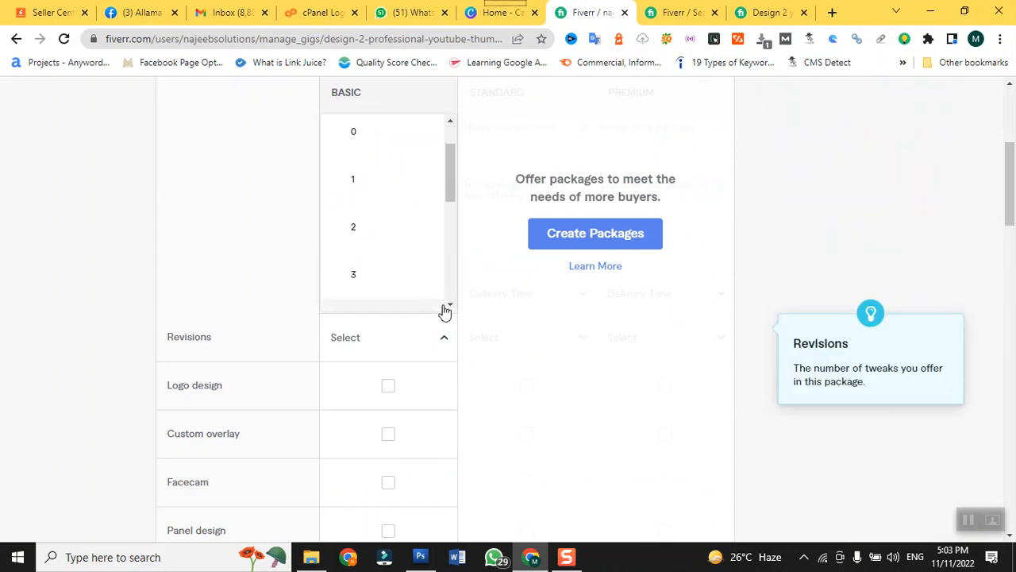
click(449, 305)
click(390, 295)
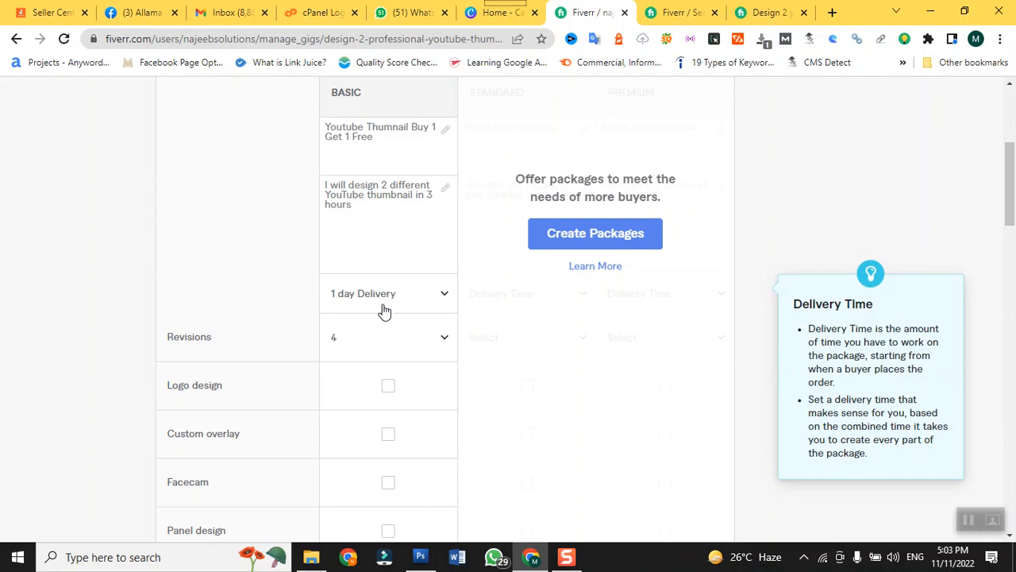
Include logo design in the Basic package.
scroll(481, 443, down, 1)
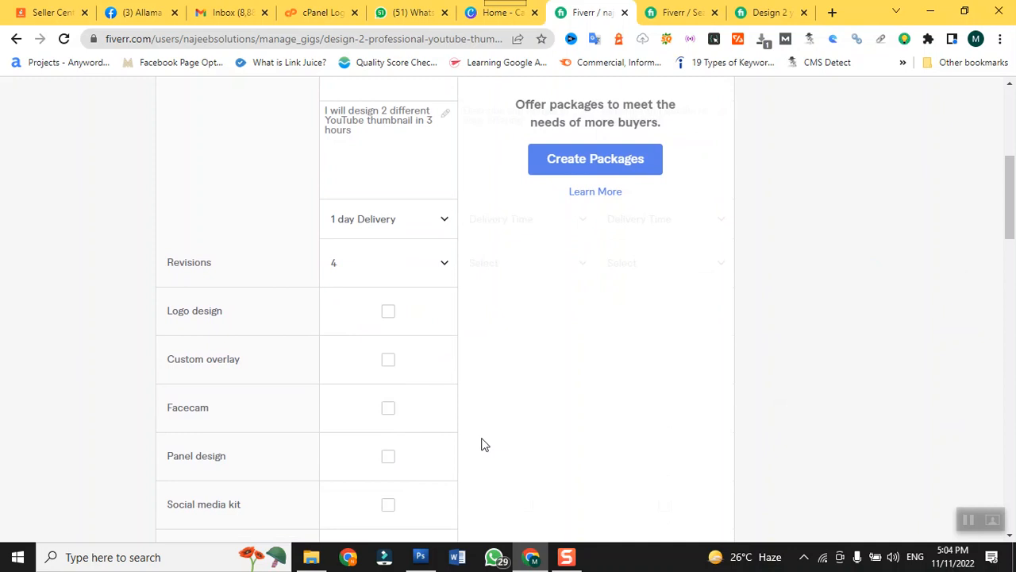
scroll(484, 445, down, 1)
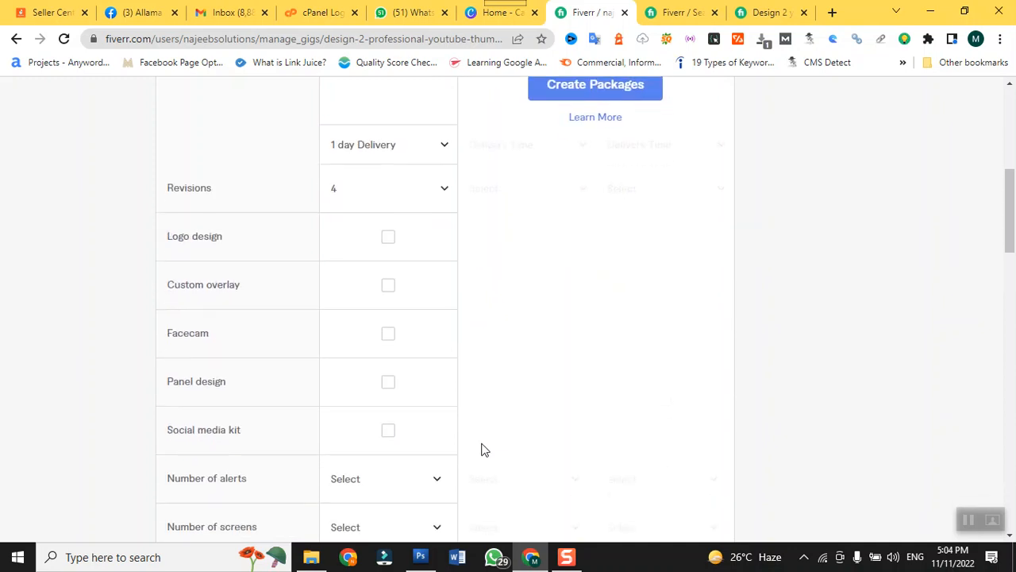
click(387, 256)
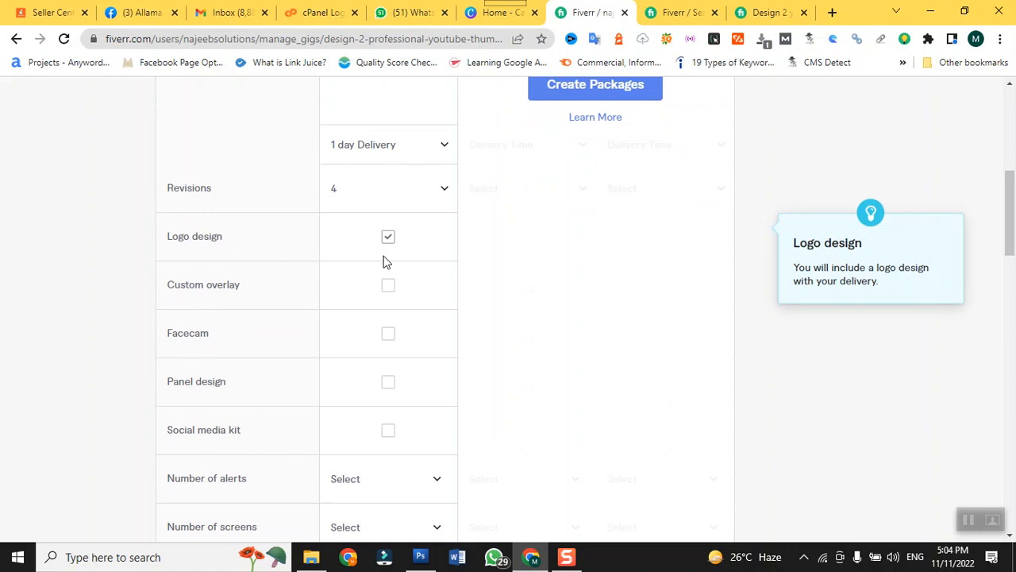
Check the competitor's Basic package price and set the Basic package's price to $14.
scroll(289, 453, down, 1)
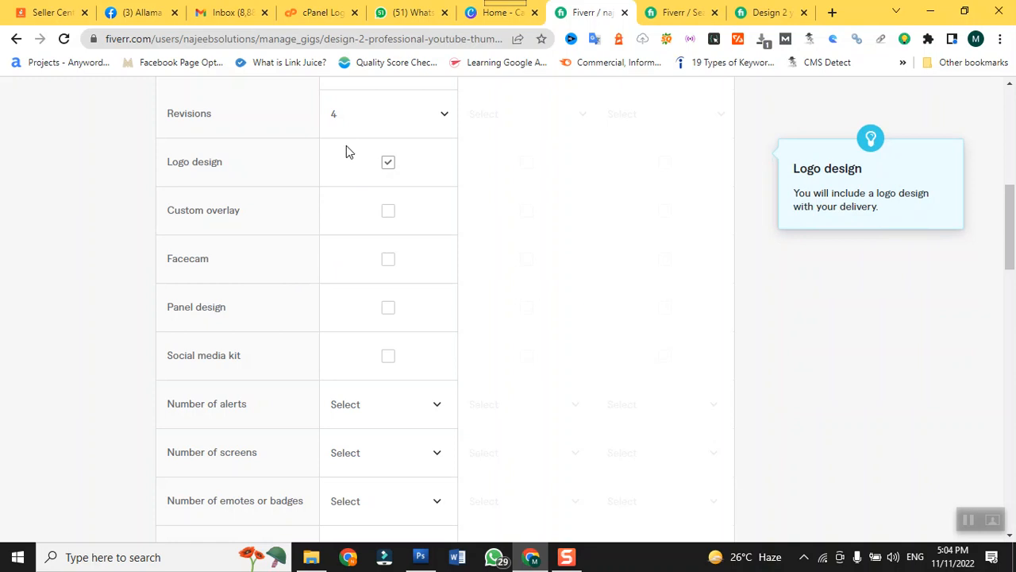
scroll(401, 293, down, 2)
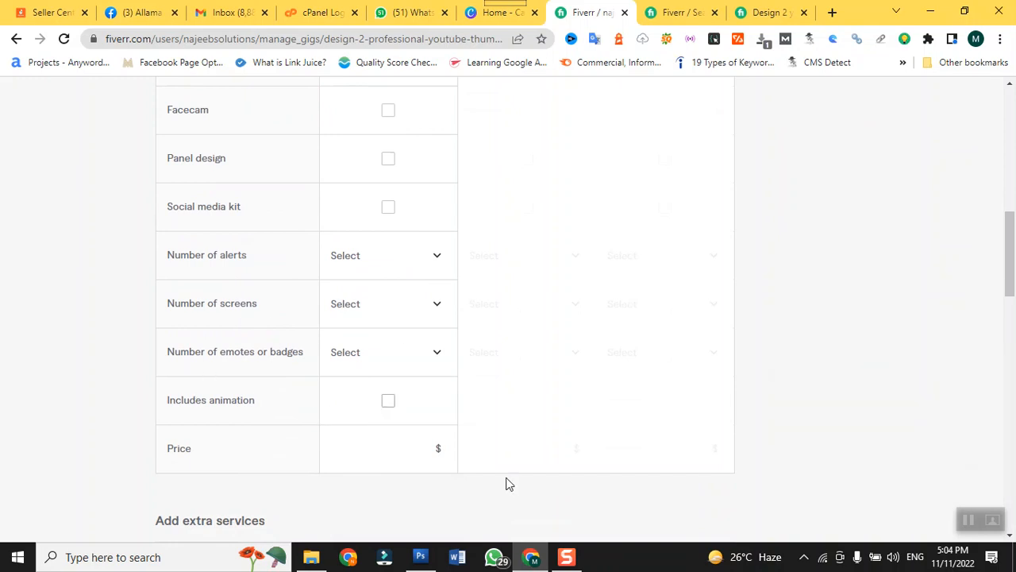
click(413, 451)
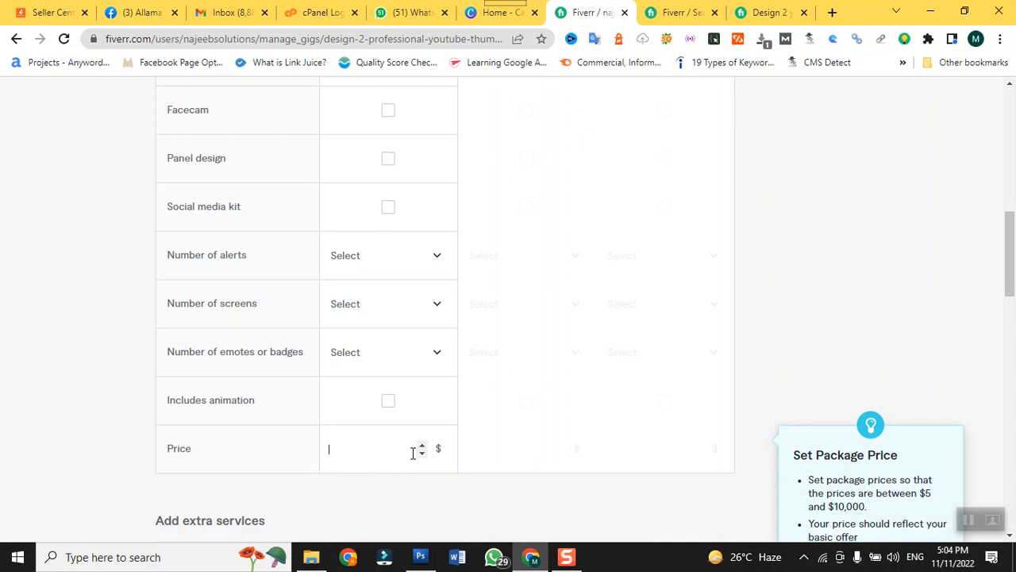
click(764, 14)
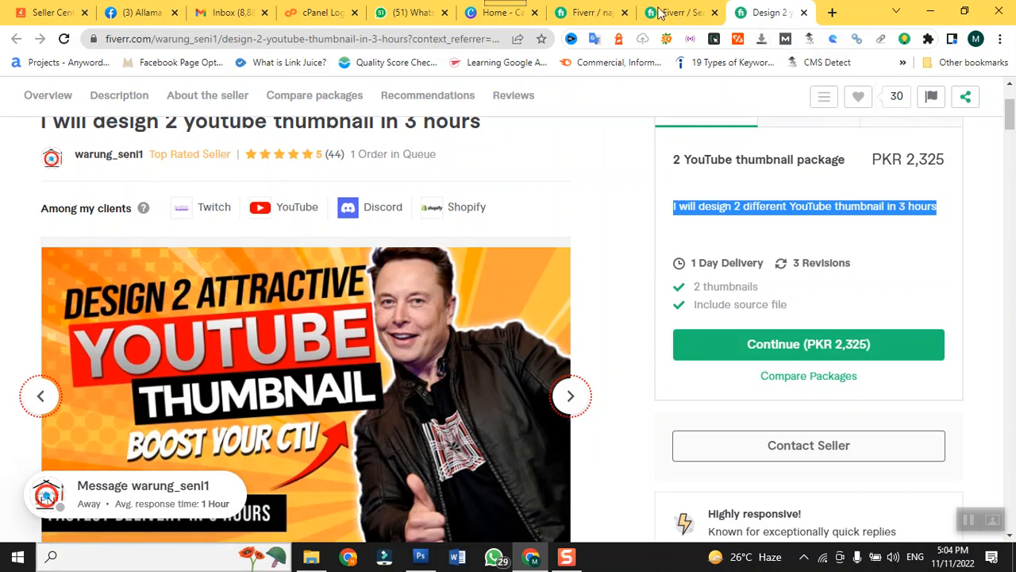
scroll(485, 305, down, 10)
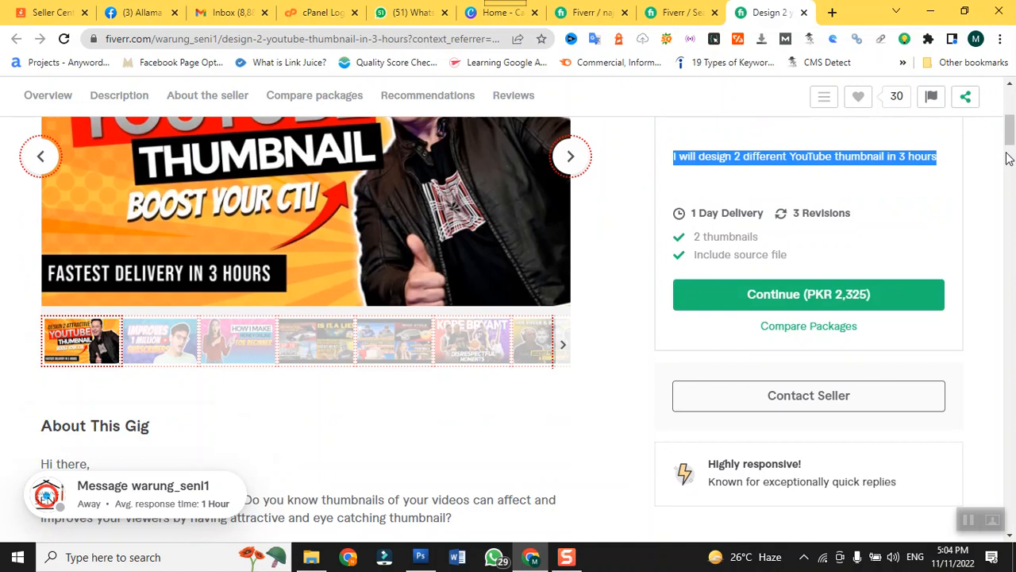
scroll(503, 375, down, 3)
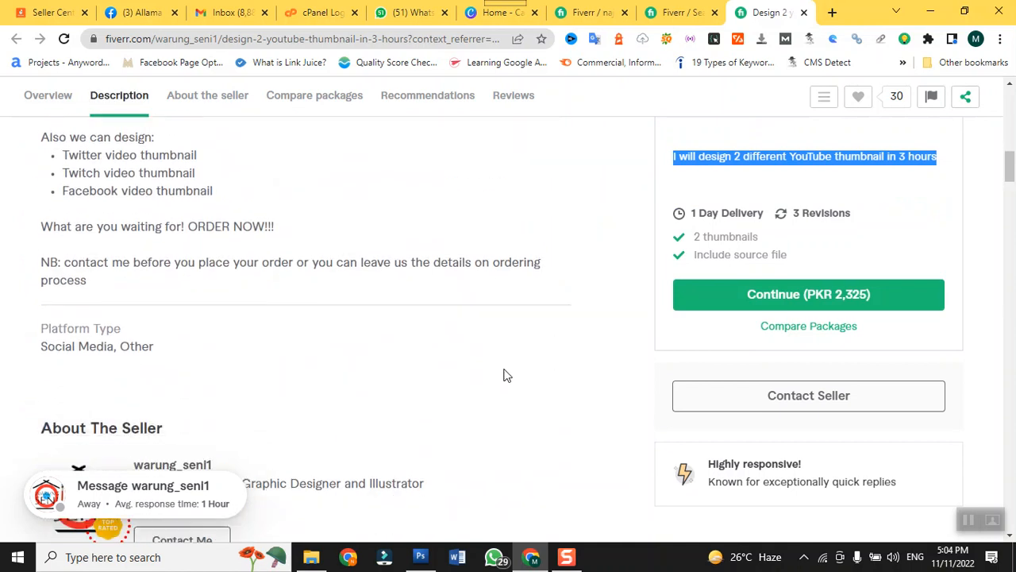
click(575, 10)
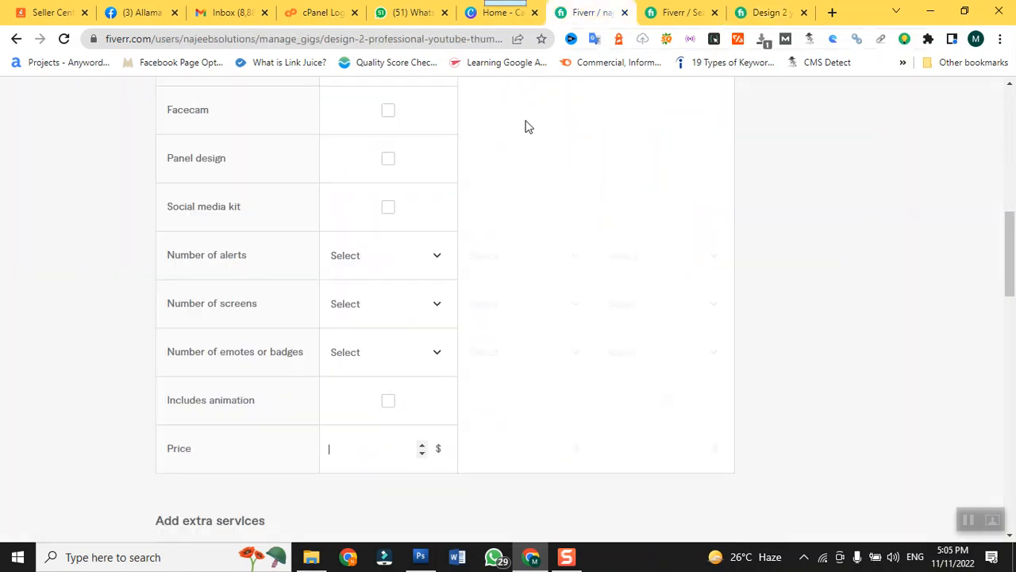
click(357, 441)
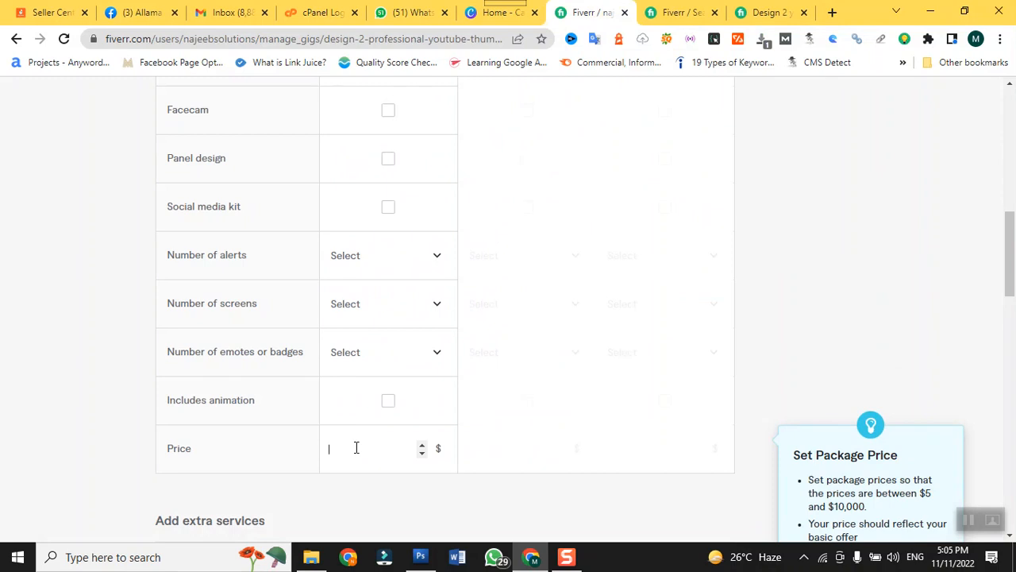
text(14)
click(497, 416)
Review the available extra services without adding any and try to save the pricing section.
scroll(497, 416, down, 3)
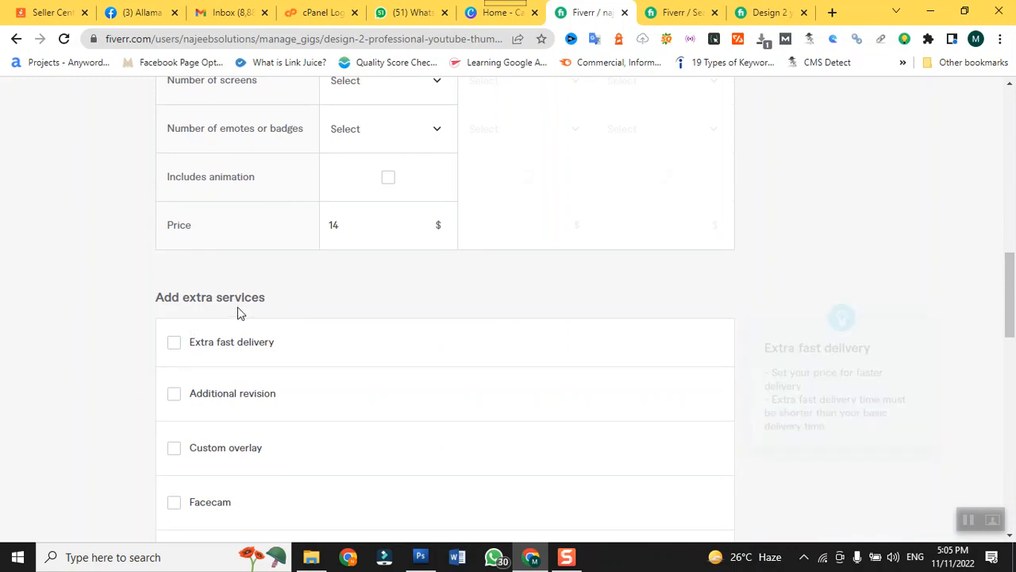
scroll(329, 386, down, 2)
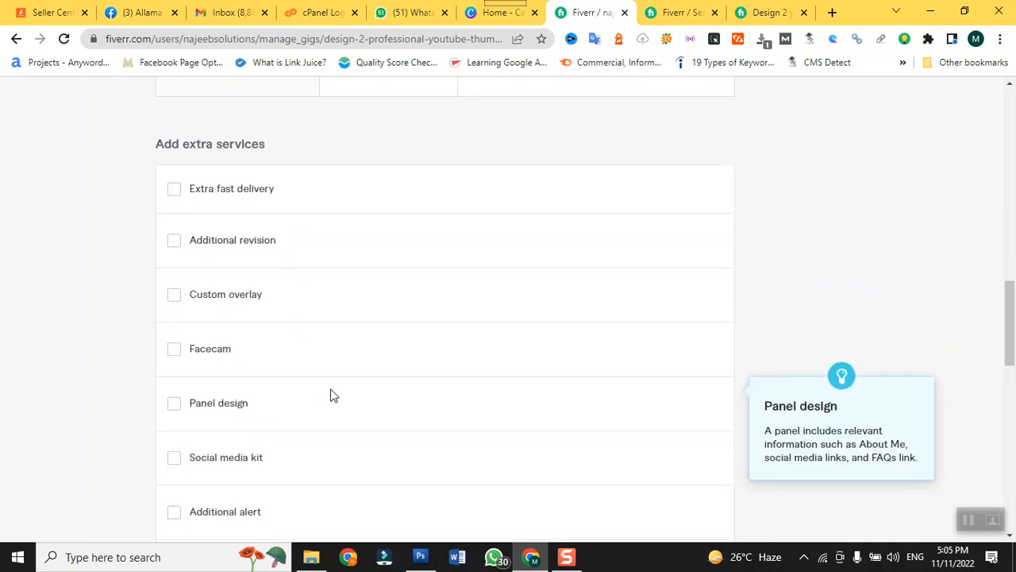
scroll(331, 395, down, 5)
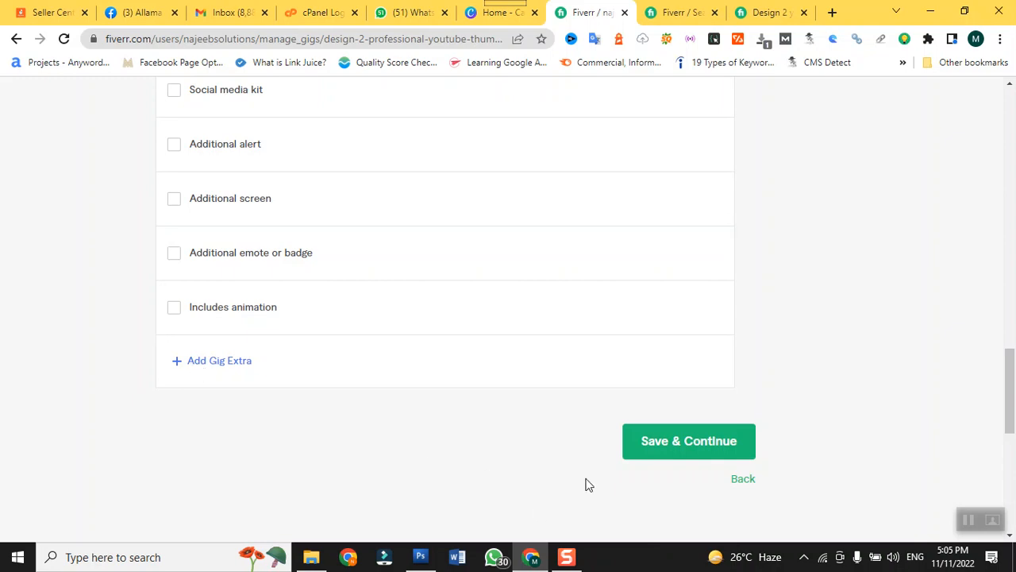
scroll(918, 303, up, 5)
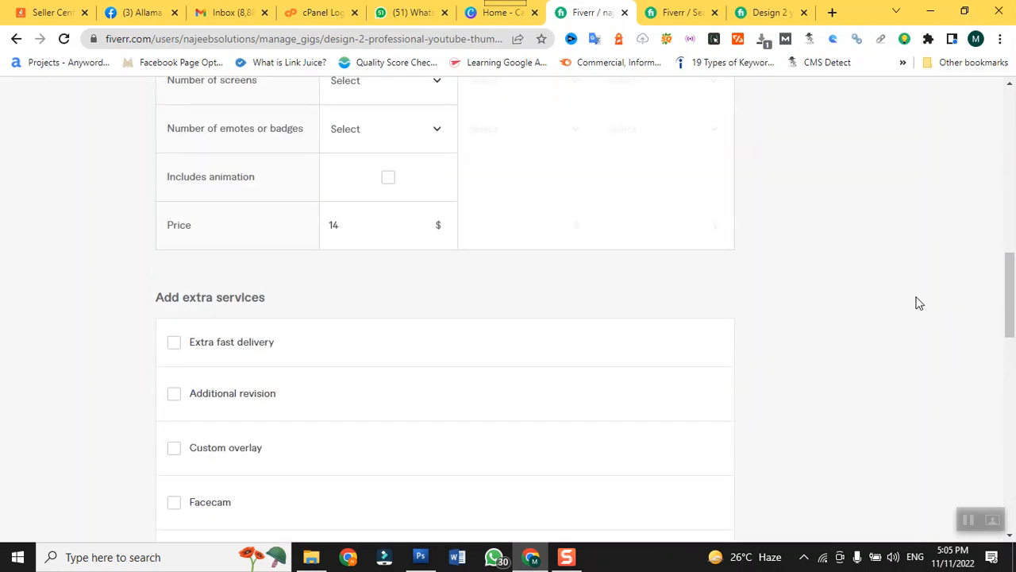
scroll(915, 302, down, 8)
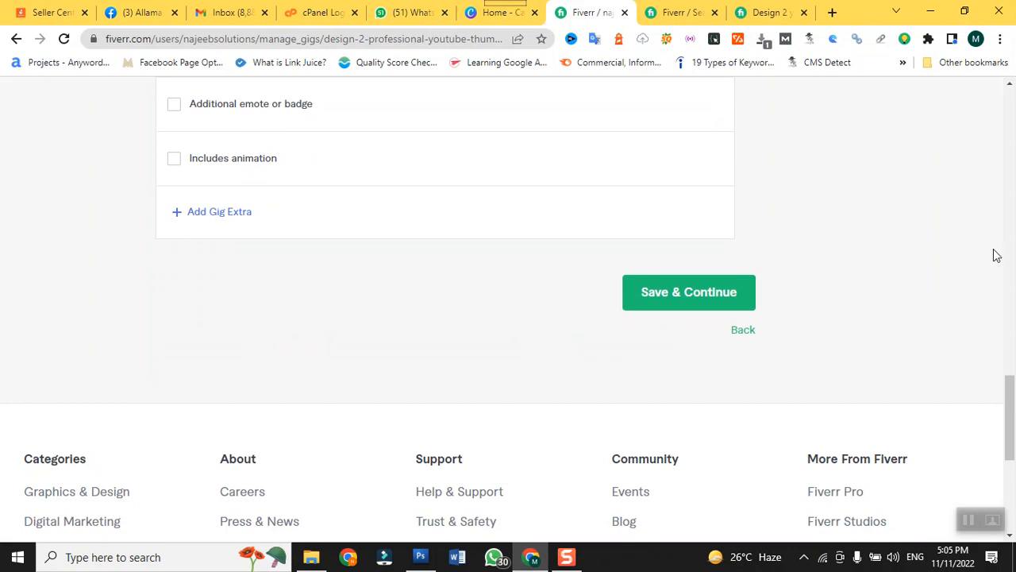
click(682, 310)
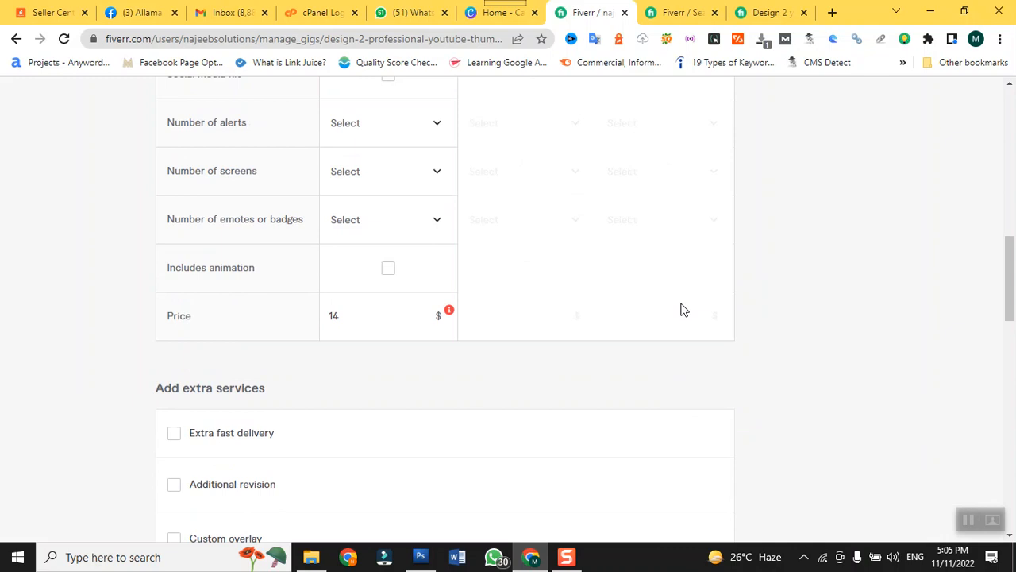
Check the price error, set the Basic package's price to $15, and save the pricing section.
mouse_move(415, 339)
mouse_move(450, 312)
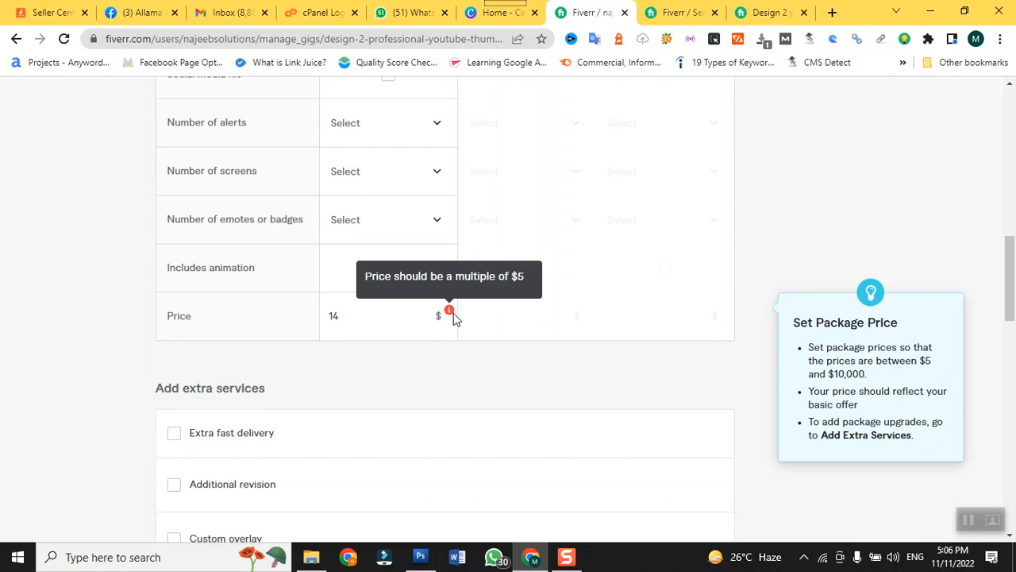
click(372, 317)
key(BackSpace)
text(5)
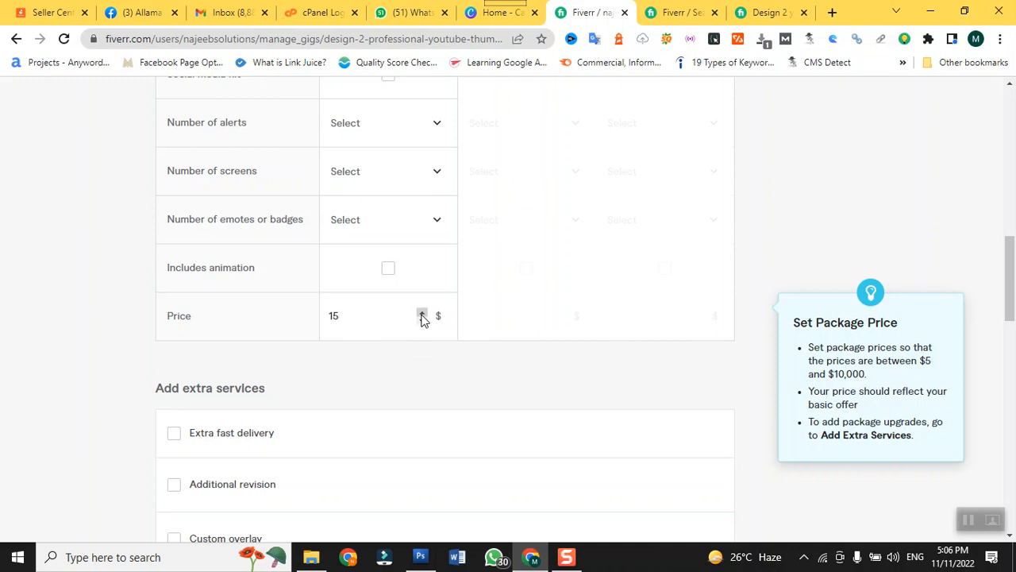
click(505, 322)
scroll(527, 361, down, 8)
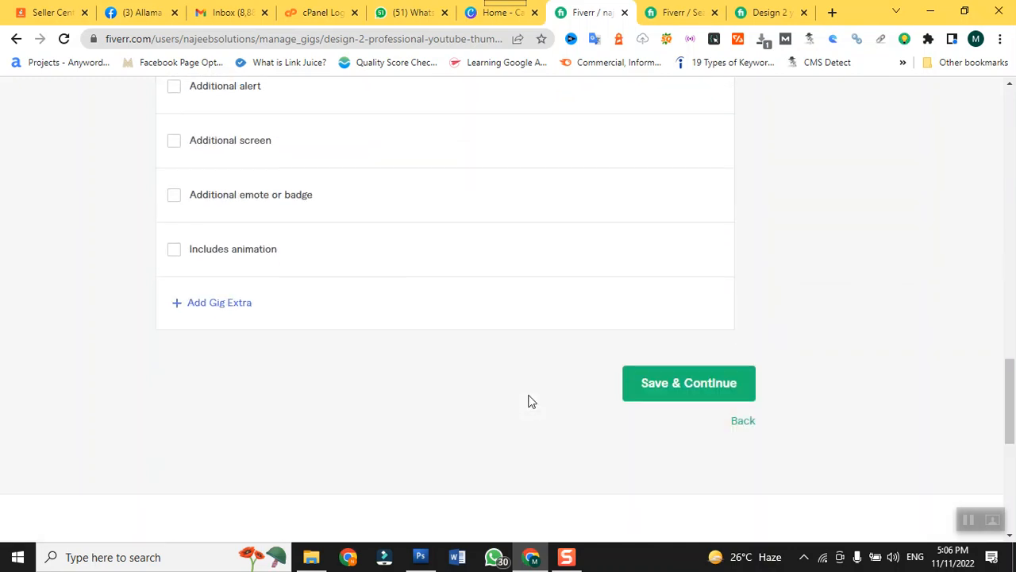
click(660, 393)
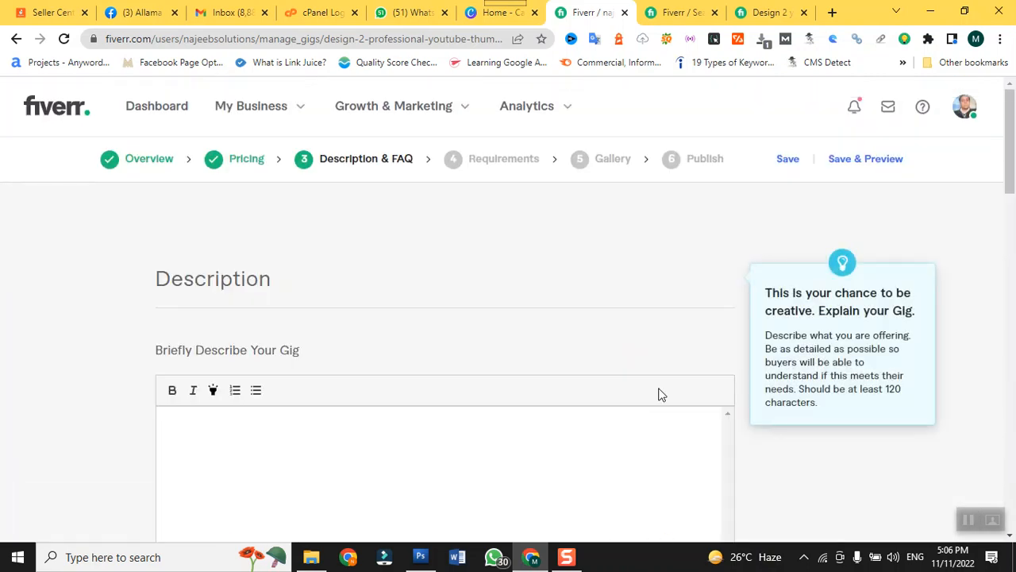
Copy the competitor's full About This Gig text, from "Hi there," through the closing note about the ordering process.
scroll(659, 395, down, 4)
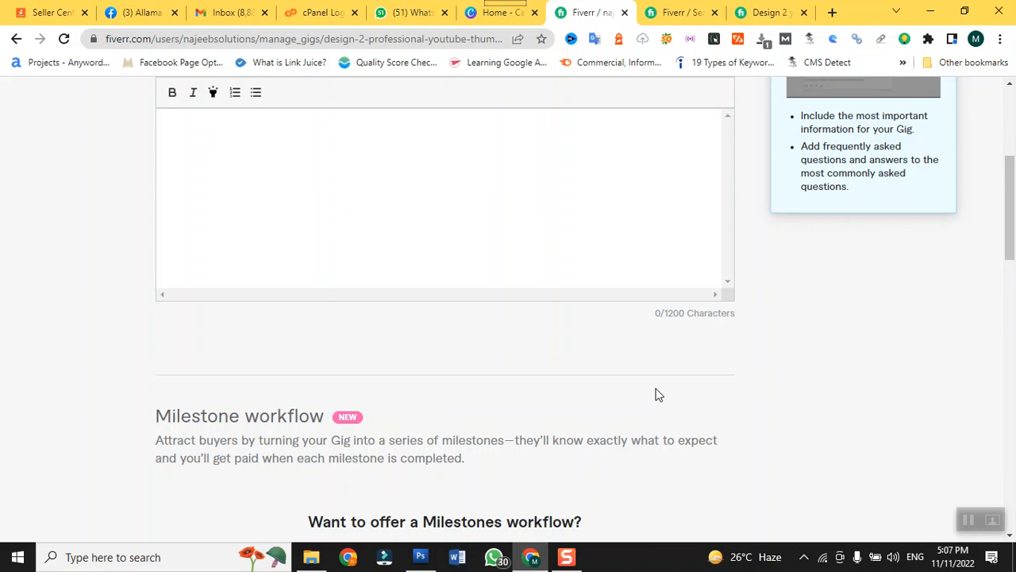
scroll(580, 317, up, 4)
scroll(564, 322, down, 2)
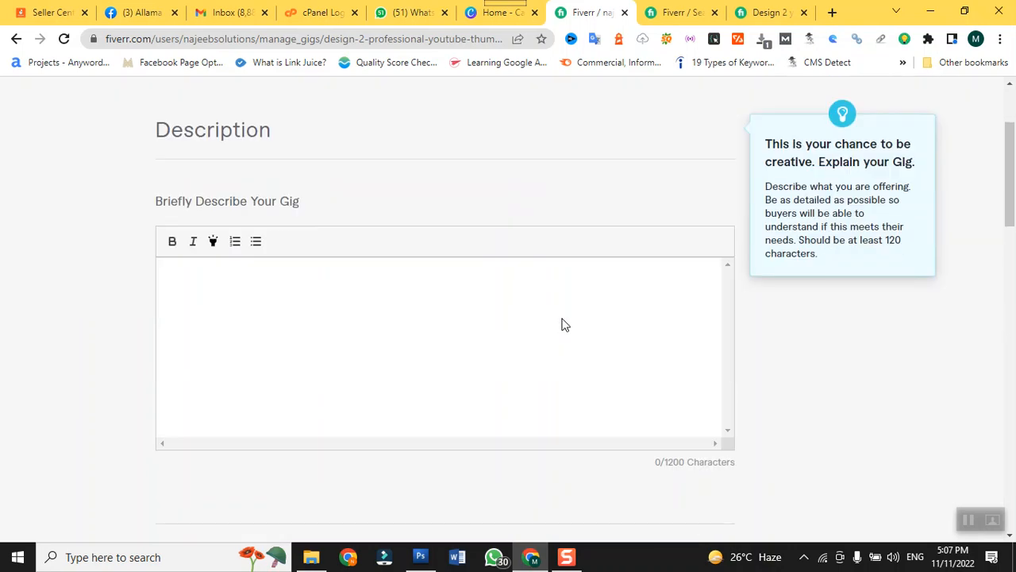
click(762, 13)
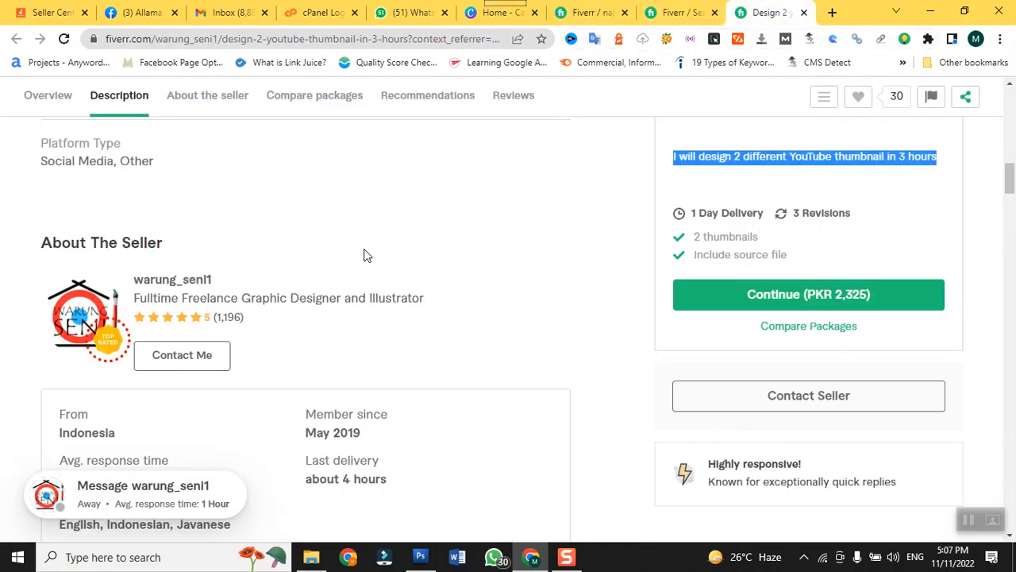
scroll(377, 325, down, 5)
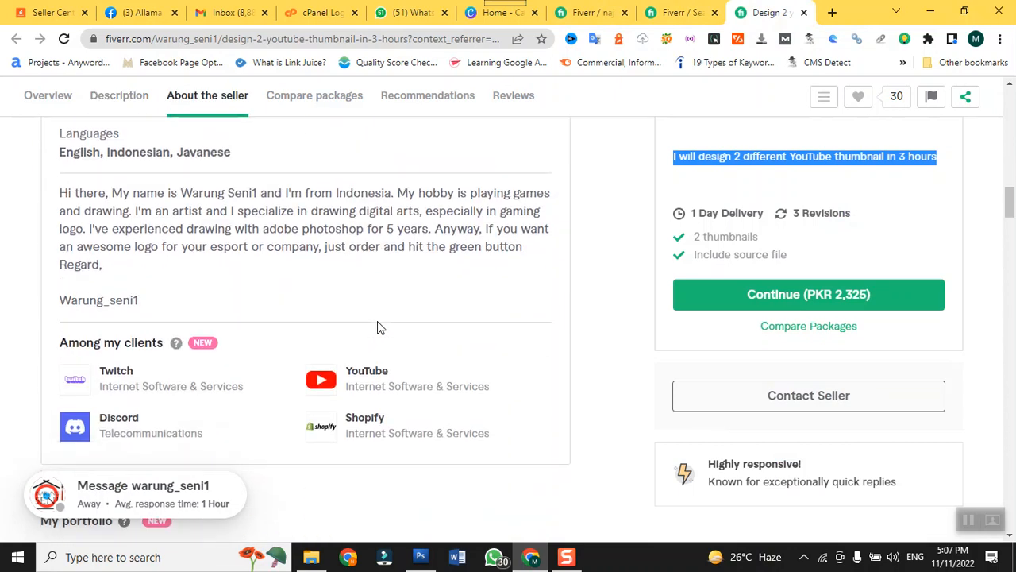
scroll(377, 321, up, 10)
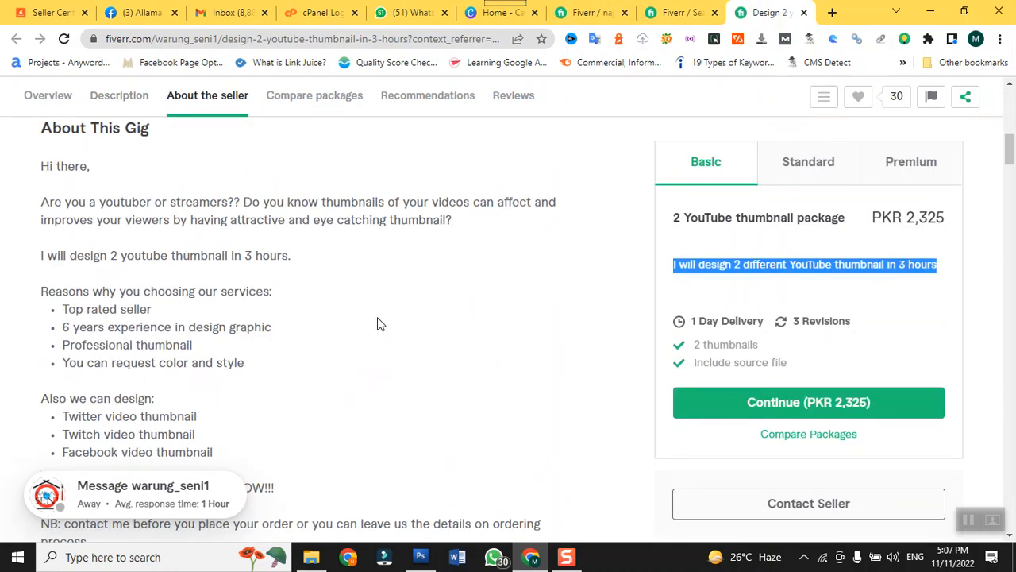
scroll(379, 324, up, 1)
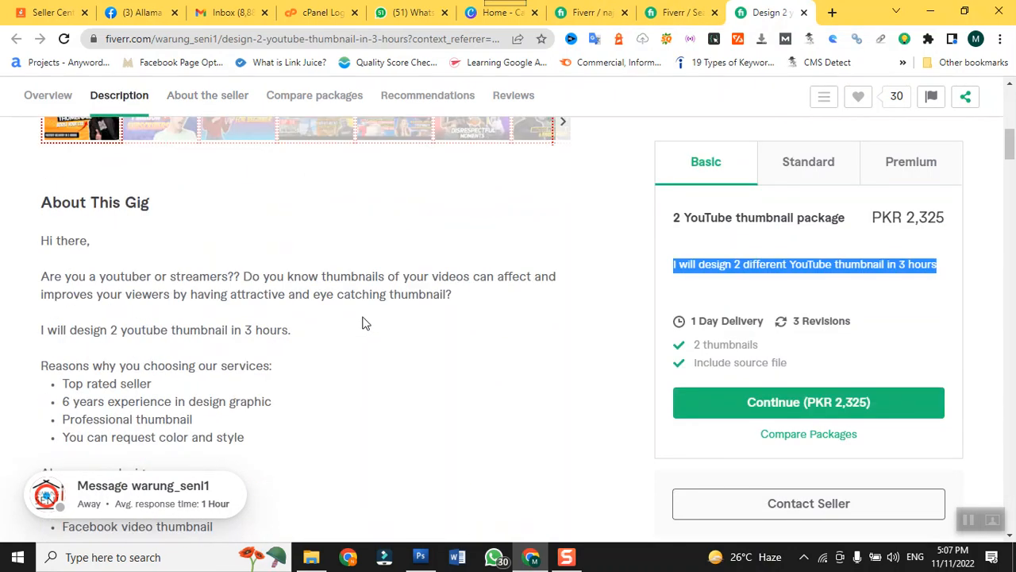
click(45, 243)
drag(45, 243, 391, 511)
key(ctrl+c)
scroll(381, 477, down, 3)
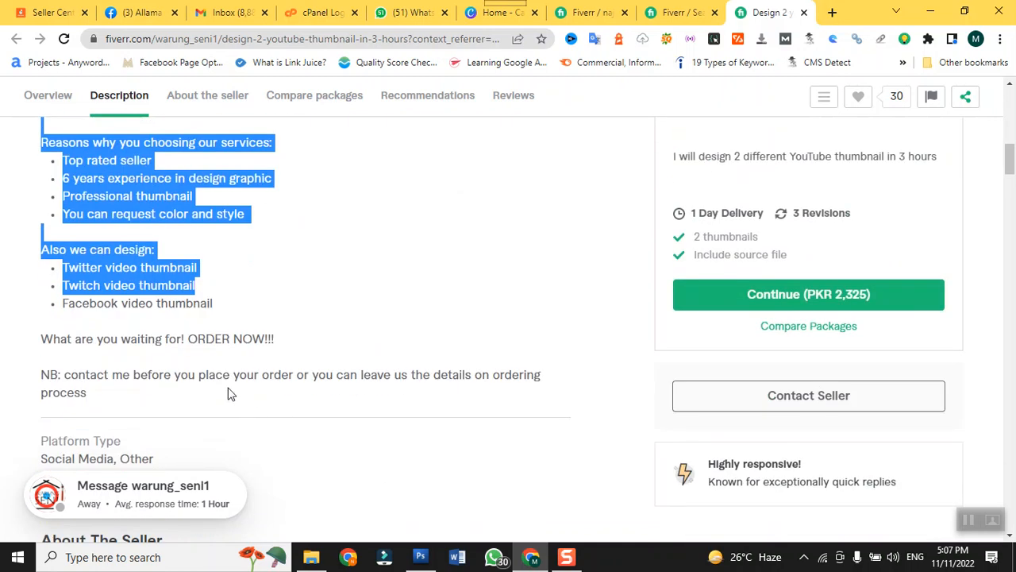
shift+click(119, 401)
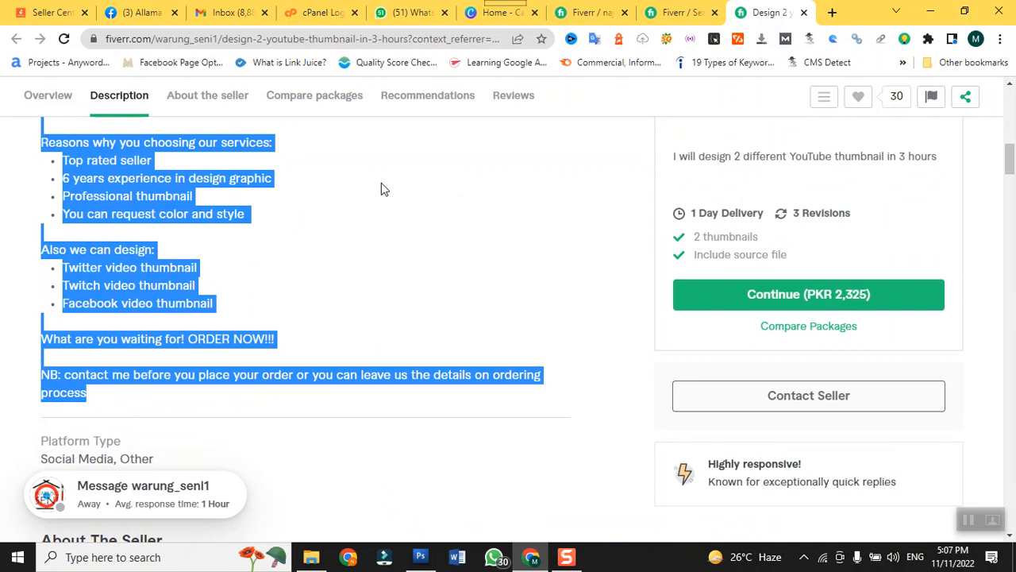
Paste the copied competitor text into the new gig's description.
click(591, 12)
click(194, 308)
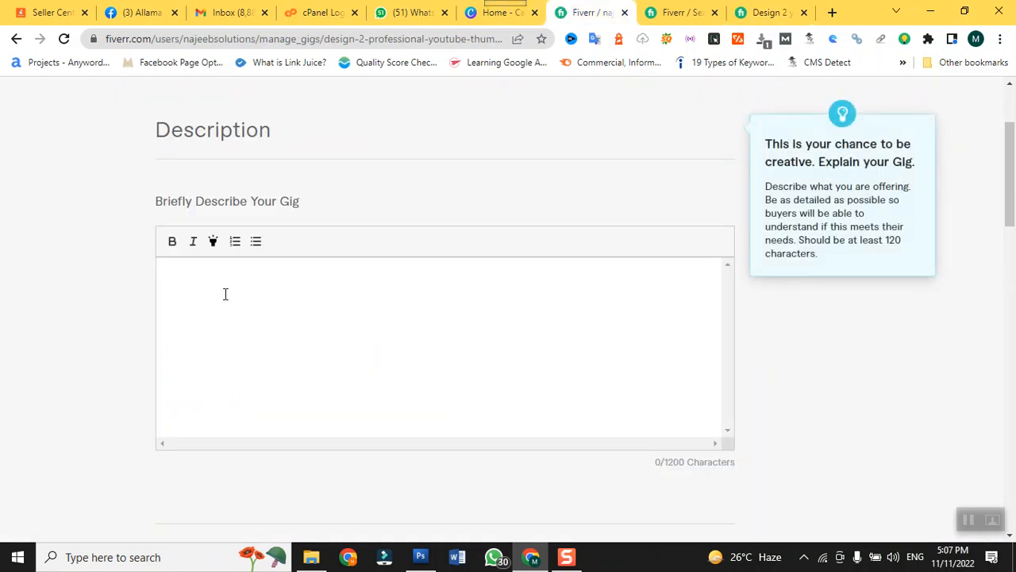
key(ctrl+v)
Read through the pasted gig description, including the reasons, the additional thumbnail types and the closing note.
scroll(269, 347, up, 5)
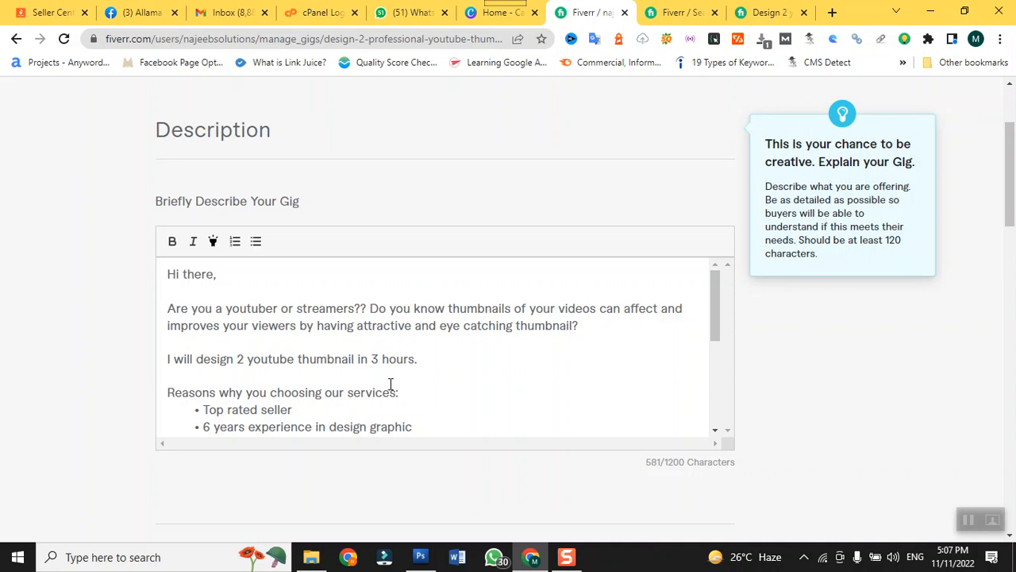
scroll(332, 386, down, 2)
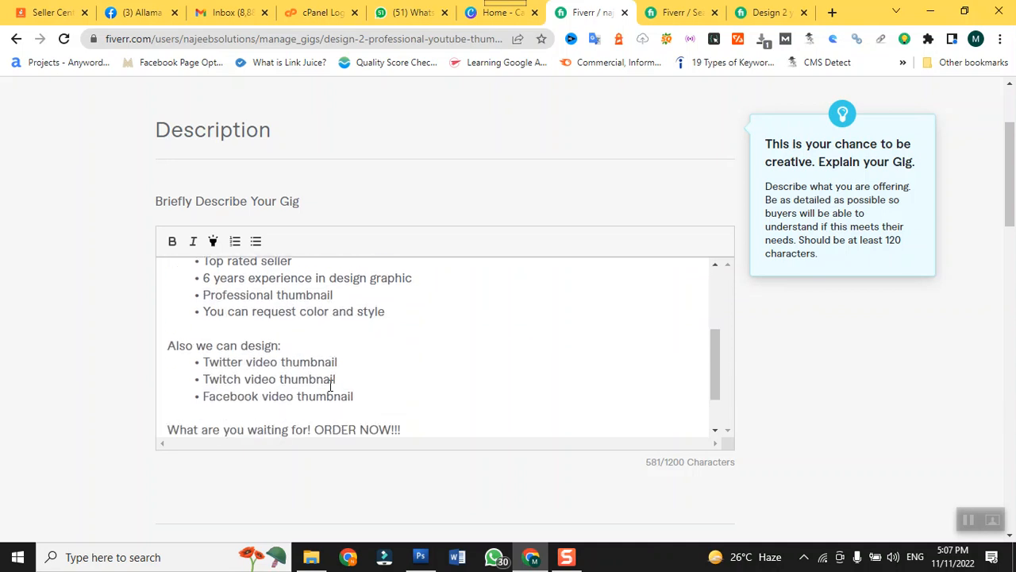
scroll(332, 387, up, 1)
scroll(331, 386, down, 1)
scroll(386, 358, up, 3)
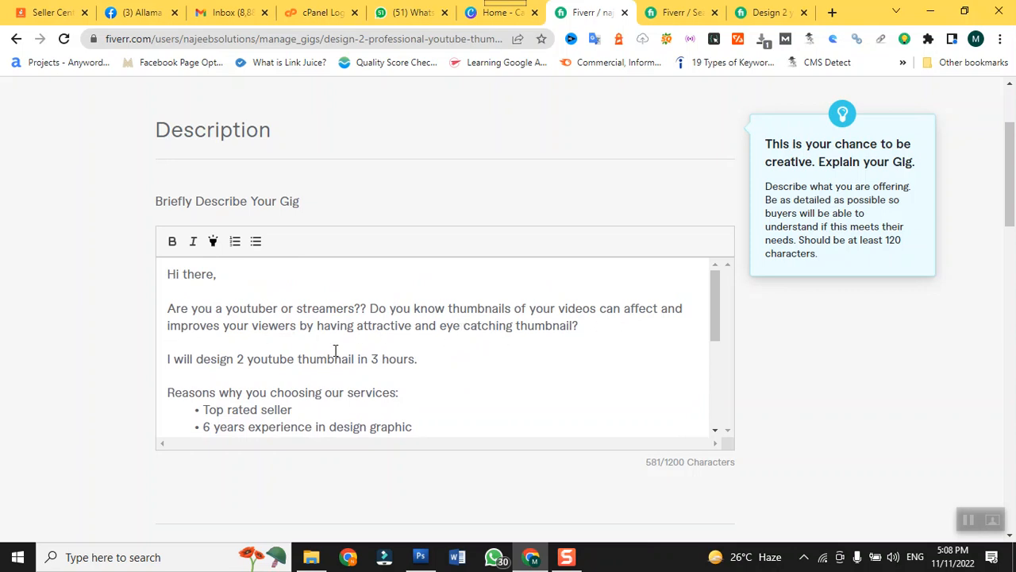
scroll(265, 367, up, 2)
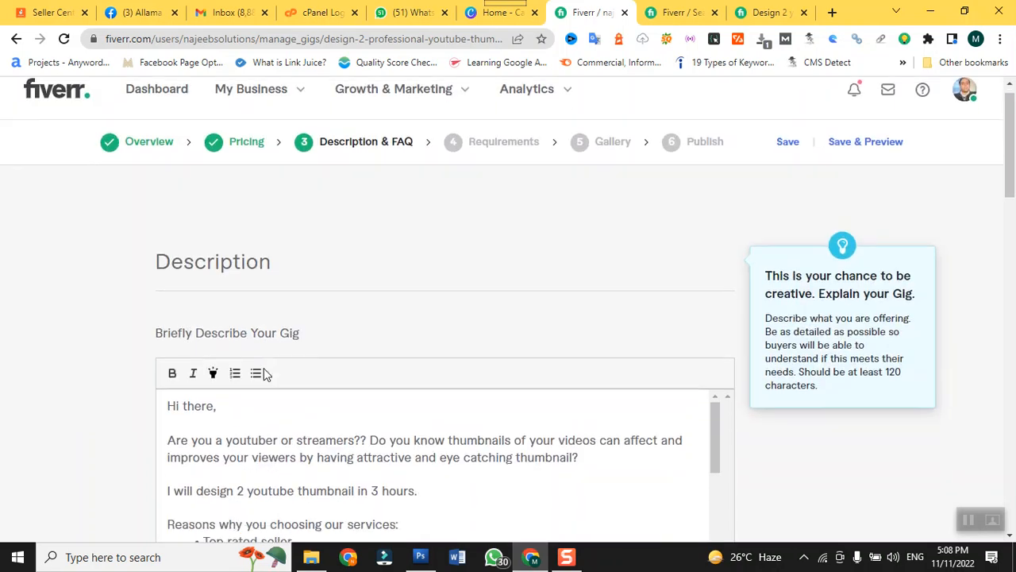
scroll(264, 368, down, 1)
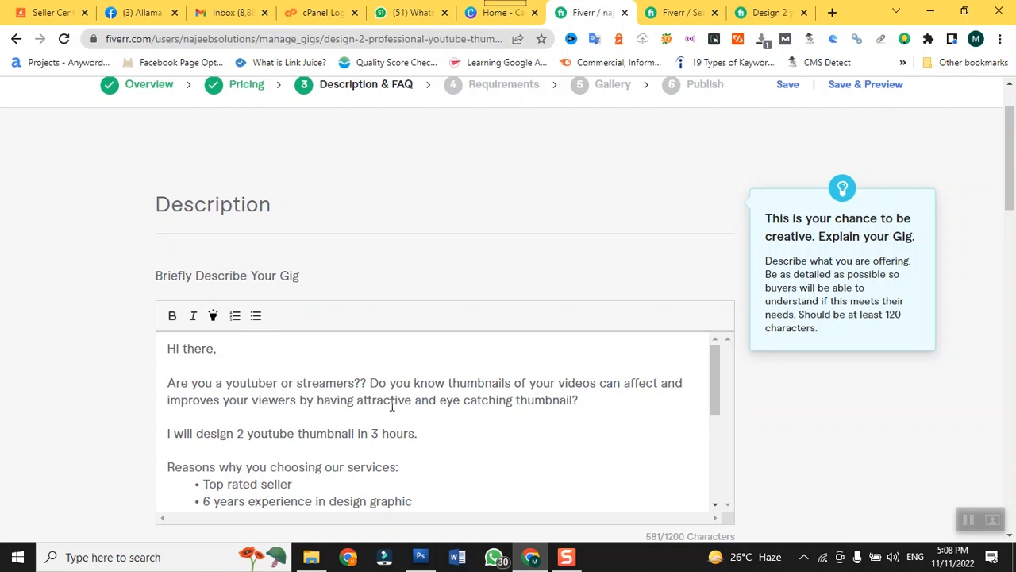
scroll(393, 406, down, 3)
scroll(391, 405, down, 2)
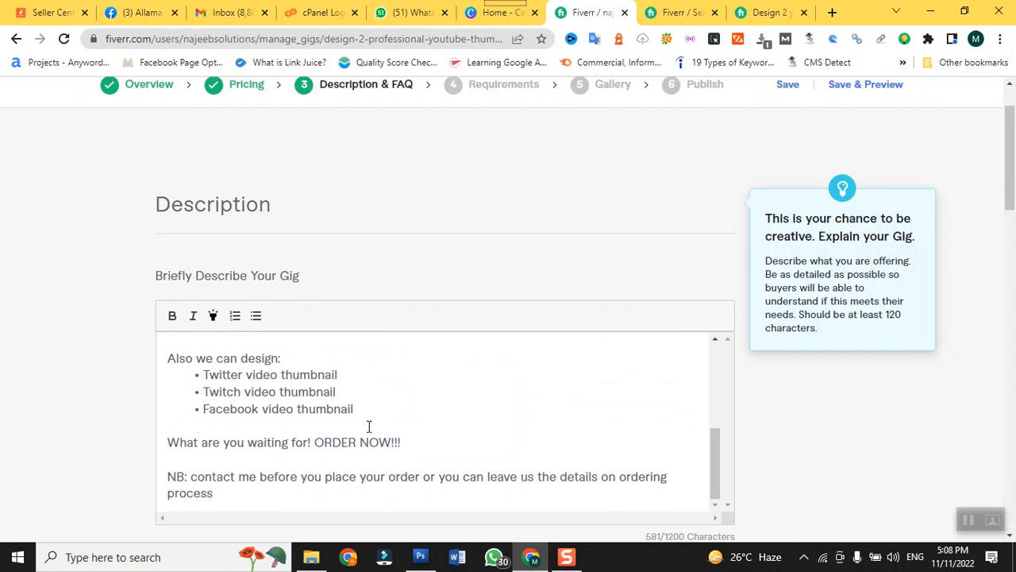
scroll(516, 465, down, 2)
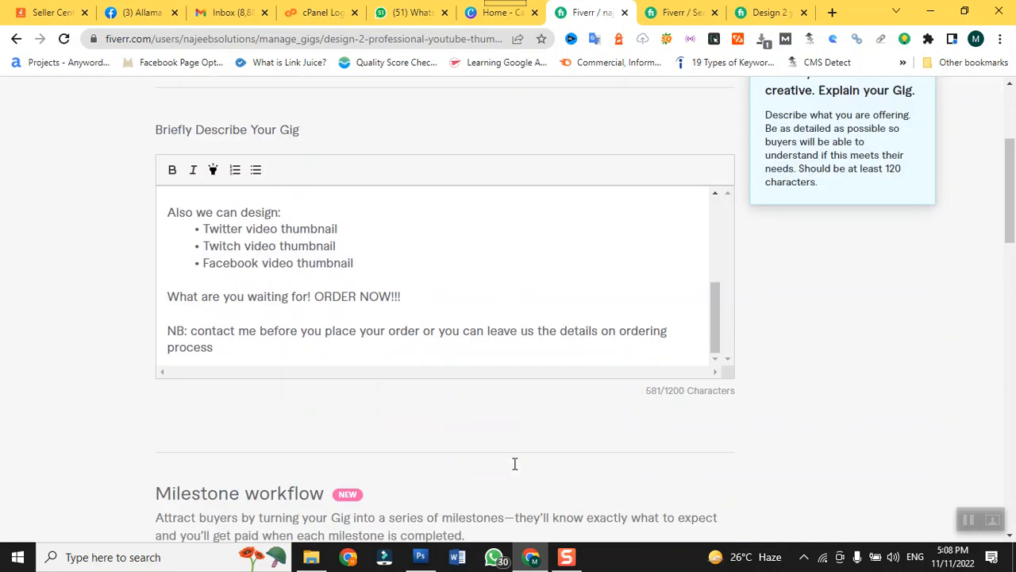
scroll(284, 268, up, 5)
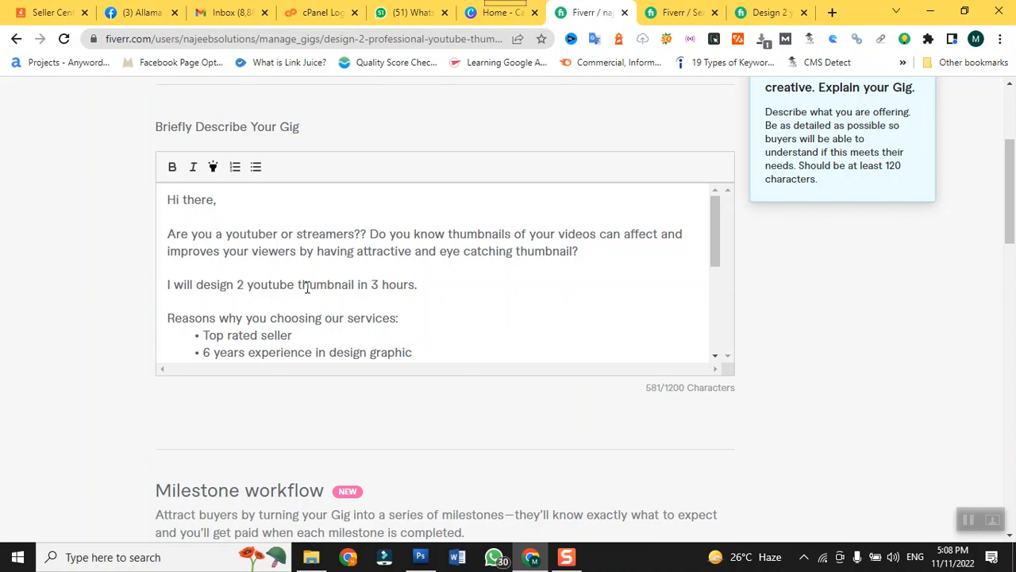
Change the years of experience in the description's reasons list to 12 years.
scroll(304, 263, down, 2)
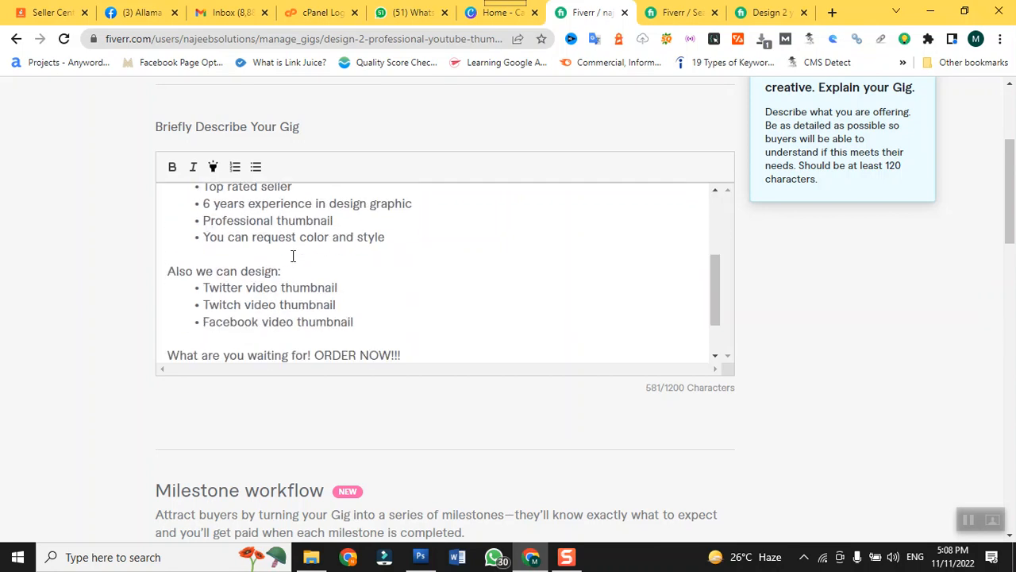
scroll(293, 256, up, 1)
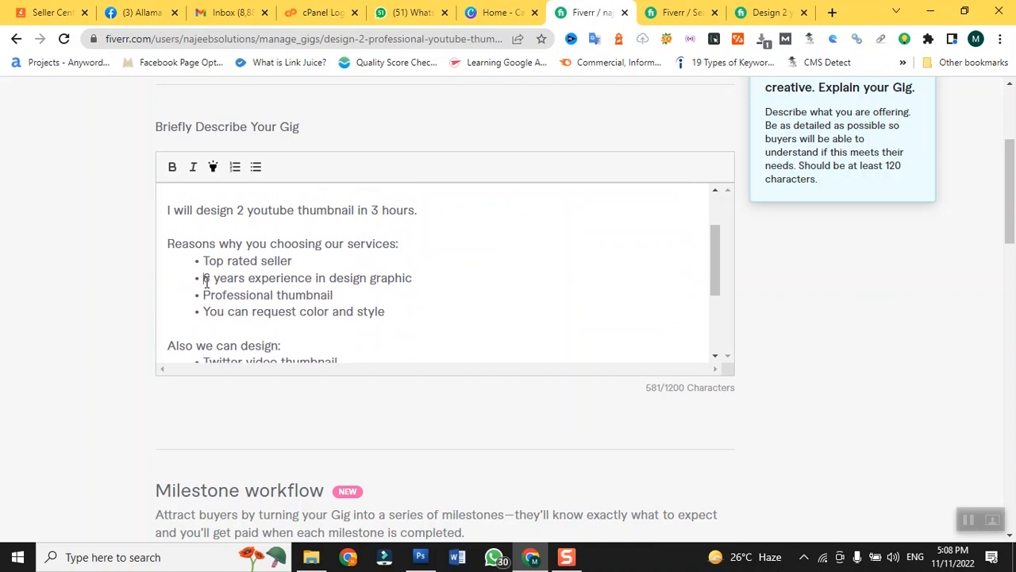
double_click(206, 280)
text(12)
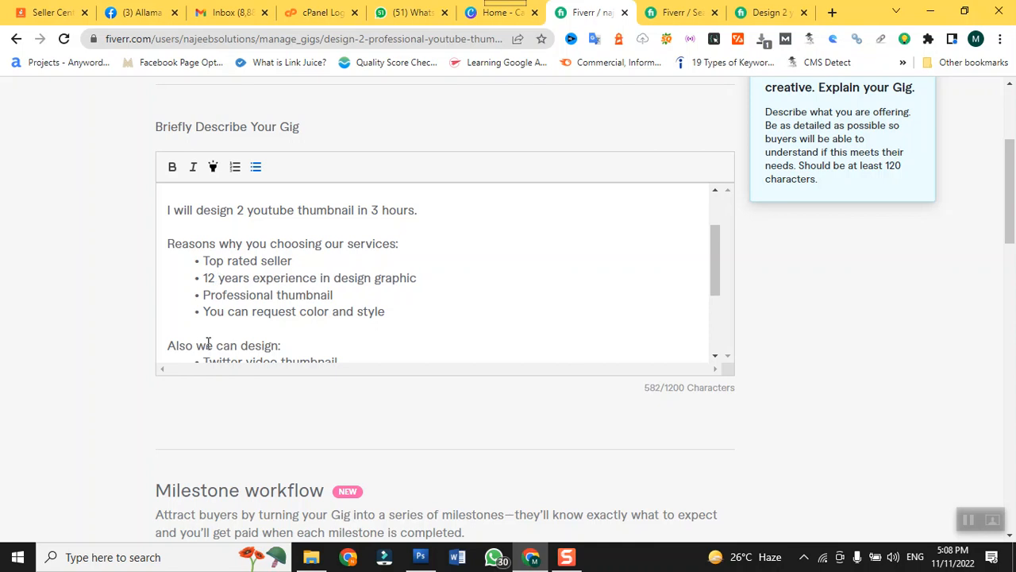
Look over the rest of the description and open a blank question-and-answer entry under Frequently Asked Questions.
scroll(354, 337, down, 1)
scroll(355, 337, down, 2)
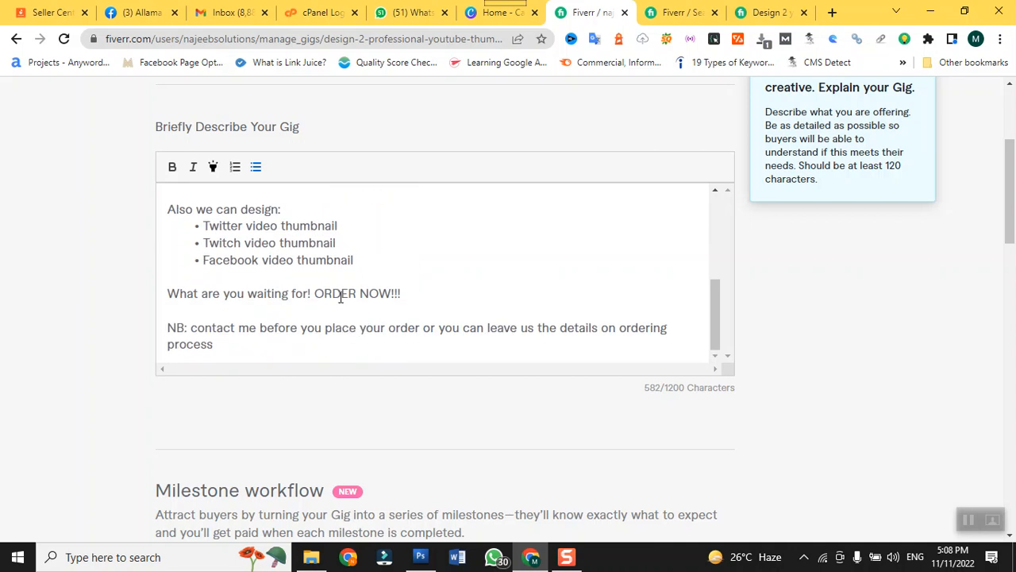
scroll(340, 294, down, 2)
scroll(343, 295, up, 5)
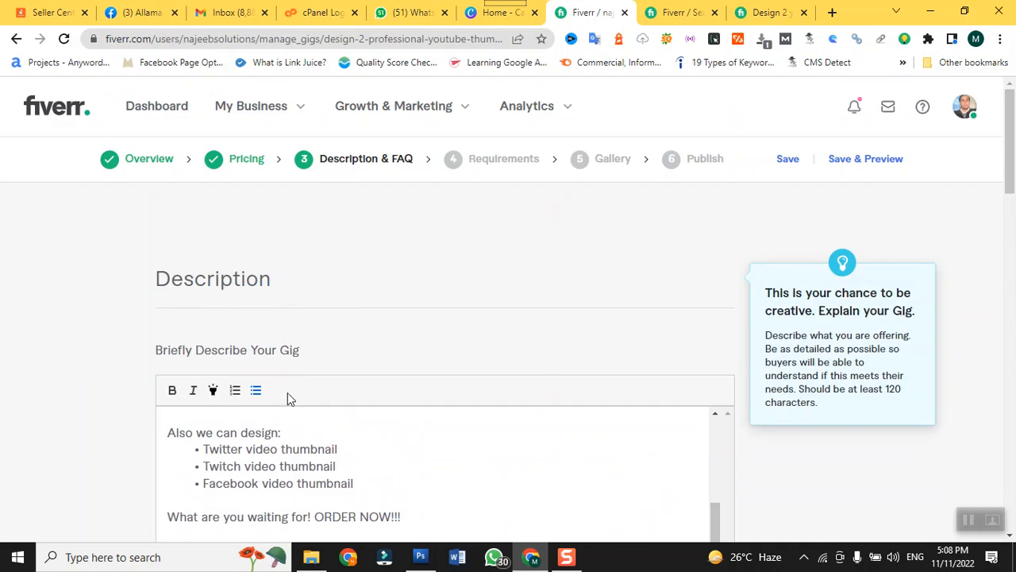
scroll(324, 486, up, 5)
scroll(324, 496, down, 5)
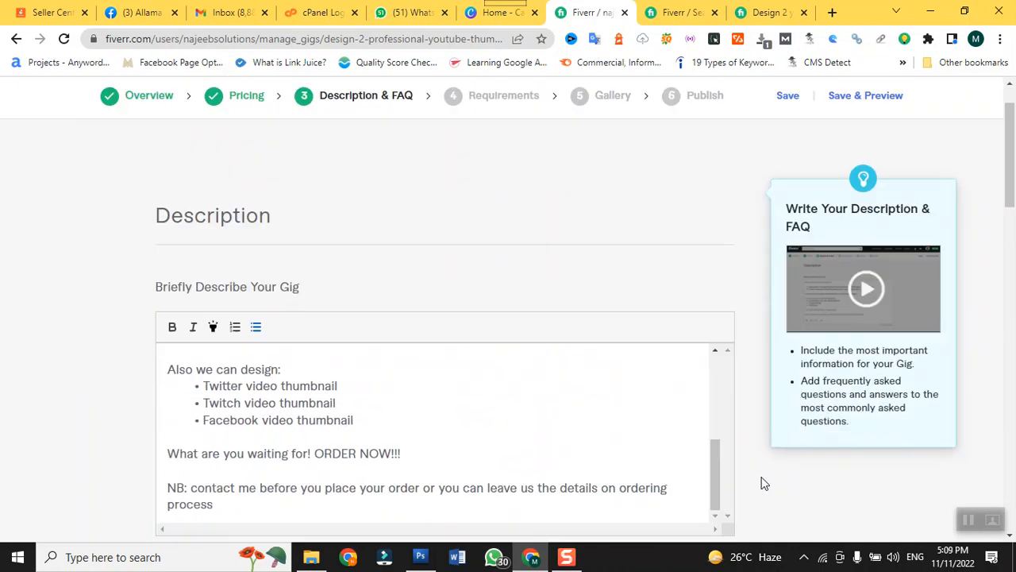
scroll(1001, 408, down, 7)
scroll(1000, 408, down, 6)
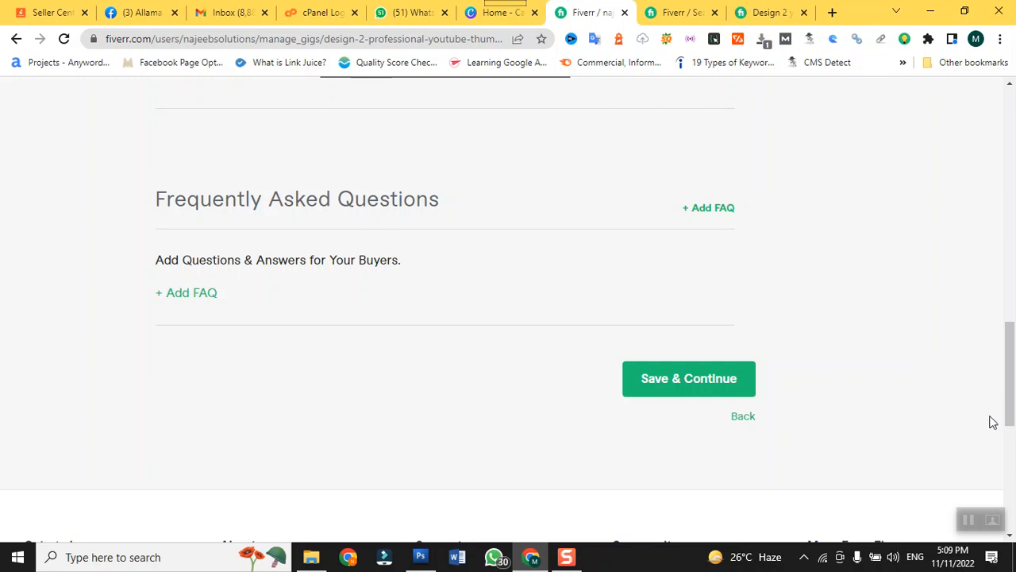
click(185, 293)
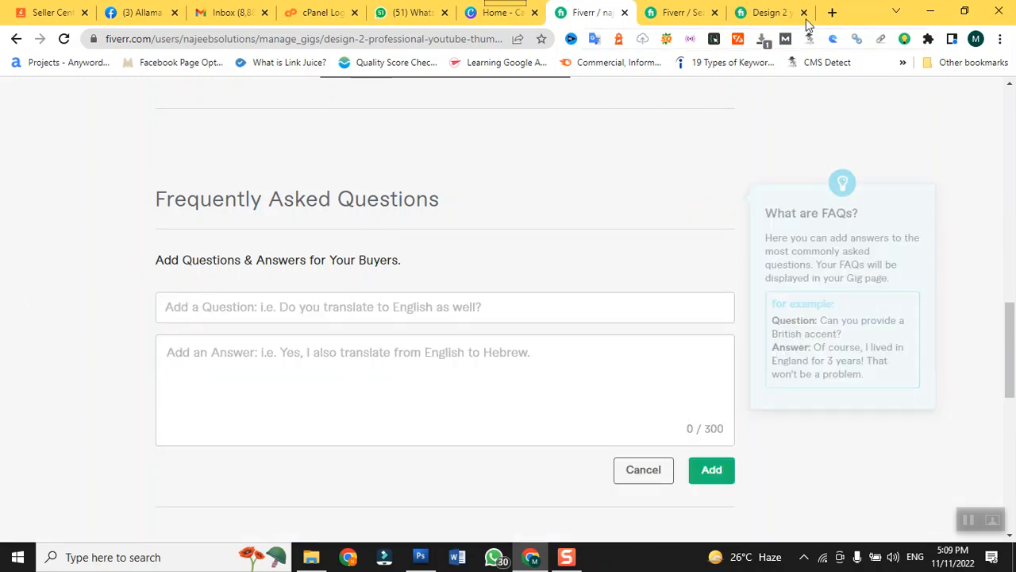
Look through the competitor's gig page for FAQs, from the seller profile and package comparison down through the buyer reviews.
click(767, 12)
scroll(364, 139, down, 7)
scroll(367, 139, down, 8)
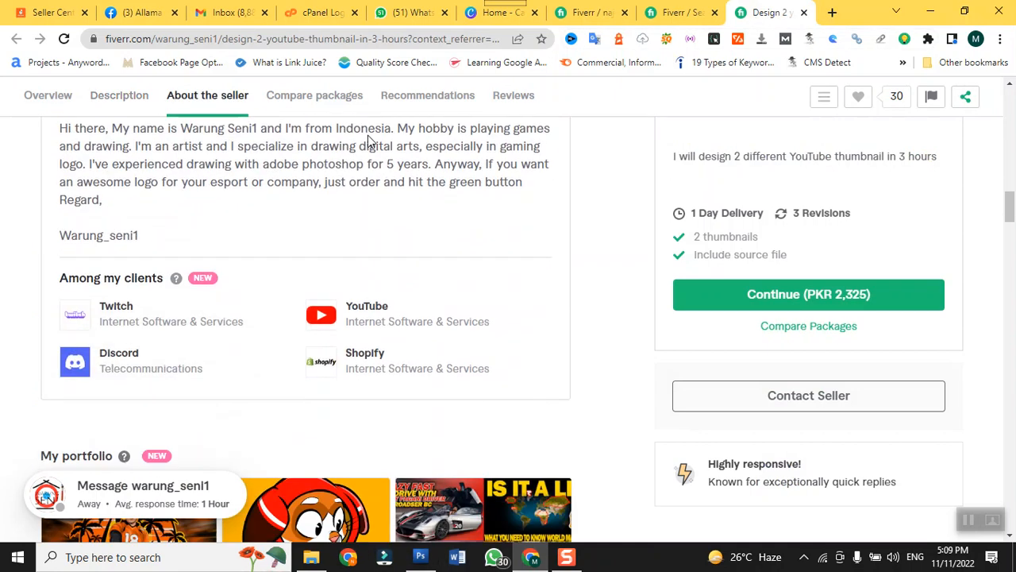
scroll(368, 140, down, 5)
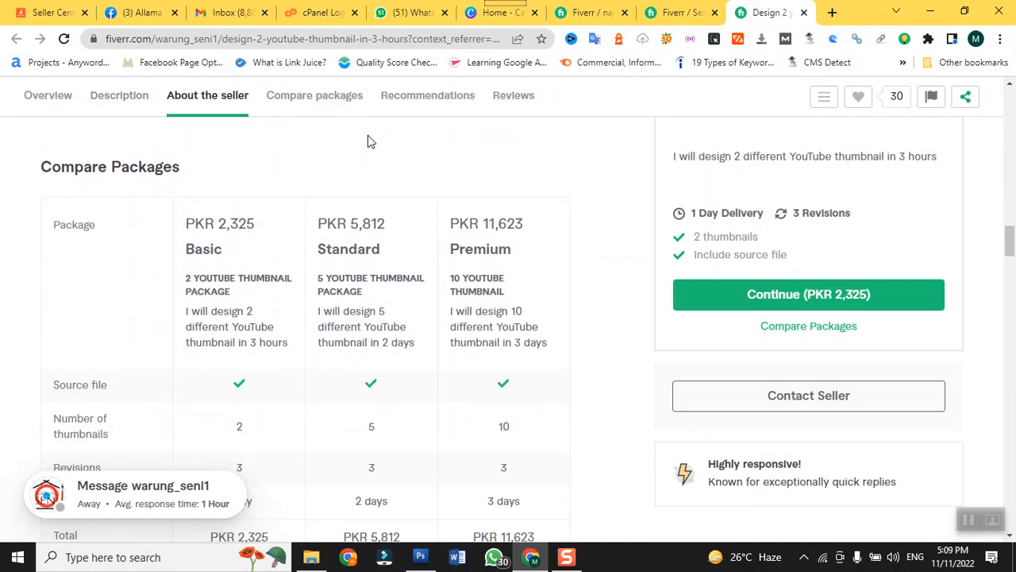
scroll(368, 141, up, 2)
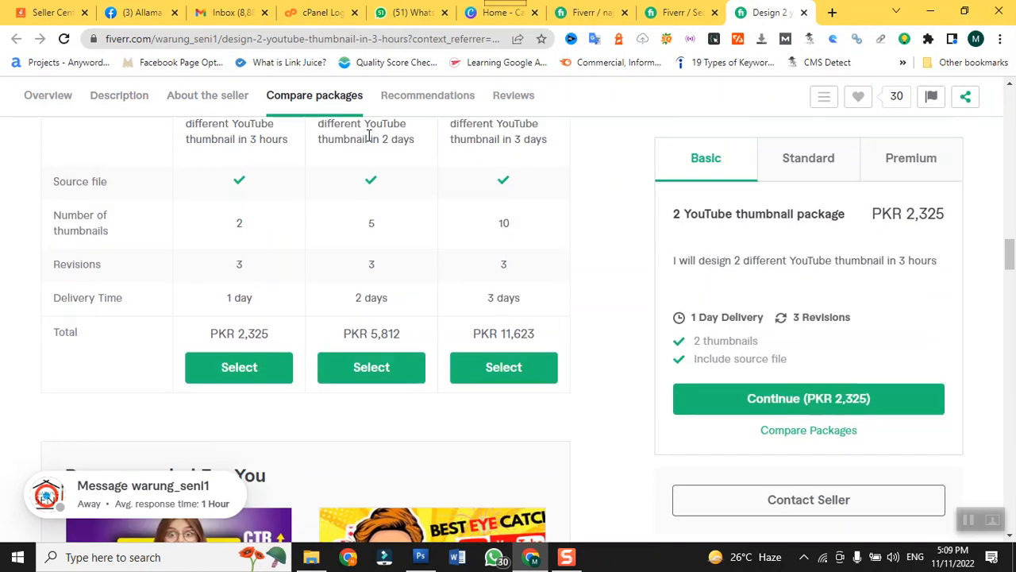
scroll(368, 141, down, 1)
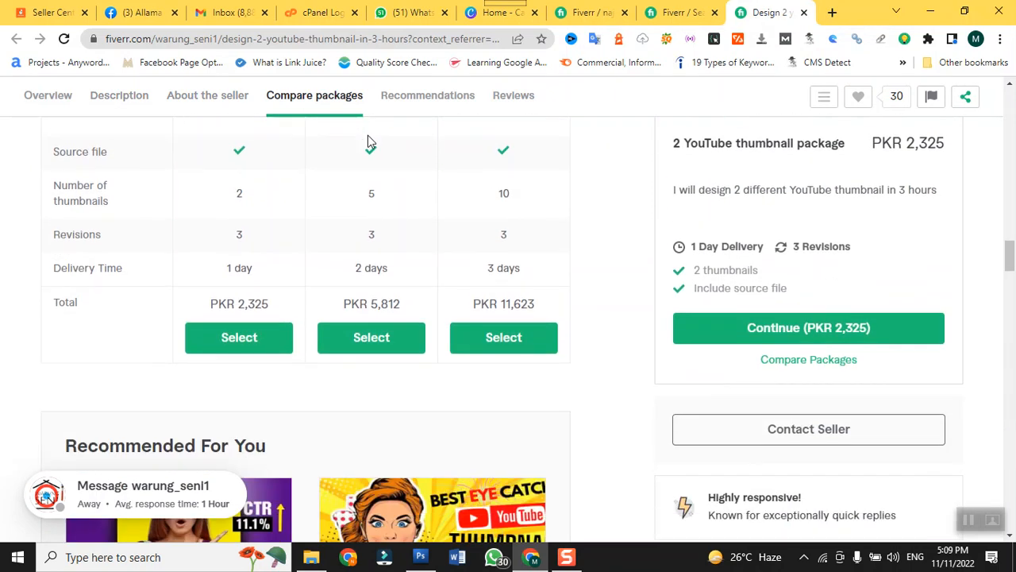
scroll(367, 141, down, 8)
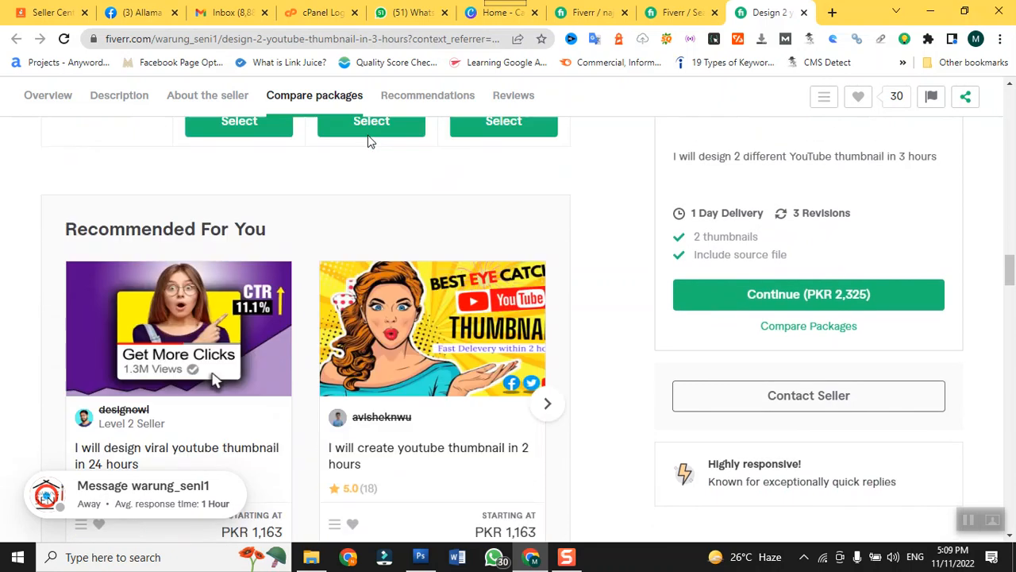
scroll(368, 140, down, 3)
scroll(368, 141, down, 2)
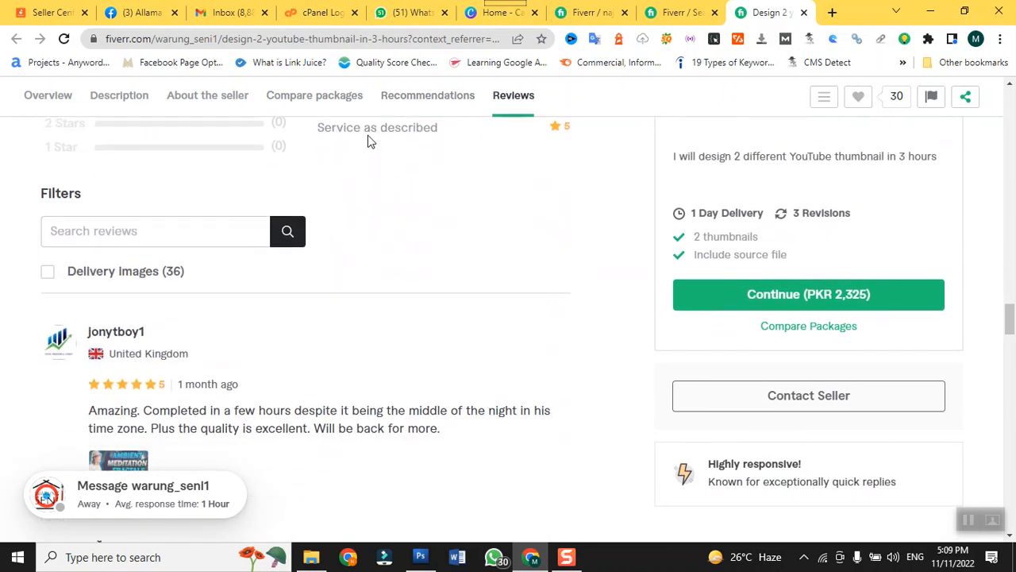
scroll(367, 141, down, 2)
scroll(368, 141, down, 4)
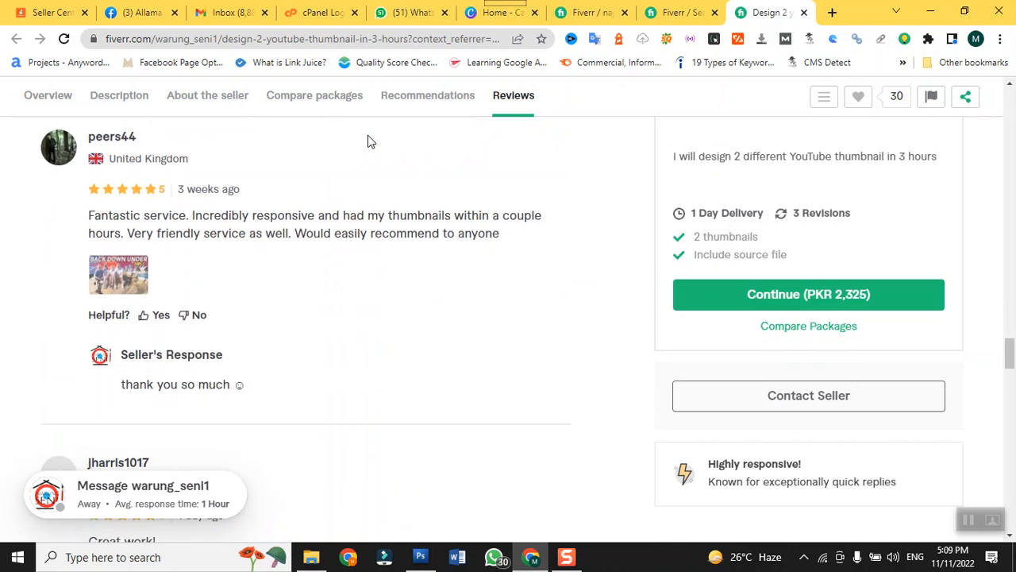
scroll(367, 140, down, 4)
scroll(367, 141, down, 2)
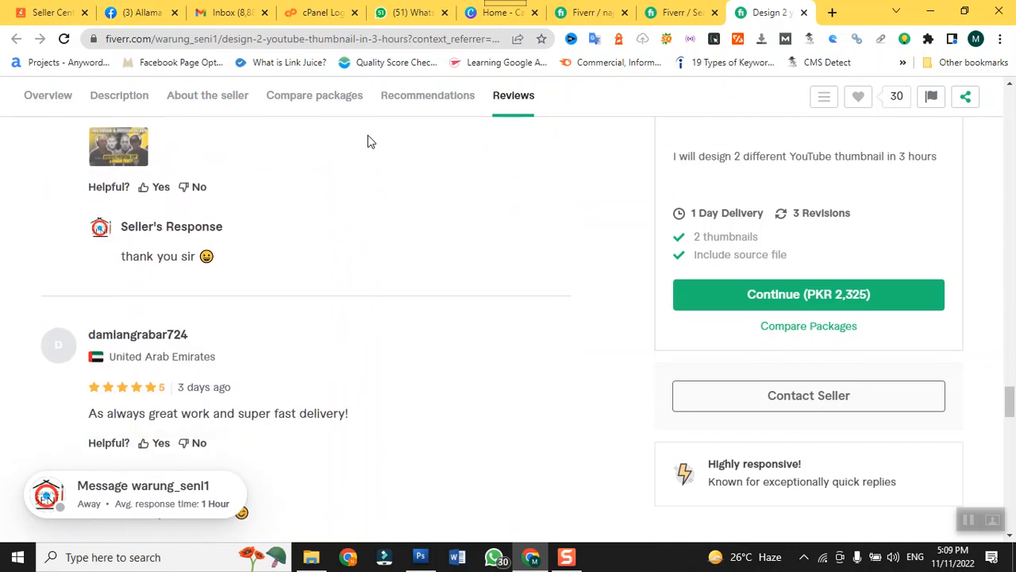
Recheck the competitor's recommendations, package comparison, portfolio, client list and seller profile for an FAQ section.
scroll(368, 142, up, 10)
scroll(368, 139, up, 9)
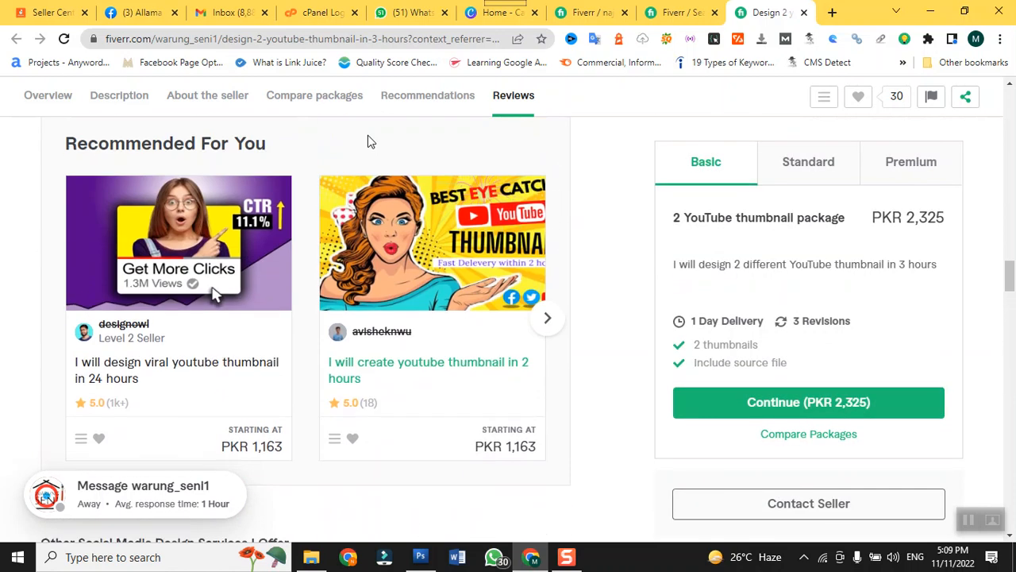
scroll(368, 139, up, 4)
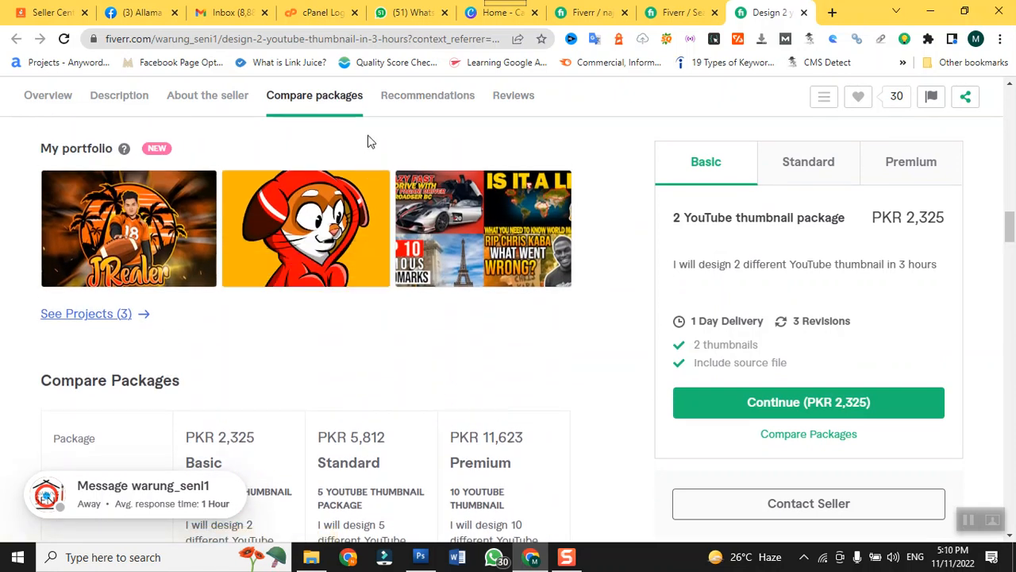
scroll(368, 142, up, 3)
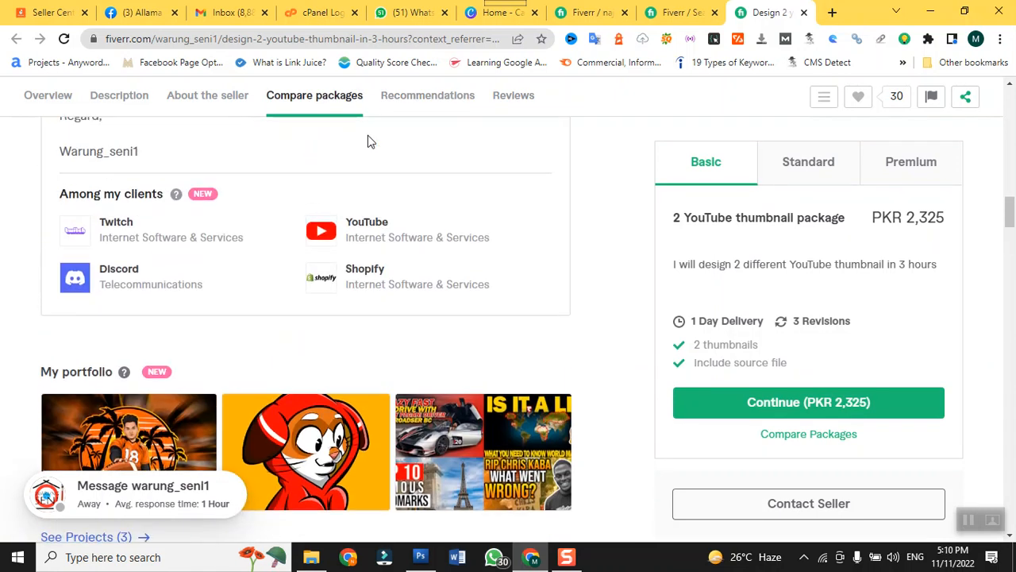
scroll(202, 344, down, 4)
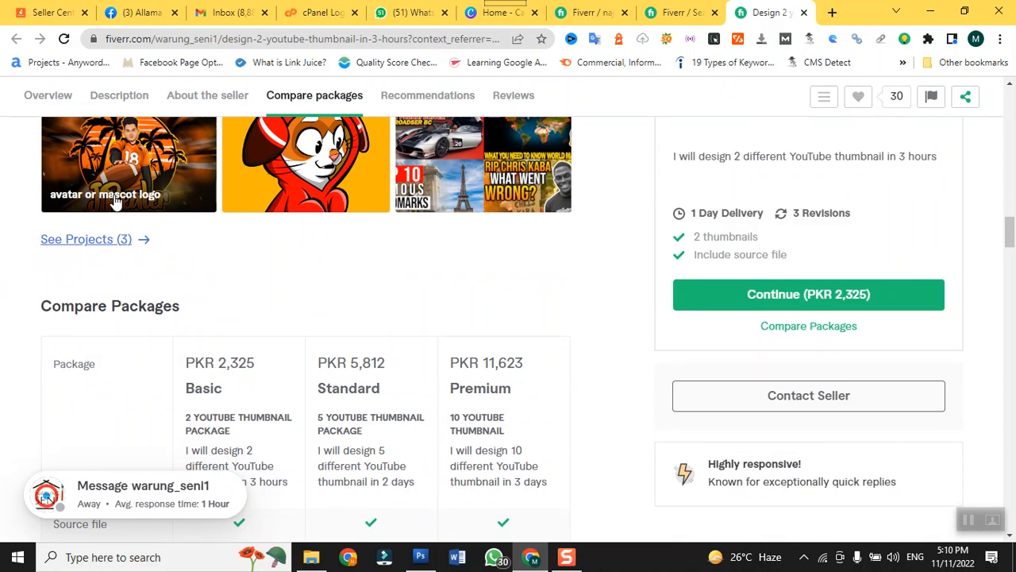
scroll(115, 202, up, 3)
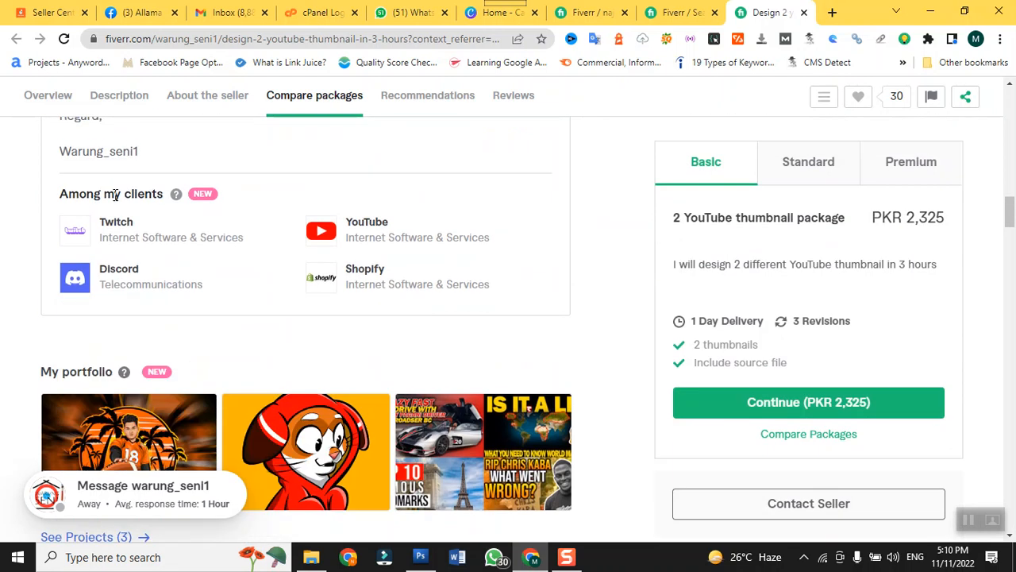
scroll(115, 198, up, 4)
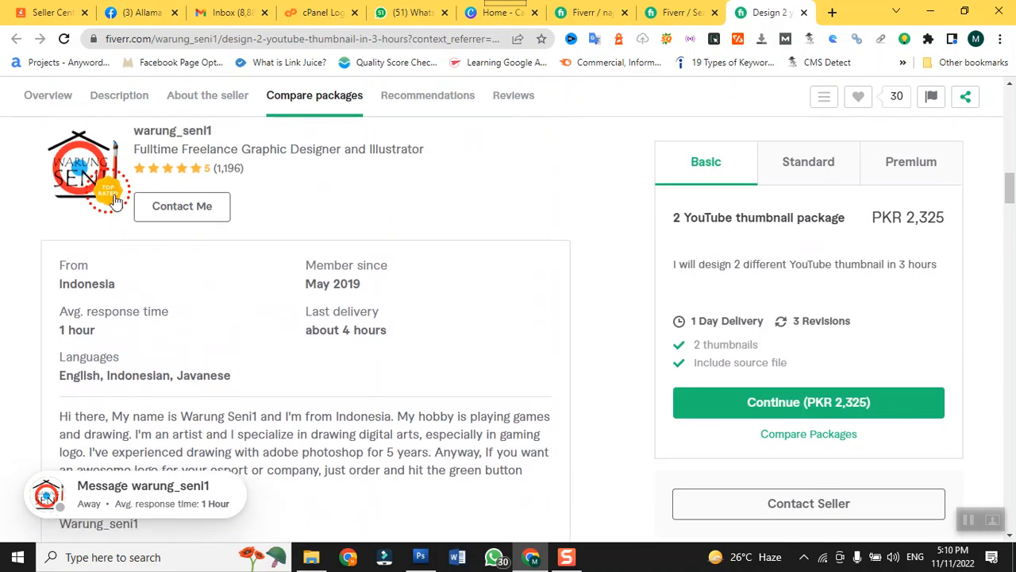
scroll(177, 262, up, 2)
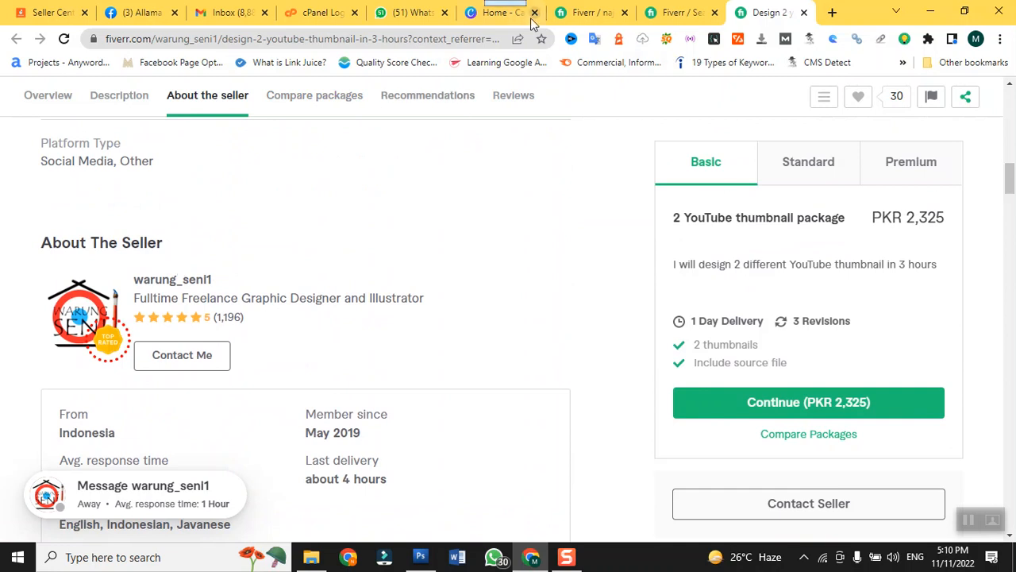
Duplicate the browser tab with the gig editor, and move the original tab into its own maximised window.
click(576, 18)
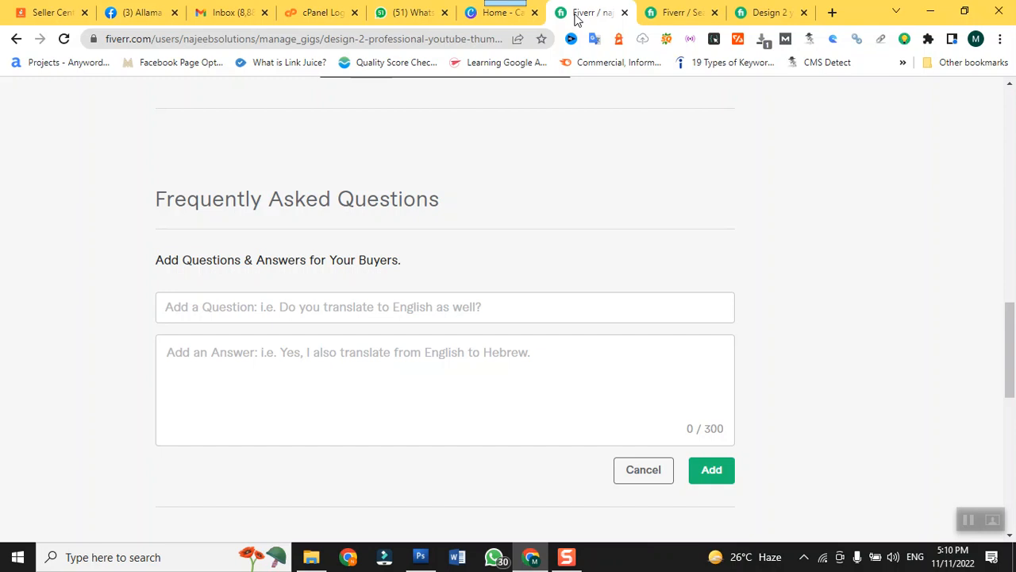
right_click(577, 17)
click(601, 121)
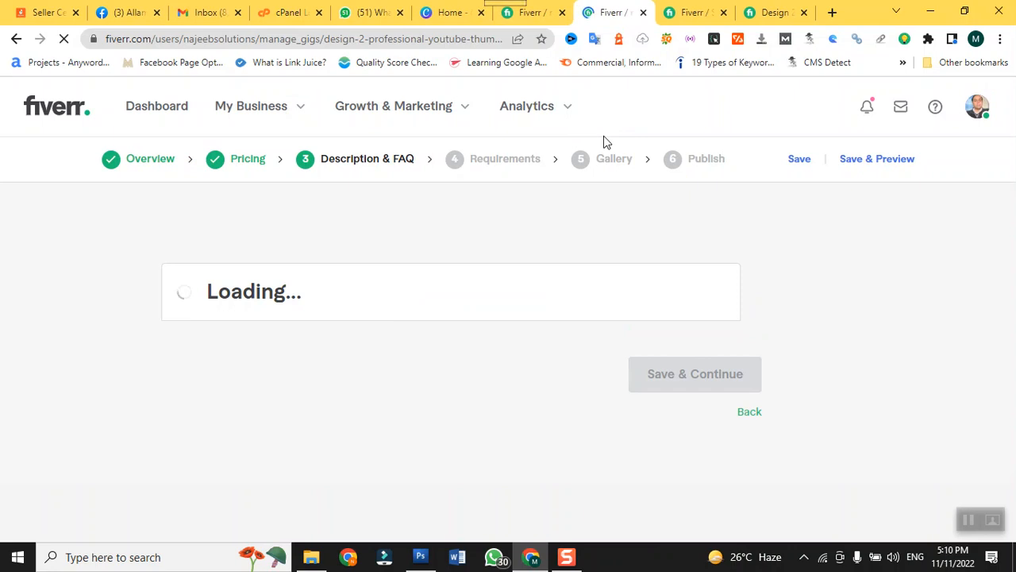
scroll(229, 114, down, 10)
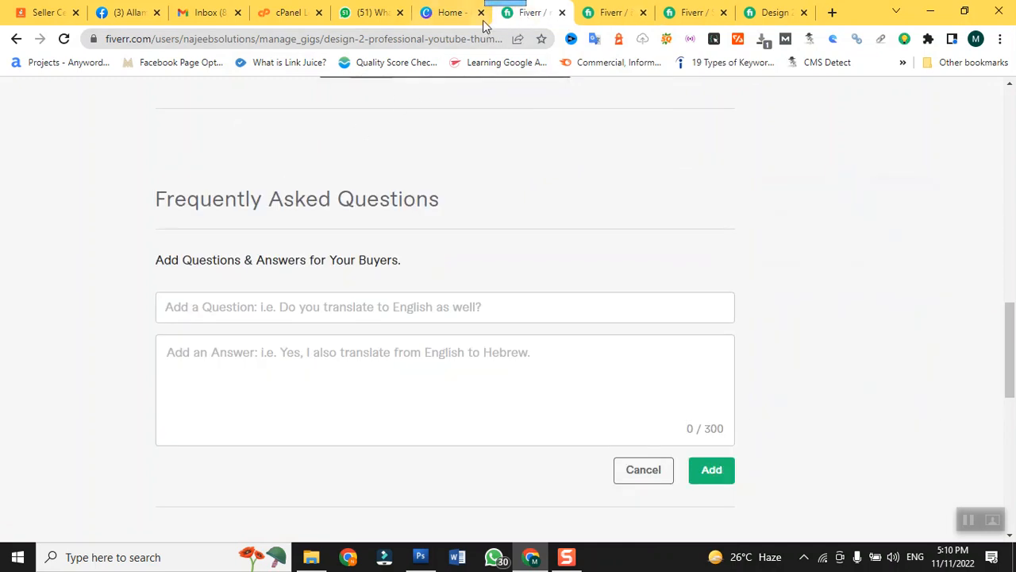
drag(515, 19, 559, 216)
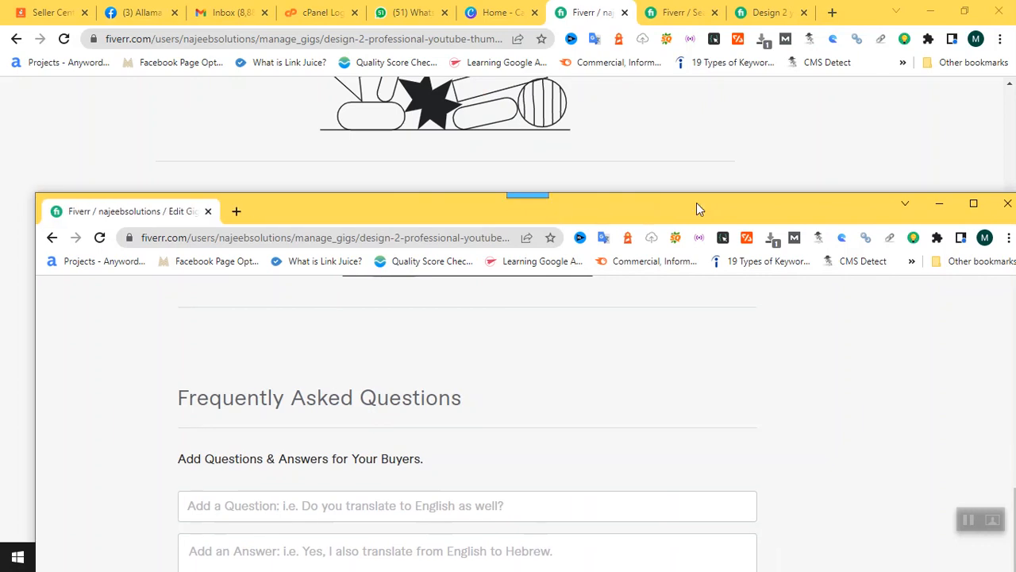
click(973, 207)
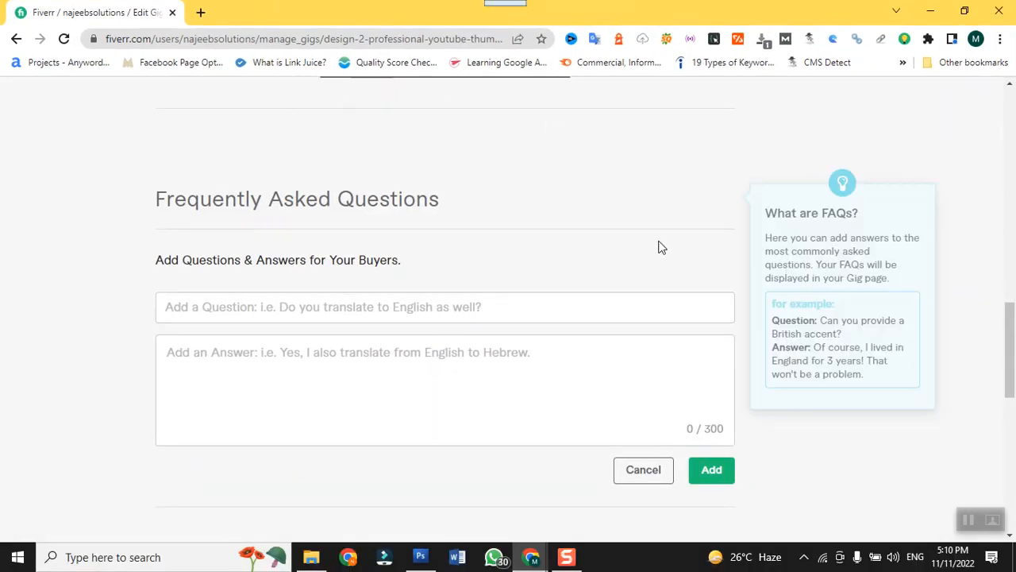
Open the account's Gigs management page in the separate window.
scroll(662, 239, up, 15)
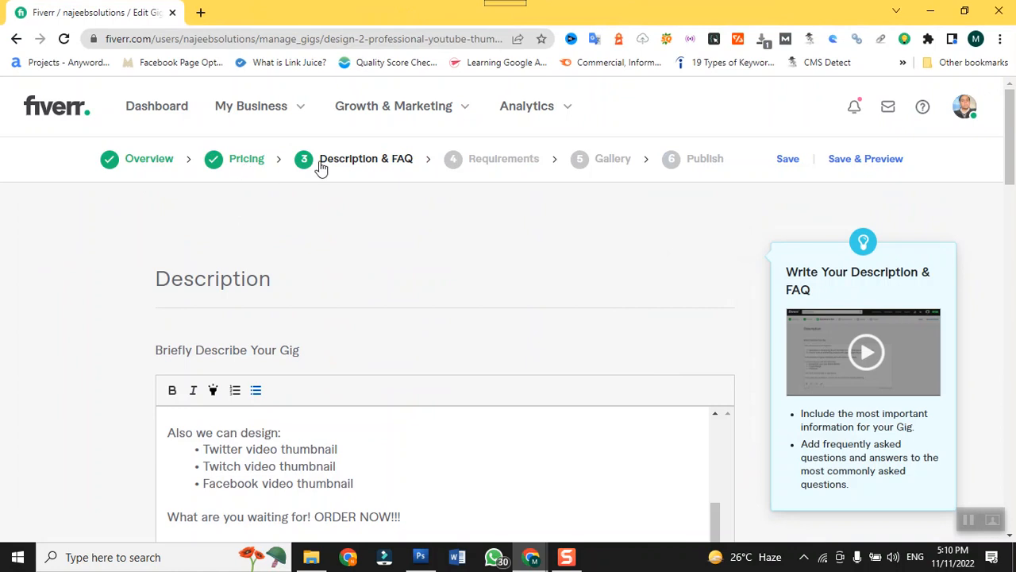
click(243, 116)
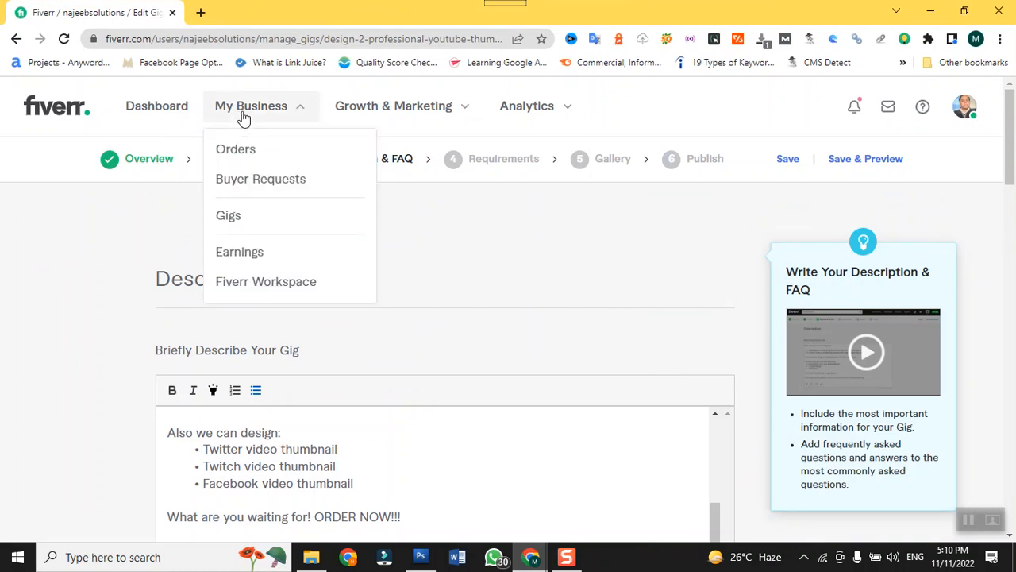
click(238, 215)
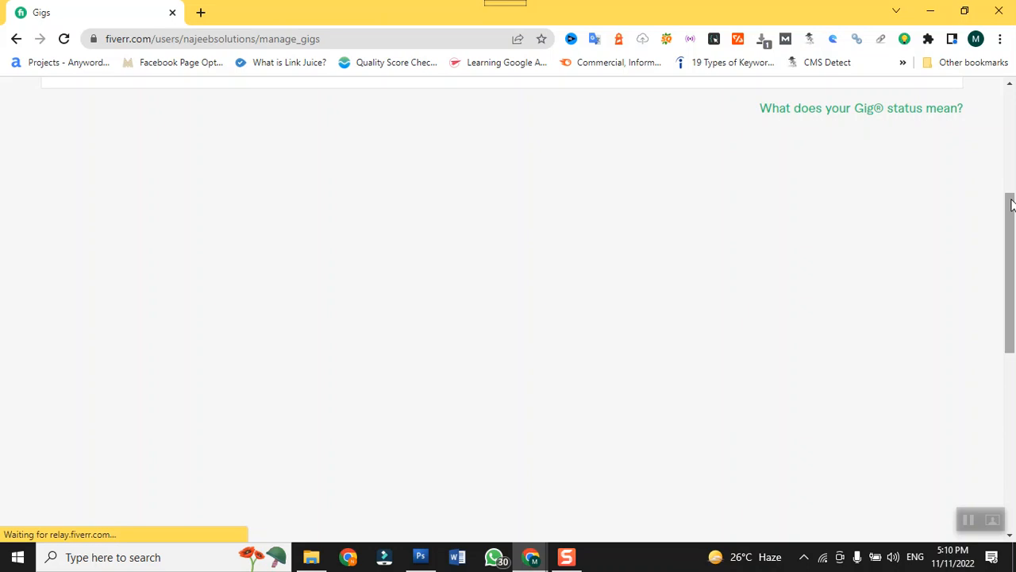
scroll(1011, 205, down, 7)
scroll(1011, 205, up, 11)
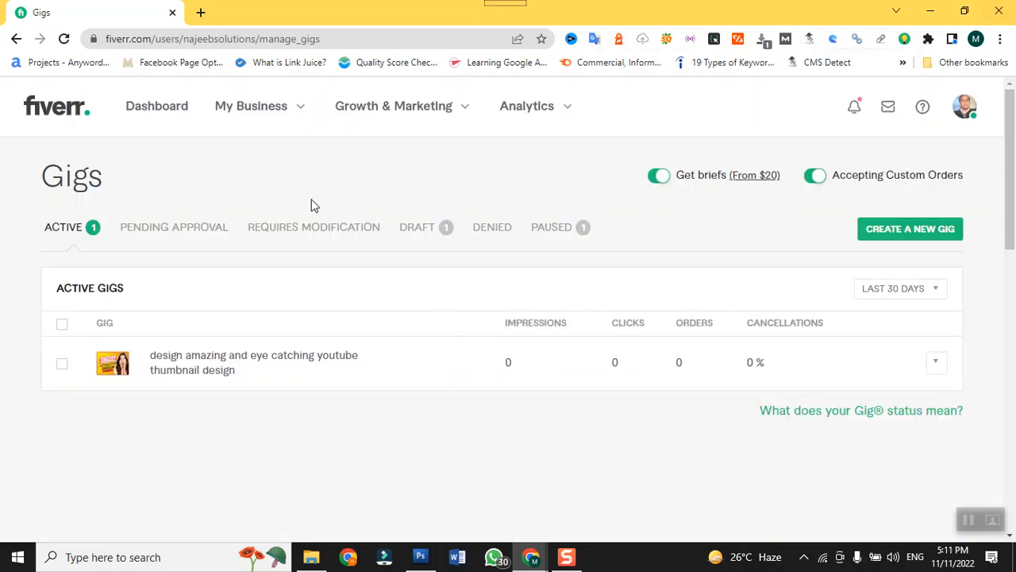
Expand the active gig "design amazing and eye catching youtube thumbnail design" and check its status, queue settings and reviews.
click(171, 379)
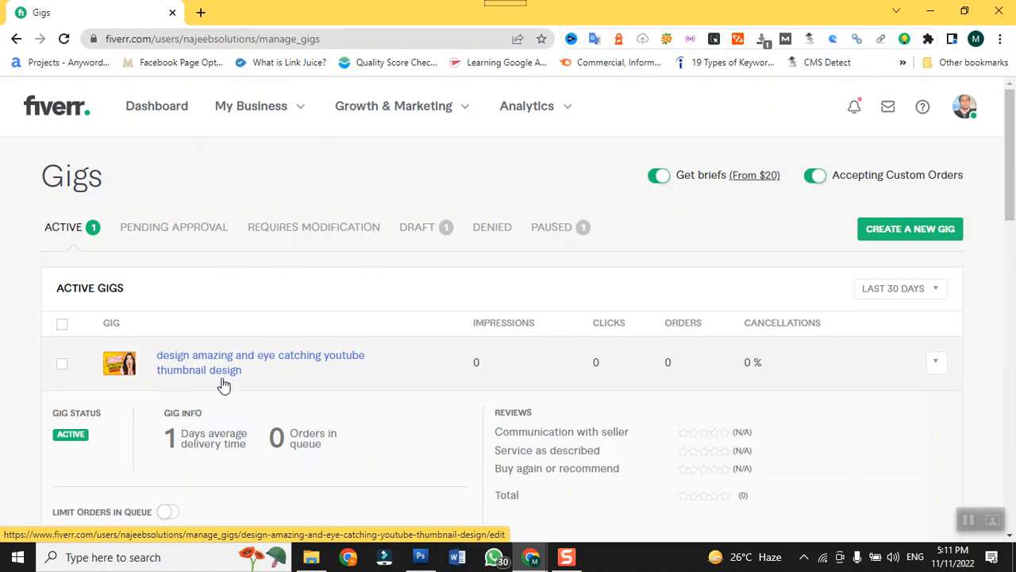
scroll(495, 384, down, 2)
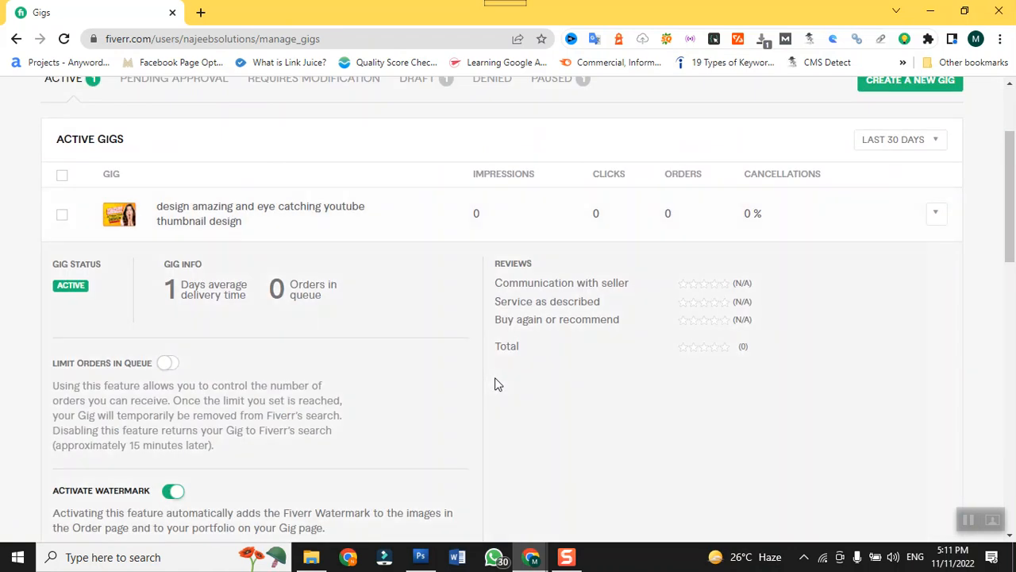
scroll(494, 385, up, 2)
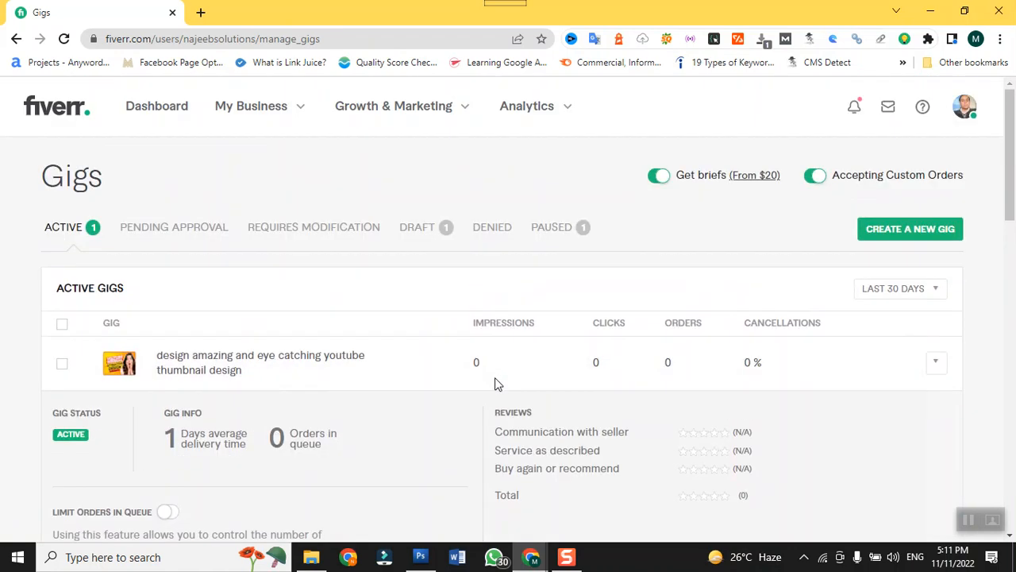
Open the active gig "design amazing and eye catching youtube thumbnail design" for editing and check its title, category and search tags.
click(936, 365)
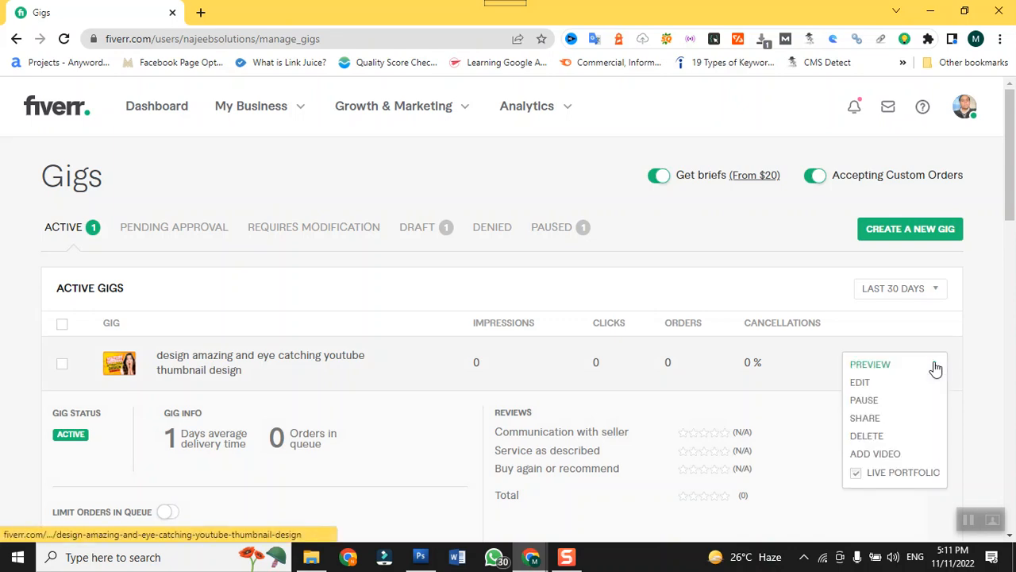
click(866, 386)
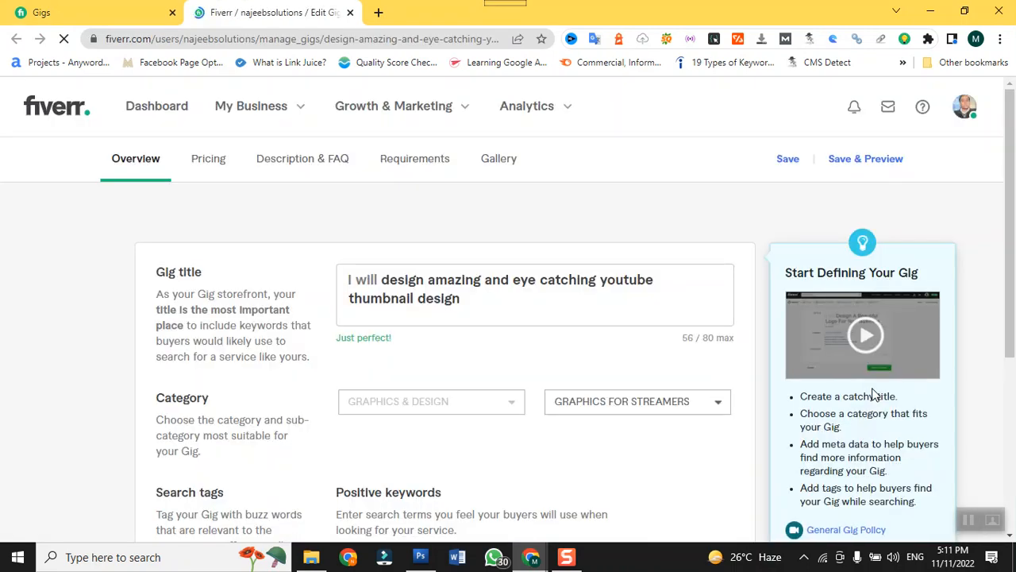
scroll(452, 440, down, 3)
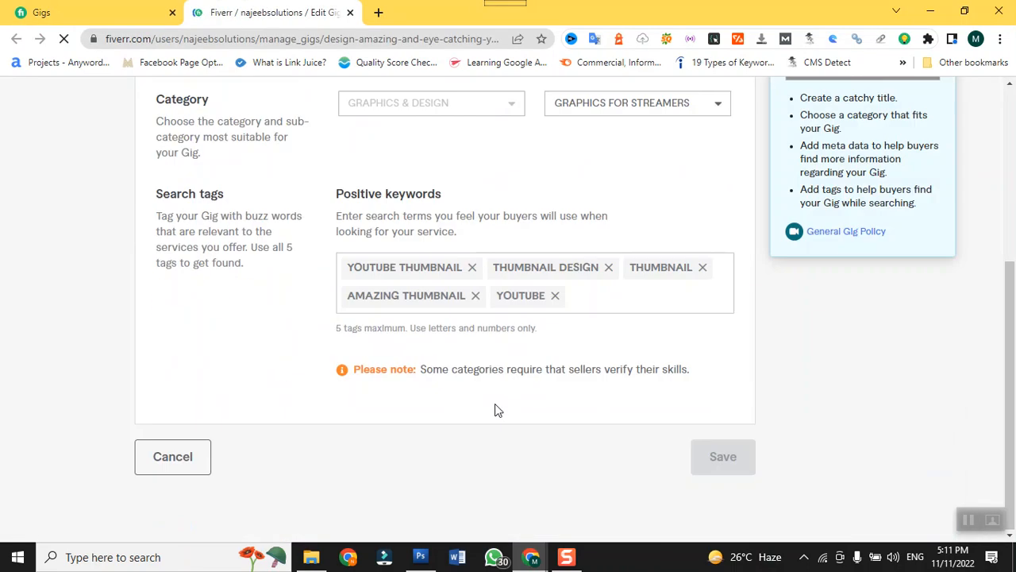
scroll(495, 410, up, 3)
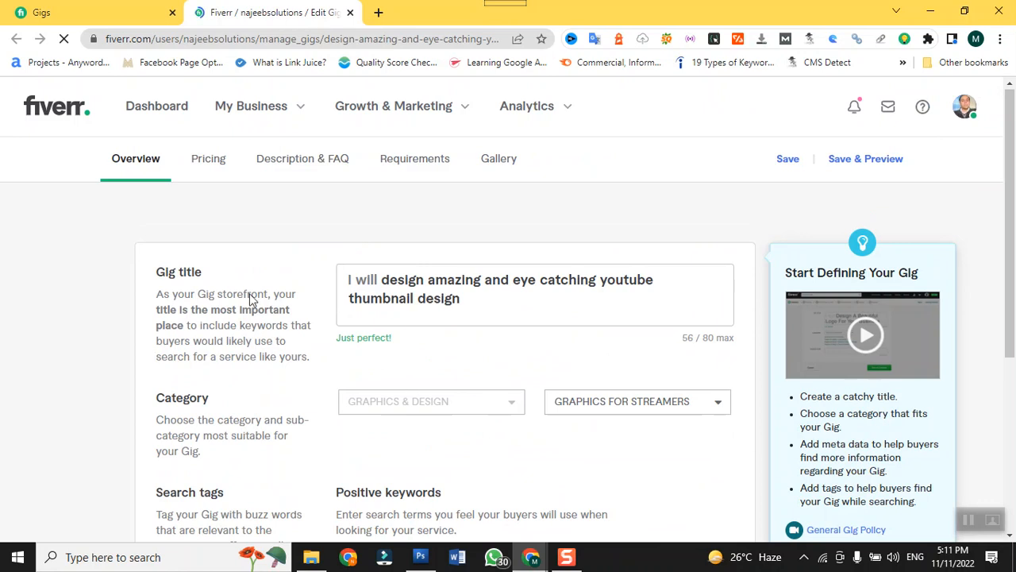
Go to the existing gig's Description & FAQ section and read the FAQ about thumbnails in languages other than English.
click(318, 169)
scroll(847, 378, down, 10)
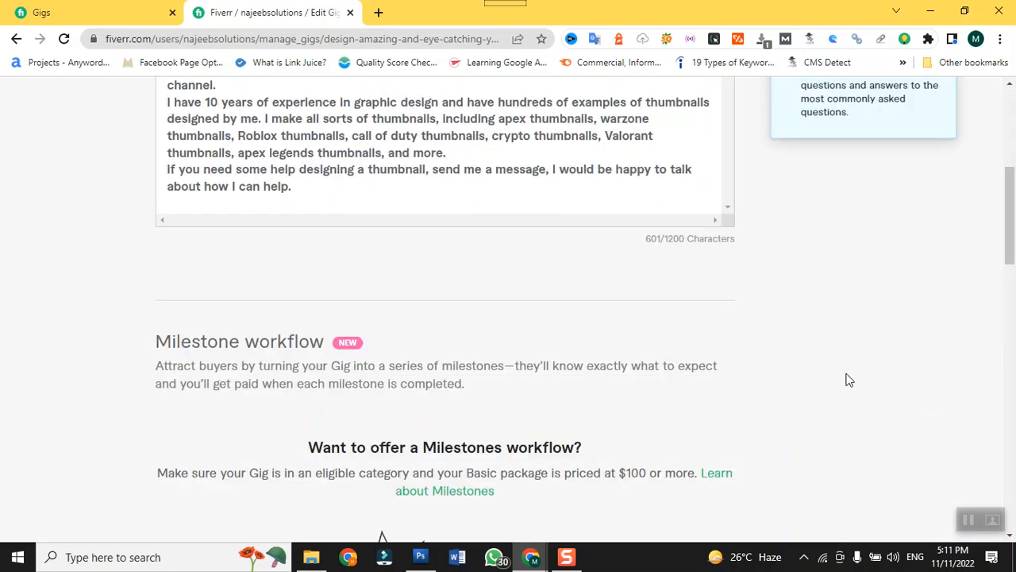
scroll(847, 379, up, 2)
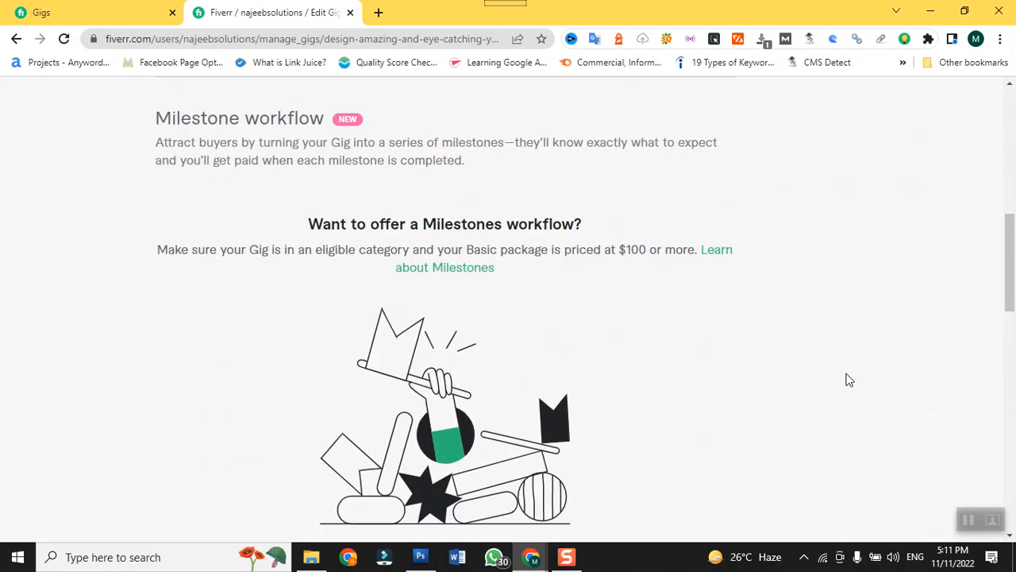
scroll(846, 378, down, 6)
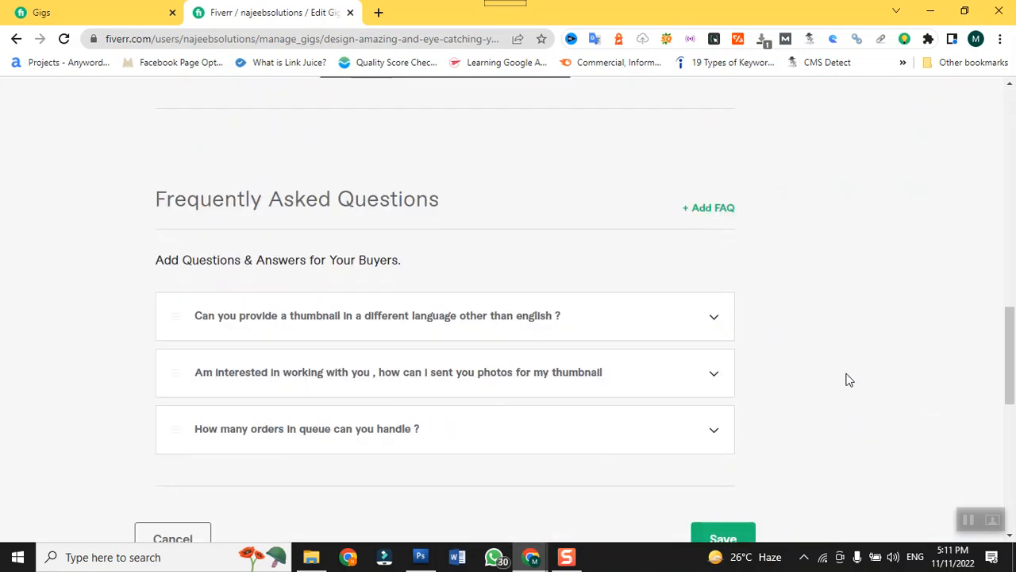
click(712, 317)
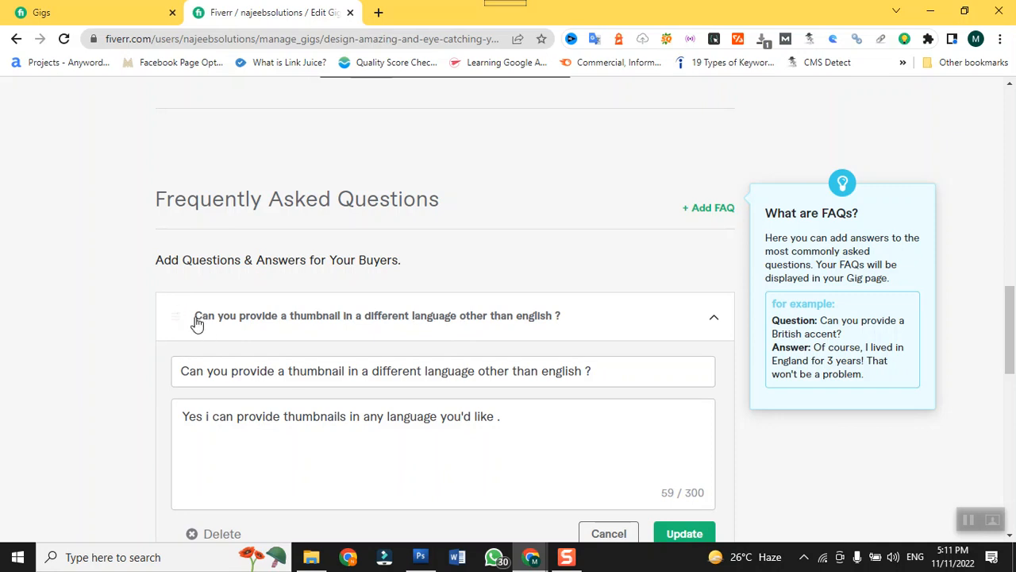
click(563, 326)
click(567, 325)
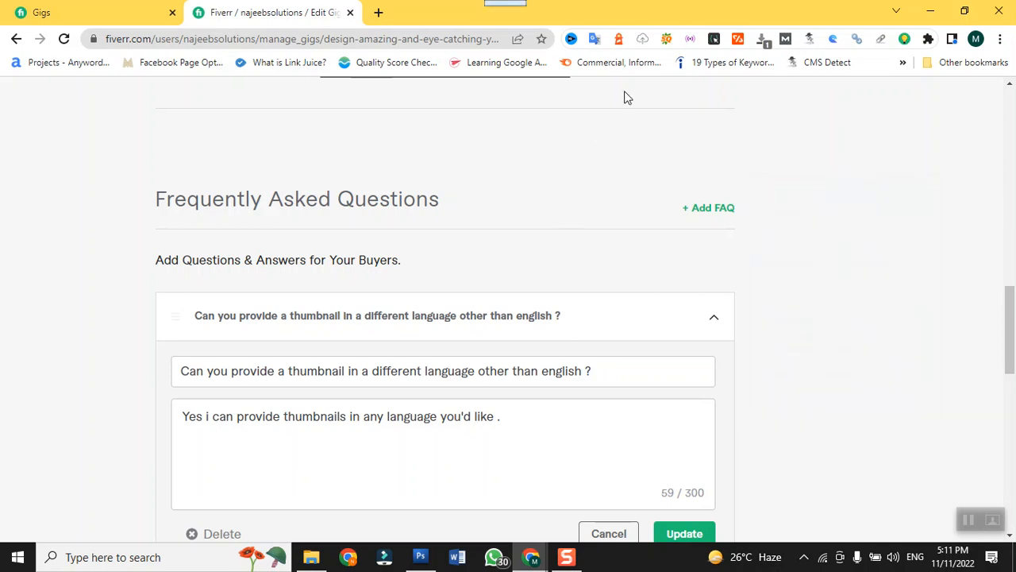
In the new gig's editor, start an FAQ with the question "Can you provide thumbnail in different languages?".
mouse_move(545, 566)
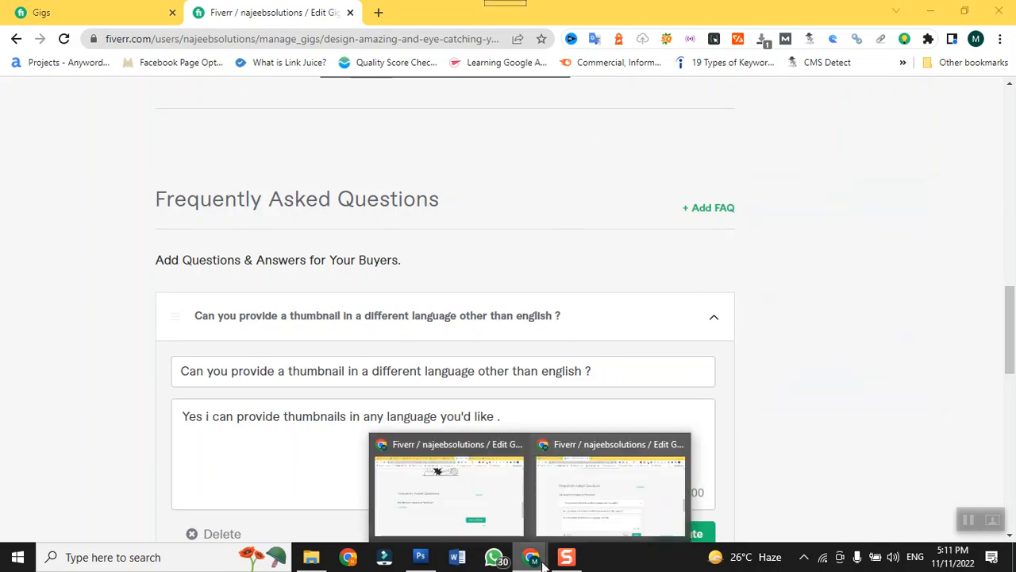
click(454, 511)
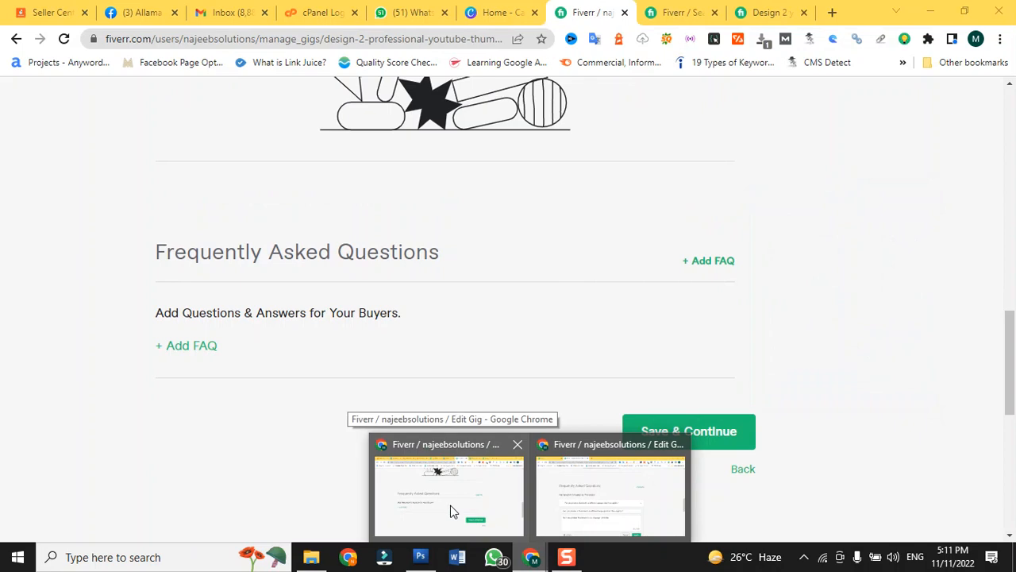
click(450, 508)
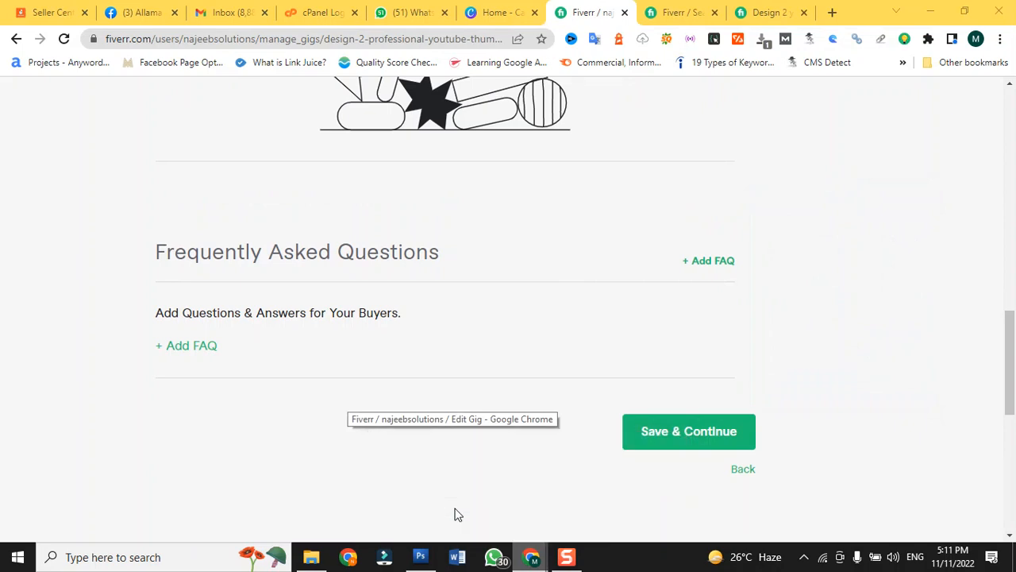
click(183, 348)
text(Can you provide)
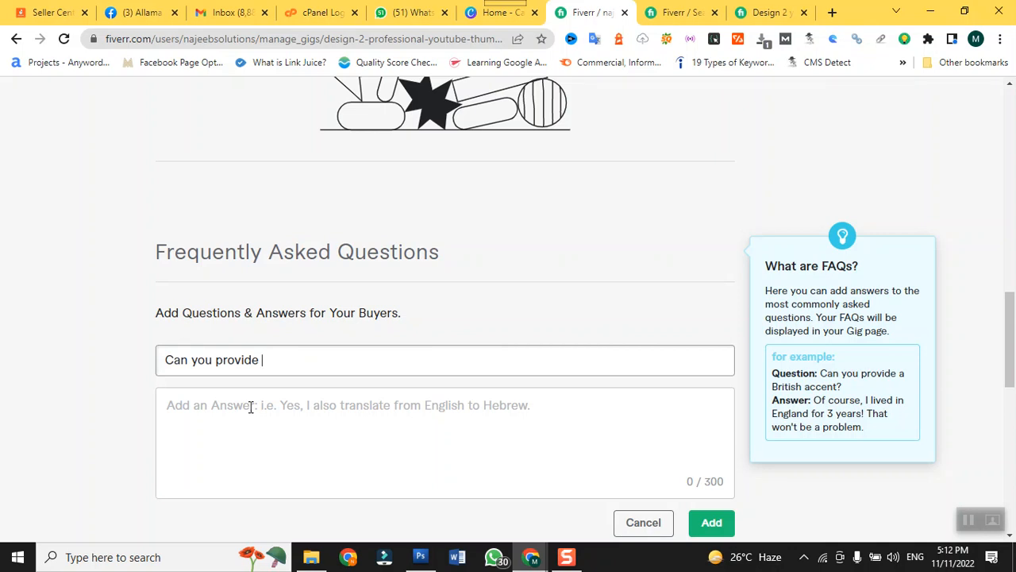
text(thumbnail in different languages?)
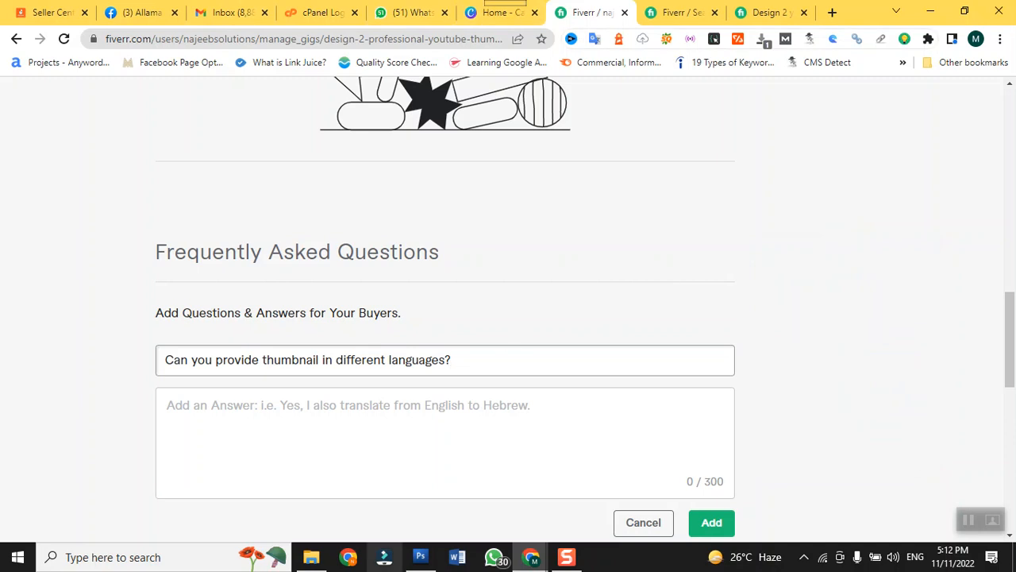
Copy the answer "Yes i can provide thumbnails in any language you'd like ." from the existing gig's language FAQ.
click(530, 557)
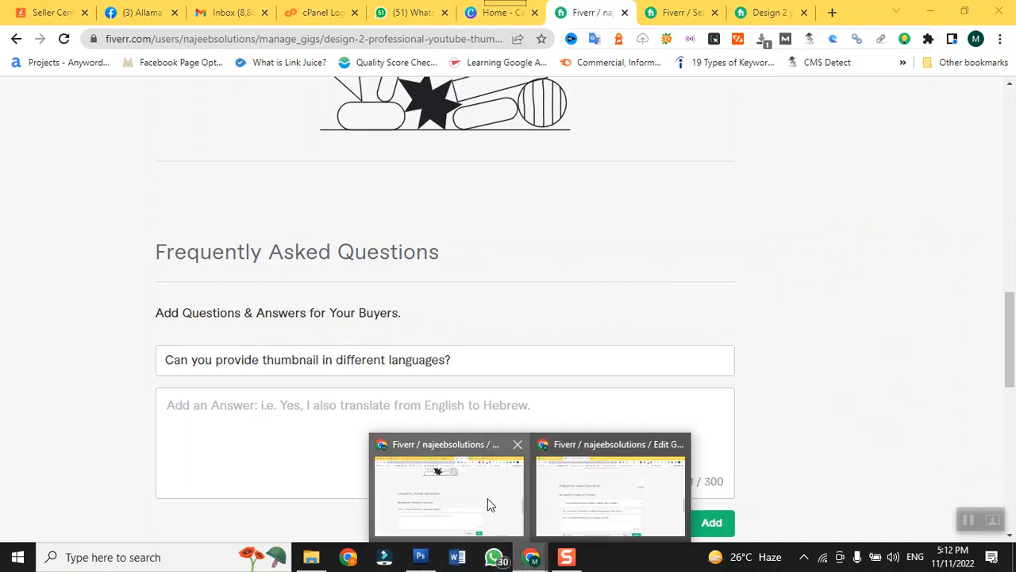
click(461, 508)
click(538, 559)
click(606, 499)
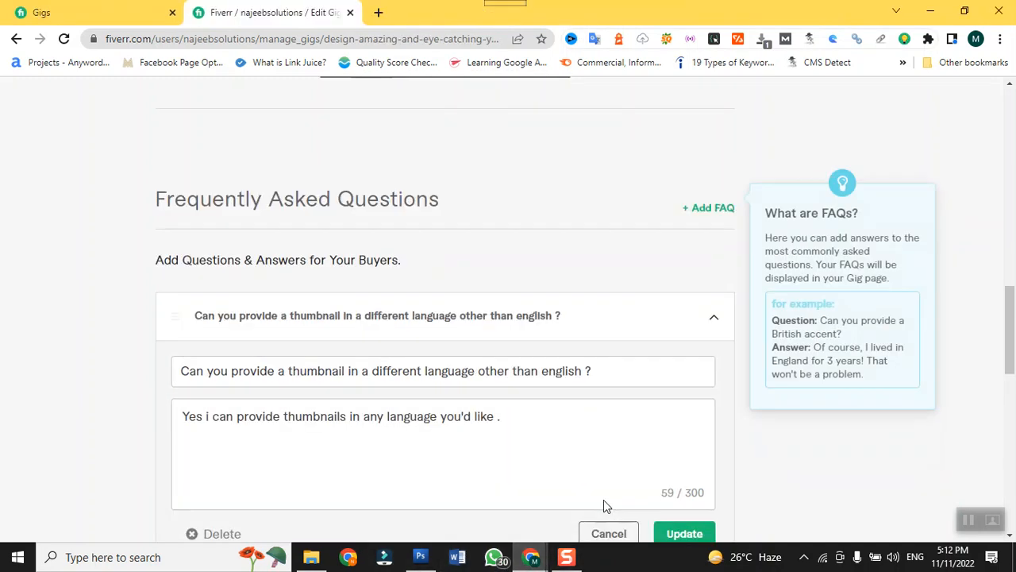
triple_click(220, 409)
key(ctrl+c)
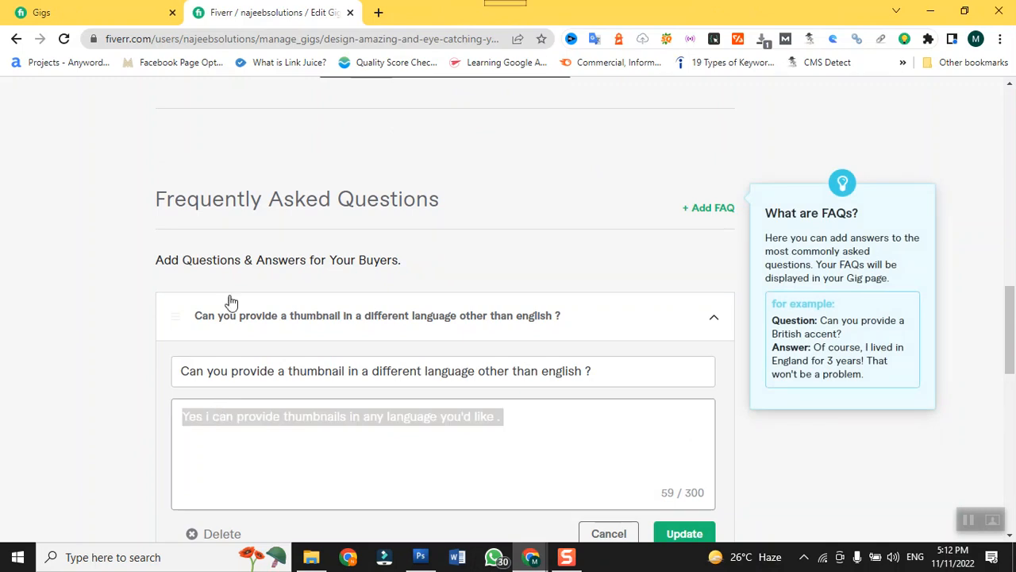
Paste the copied answer under the new gig's language question and add the FAQ.
click(530, 558)
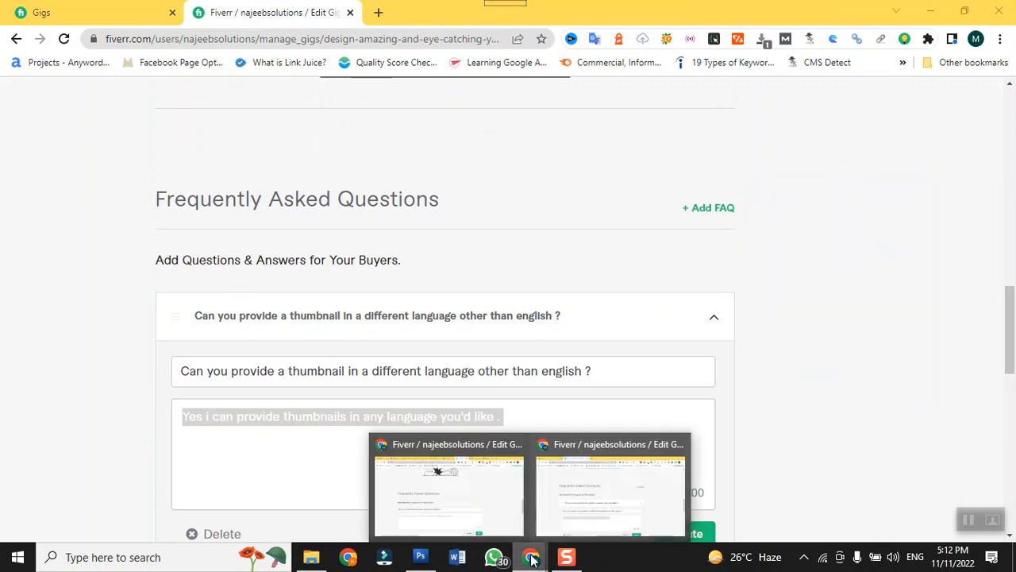
click(486, 515)
click(342, 437)
key(ctrl+v)
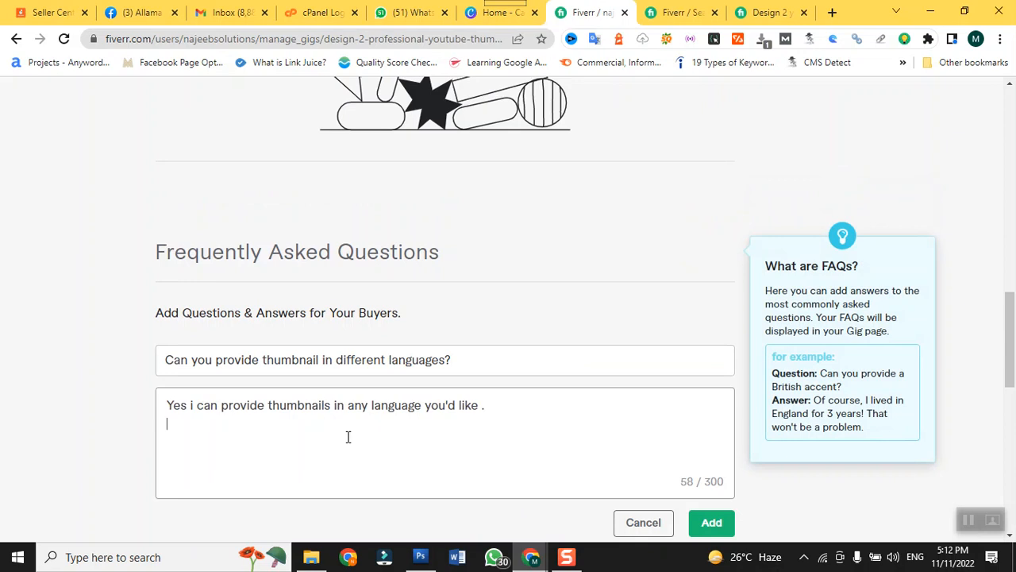
click(711, 522)
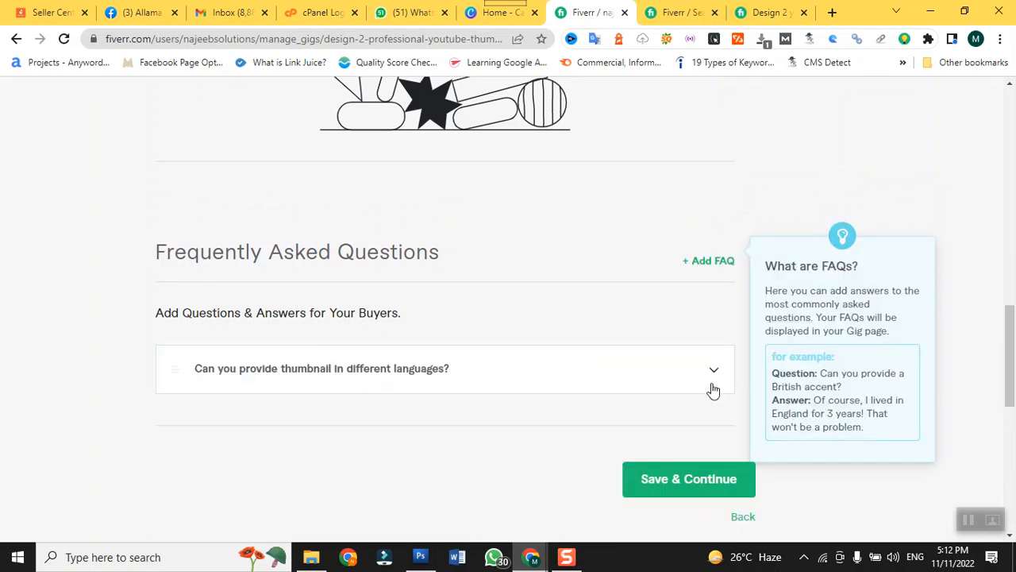
Read the existing gig's FAQ answers about sending photos for a thumbnail and about how many queued orders can be handled.
mouse_move(531, 559)
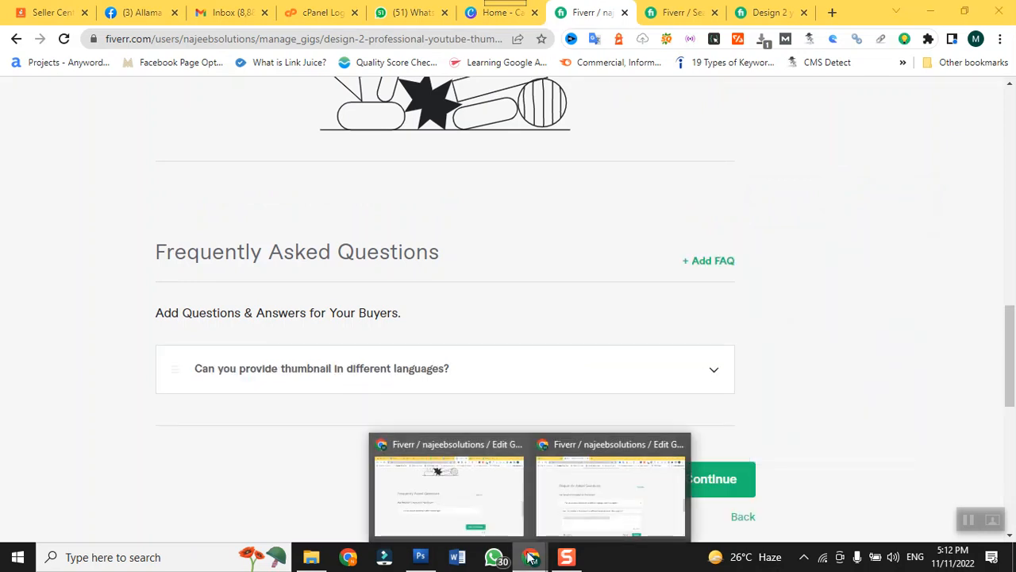
click(551, 517)
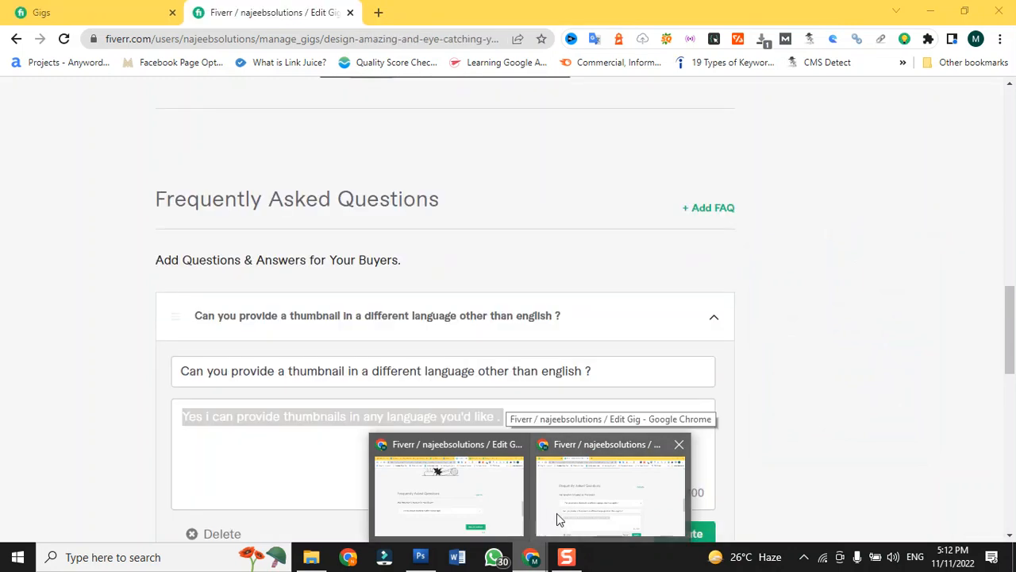
scroll(656, 460, down, 2)
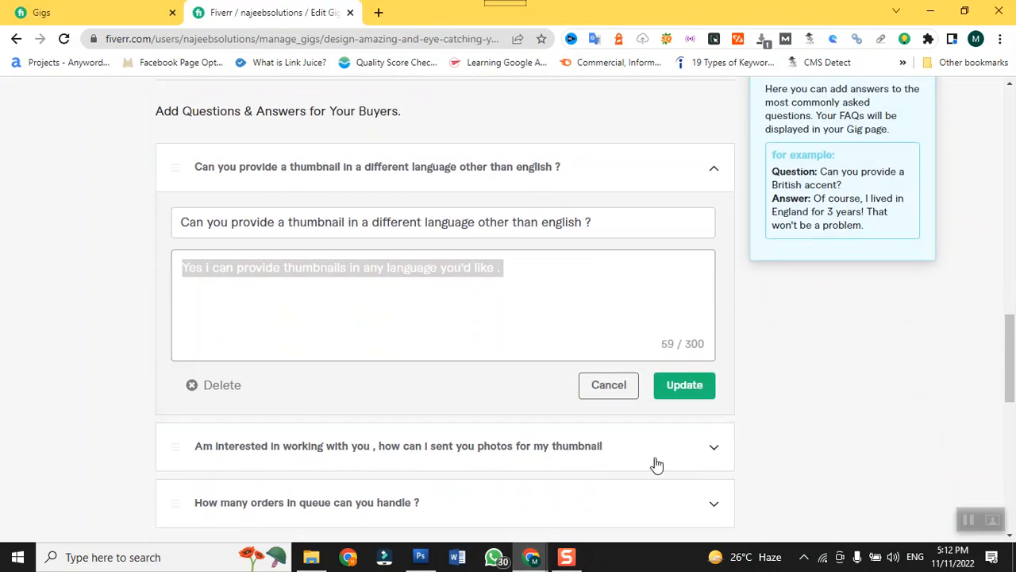
scroll(656, 465, down, 3)
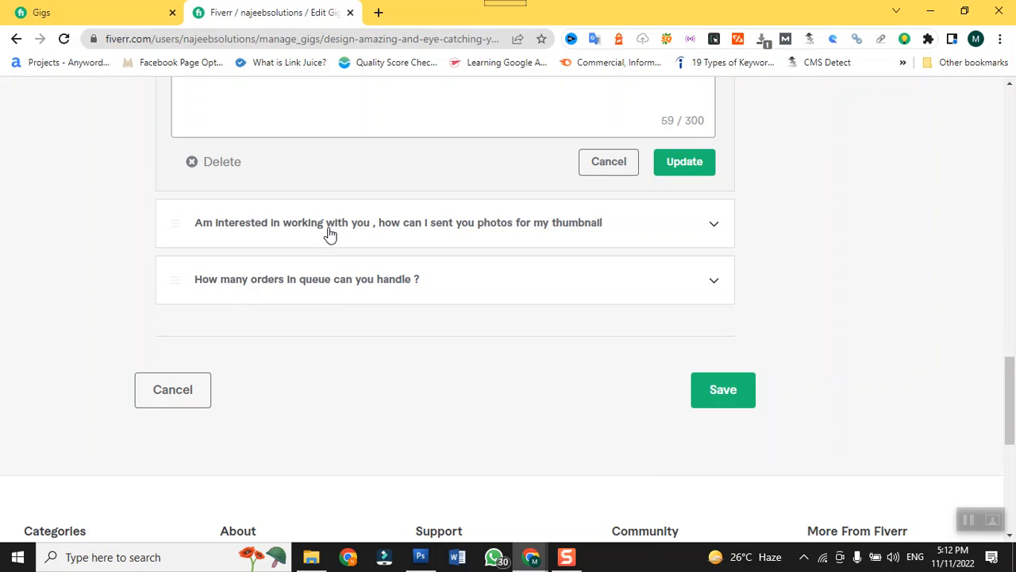
click(432, 234)
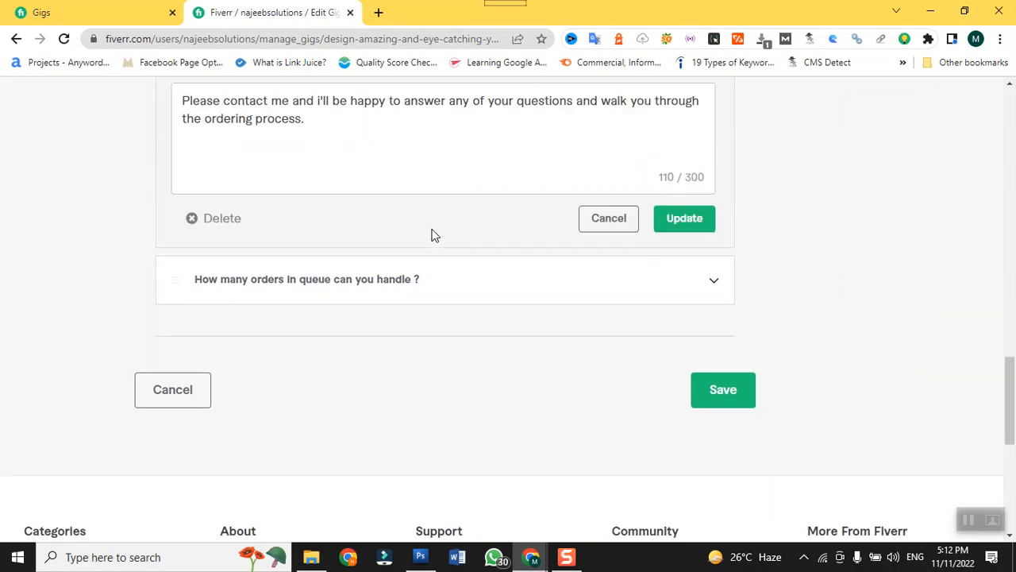
scroll(436, 256, up, 2)
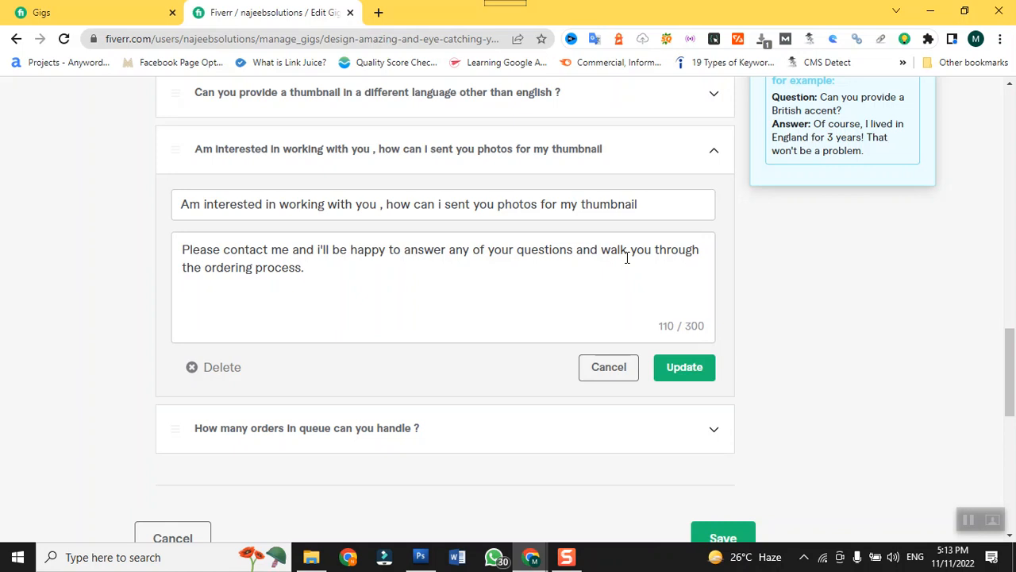
click(326, 433)
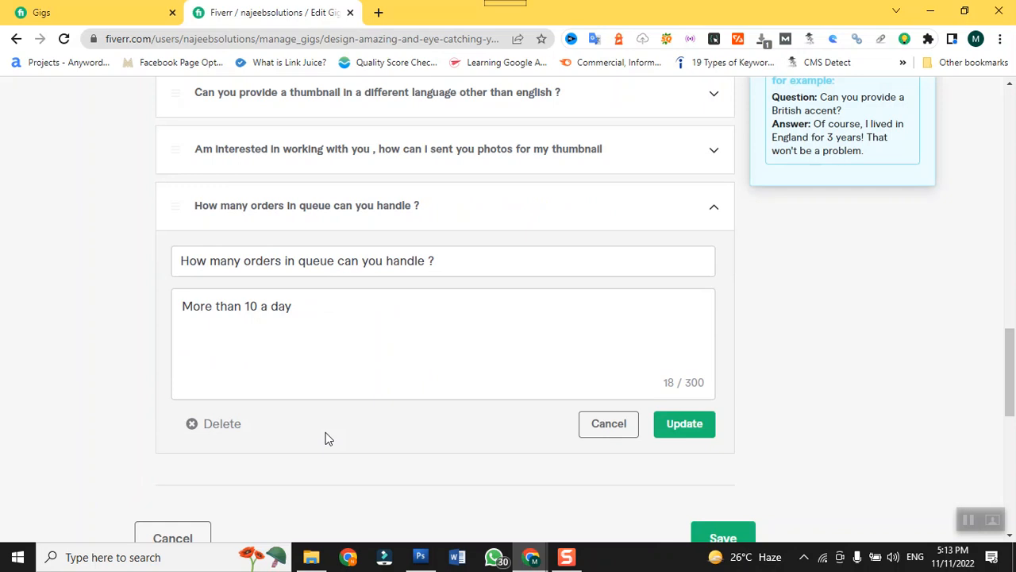
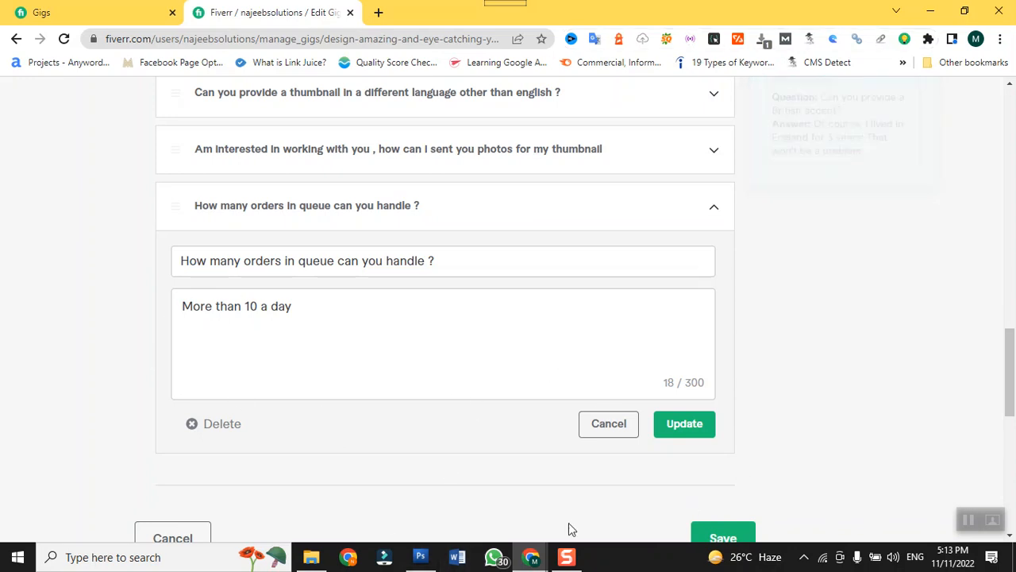
Return to the new gig's editor and try to save the Description & FAQ stage and continue.
mouse_move(546, 560)
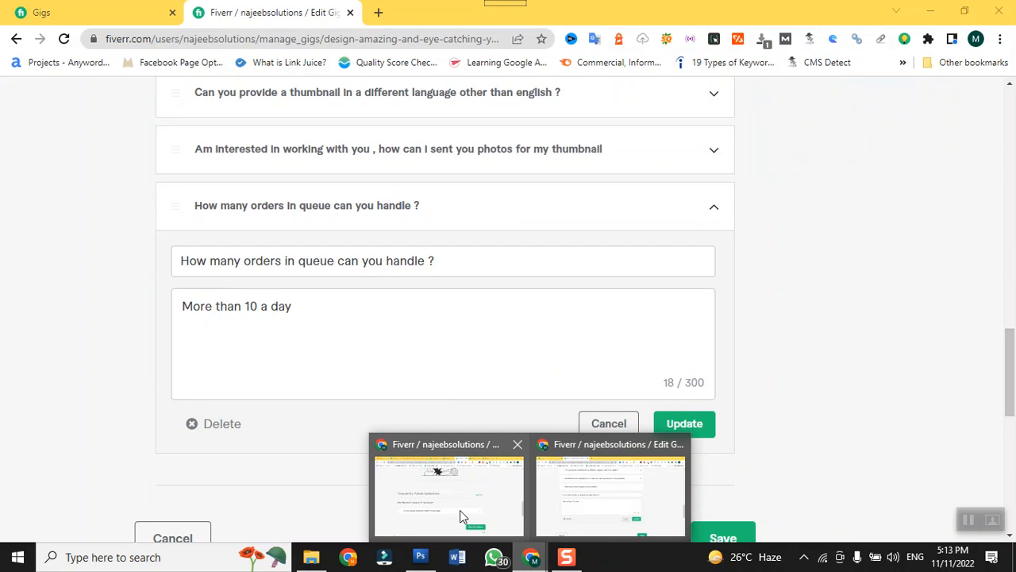
click(459, 509)
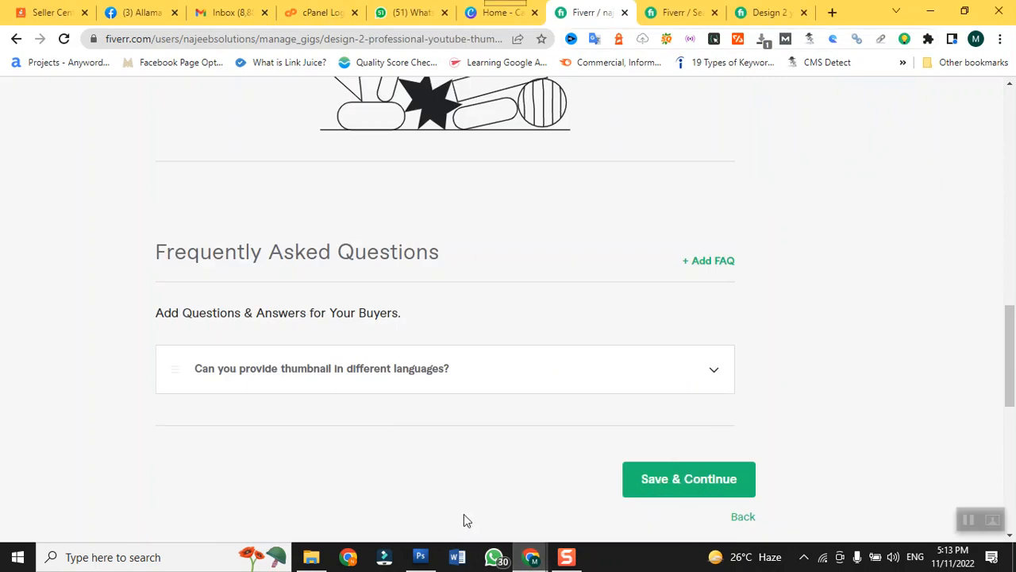
click(665, 480)
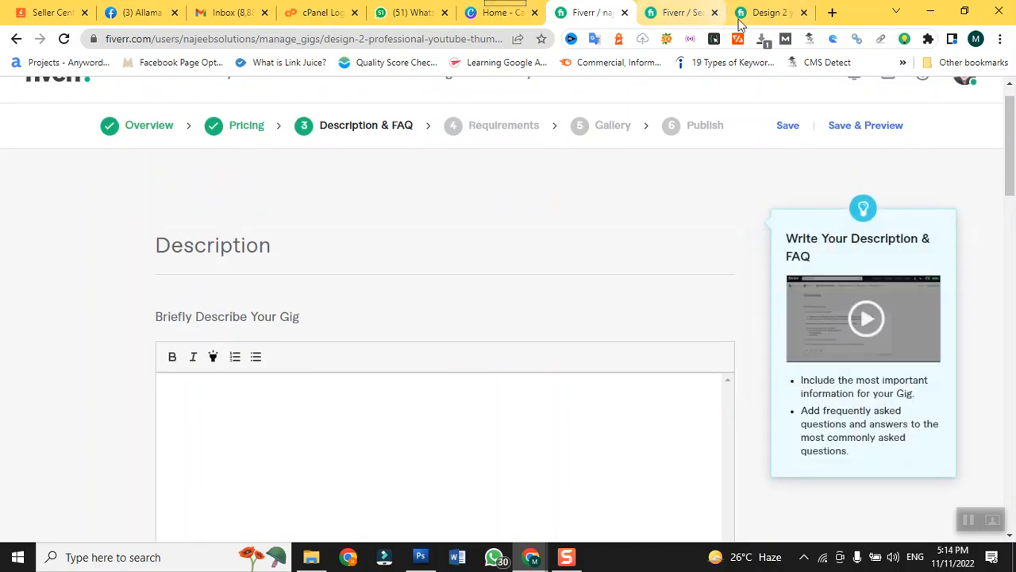
Copy the full About This Gig description from the competitor's "design 2 youtube thumbnail in 3 hours" gig.
click(764, 13)
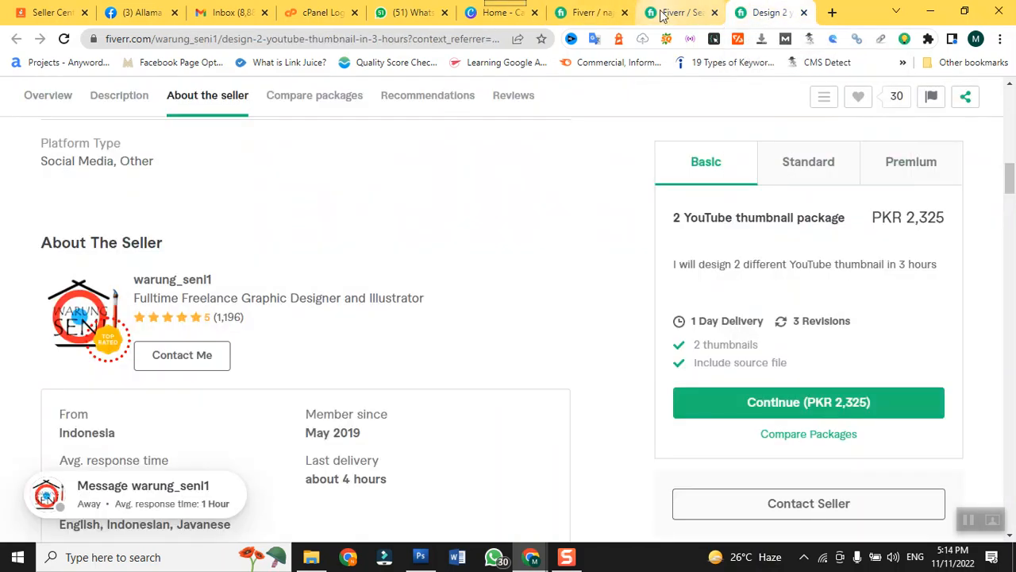
scroll(420, 375, up, 10)
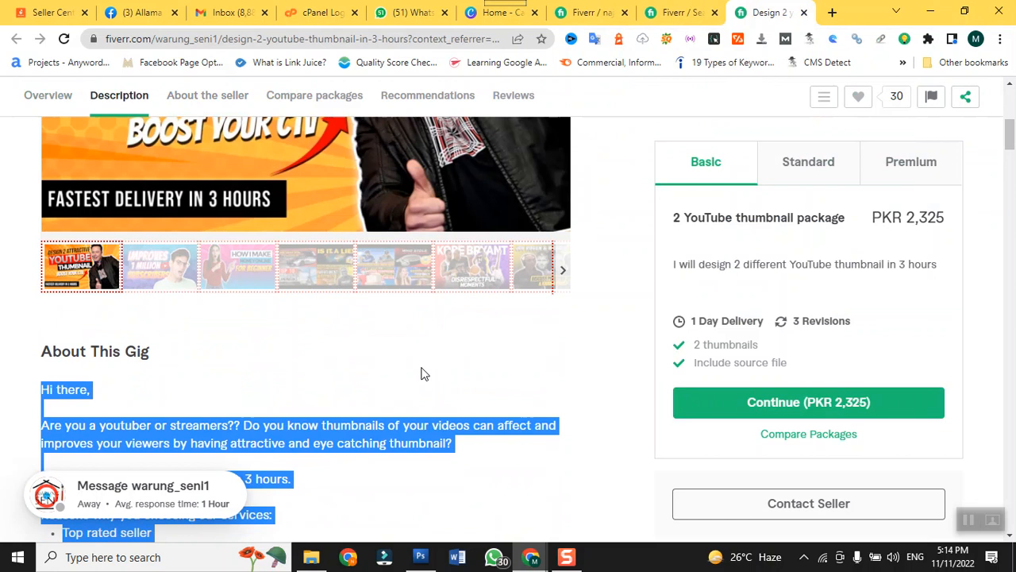
scroll(425, 374, down, 3)
right_click(204, 328)
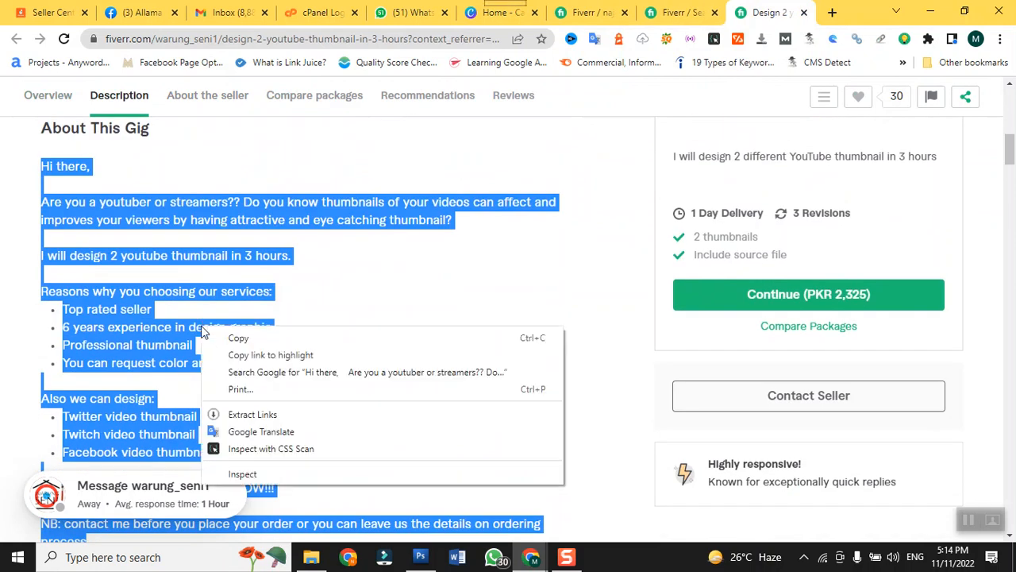
click(228, 340)
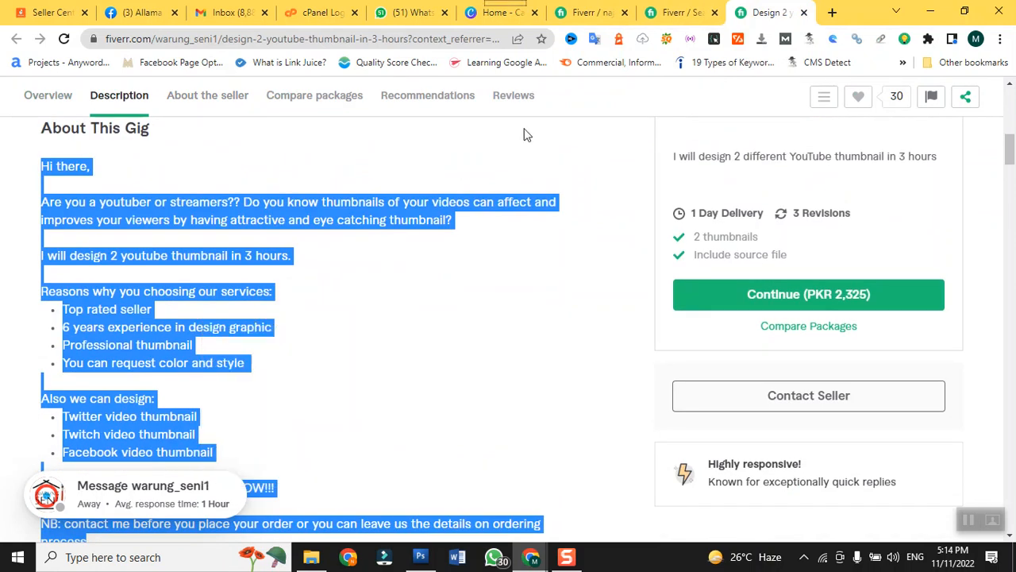
Paste the copied competitor description into the new gig's description, and save the Description & FAQ stage to continue to Requirements.
click(587, 15)
click(340, 427)
key(ctrl+v)
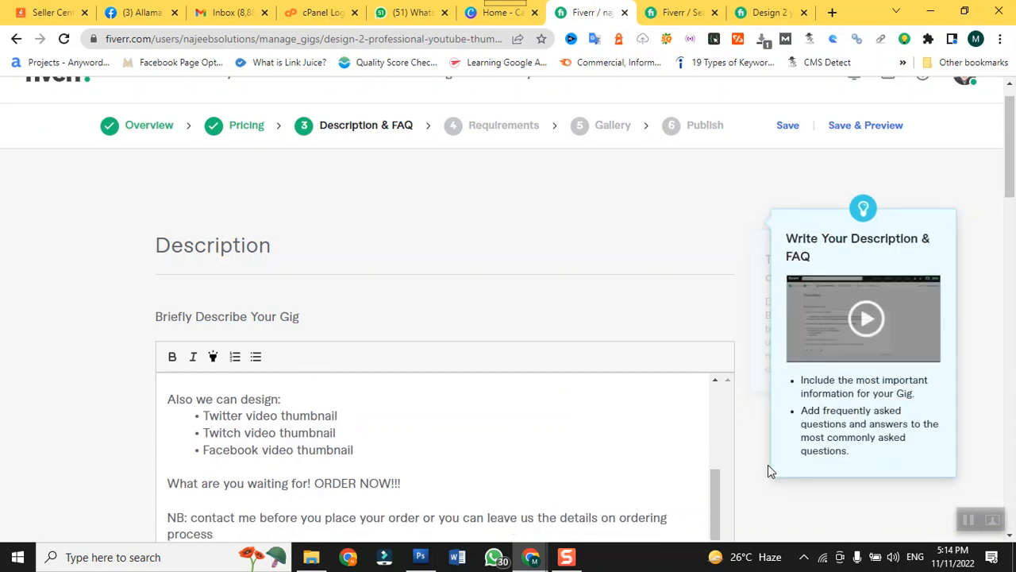
scroll(769, 470, down, 10)
scroll(768, 465, down, 5)
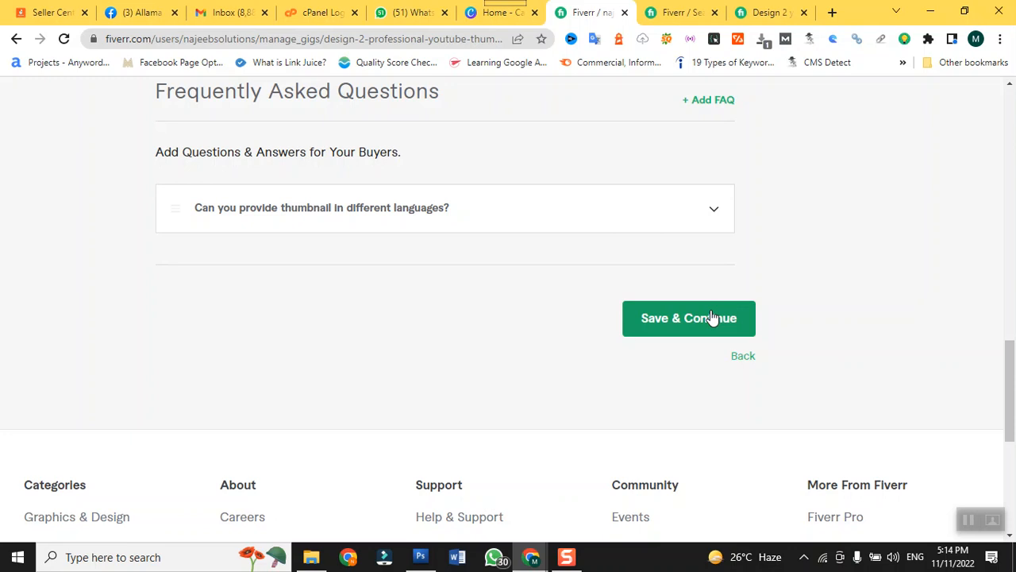
click(712, 318)
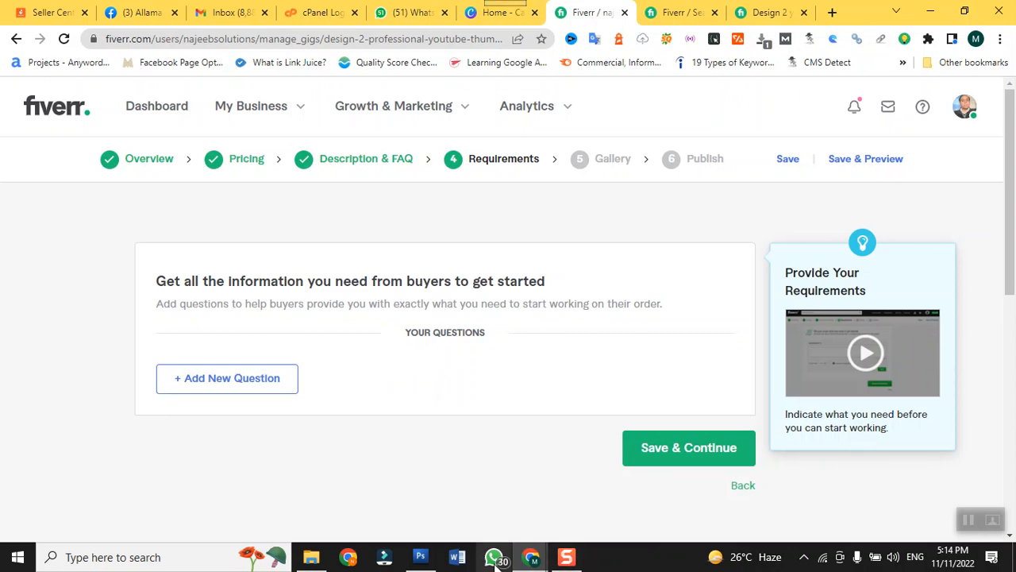
Look through the existing gig's Description & FAQ page in the other browser window, and return to the new gig's Requirements stage.
mouse_move(554, 559)
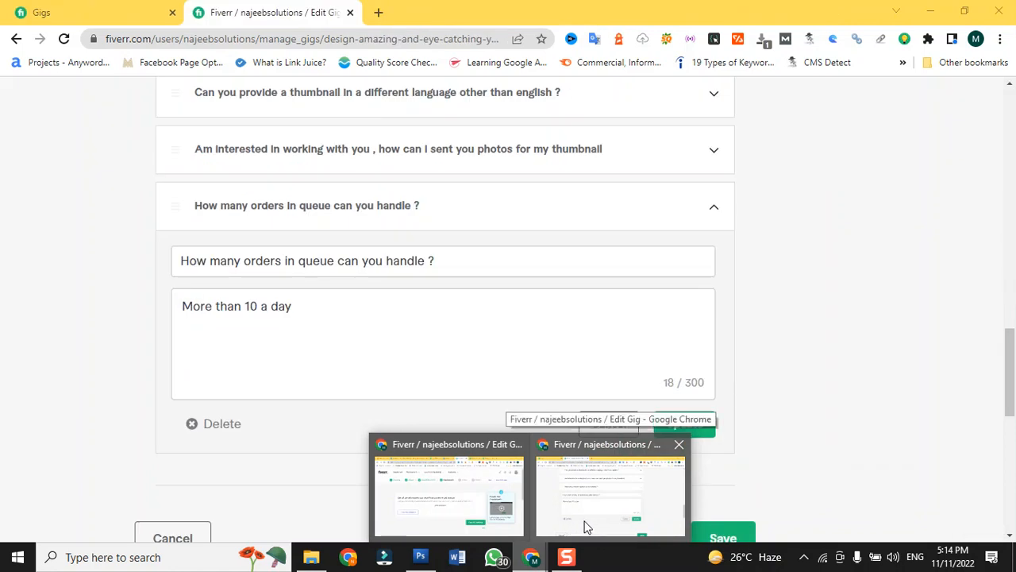
click(586, 527)
scroll(709, 391, down, 3)
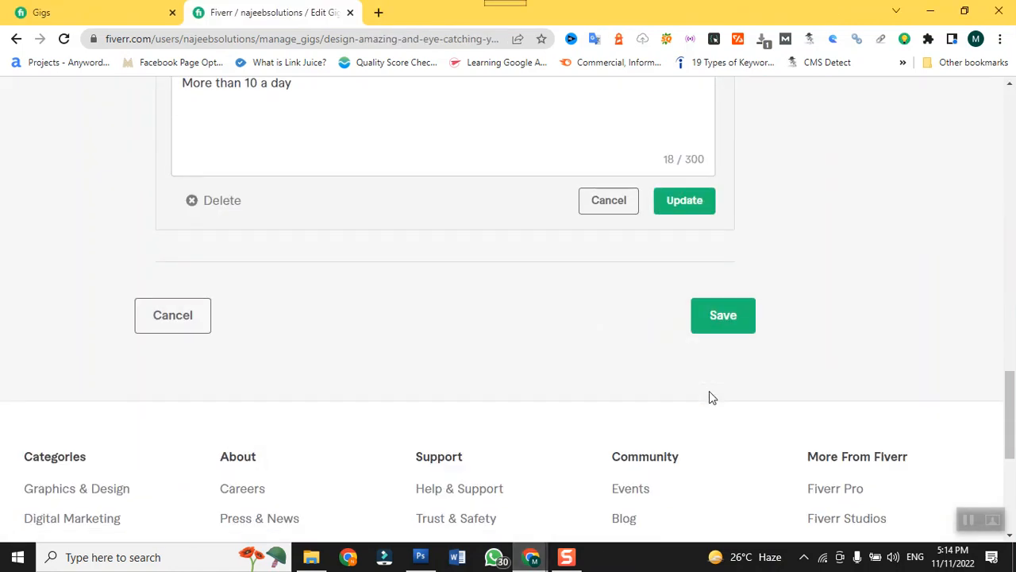
scroll(709, 390, up, 2)
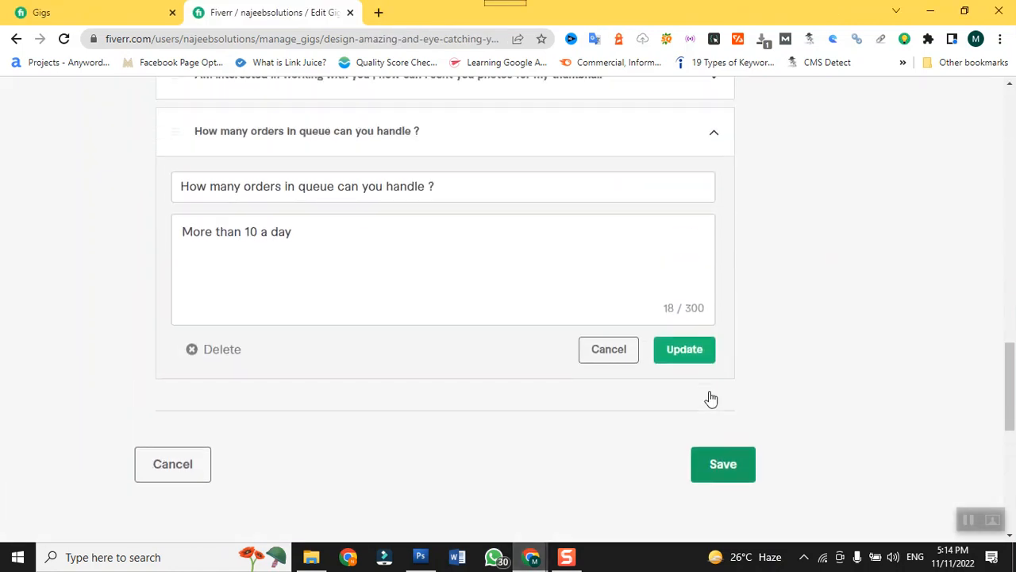
scroll(709, 397, up, 5)
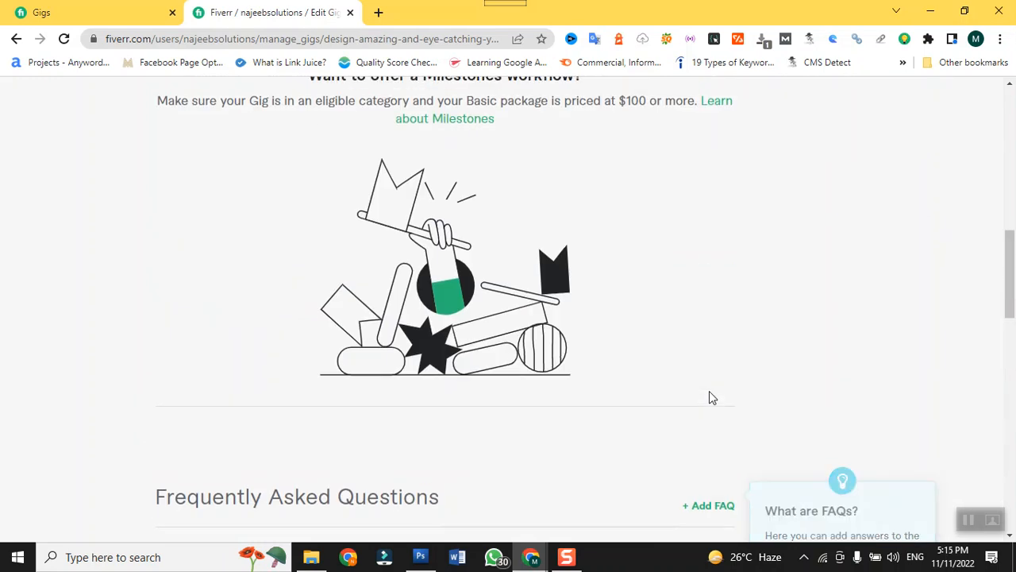
scroll(710, 392, up, 10)
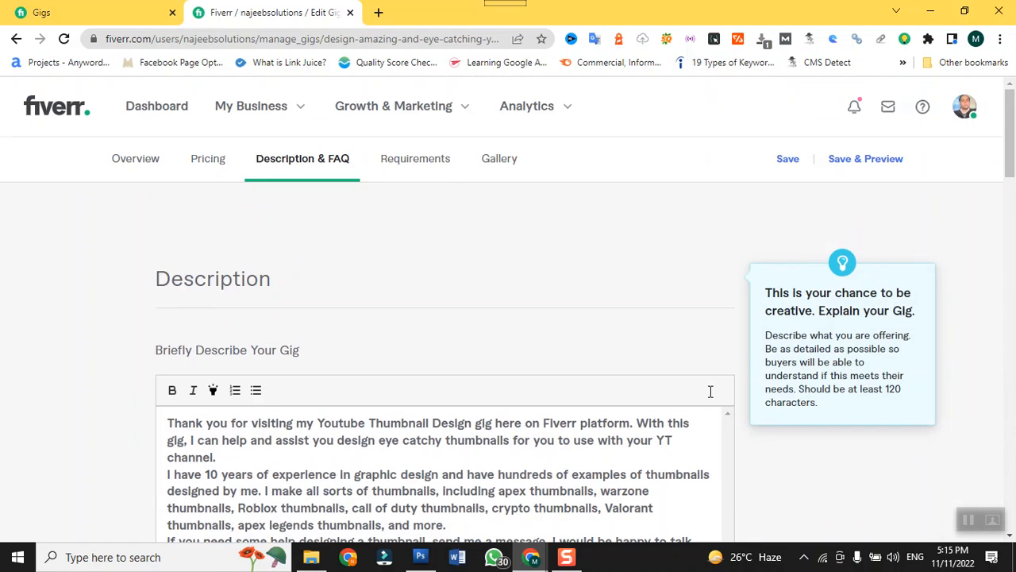
scroll(710, 392, down, 18)
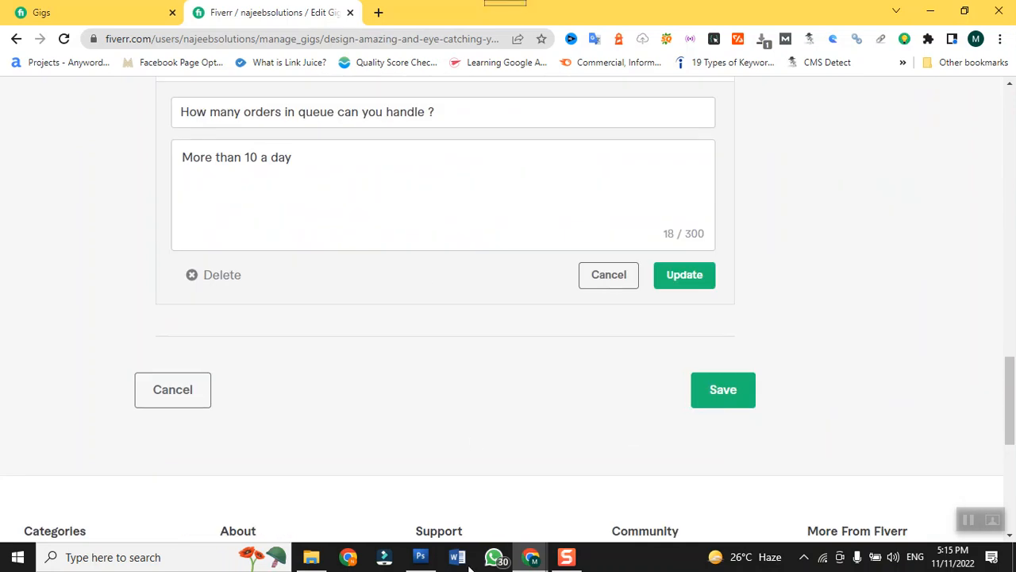
click(540, 565)
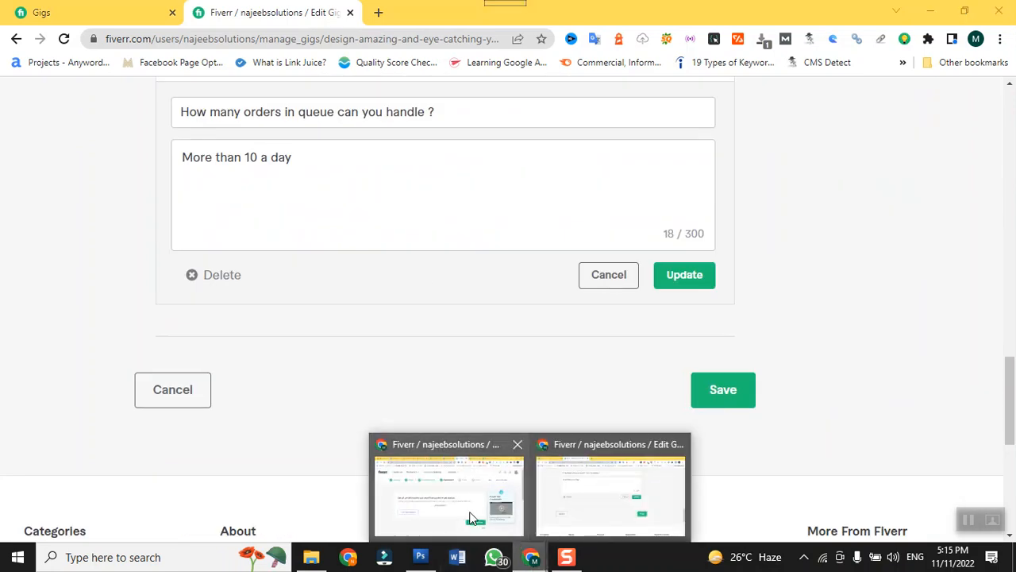
mouse_move(469, 516)
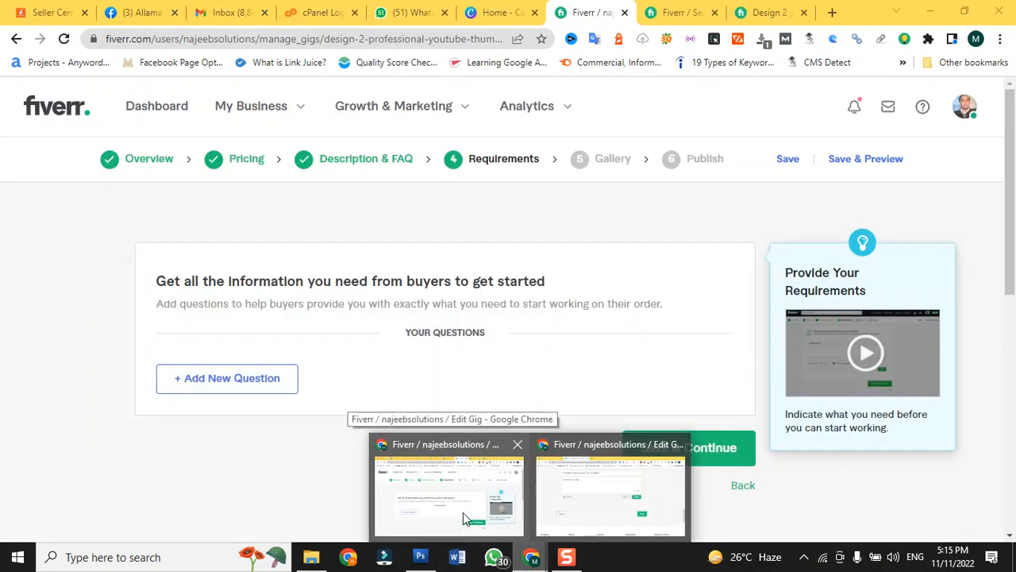
click(464, 518)
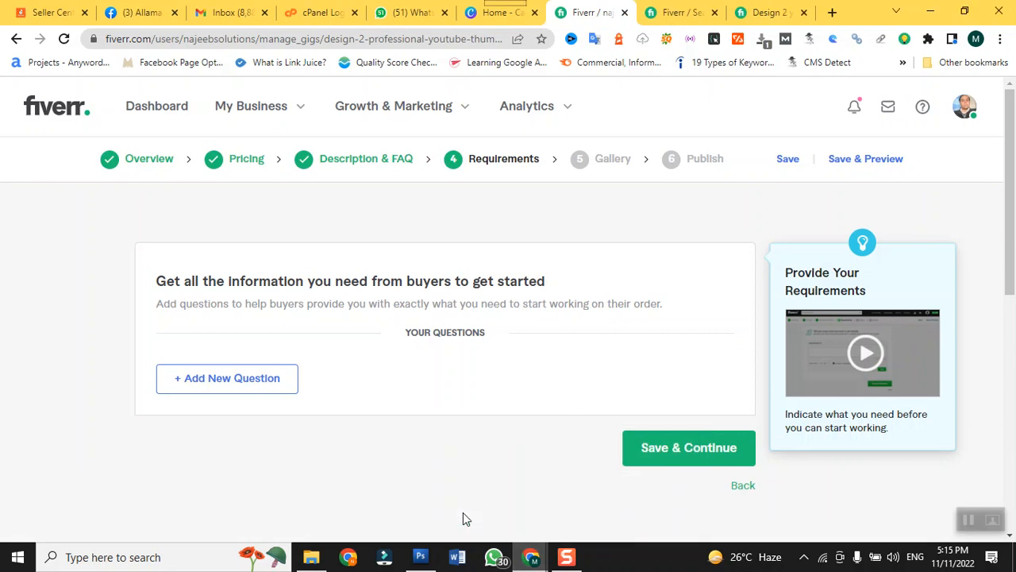
Start a new buyer question in the Requirements stage reading "What do you have requred to start my project".
click(261, 379)
click(327, 420)
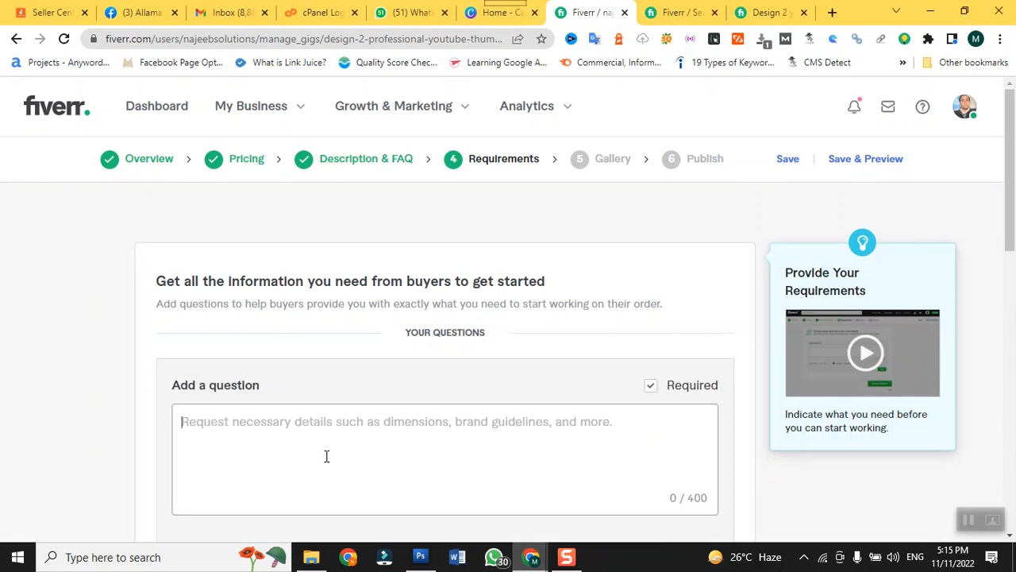
text(I)
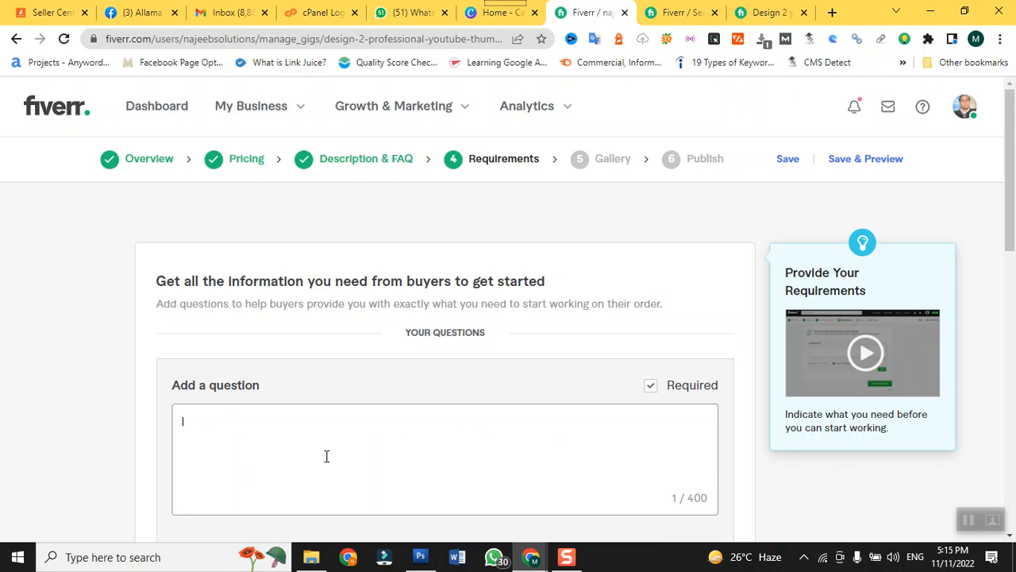
key(BackSpace)
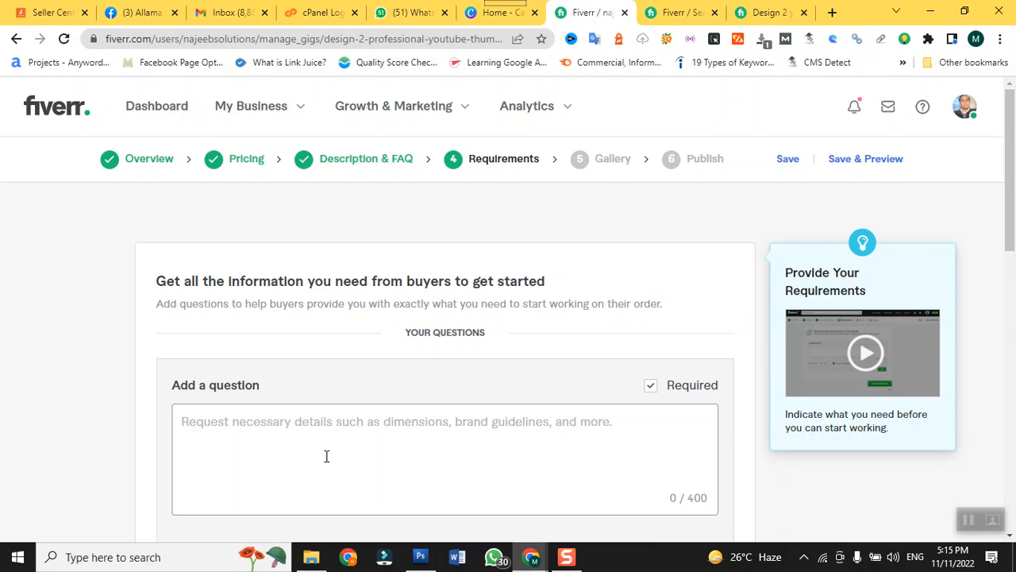
text(Wa)
key(BackSpace)
text(hat do you have requred to start my )
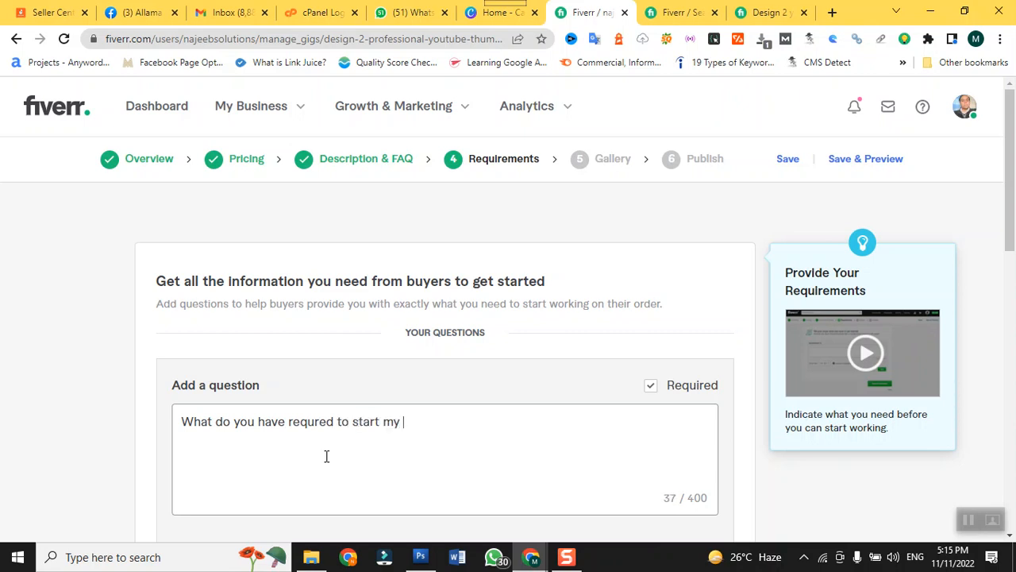
text(project)
Keep Free text as the question's answer form and try to add the question.
scroll(325, 456, down, 2)
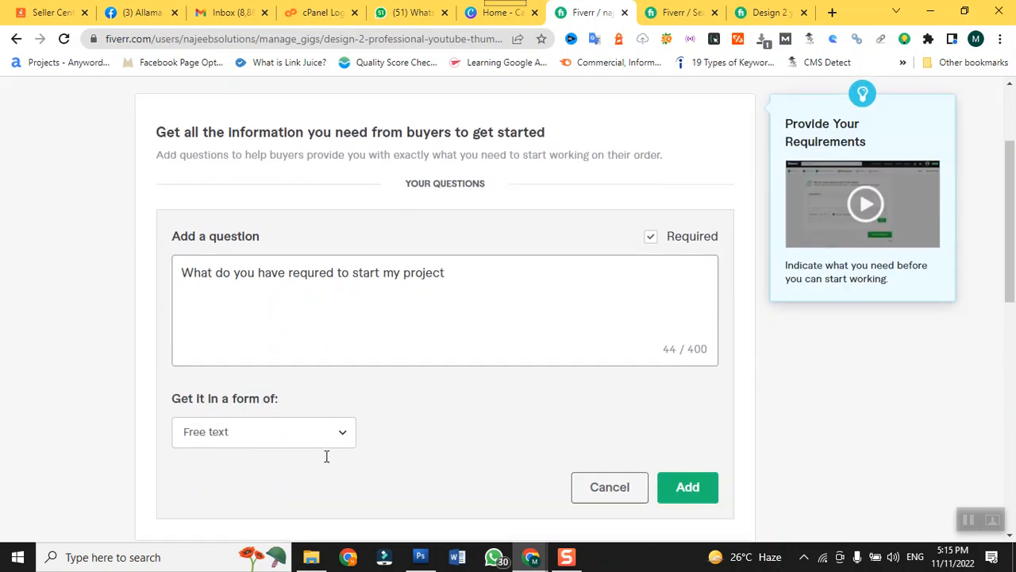
click(227, 431)
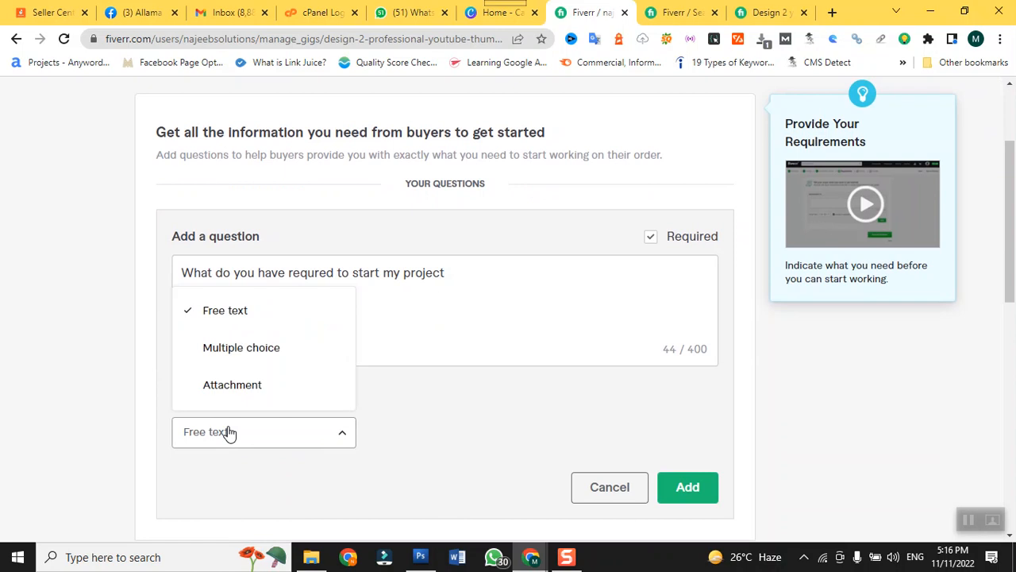
click(249, 318)
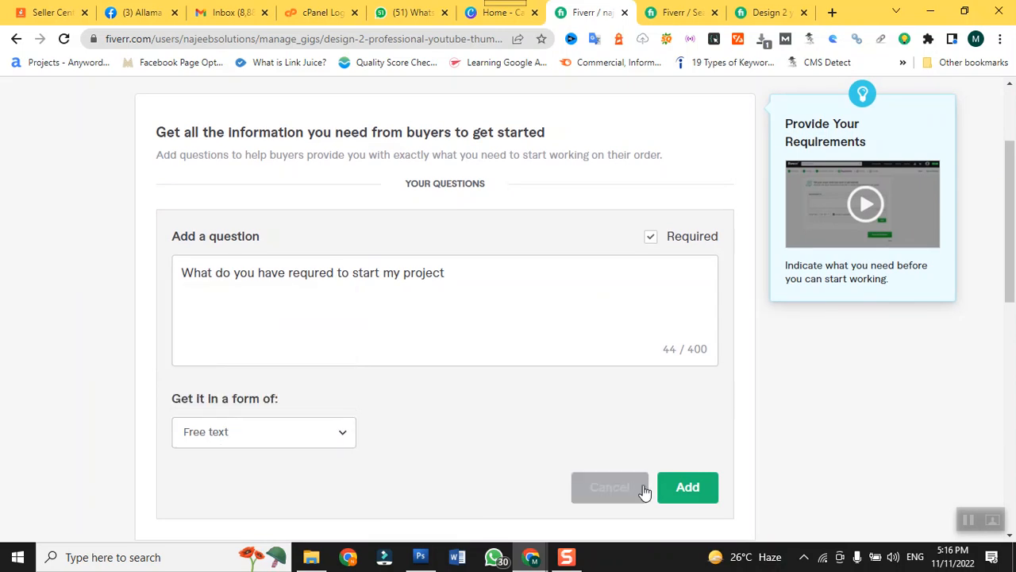
click(680, 494)
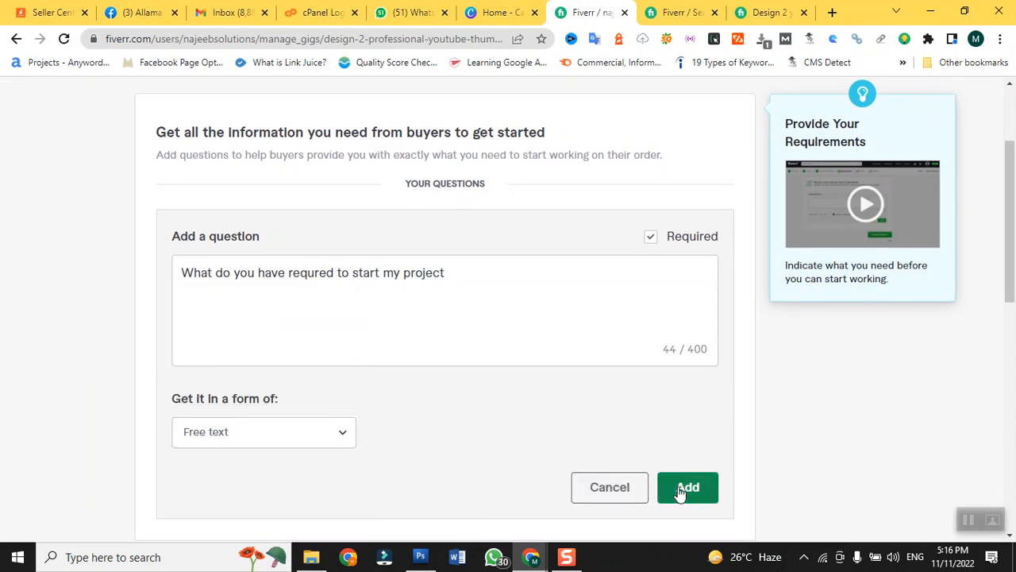
Replace the question text with "i need url's of different platfofrms", add it, and save the Requirements stage to continue to Gallery.
drag(450, 274, 179, 490)
text(i need )
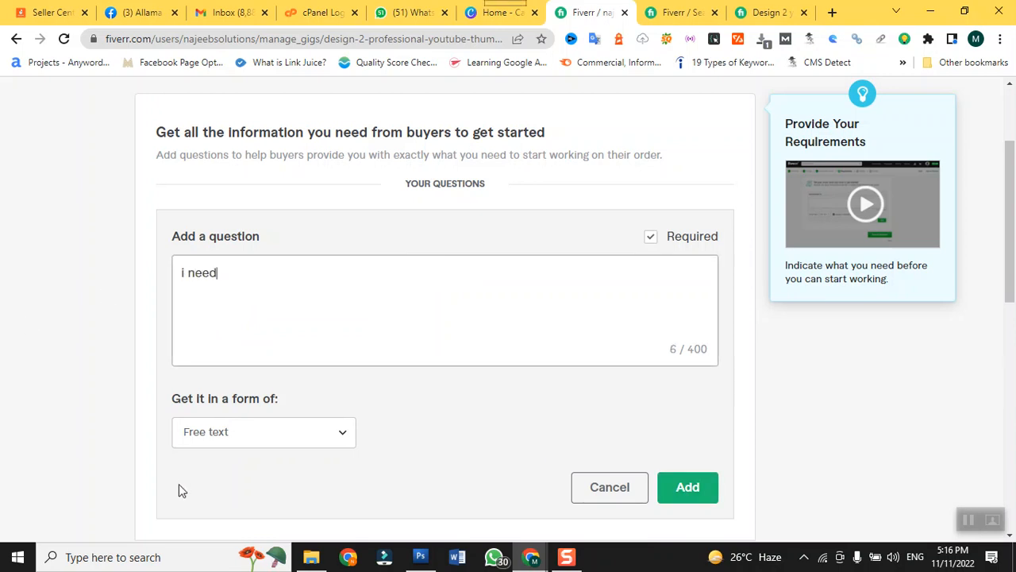
text(yo)
key(BackSpace)
key(BackSpace)
text(url's of different platfofrms)
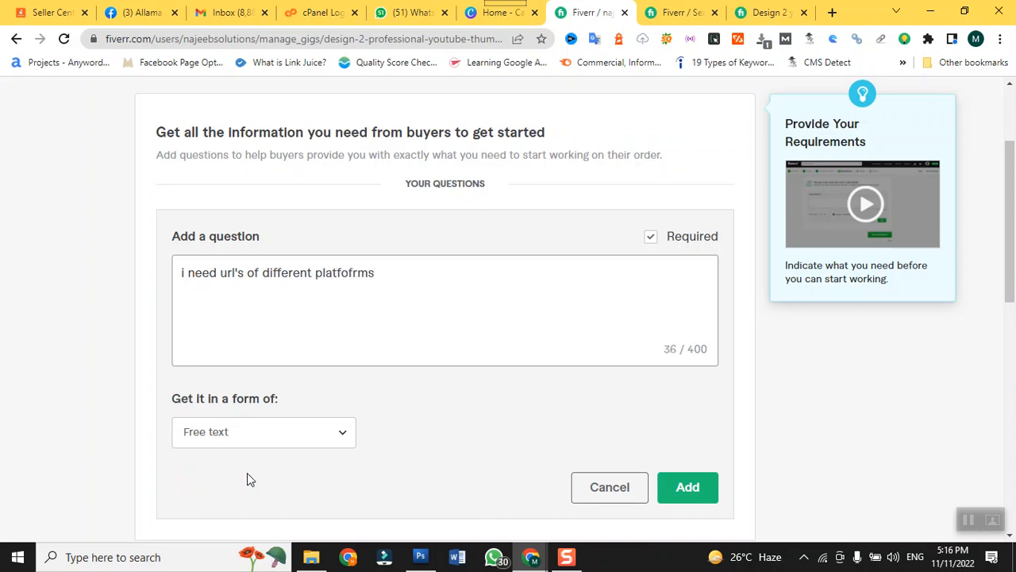
click(689, 497)
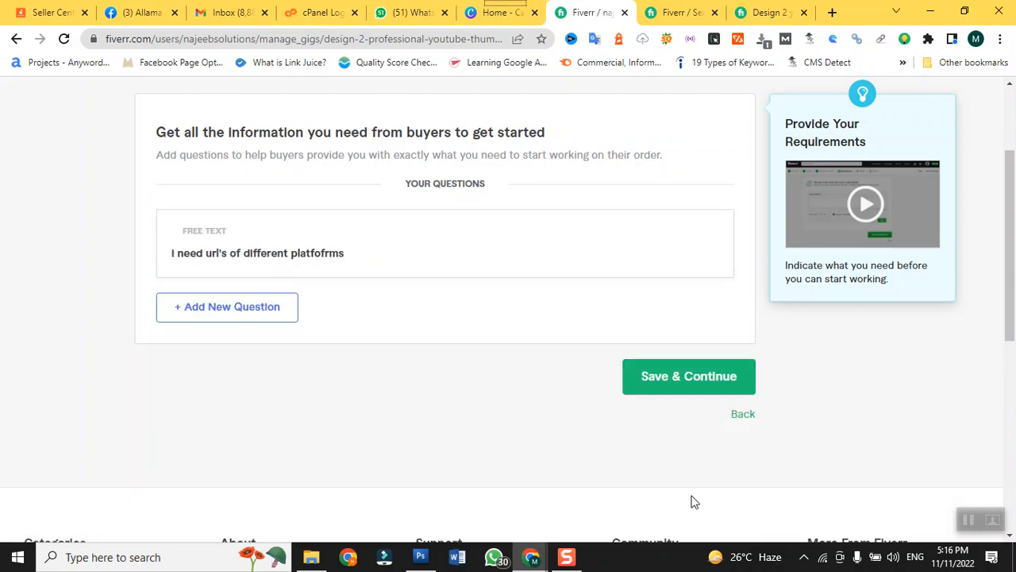
click(675, 389)
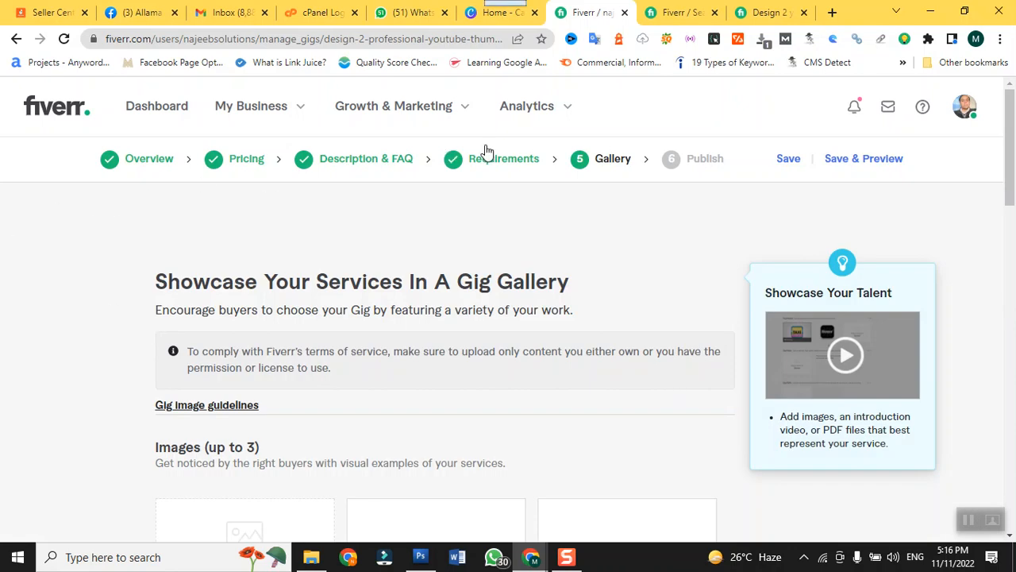
Check the YouTube thumbnail design's pixel dimensions in Photoshop against the gig image guidelines, and return to the new gig's Gallery stage.
scroll(634, 297, down, 3)
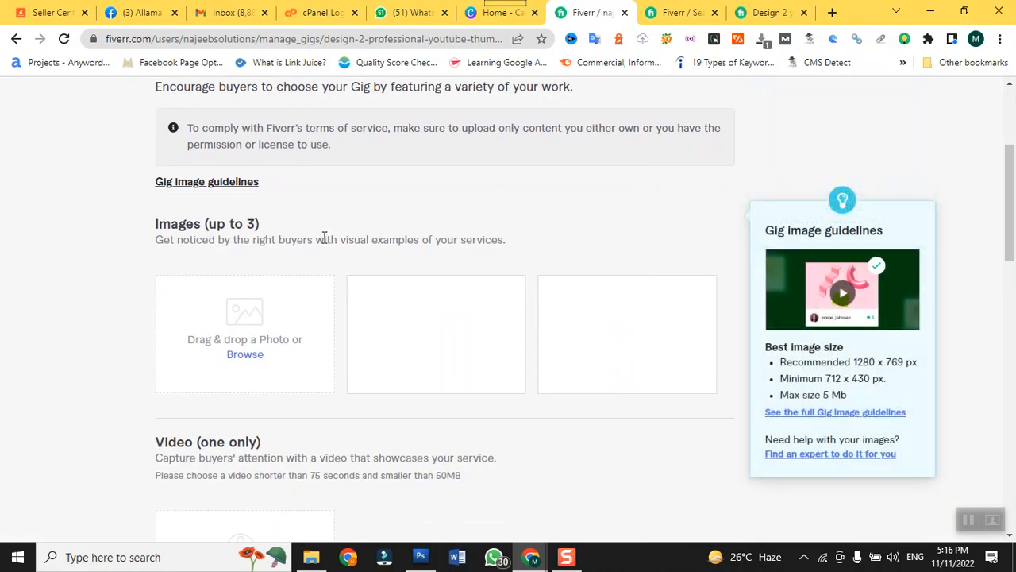
click(427, 562)
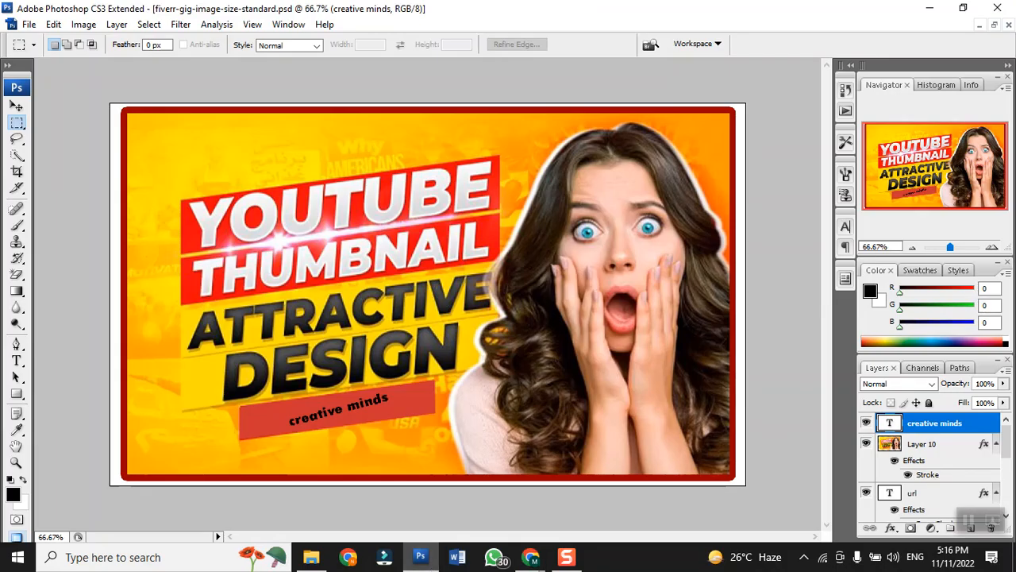
click(84, 24)
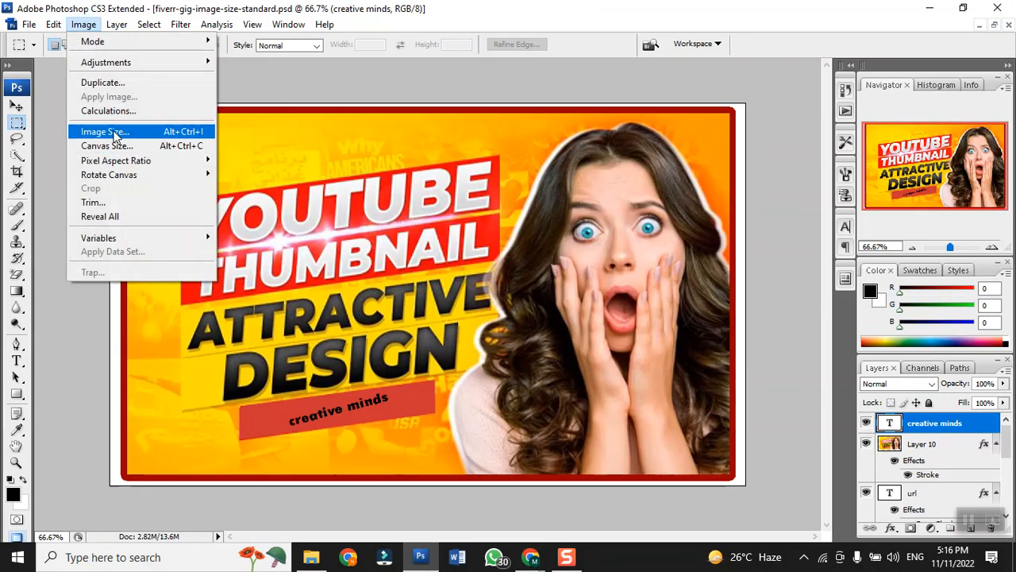
click(63, 8)
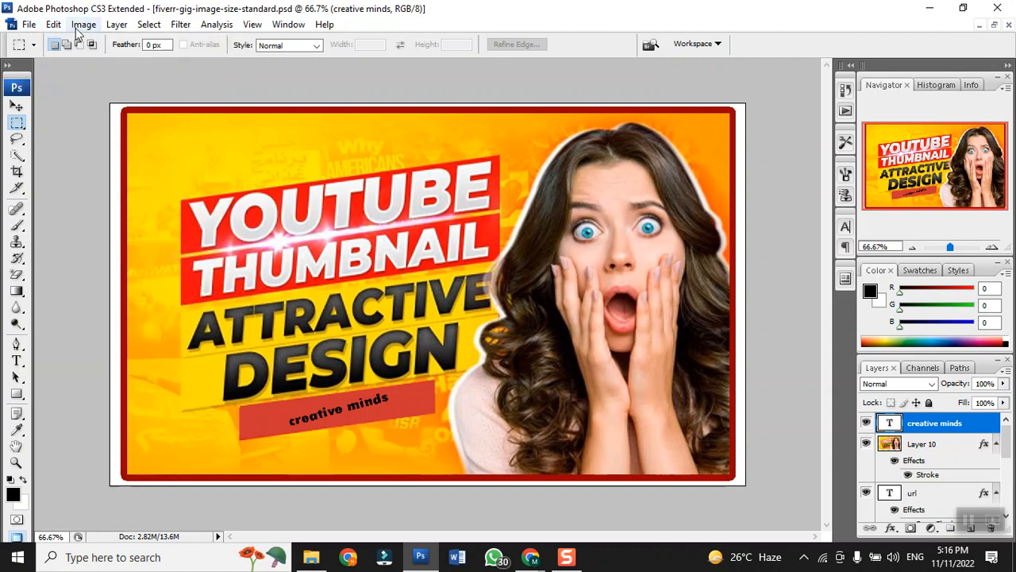
click(78, 27)
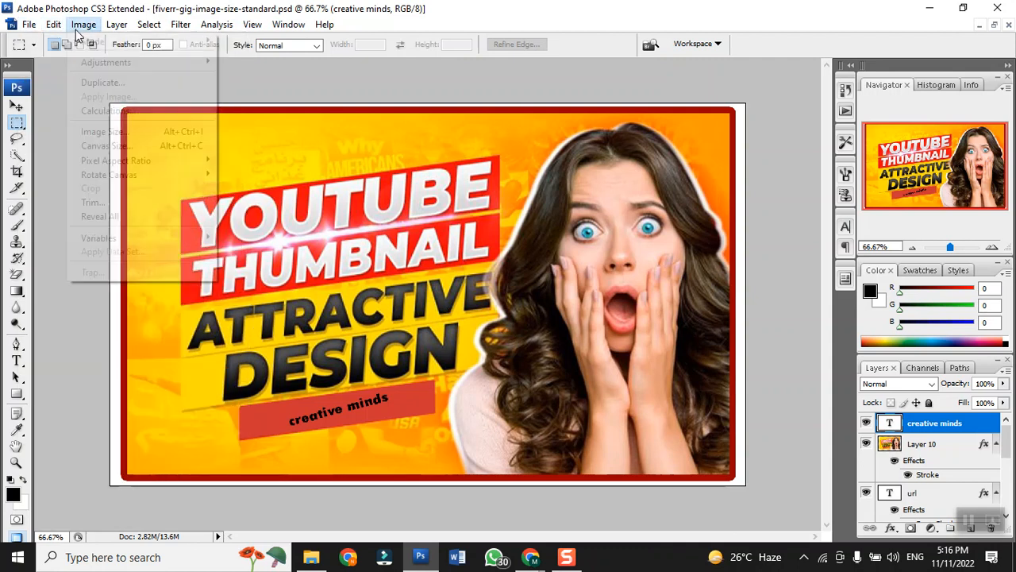
click(89, 131)
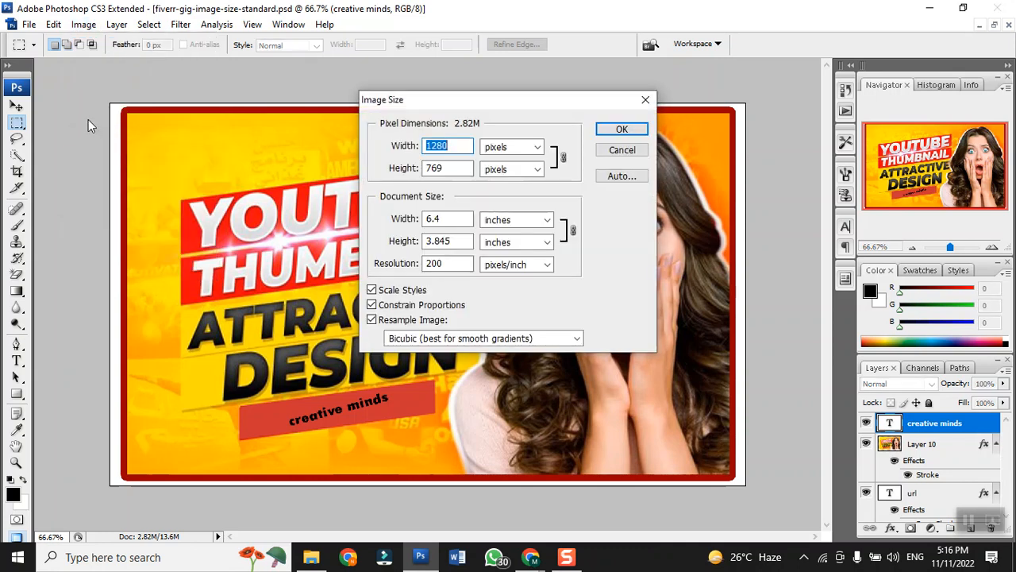
click(508, 221)
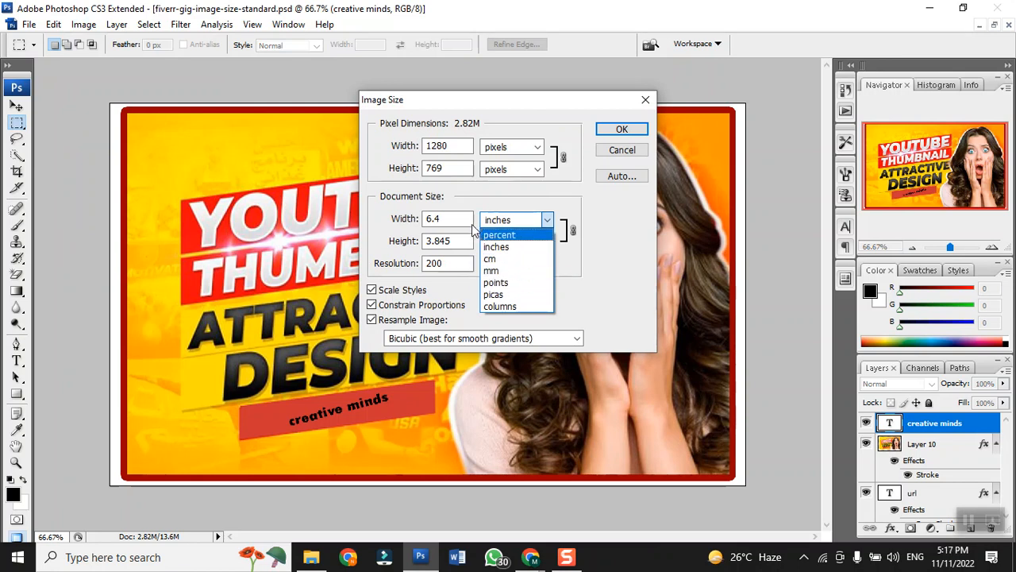
click(393, 151)
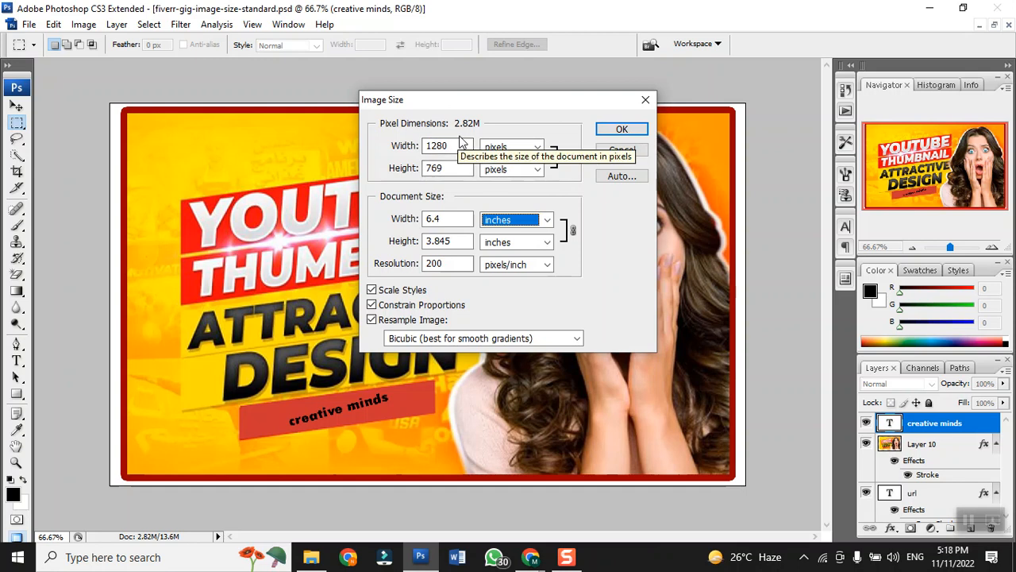
click(622, 130)
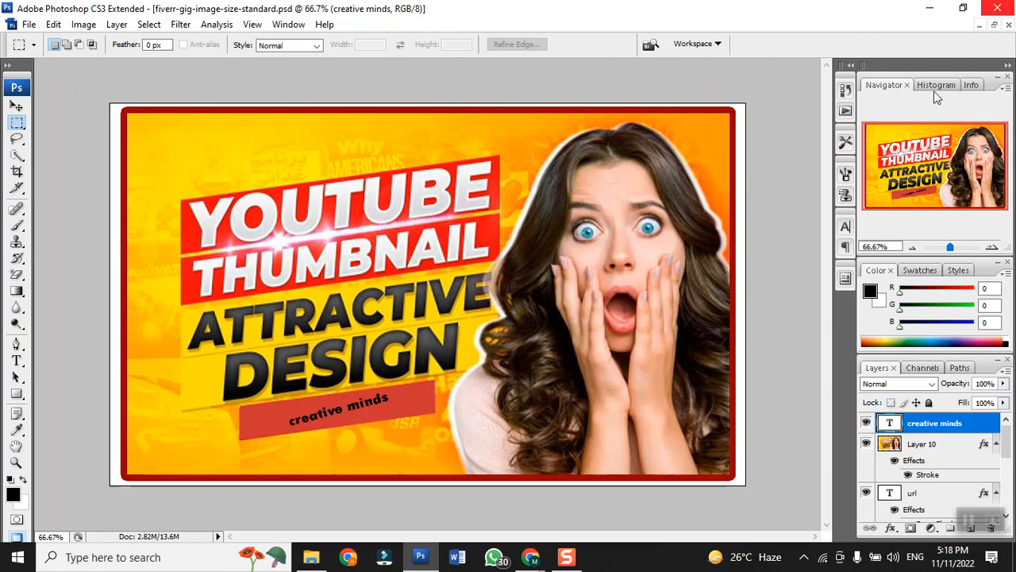
mouse_move(529, 560)
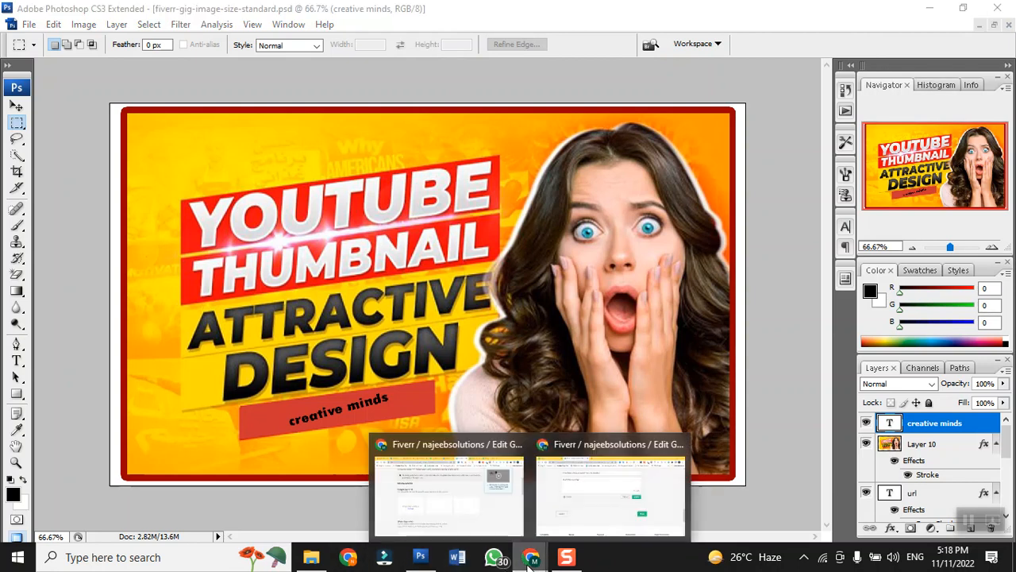
click(476, 525)
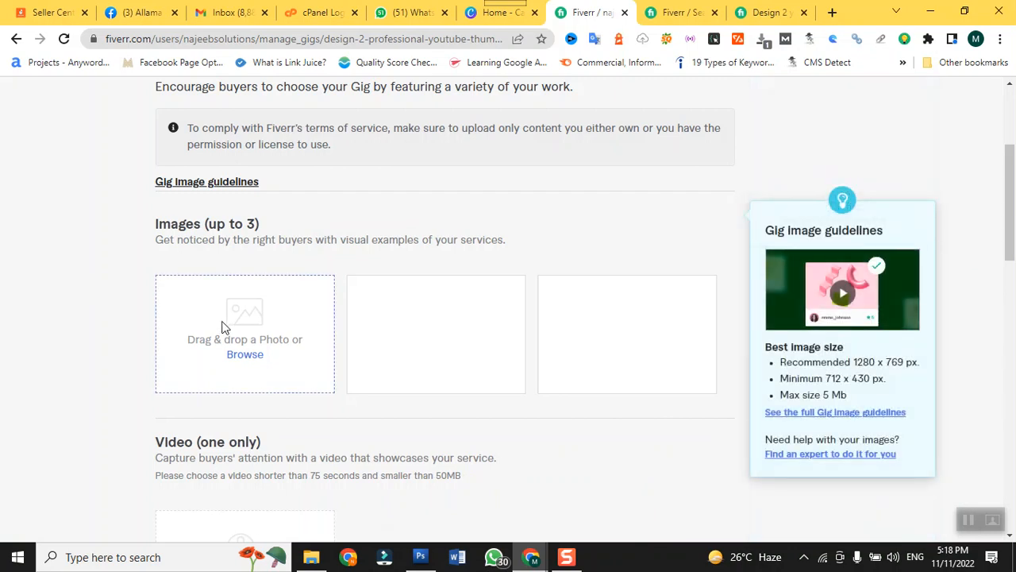
Upload the image thumbnsil-gig-1 from the MCQS folder as the gig's first gallery image.
click(242, 359)
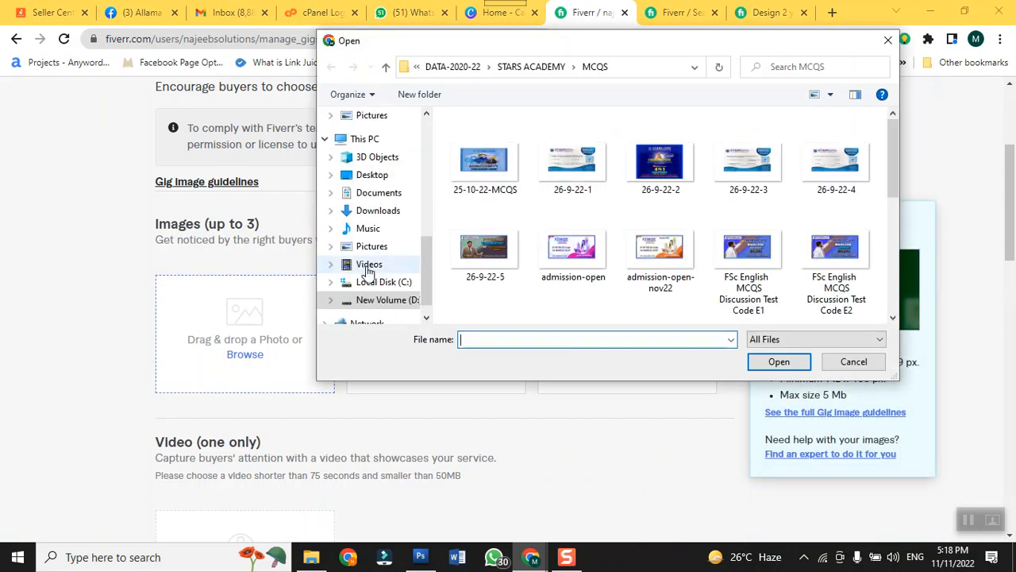
drag(894, 177, 878, 292)
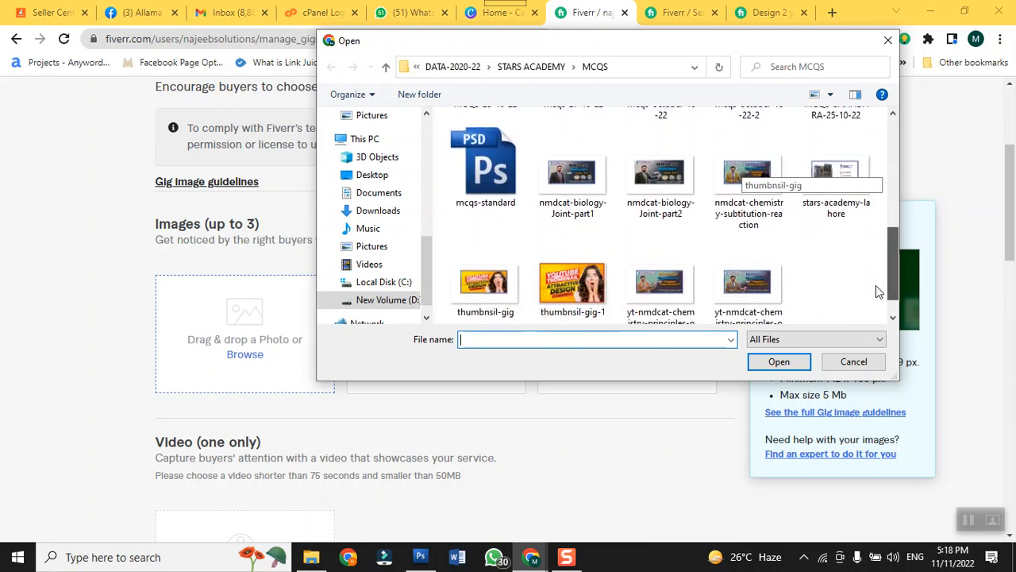
click(559, 302)
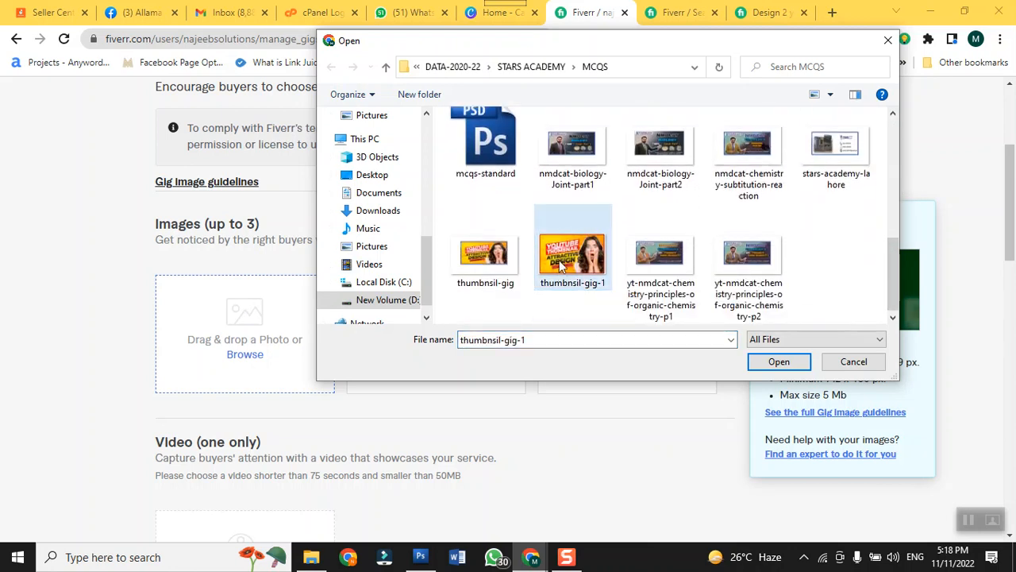
double_click(559, 265)
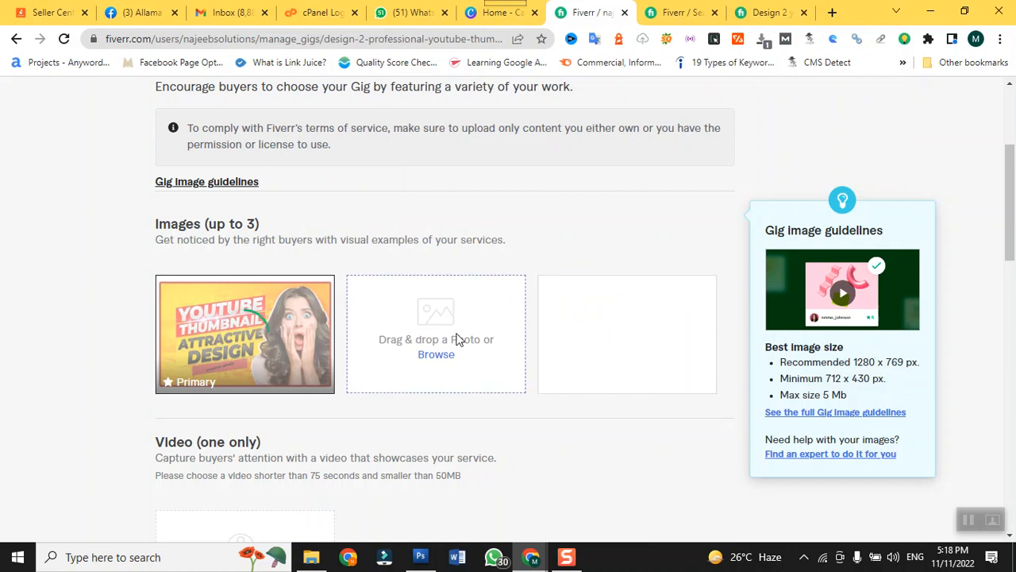
Upload the image thumbnsil-gig from the MCQS folder as the gig's second gallery image.
click(444, 355)
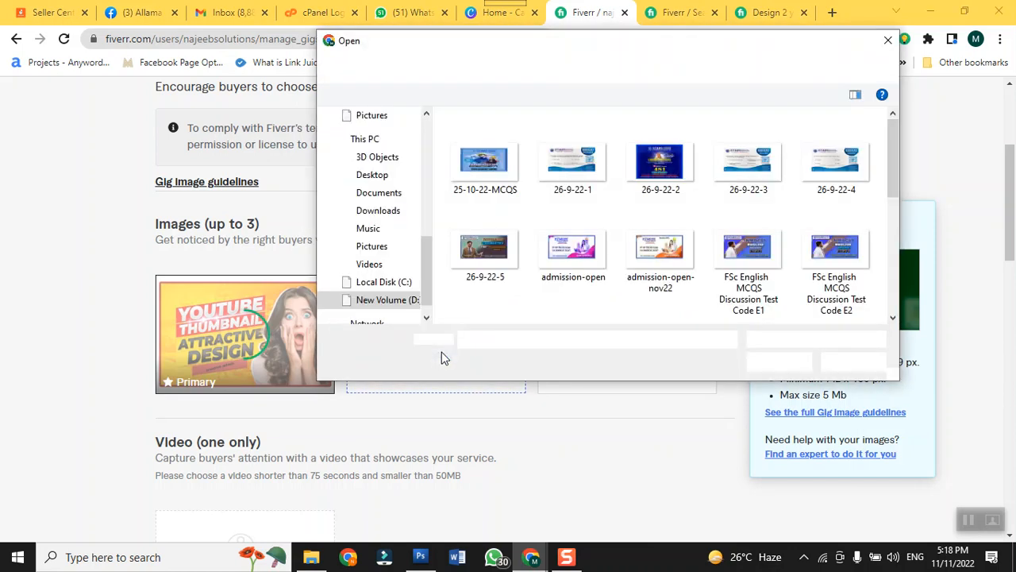
scroll(509, 306, down, 5)
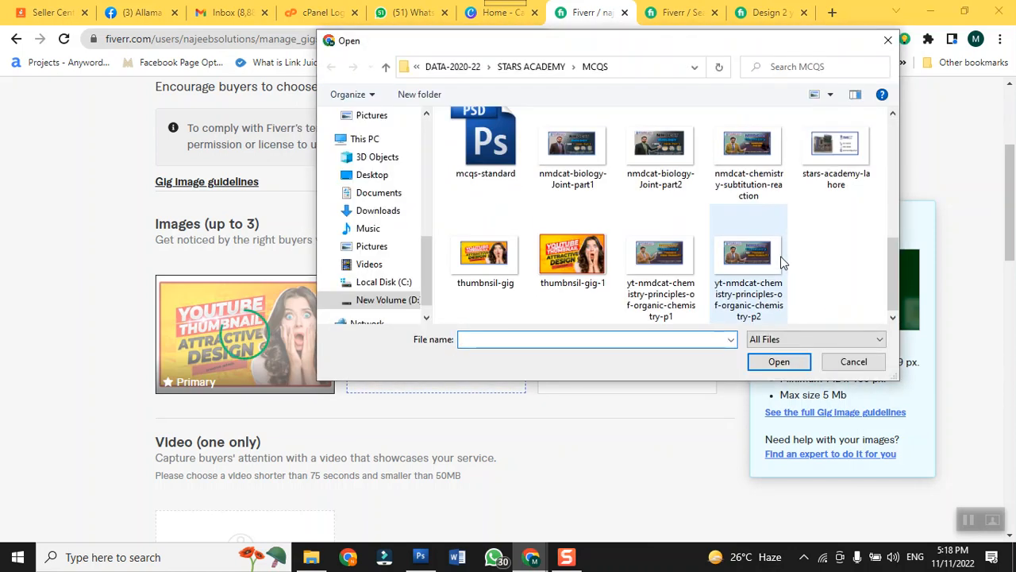
click(482, 259)
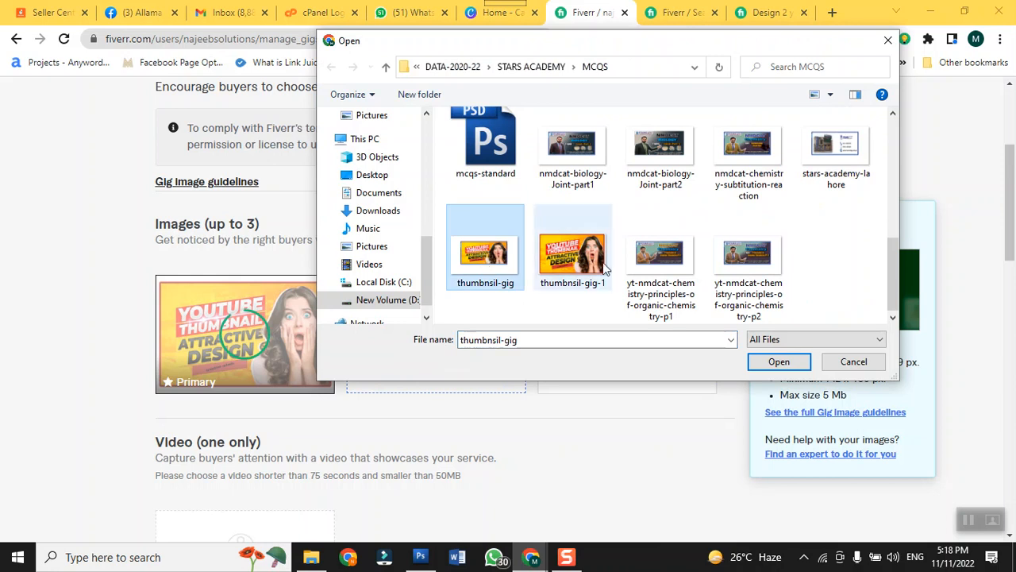
click(777, 362)
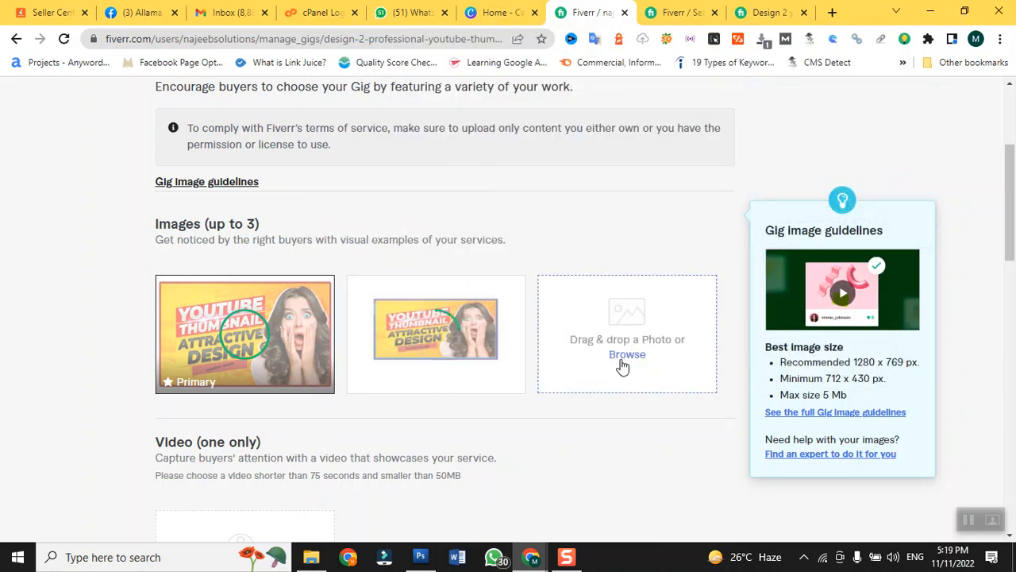
drag(623, 360, 111, 484)
click(84, 444)
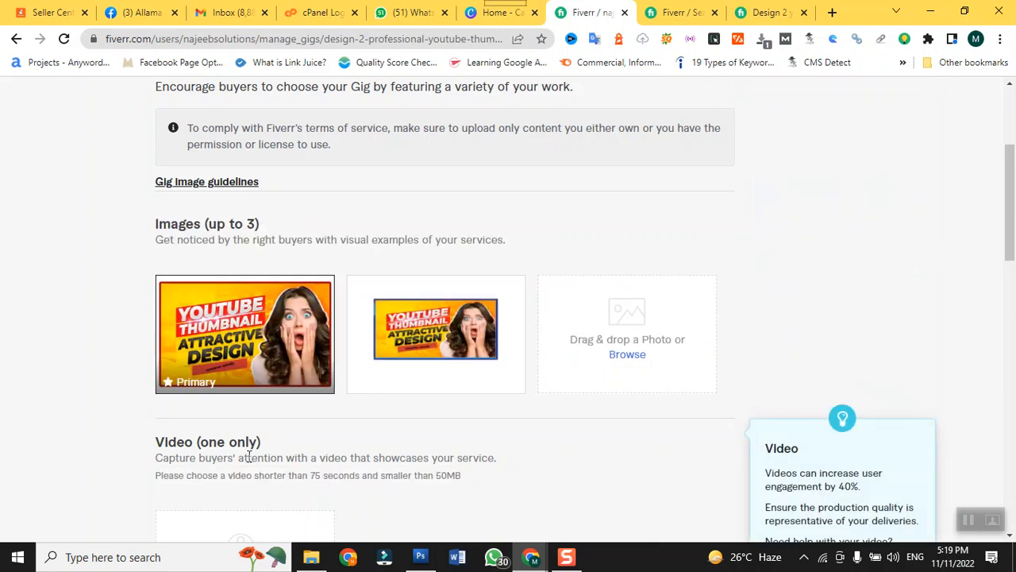
Review the Video and Documents upload sections of the Gallery stage, including their file limits and guidelines.
scroll(248, 456, down, 2)
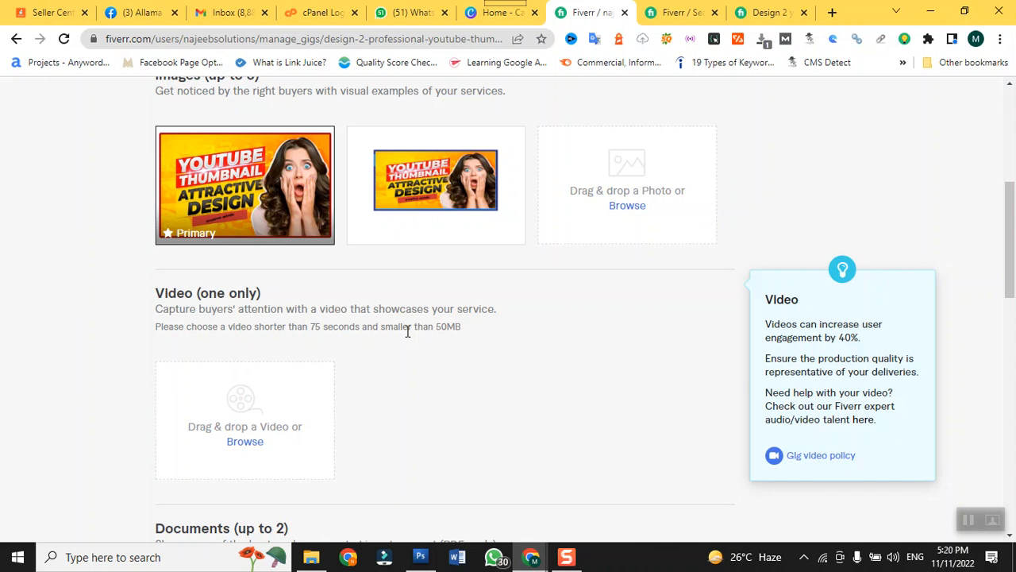
scroll(407, 332, down, 4)
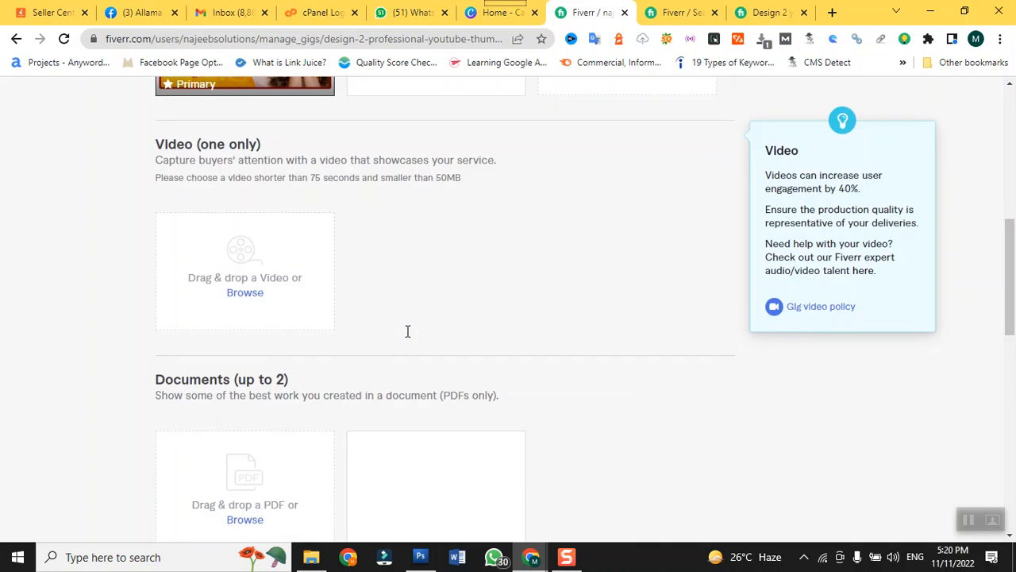
scroll(406, 338, up, 2)
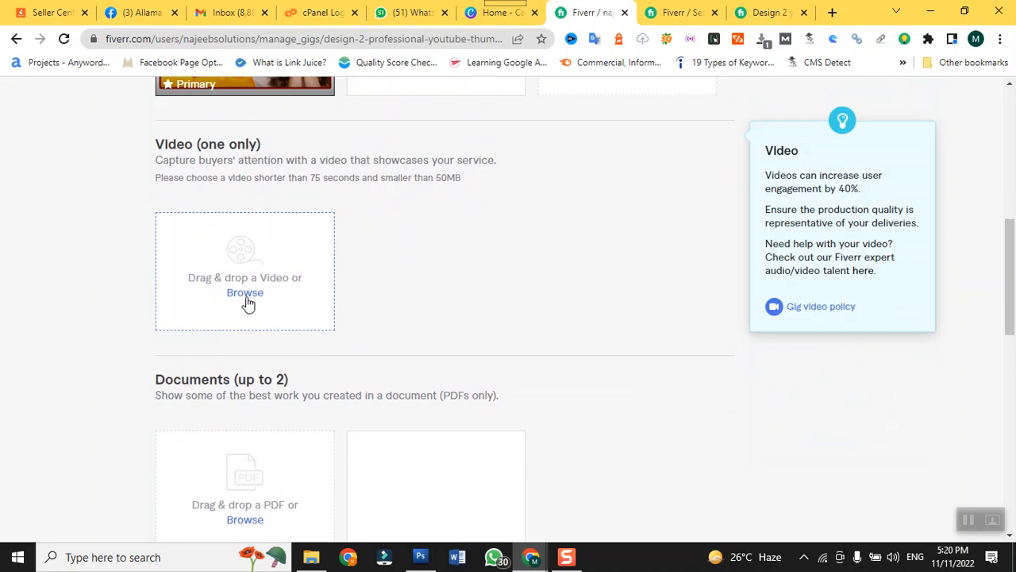
scroll(249, 304, down, 3)
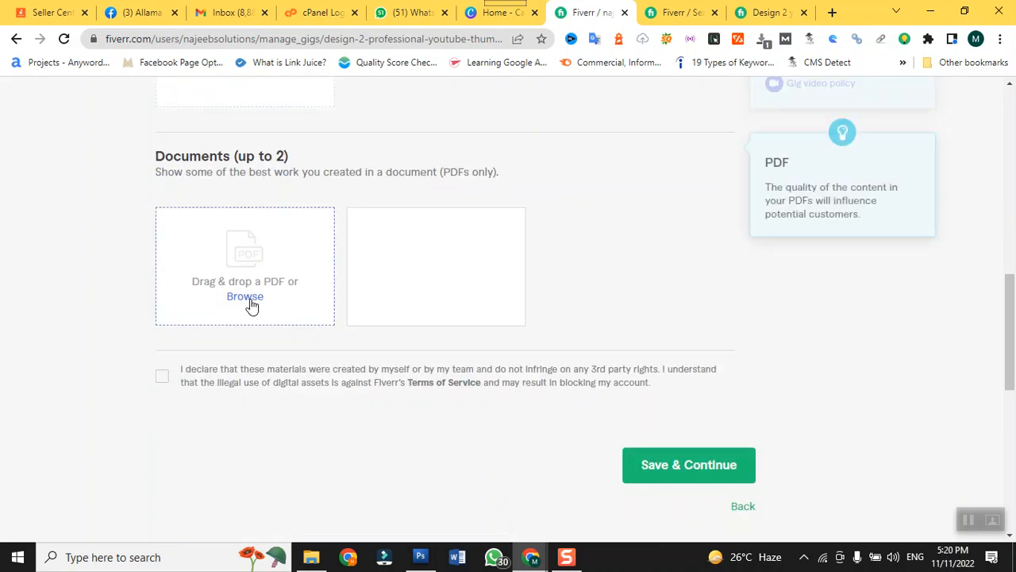
scroll(250, 304, up, 3)
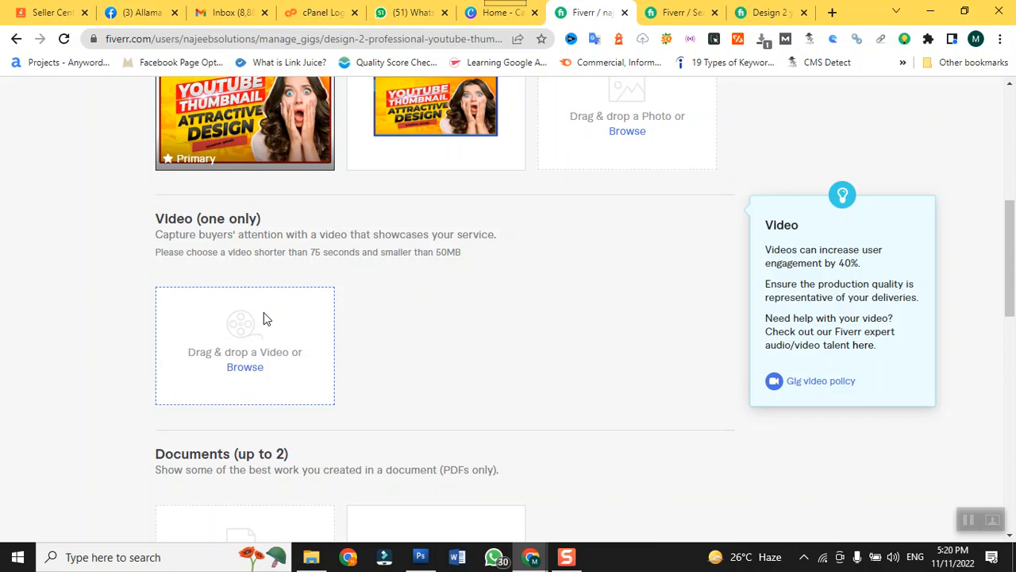
scroll(256, 318, down, 2)
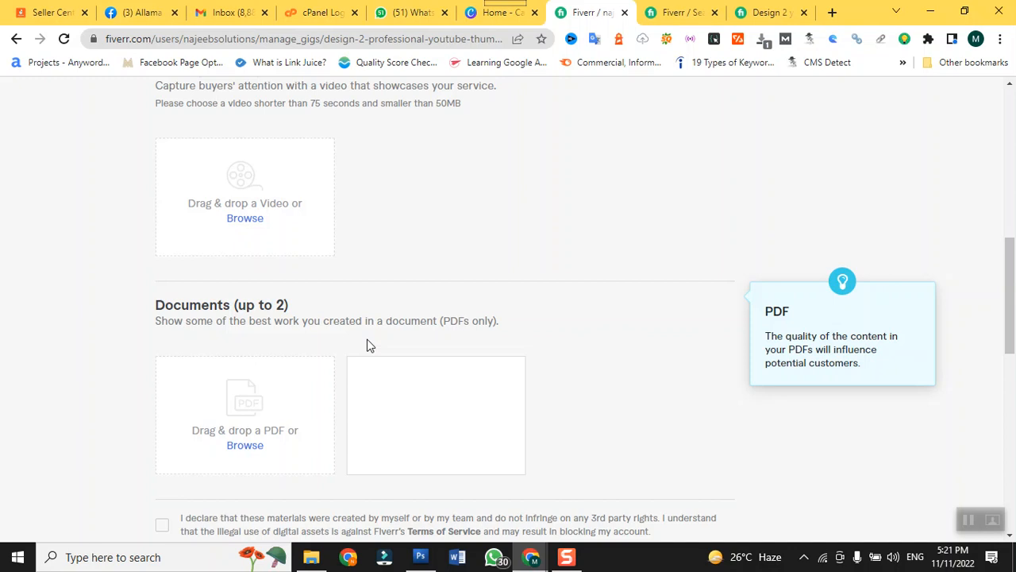
scroll(367, 345, down, 3)
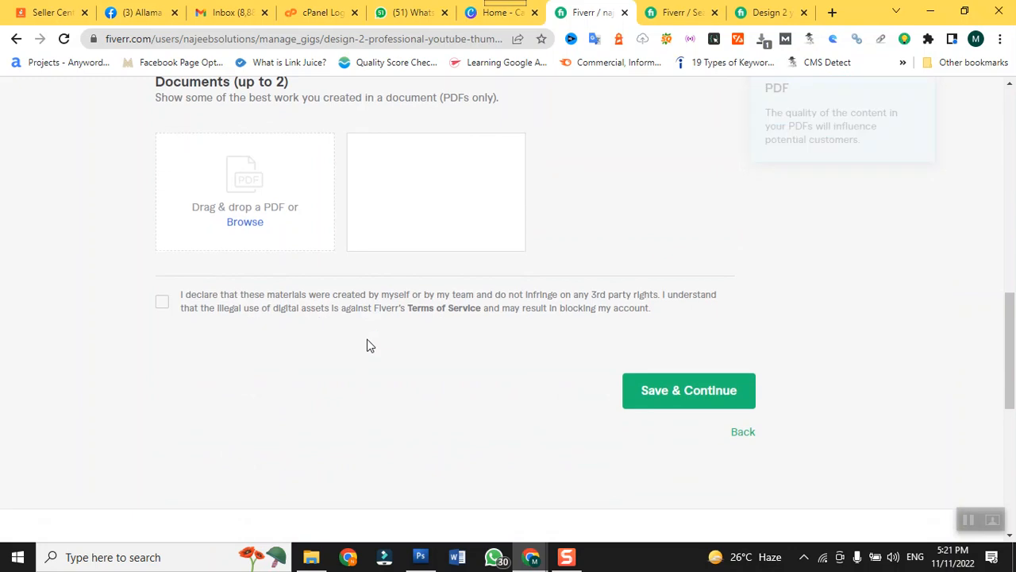
Accept the declaration of ownership for the gallery materials and save the Gallery stage to continue to Publish.
click(162, 304)
scroll(227, 230, up, 3)
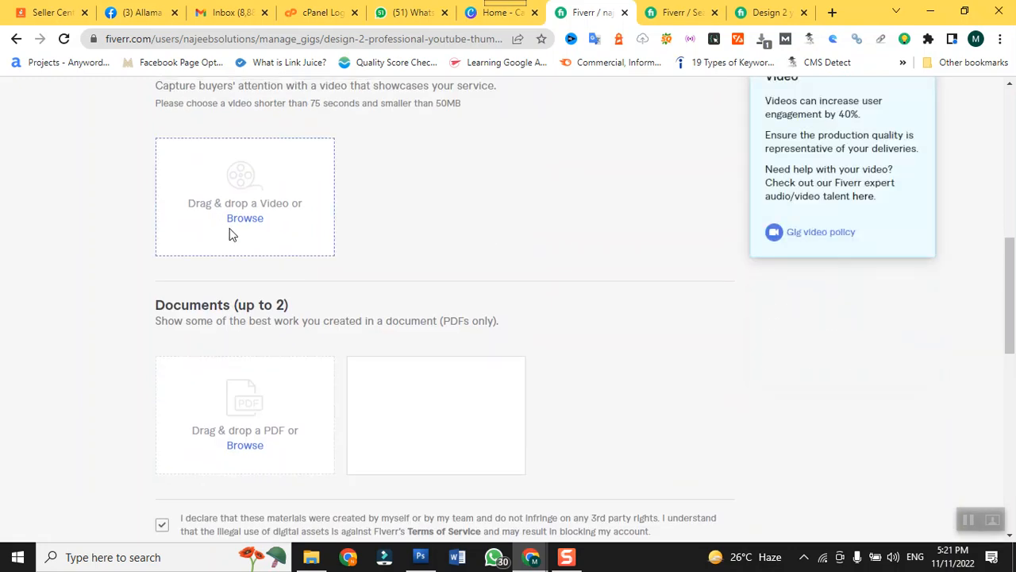
scroll(238, 238, down, 3)
scroll(469, 250, up, 2)
scroll(474, 258, up, 4)
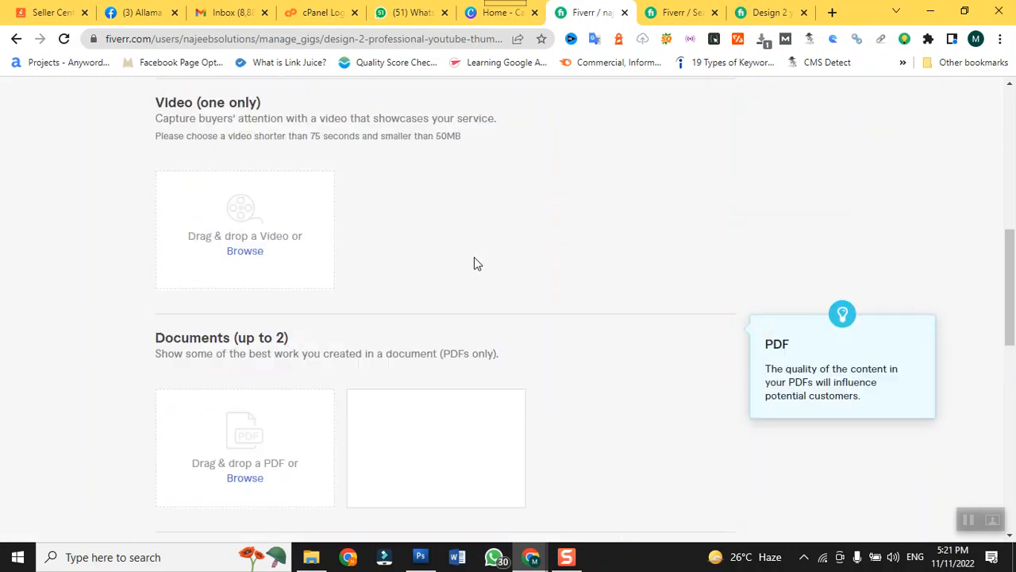
scroll(474, 263, down, 5)
scroll(476, 263, down, 3)
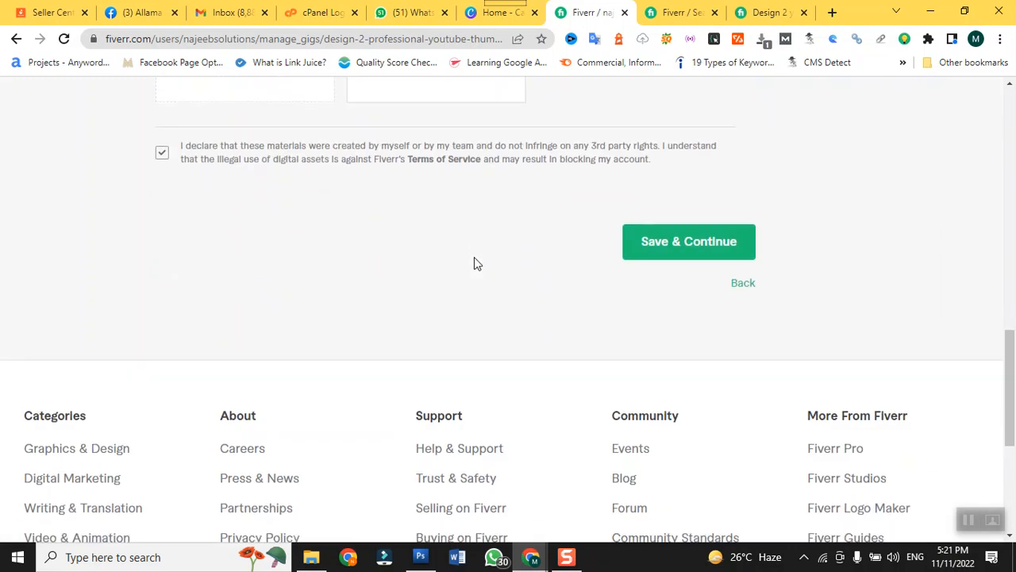
click(698, 243)
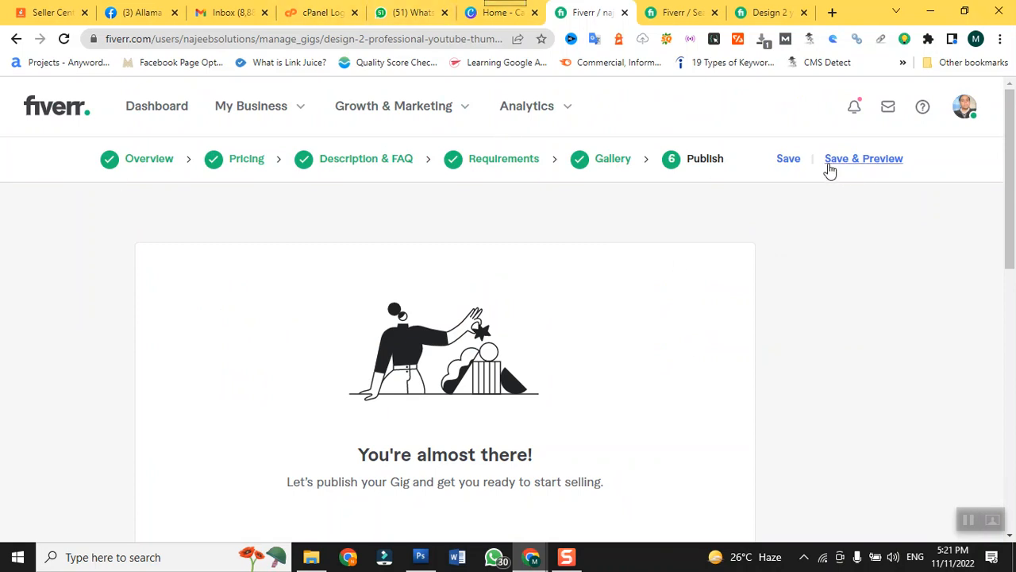
Save the gig in the Publish stage to make it live, and finish to return to the gigs list.
click(789, 159)
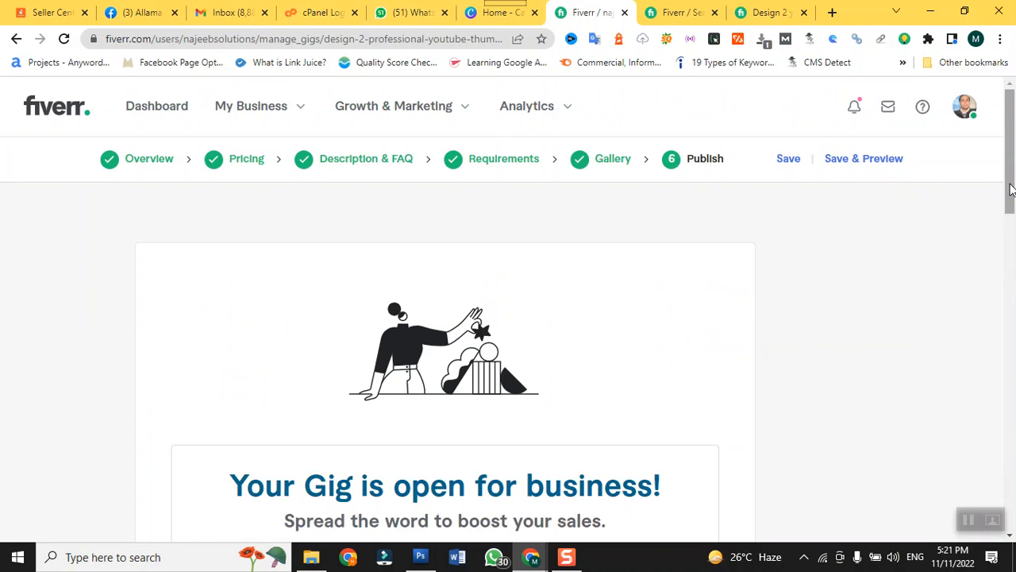
drag(1007, 193, 988, 427)
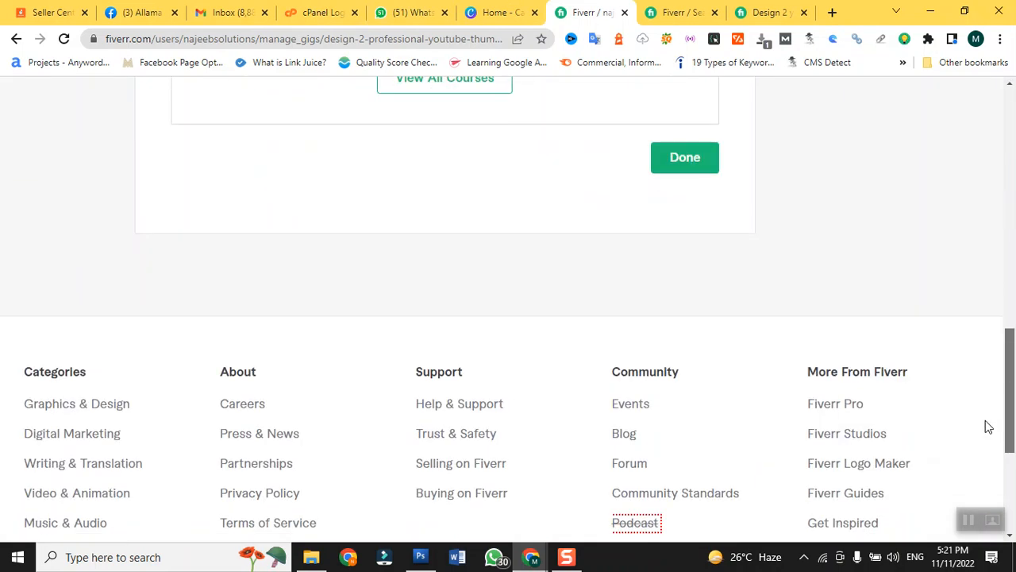
click(673, 165)
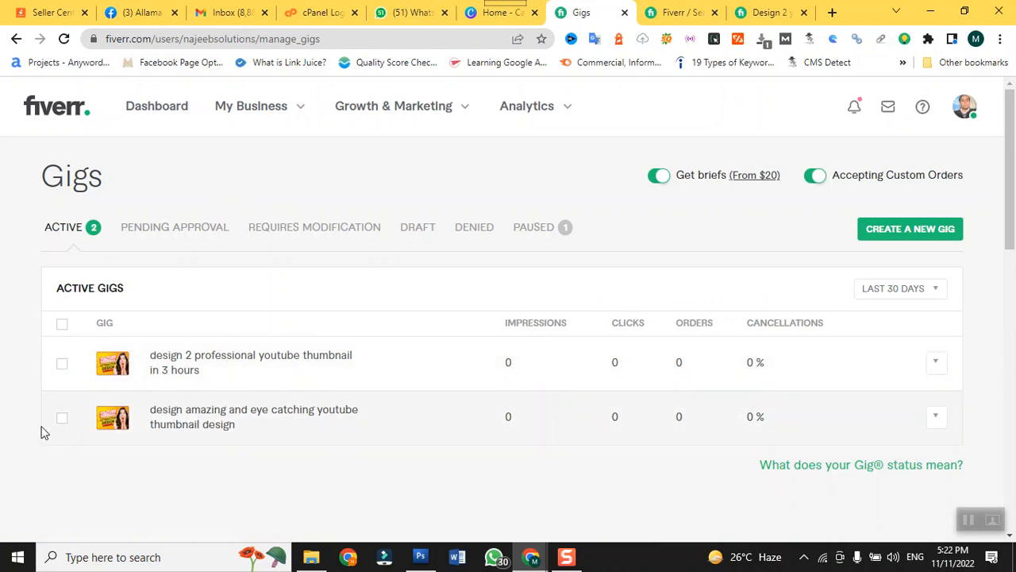
Check the actions available for the "design amazing and eye catching youtube thumbnail design" gig, and look over the seller dashboard.
click(939, 422)
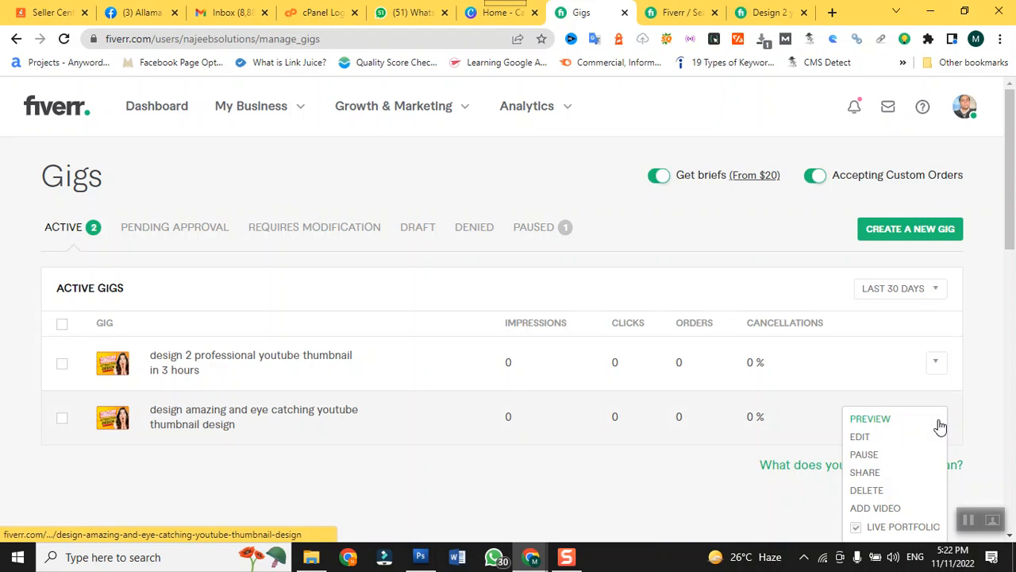
click(199, 489)
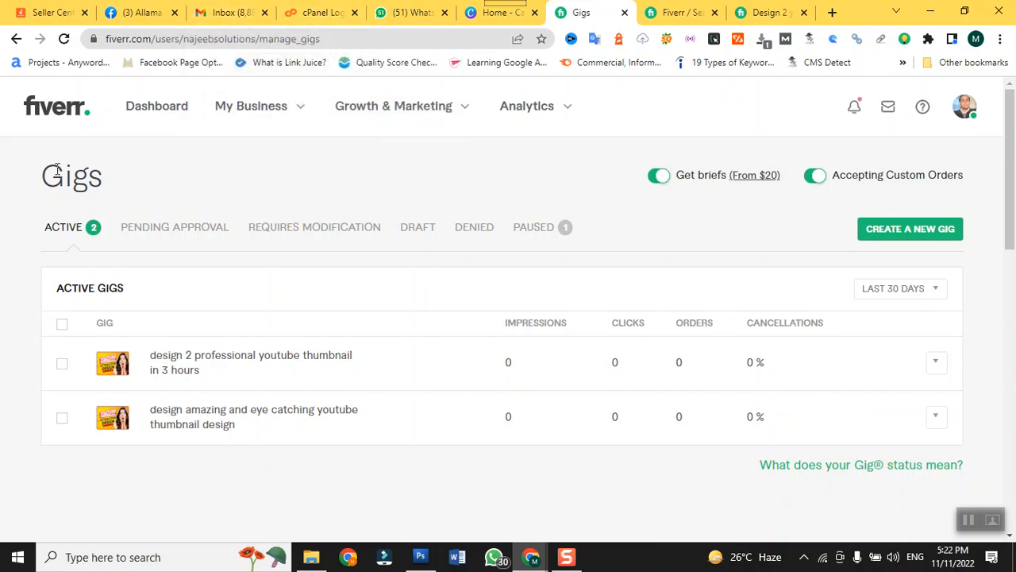
click(159, 118)
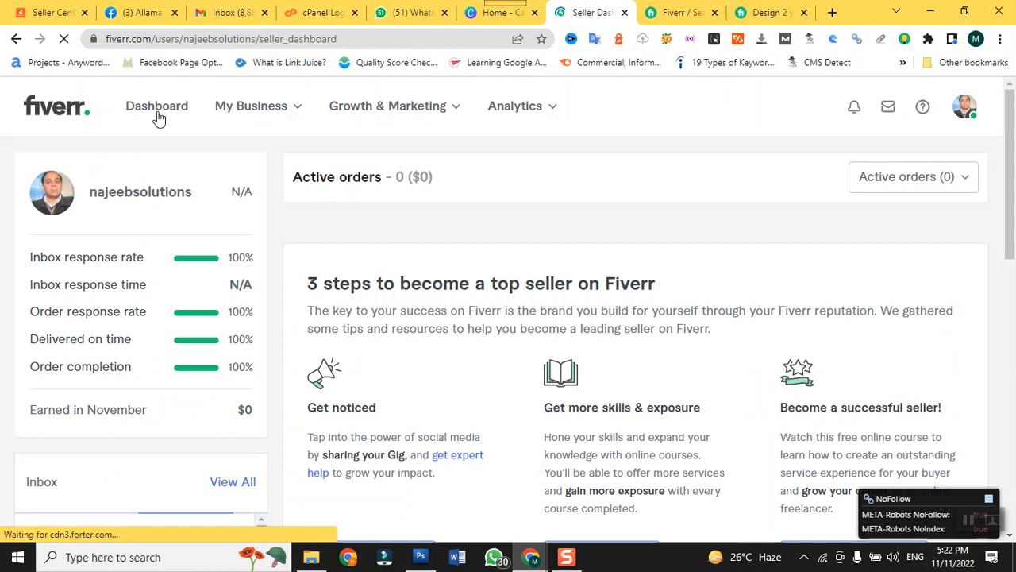
scroll(315, 249, down, 3)
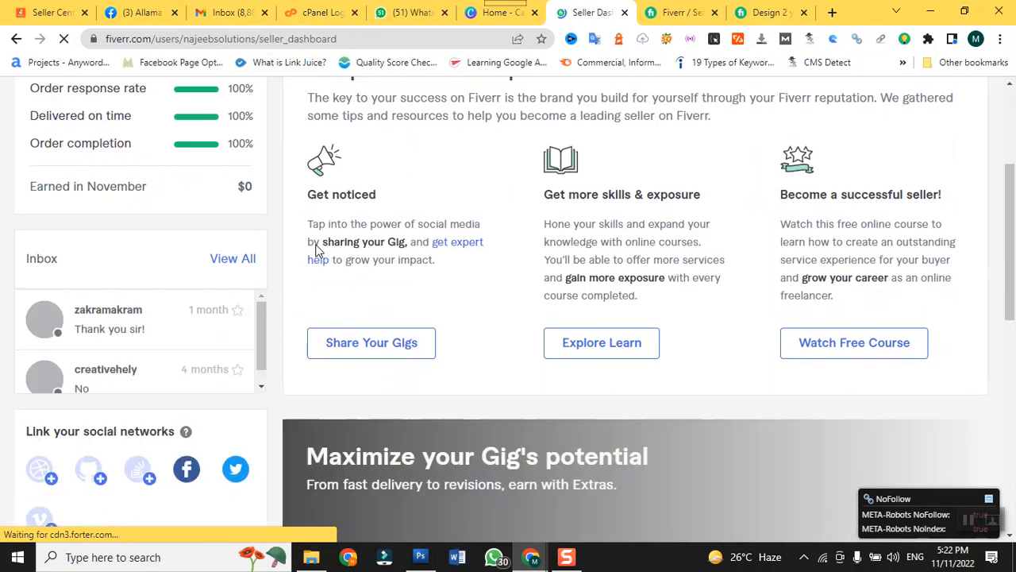
scroll(316, 249, up, 3)
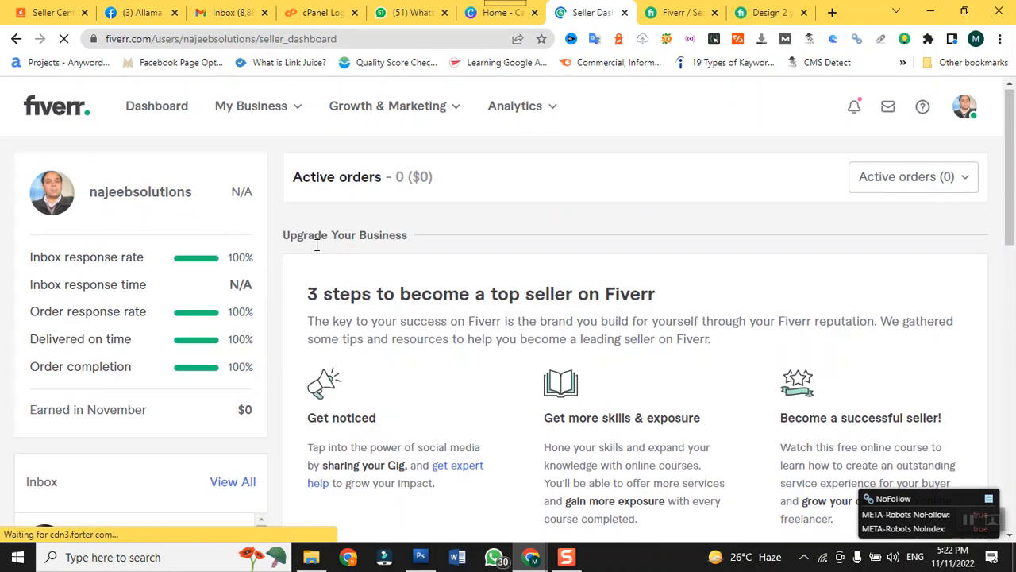
Open the seller profile to review its active gigs and description, and switch to the browser window with the other thumbnail gig's FAQ editor.
click(963, 115)
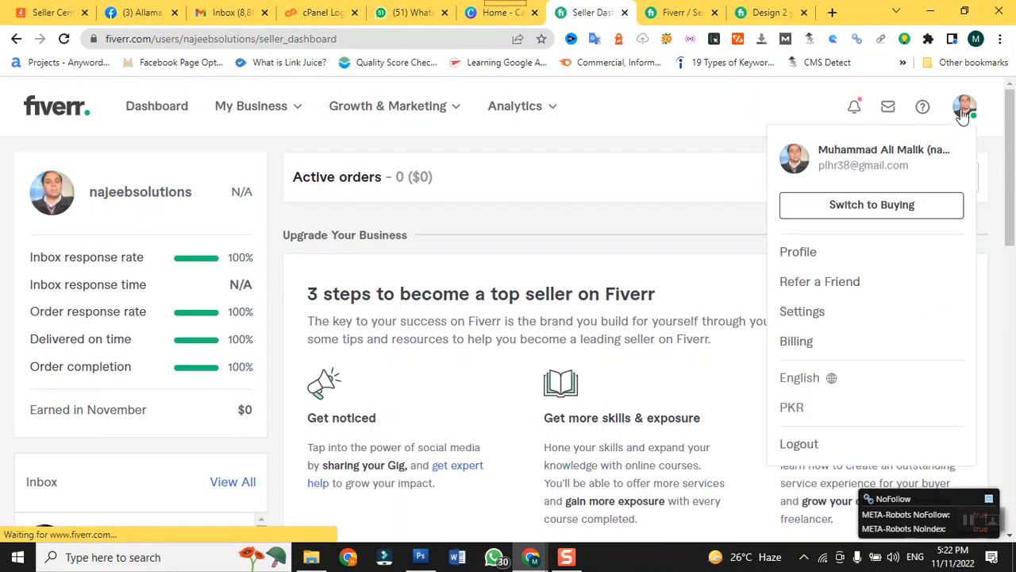
click(815, 253)
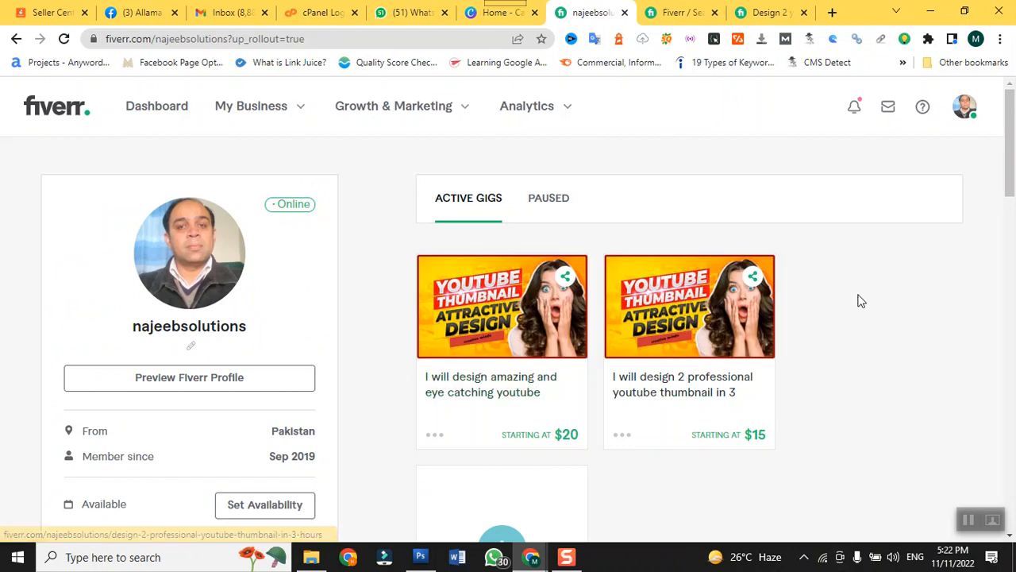
scroll(861, 300, down, 2)
scroll(867, 297, down, 2)
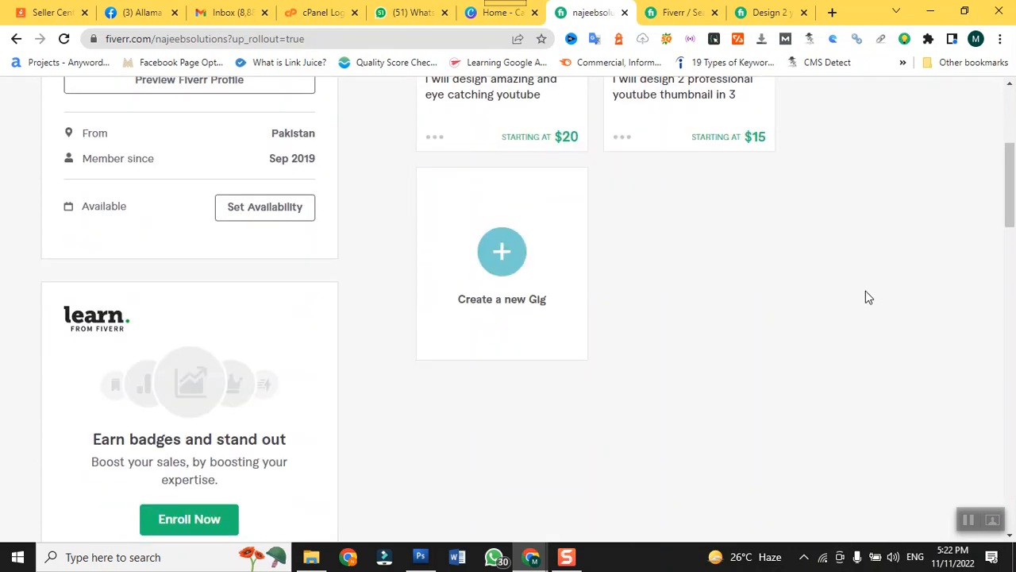
scroll(869, 297, down, 4)
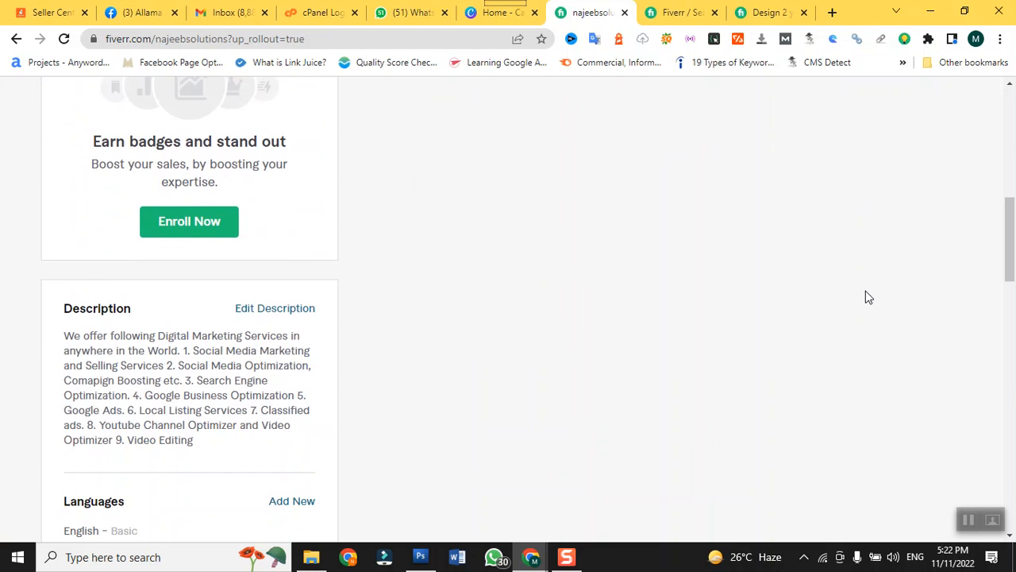
scroll(869, 297, down, 1)
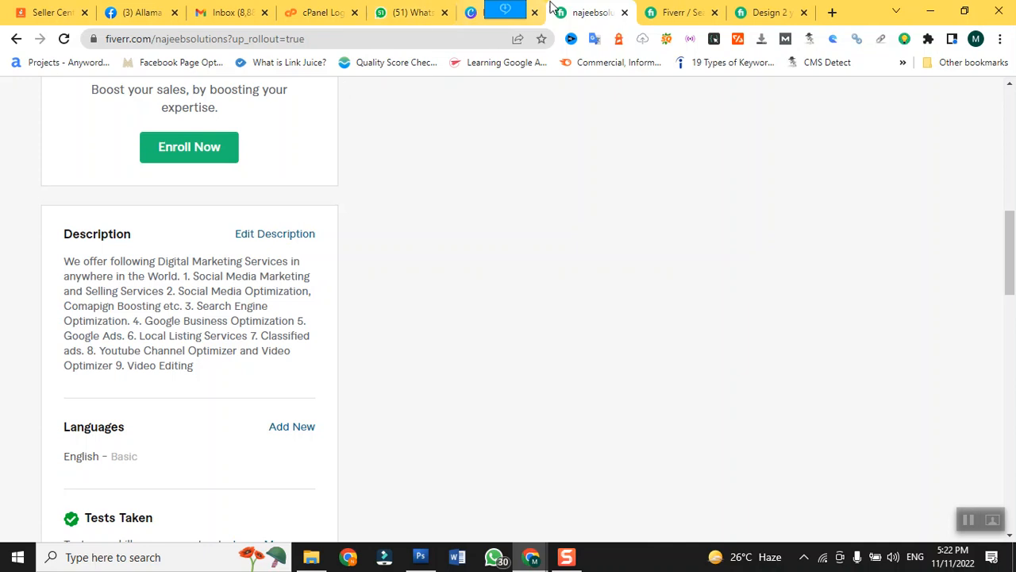
click(527, 557)
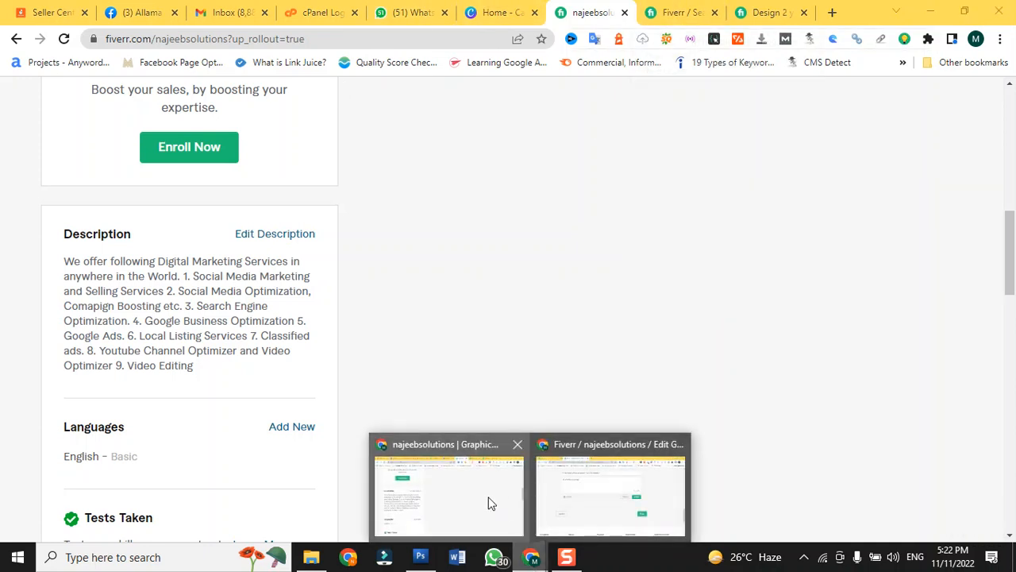
click(611, 497)
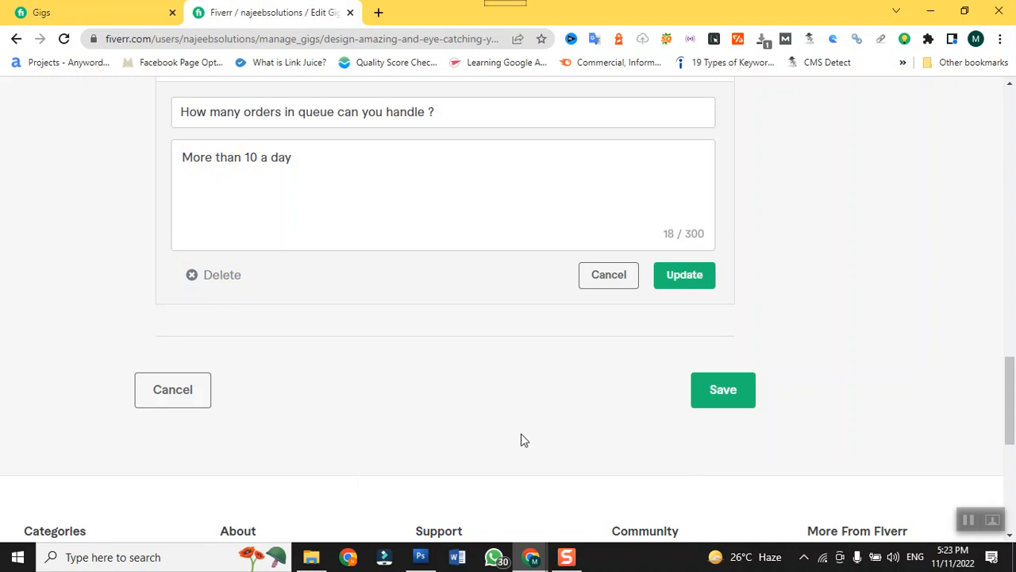
Leave the Description & FAQ editor and open the list of the seller's gigs.
scroll(531, 463, up, 15)
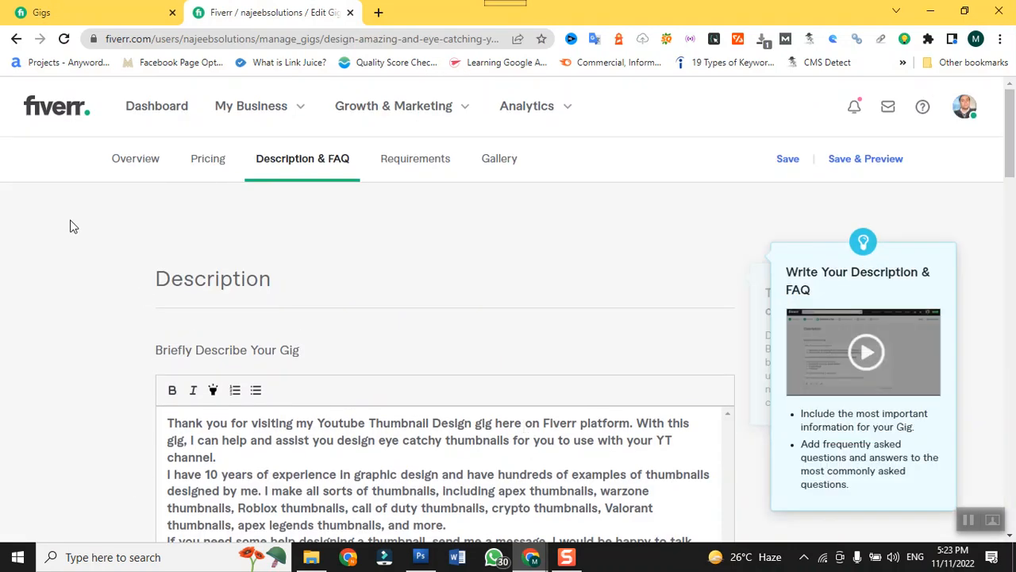
mouse_move(251, 105)
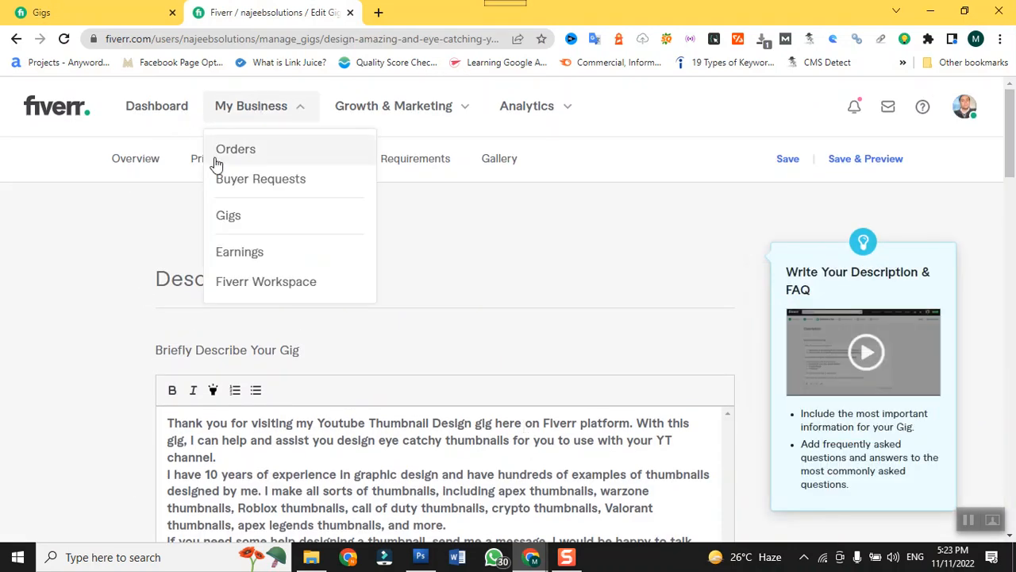
click(226, 215)
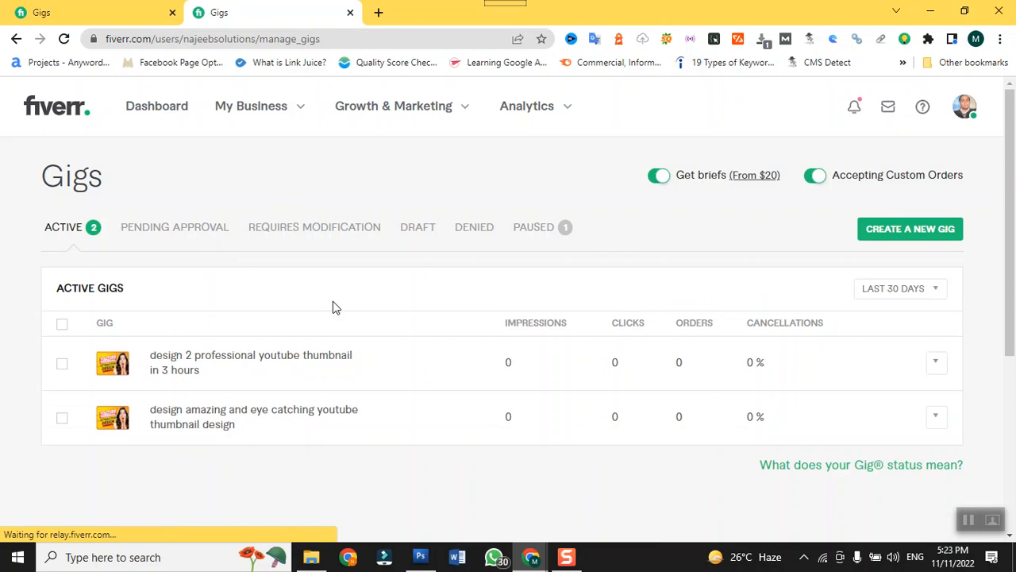
Expand the "design 2 professional youtube thumbnail in 3 hours" gig and look over its status, queue, watermark and performance details.
scroll(332, 307, down, 1)
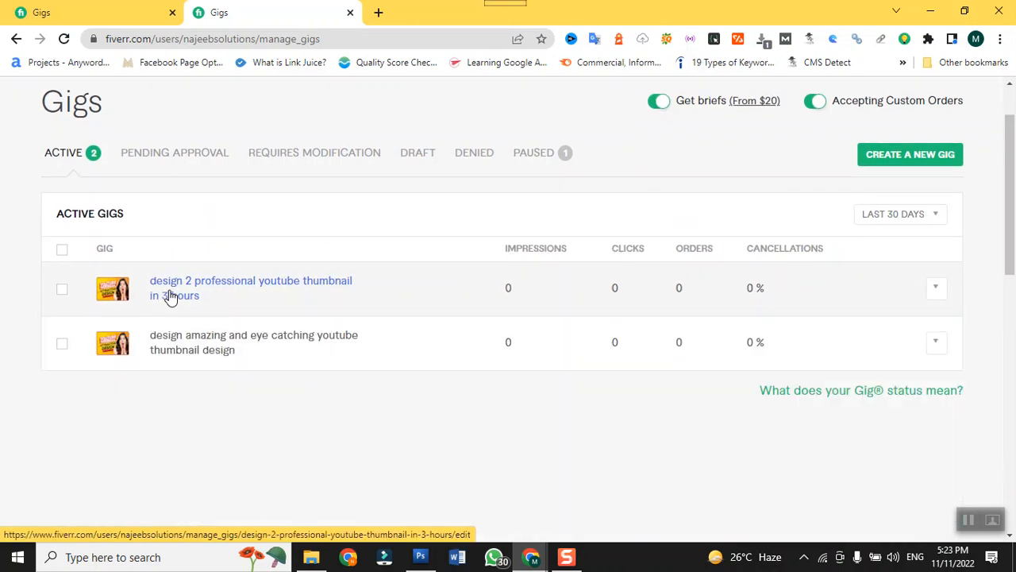
click(171, 296)
scroll(329, 372, down, 3)
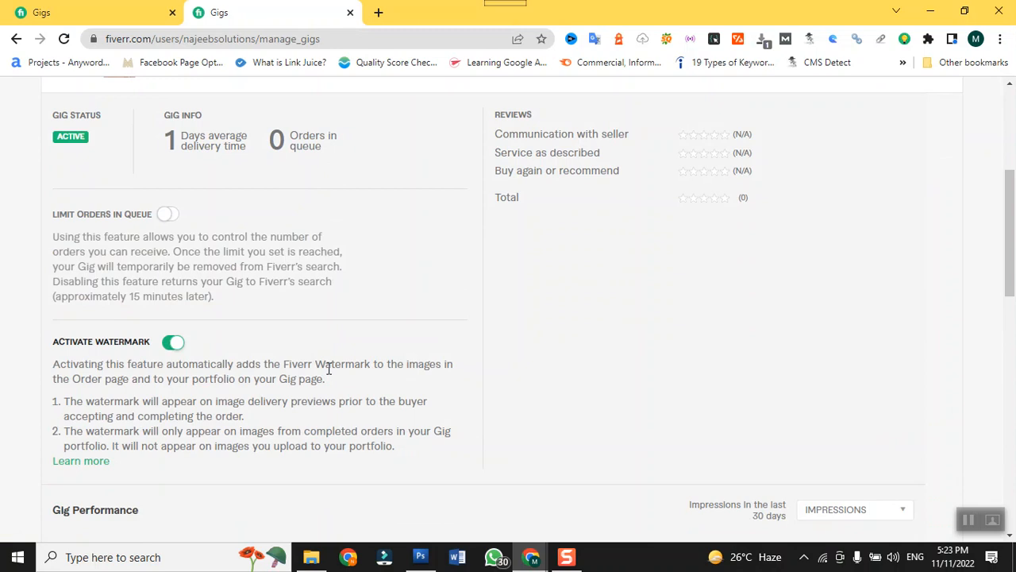
scroll(328, 370, down, 4)
scroll(329, 369, up, 7)
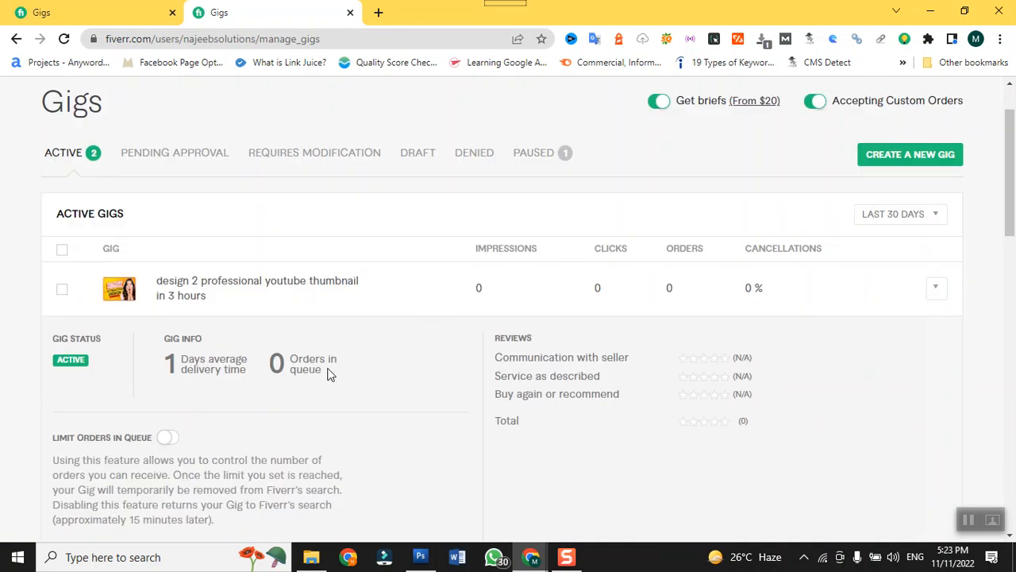
Preview the "design 2 professional youtube thumbnail in 3 hours" gig and examine its package, gallery images and description.
click(936, 297)
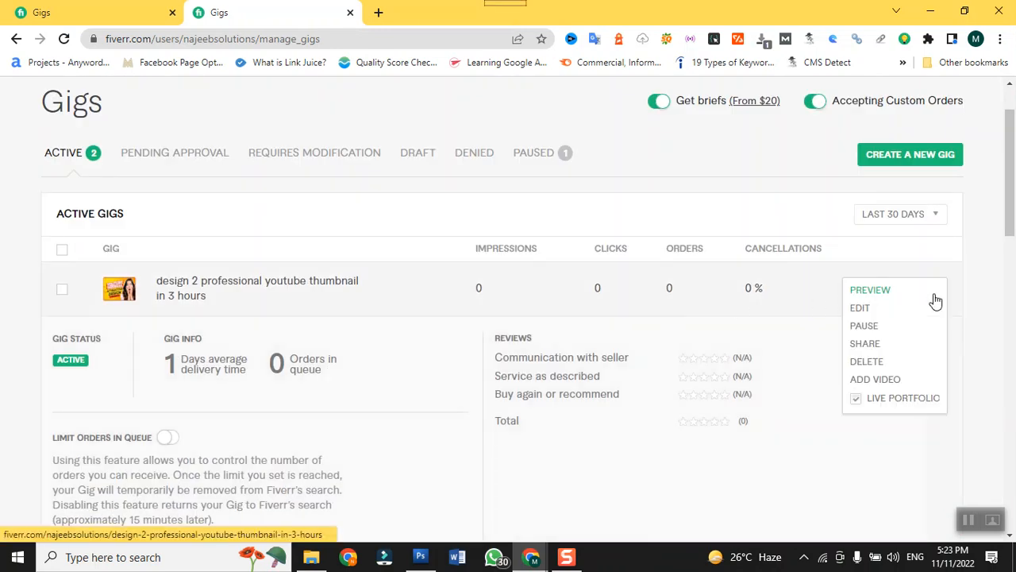
click(871, 290)
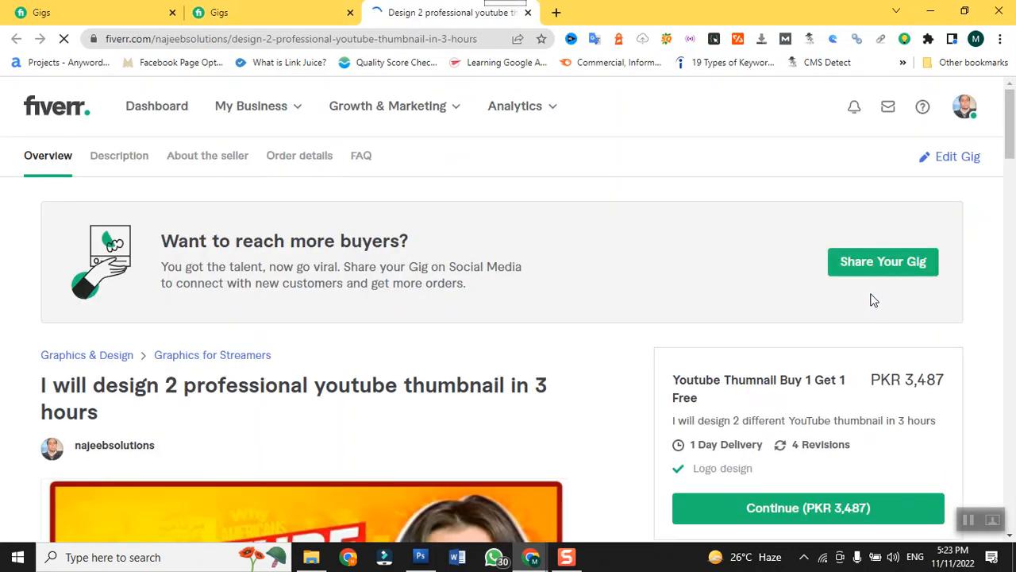
scroll(872, 299, down, 3)
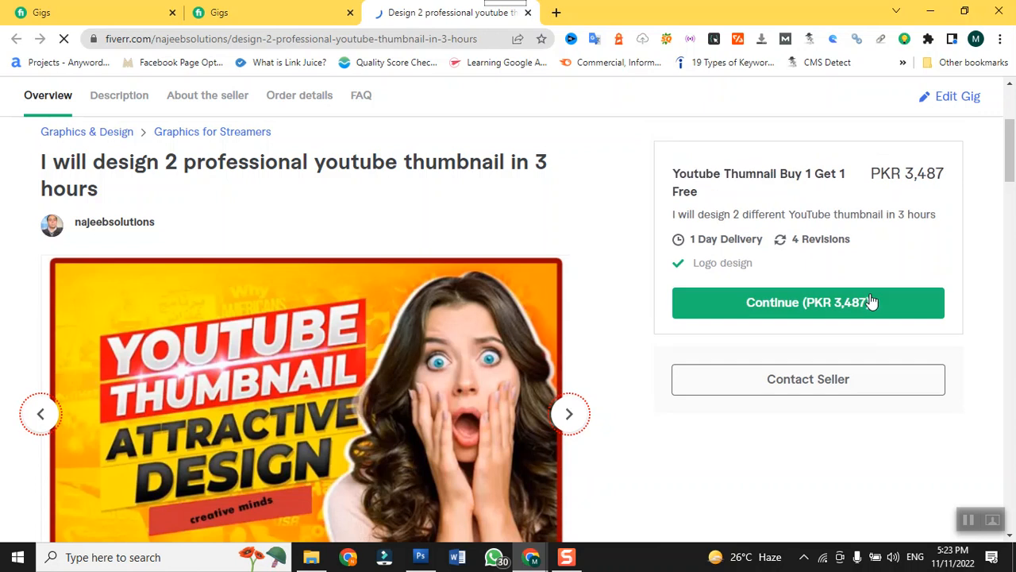
scroll(874, 297, down, 4)
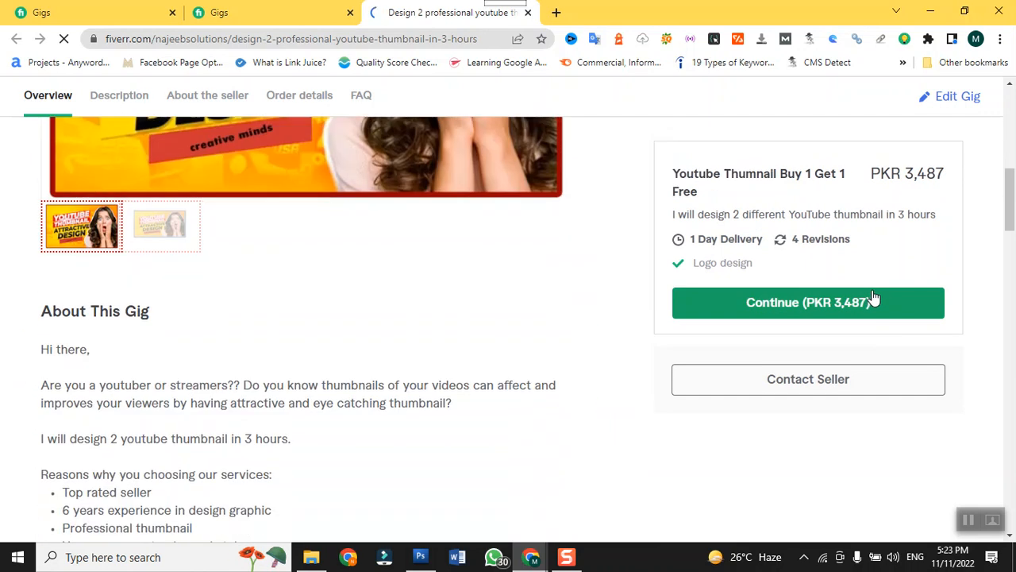
scroll(873, 297, down, 3)
scroll(873, 297, down, 2)
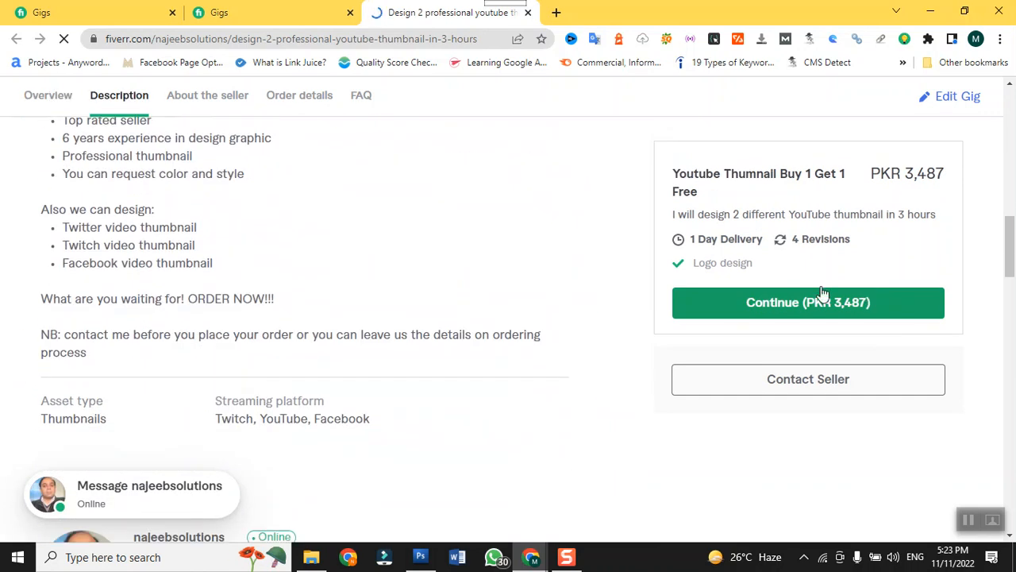
scroll(601, 287, down, 2)
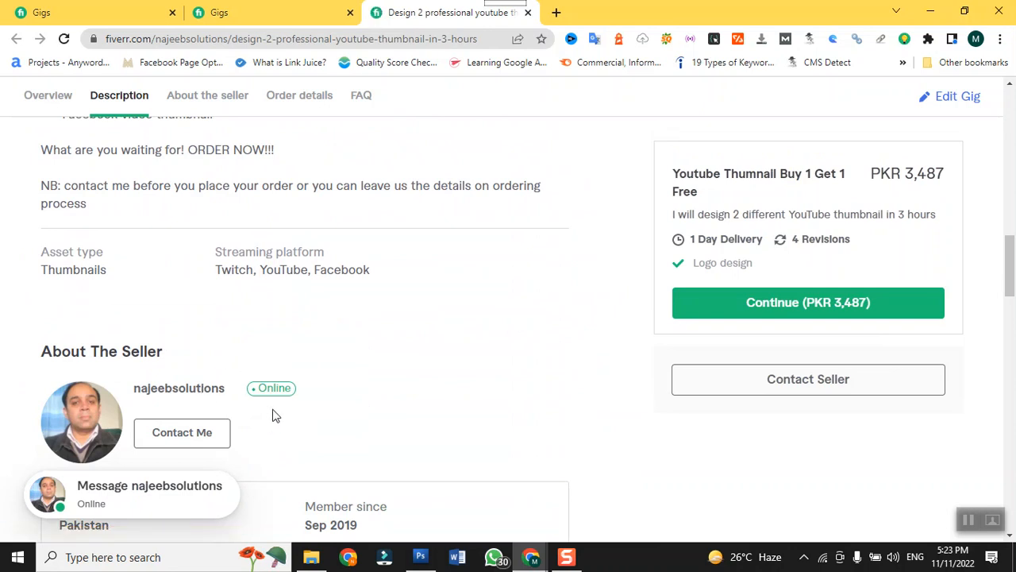
Examine the previewed gig's seller information, list of offered services and order details.
scroll(292, 414, down, 3)
scroll(294, 414, down, 2)
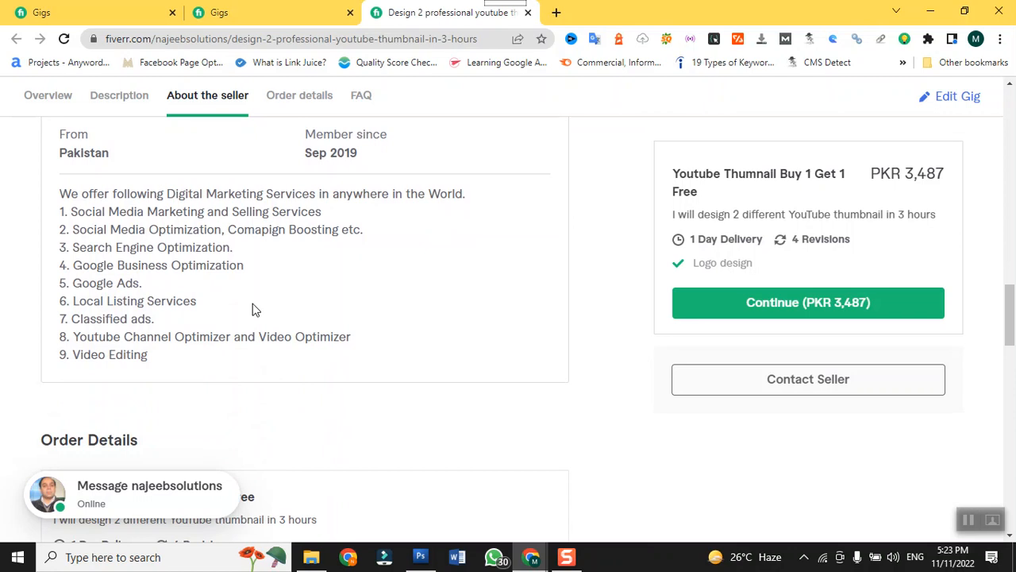
scroll(251, 310, down, 1)
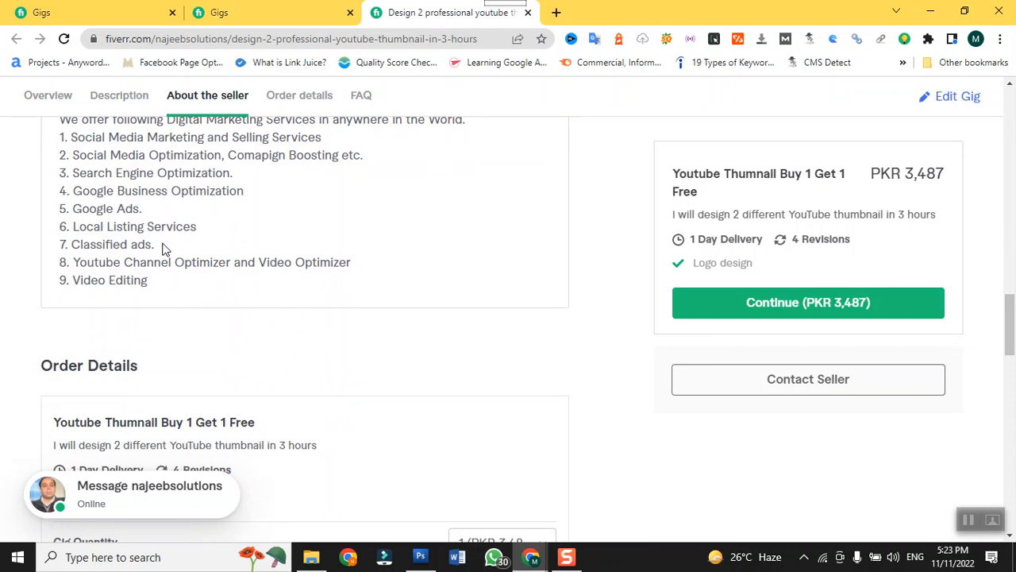
scroll(132, 220, down, 2)
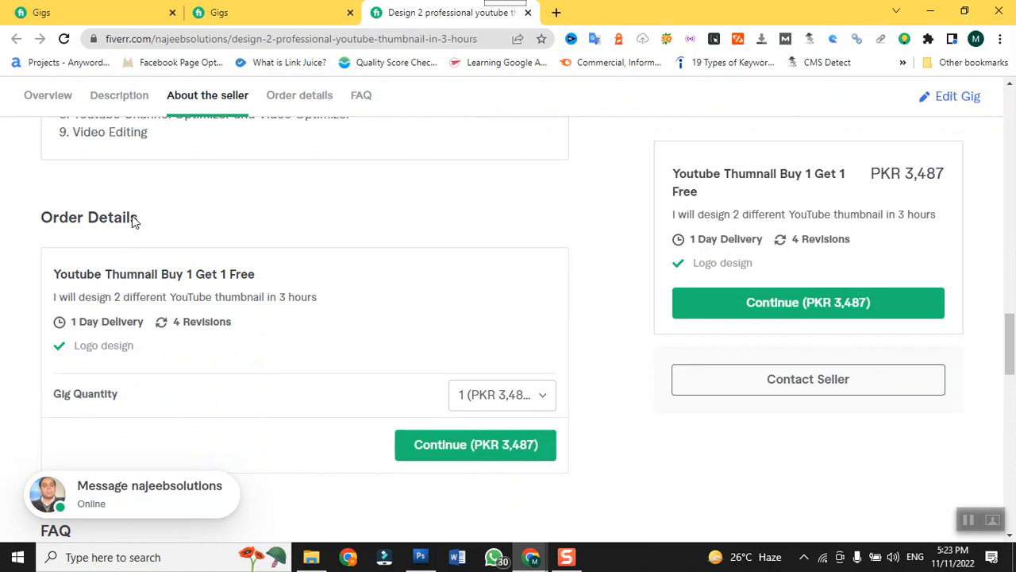
scroll(133, 216, up, 1)
scroll(132, 216, up, 1)
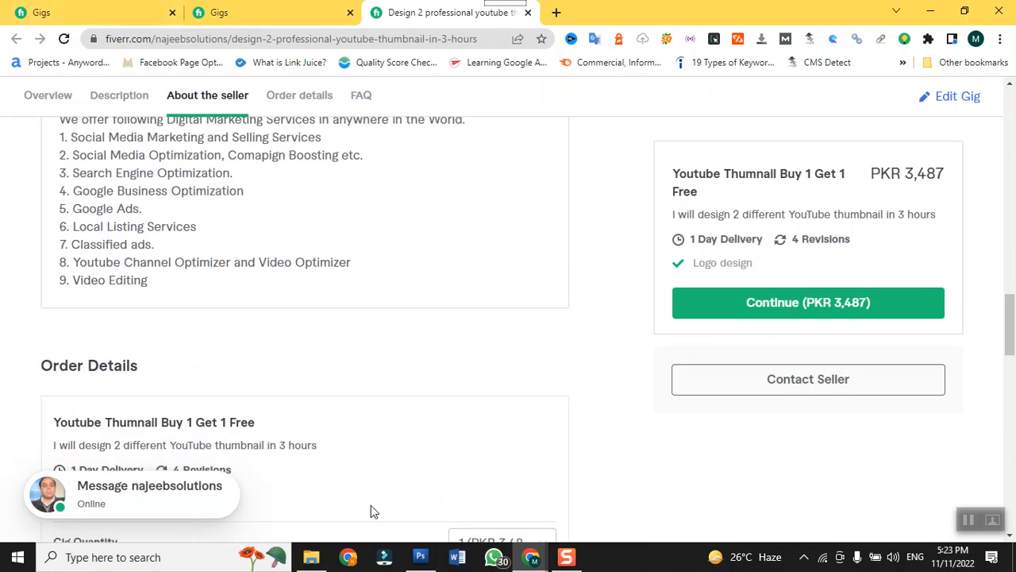
Switch to the browser window with the seller profile and examine its description, languages, tests and active gigs.
mouse_move(531, 560)
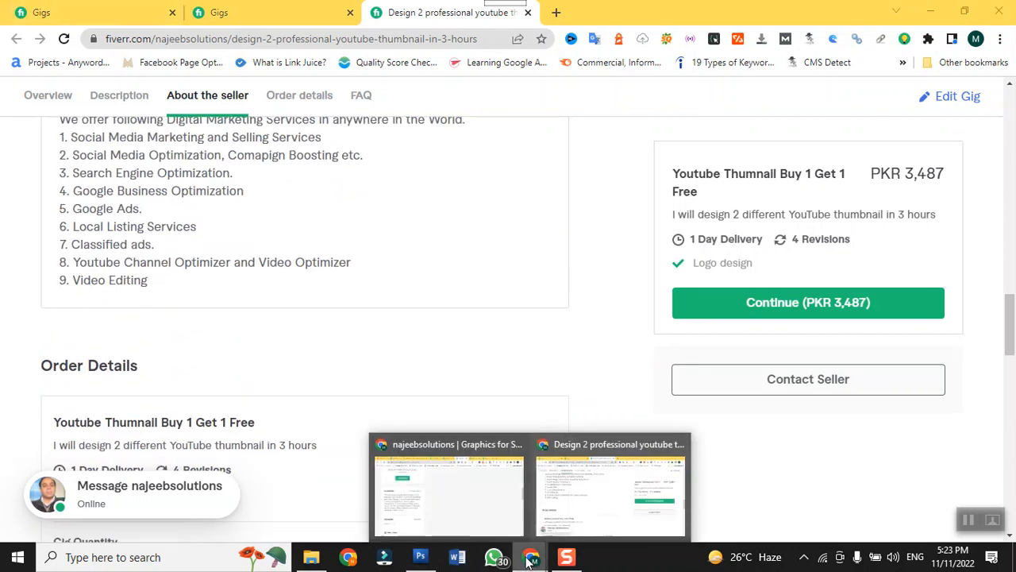
click(455, 533)
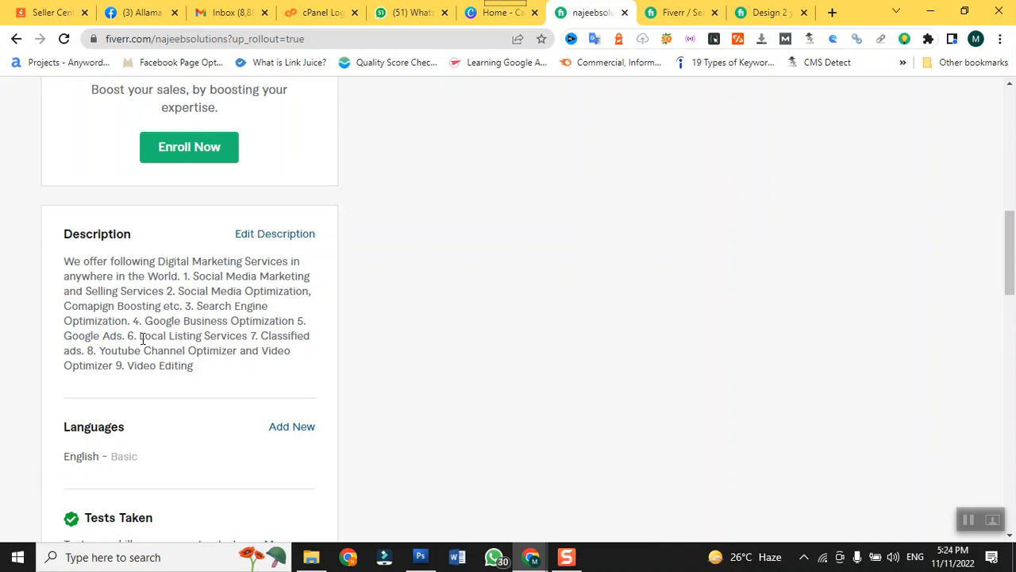
scroll(142, 340, down, 2)
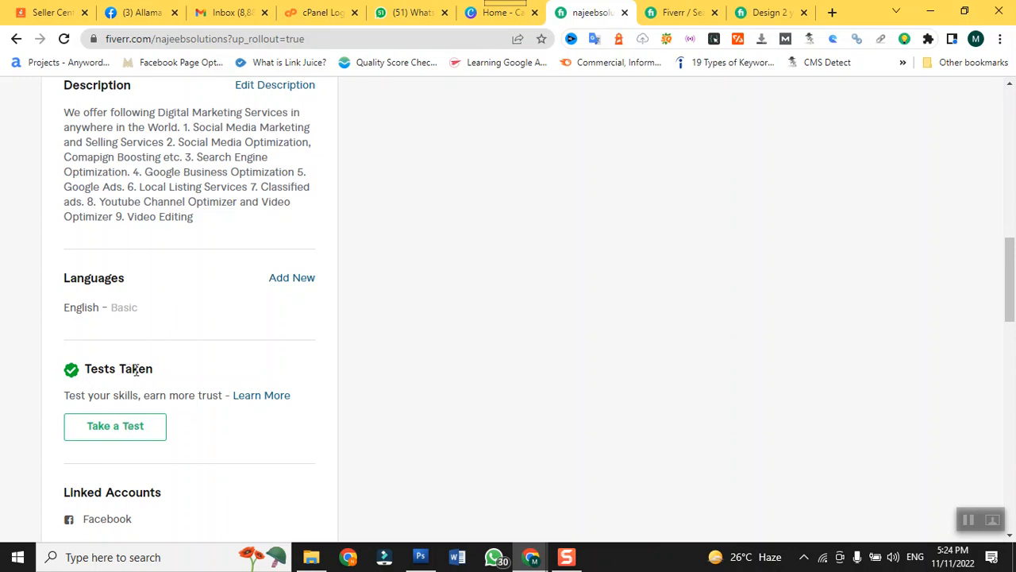
scroll(132, 371, up, 3)
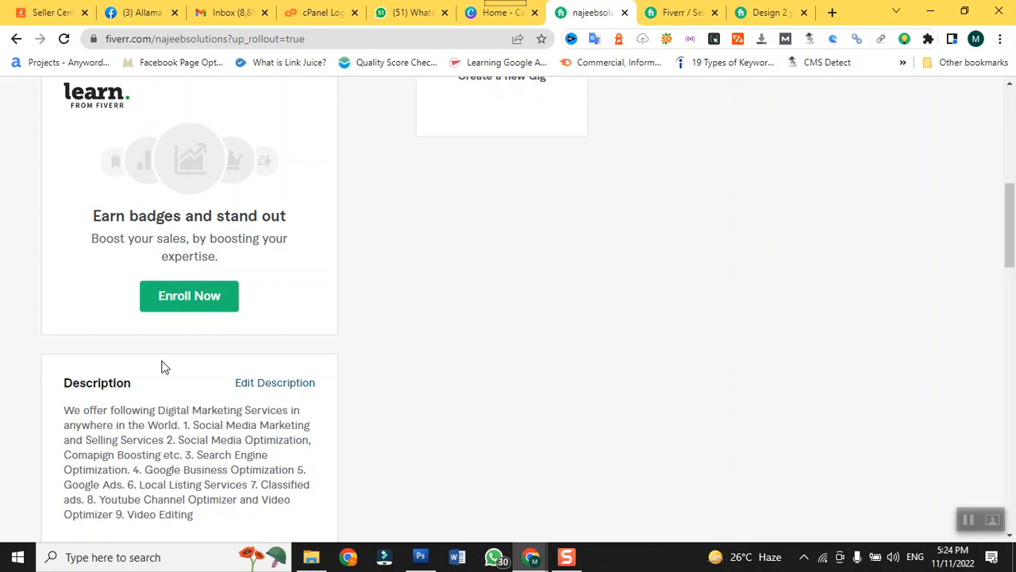
scroll(161, 366, up, 5)
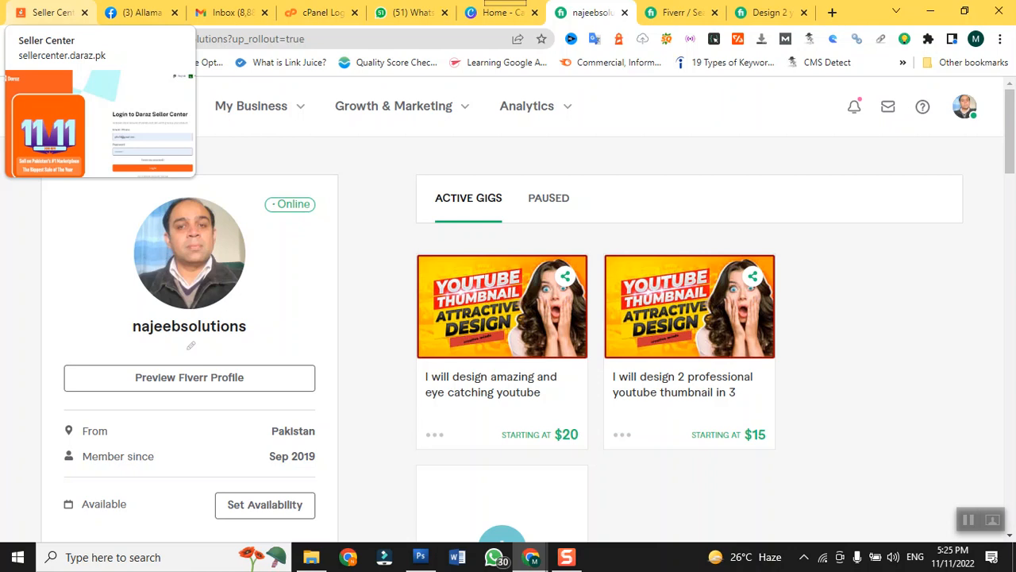
Review the profile's active gigs and description once more, and bring up the account options.
scroll(606, 230, down, 3)
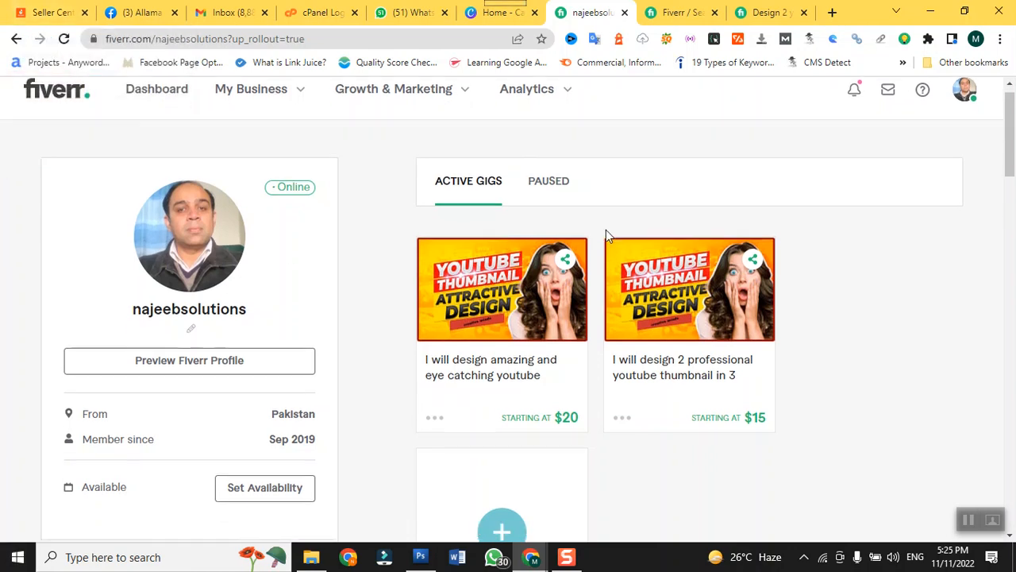
scroll(606, 229, down, 7)
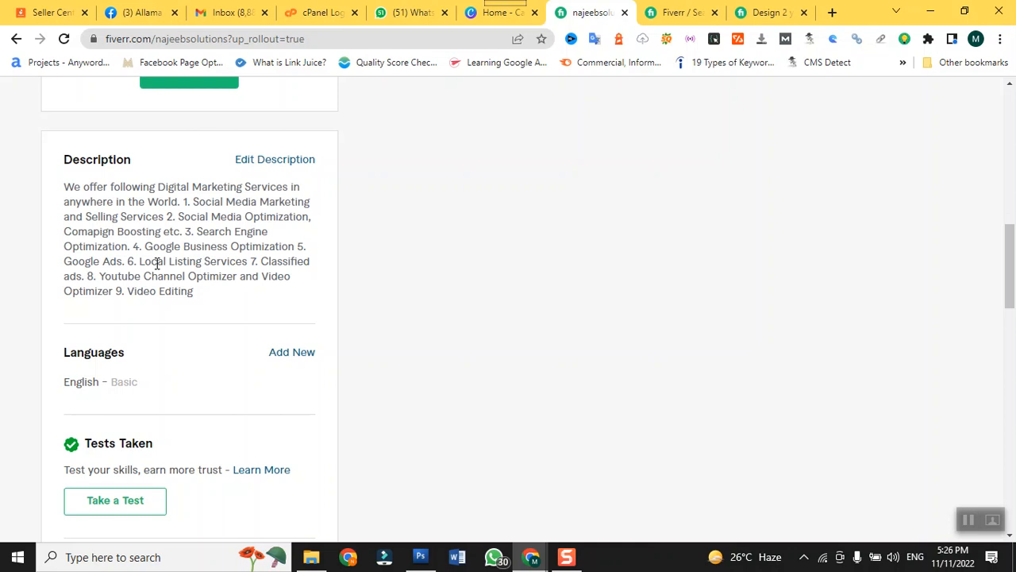
scroll(310, 278, up, 10)
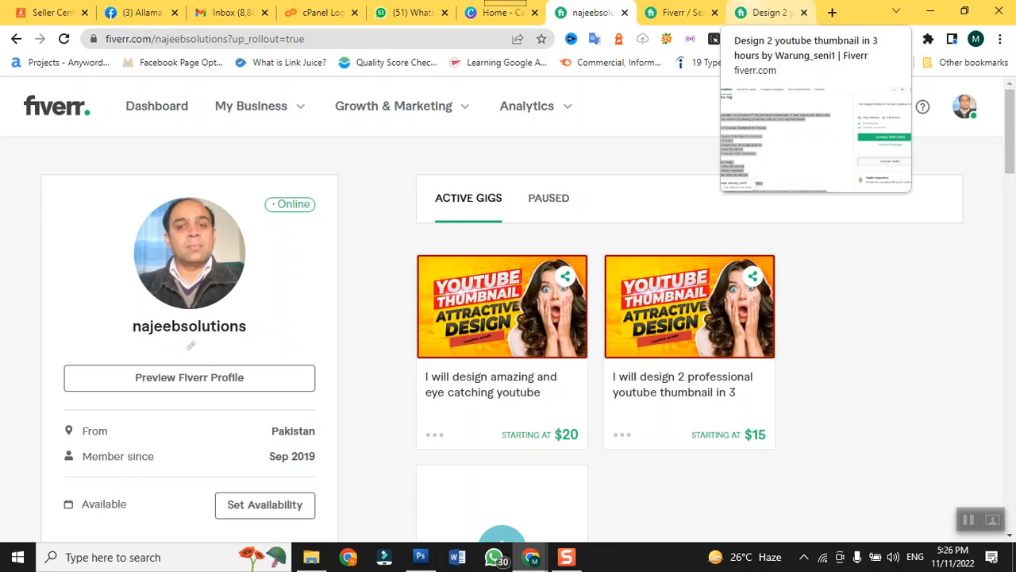
click(957, 112)
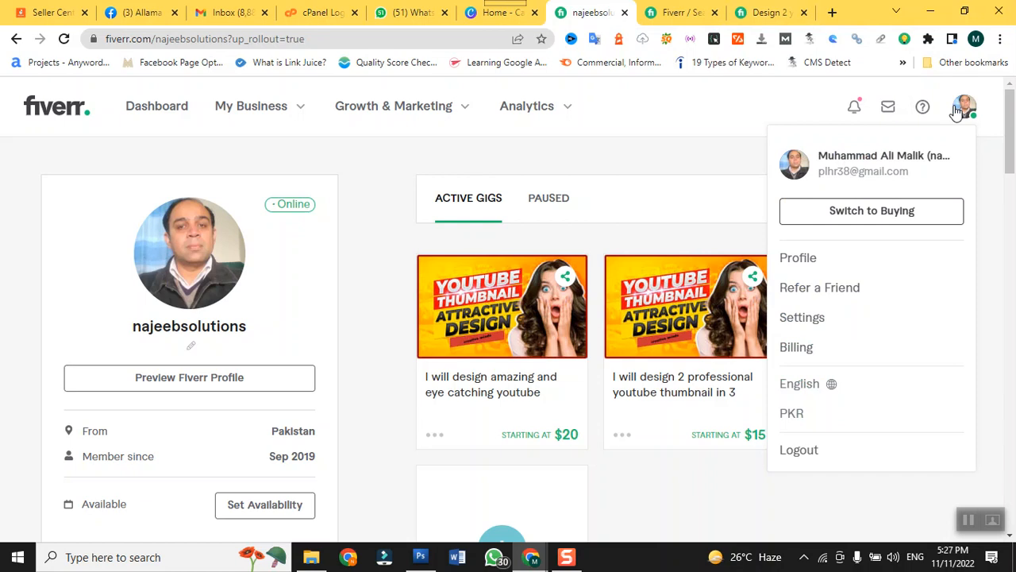